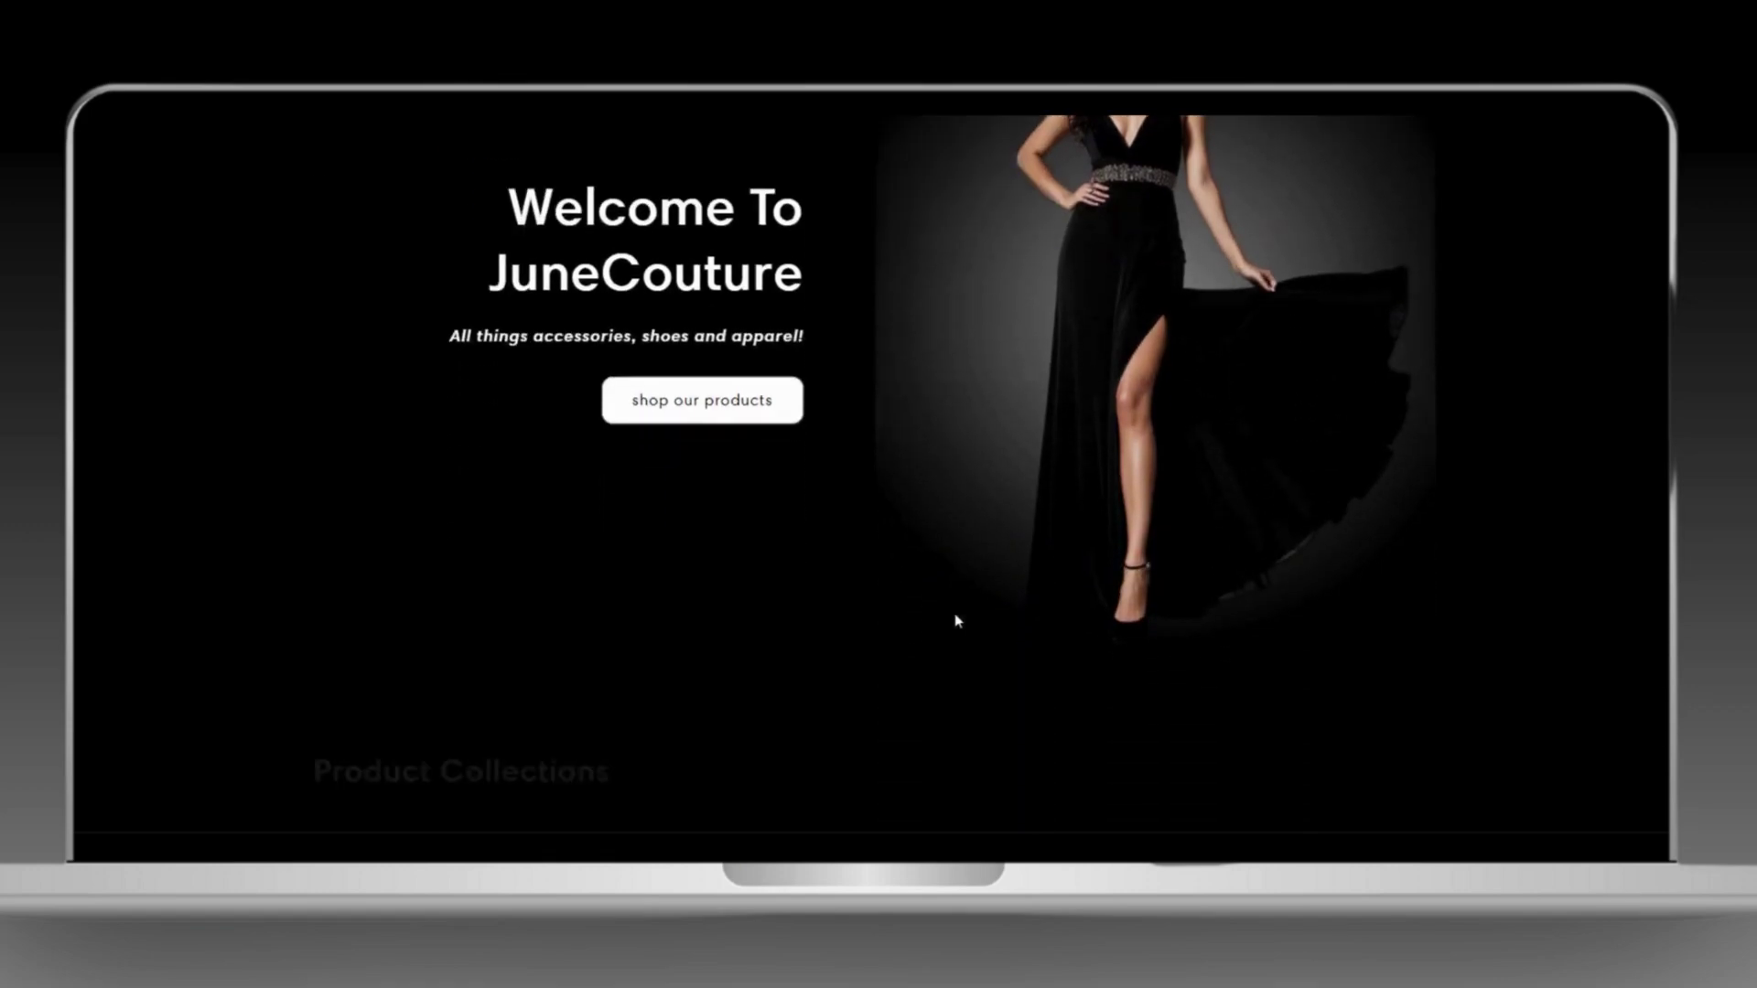
scroll(818, 639, down, 5)
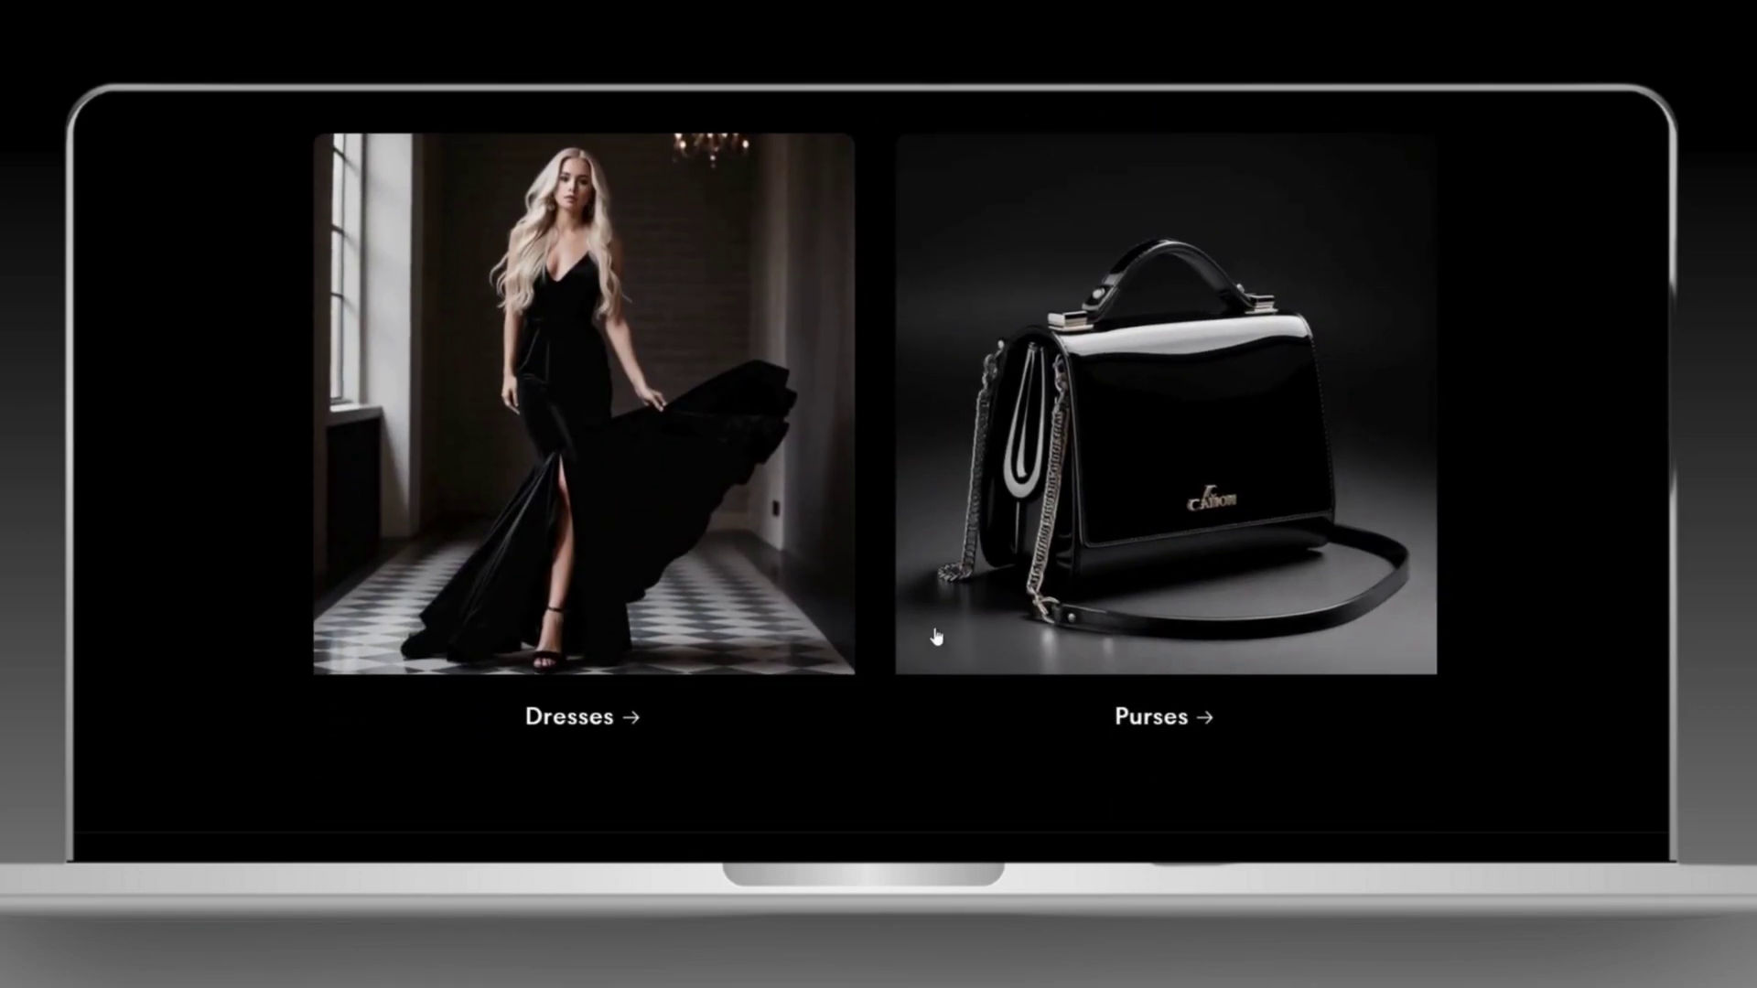
scroll(266, 612, down, 4)
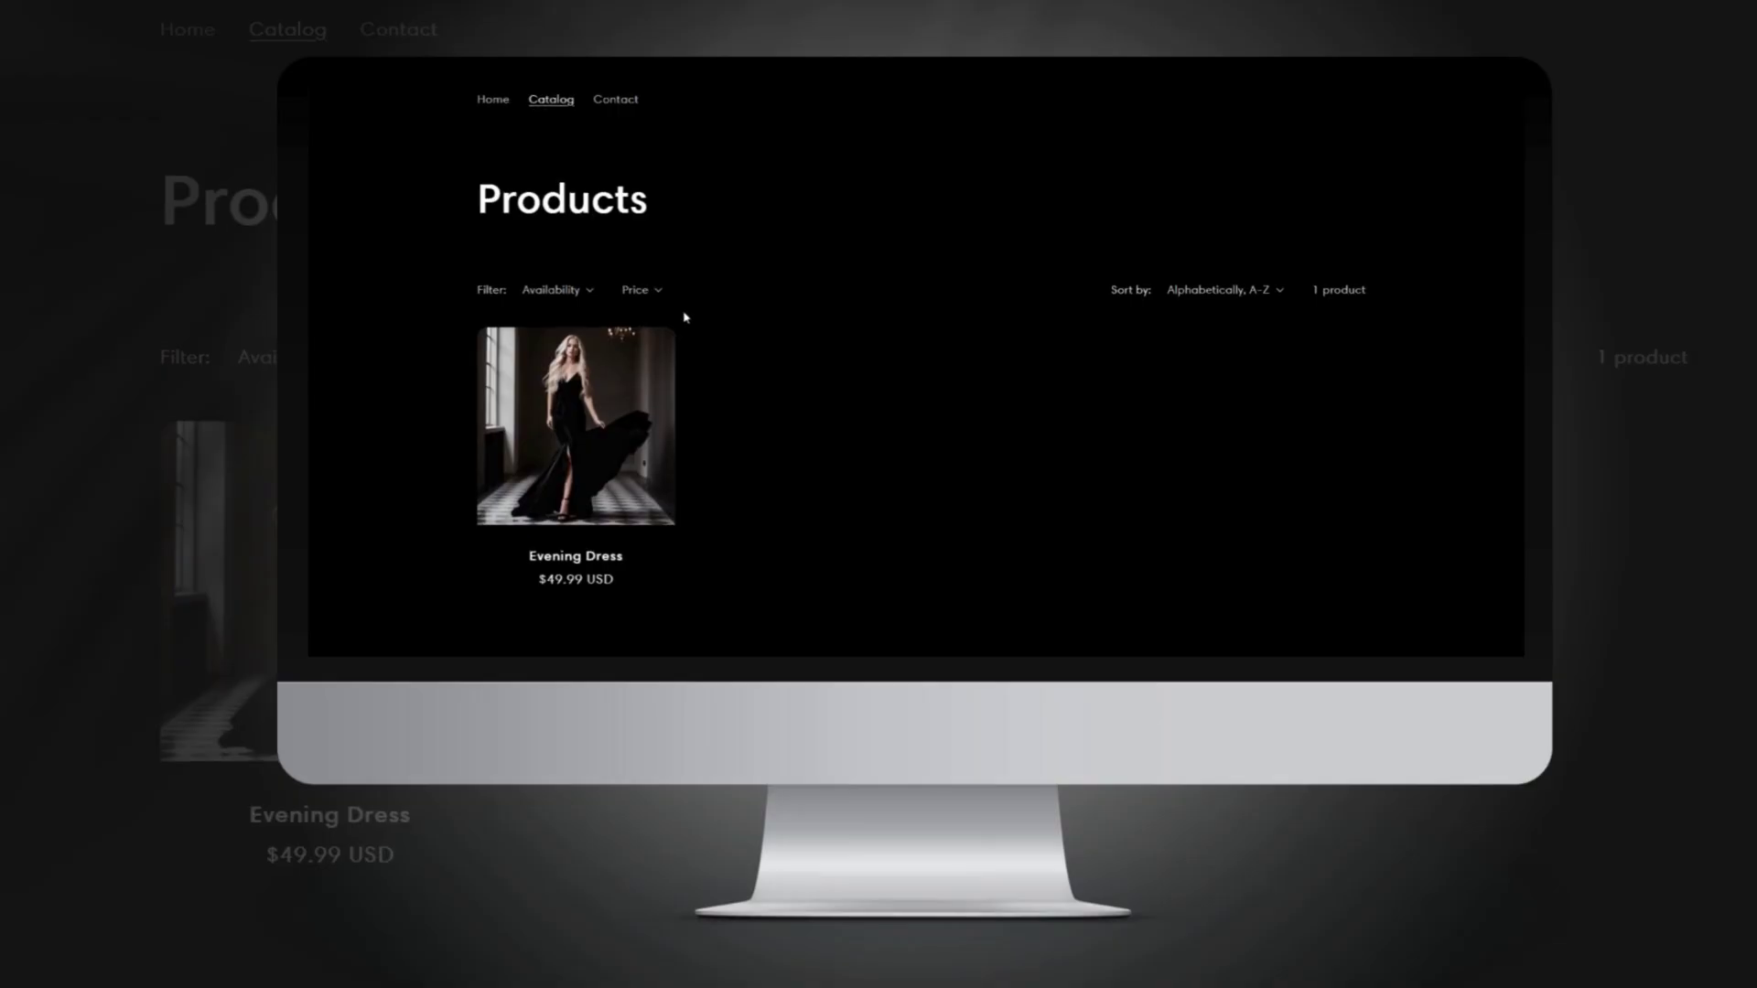
click(617, 182)
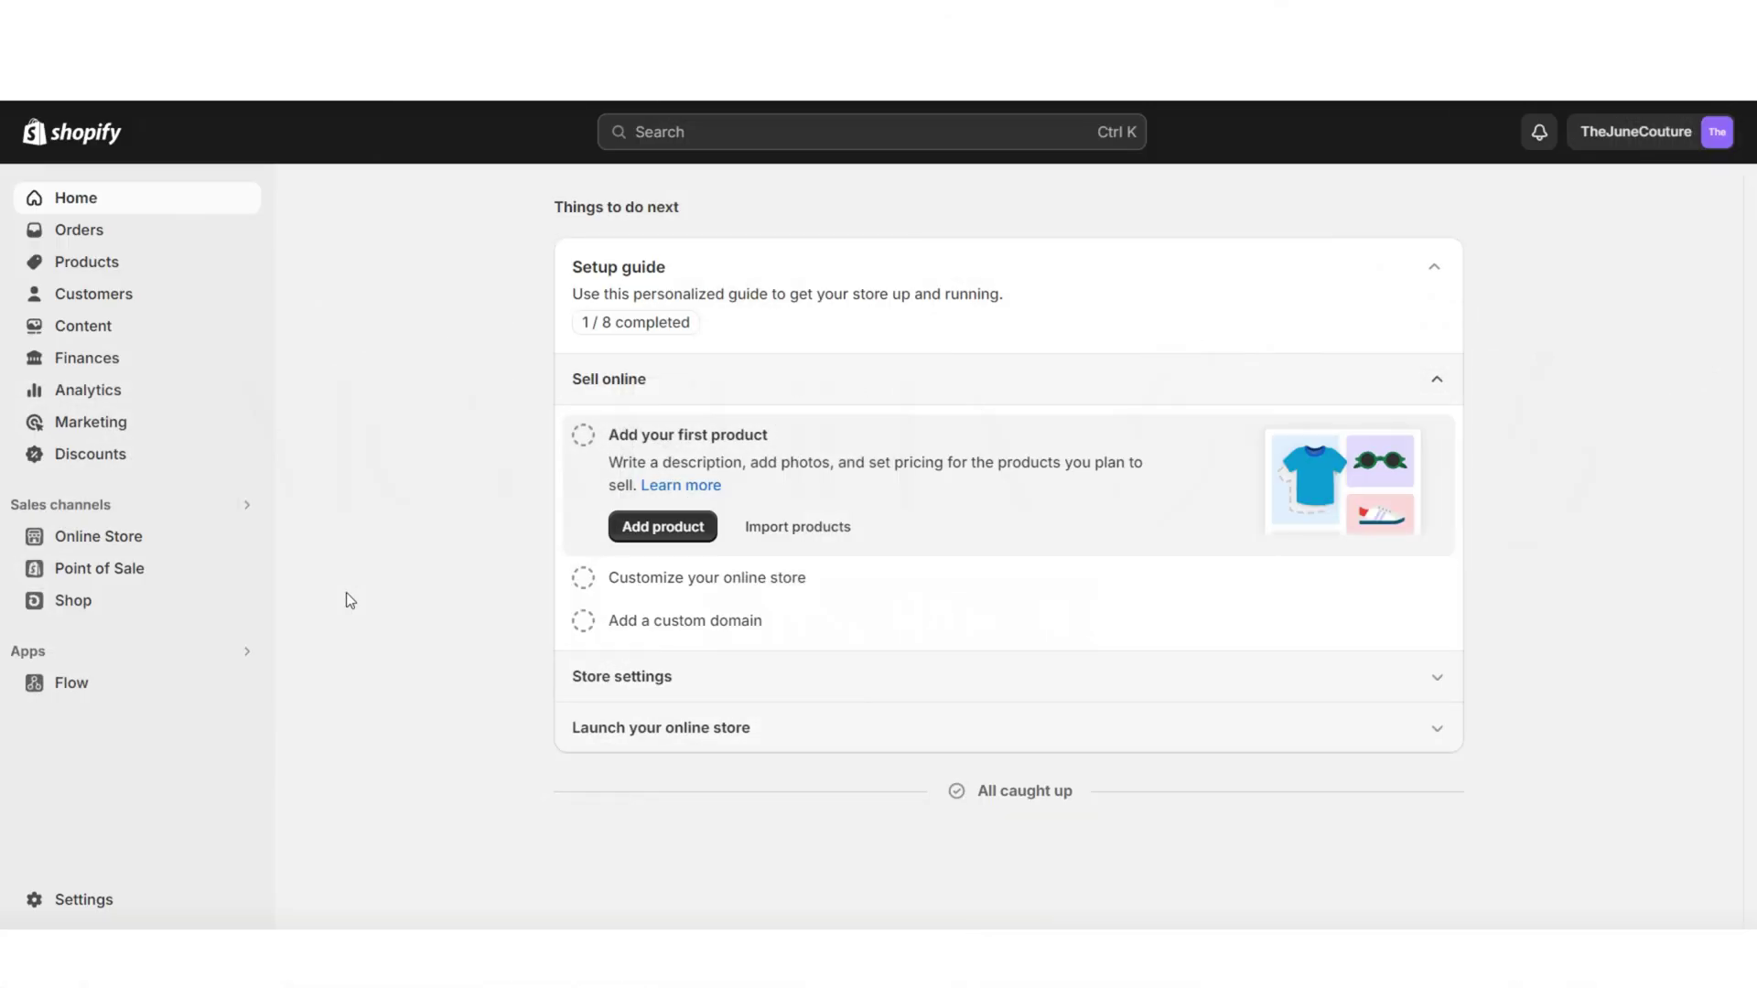
Add the free Sense theme to the online store and open it for customization.
click(151, 537)
scroll(397, 564, down, 6)
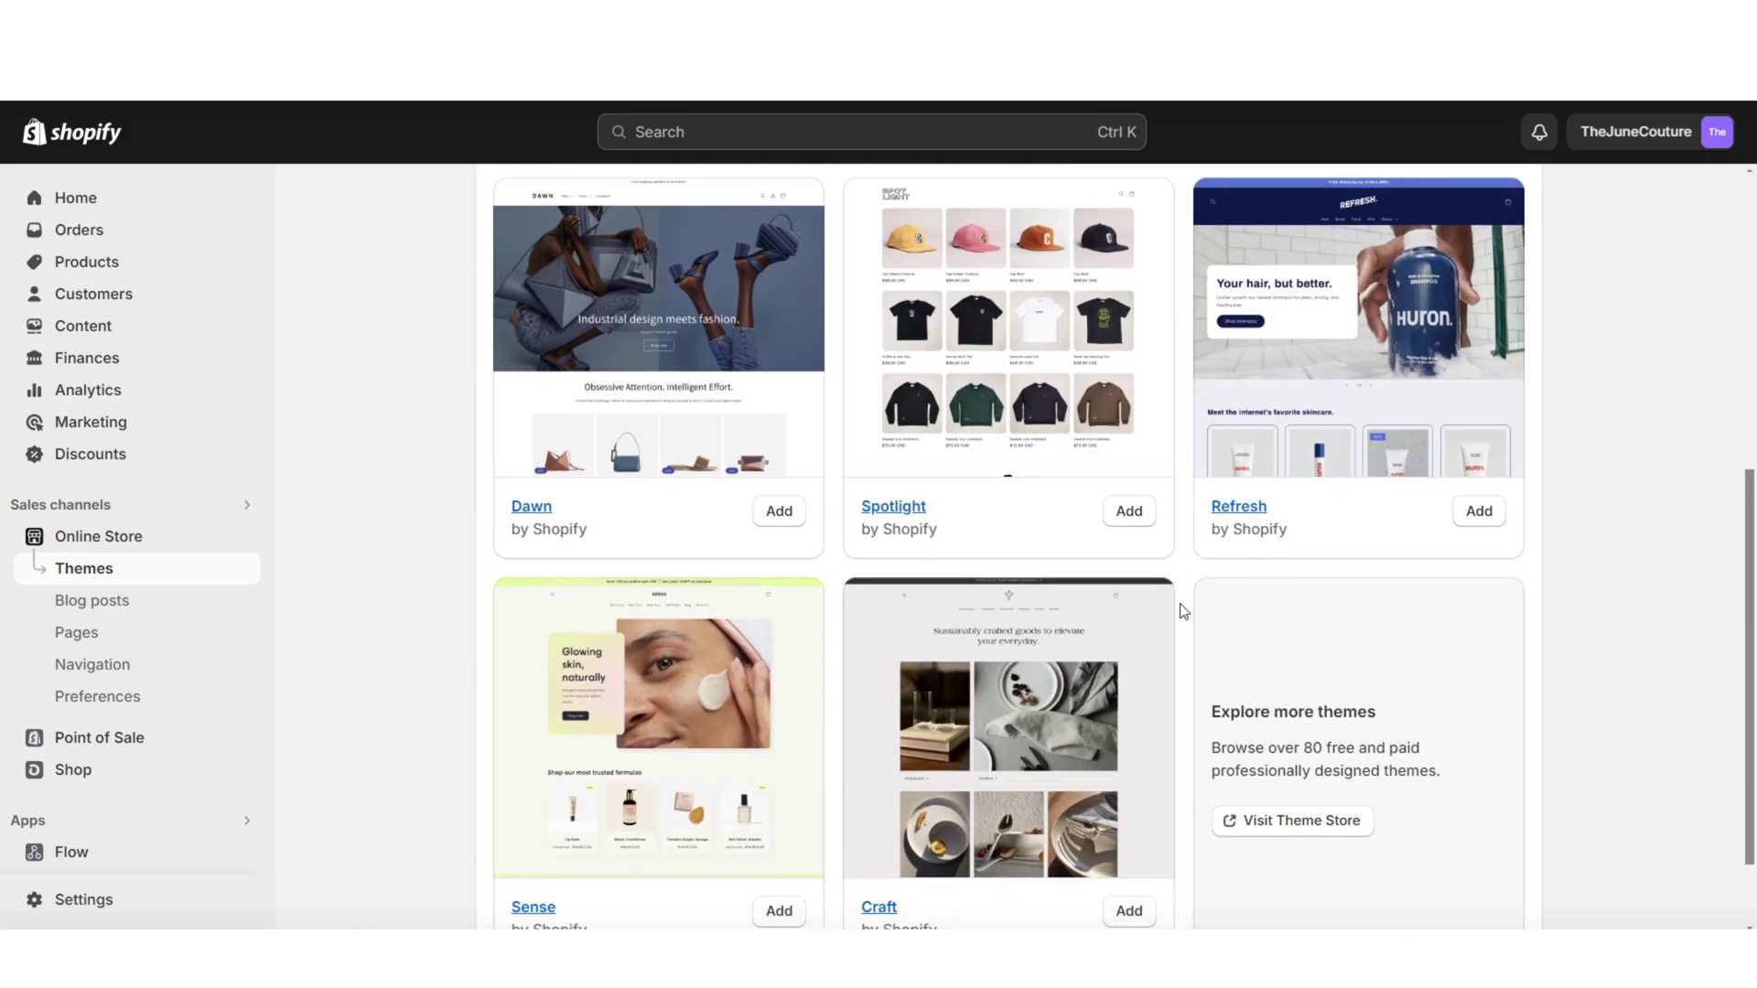
scroll(818, 765, down, 1)
click(779, 798)
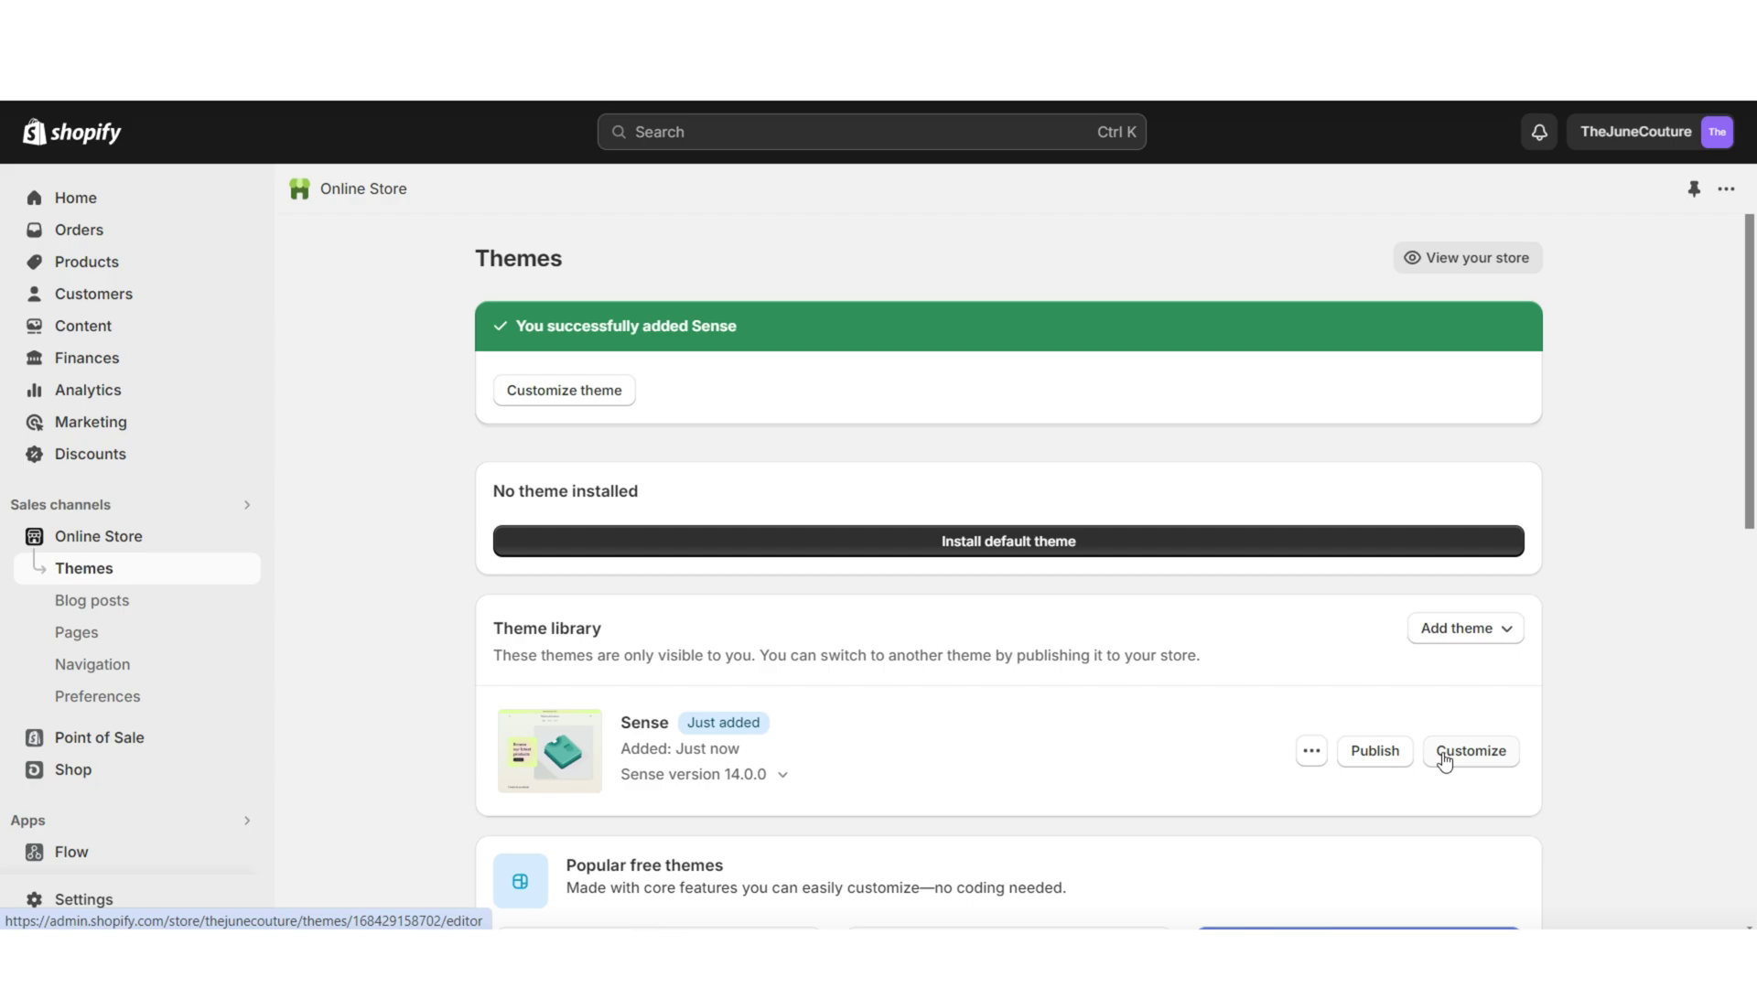
click(1446, 752)
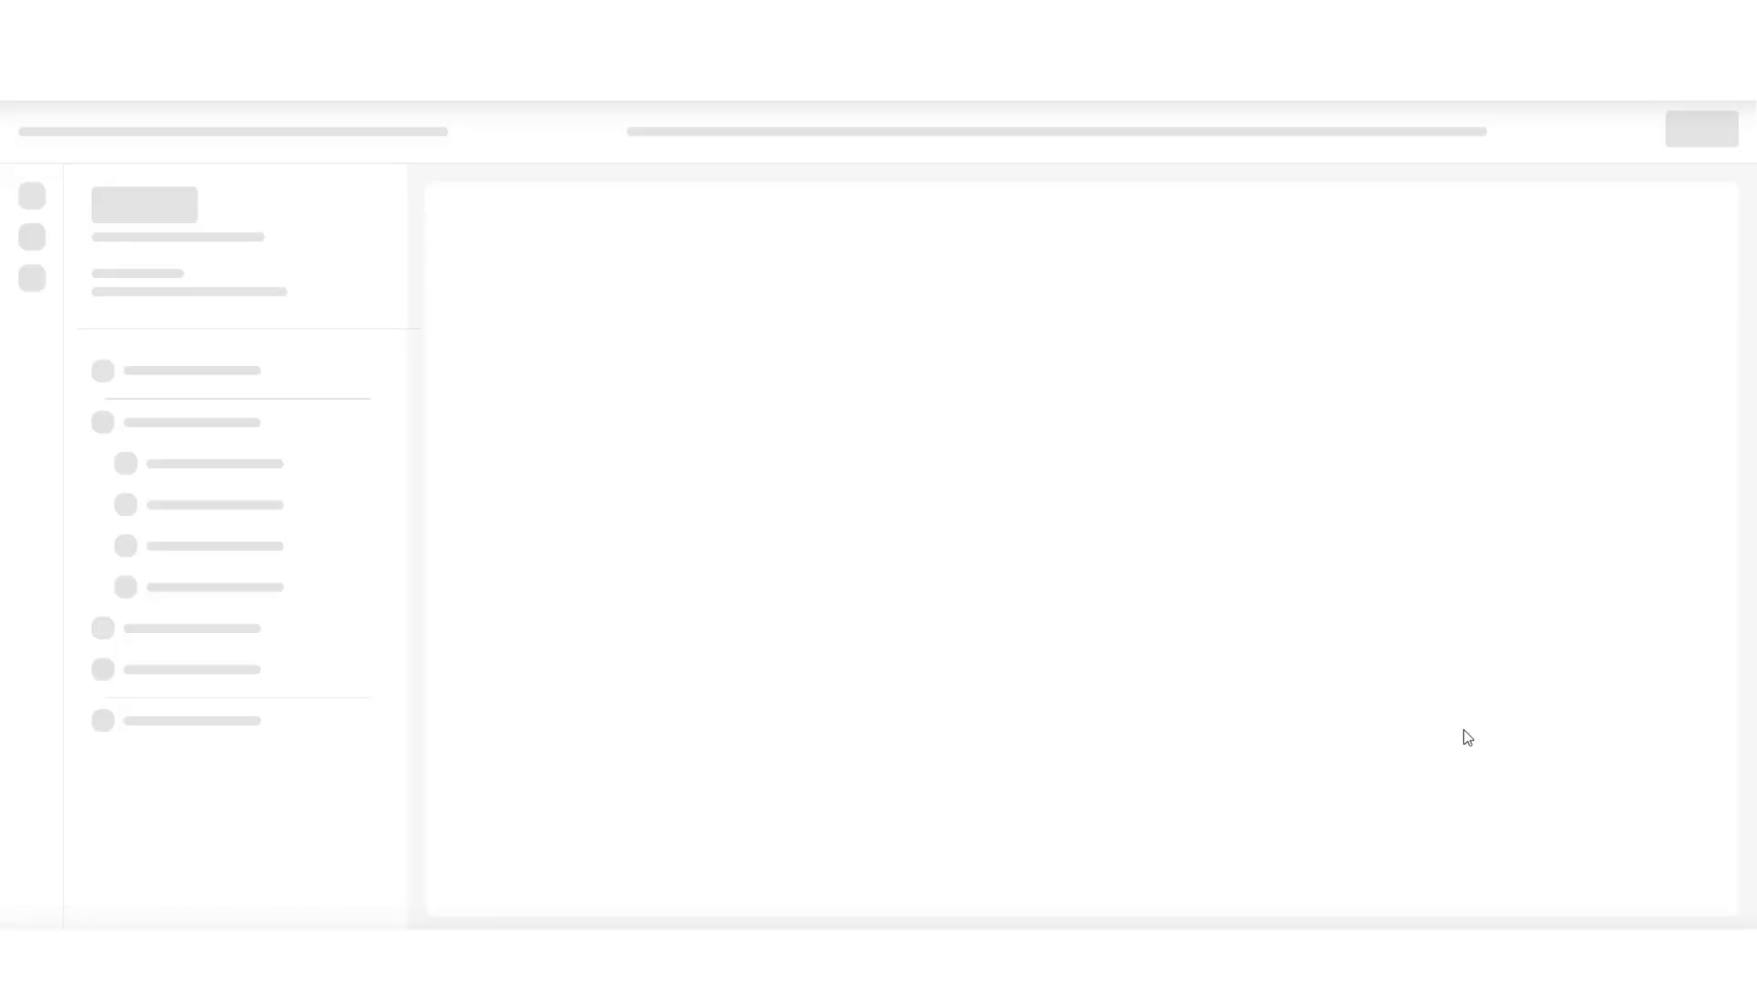
Examine the Sense home page sections in full-width and mobile previews.
scroll(1741, 339, down, 15)
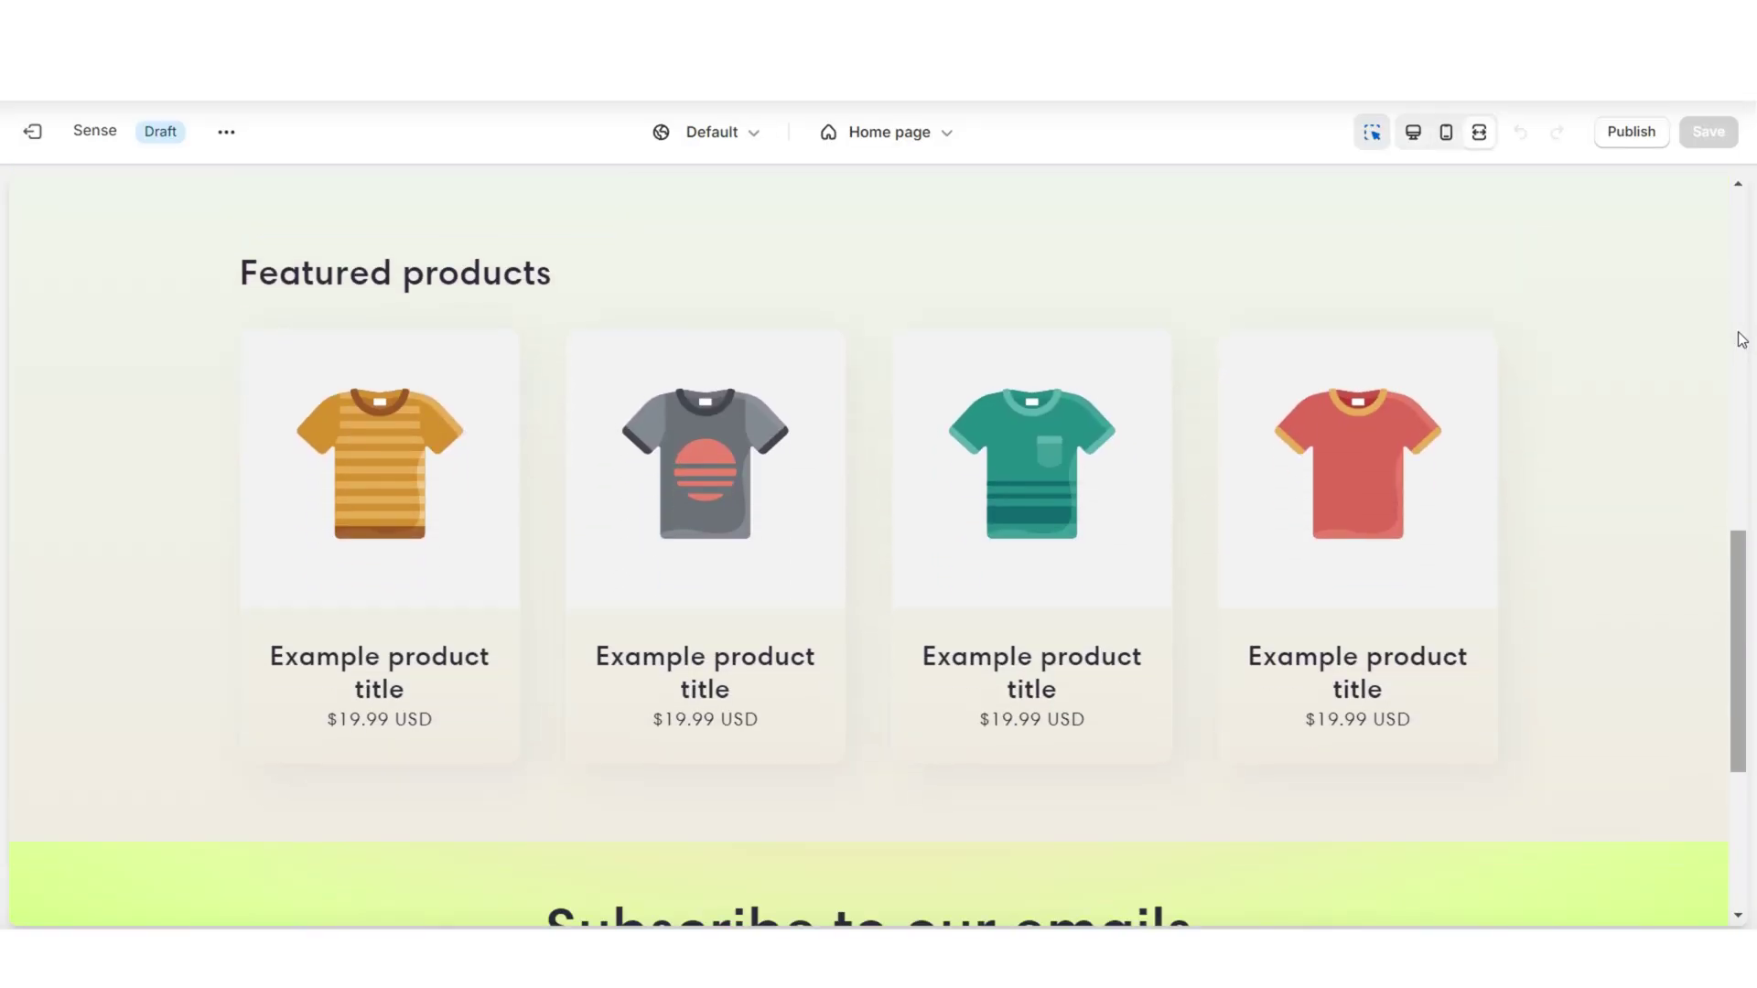
scroll(1741, 339, up, 15)
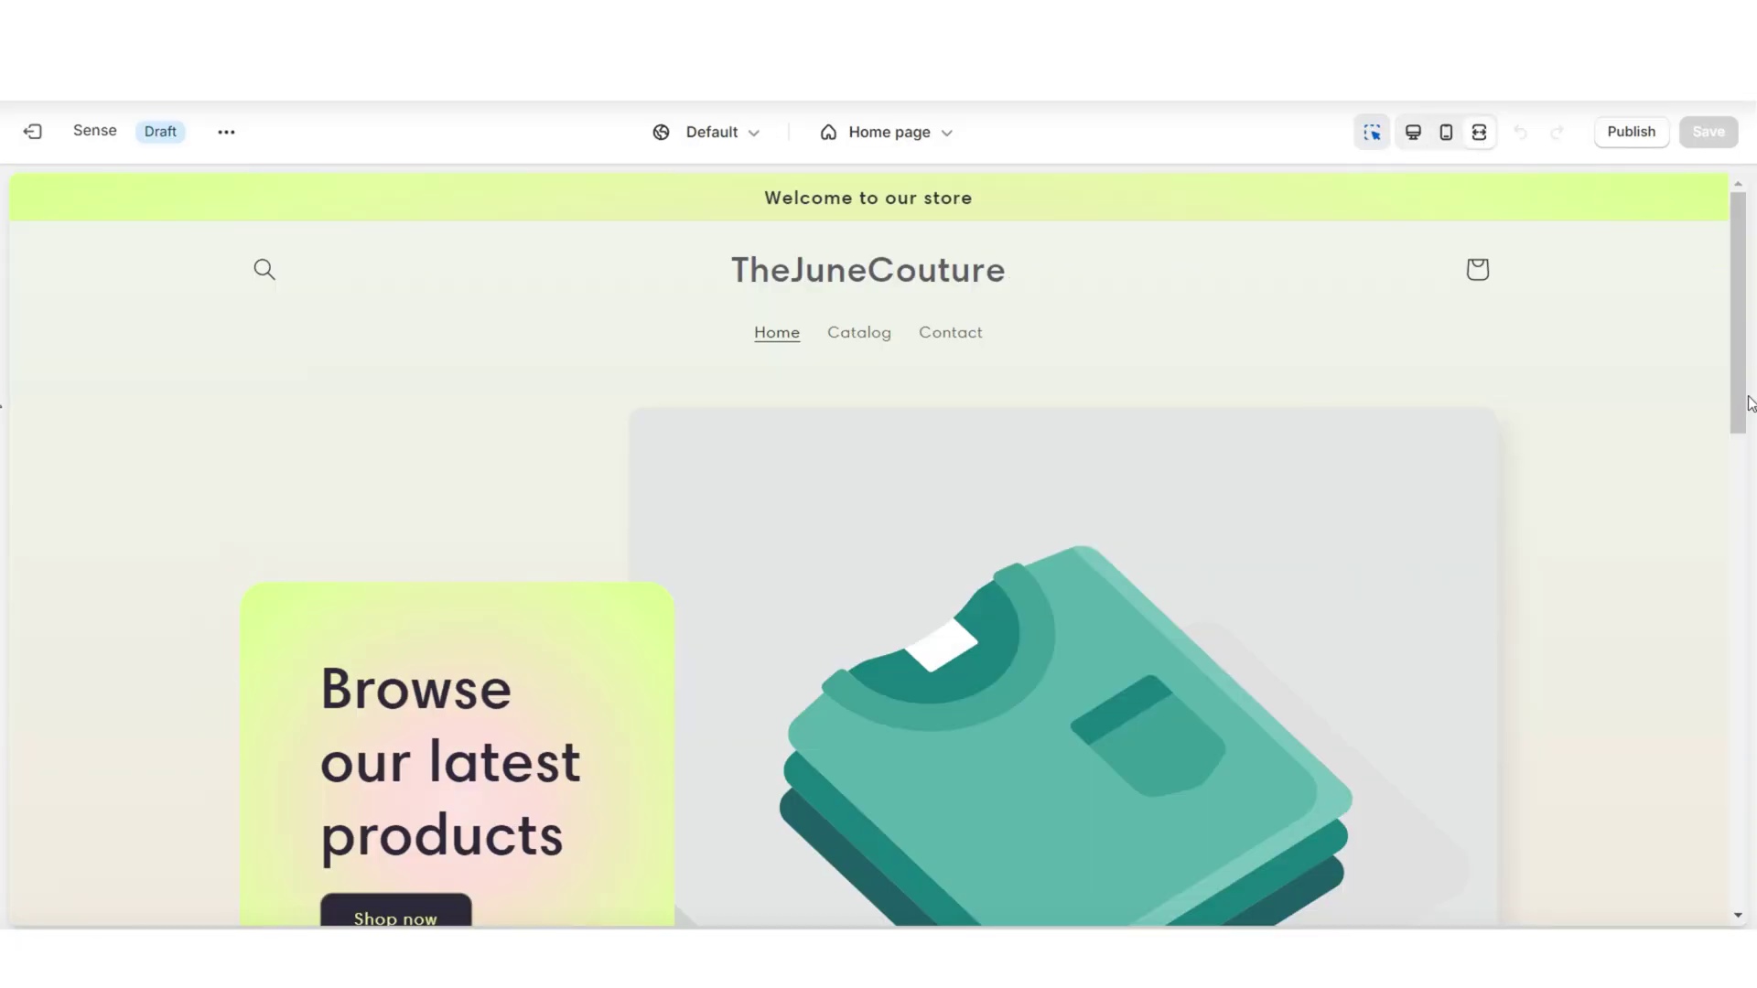
scroll(1743, 407, down, 10)
click(1446, 135)
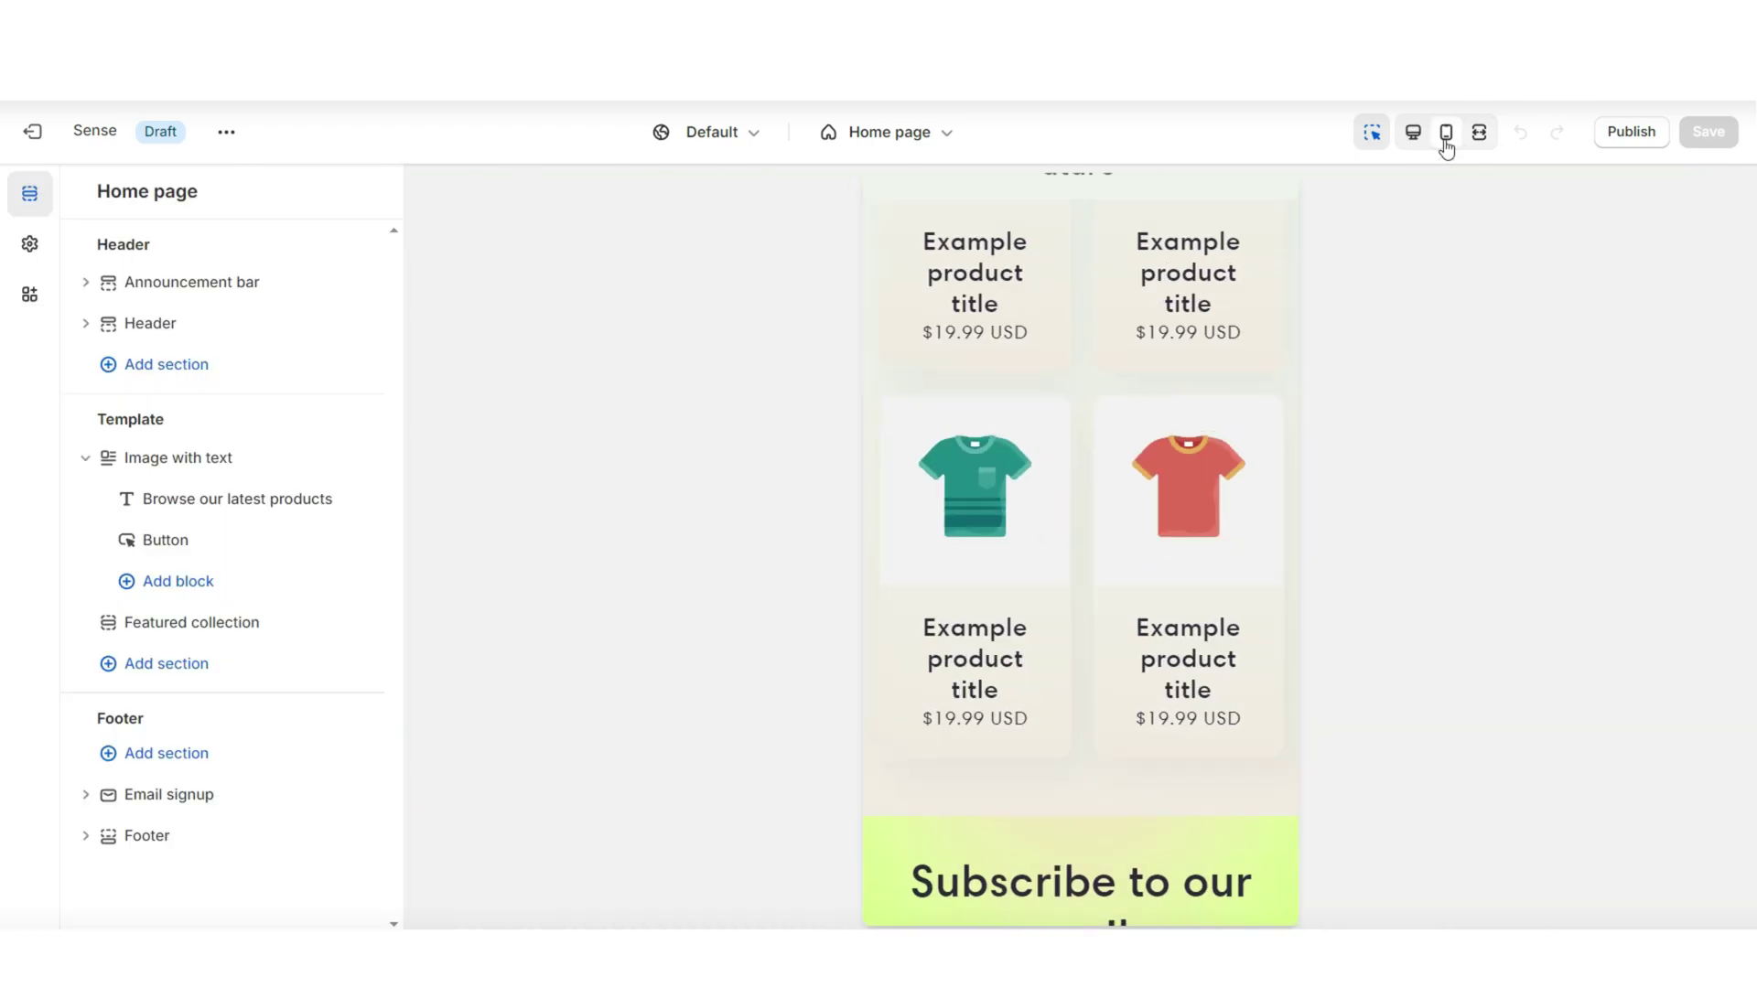
scroll(1290, 606, down, 4)
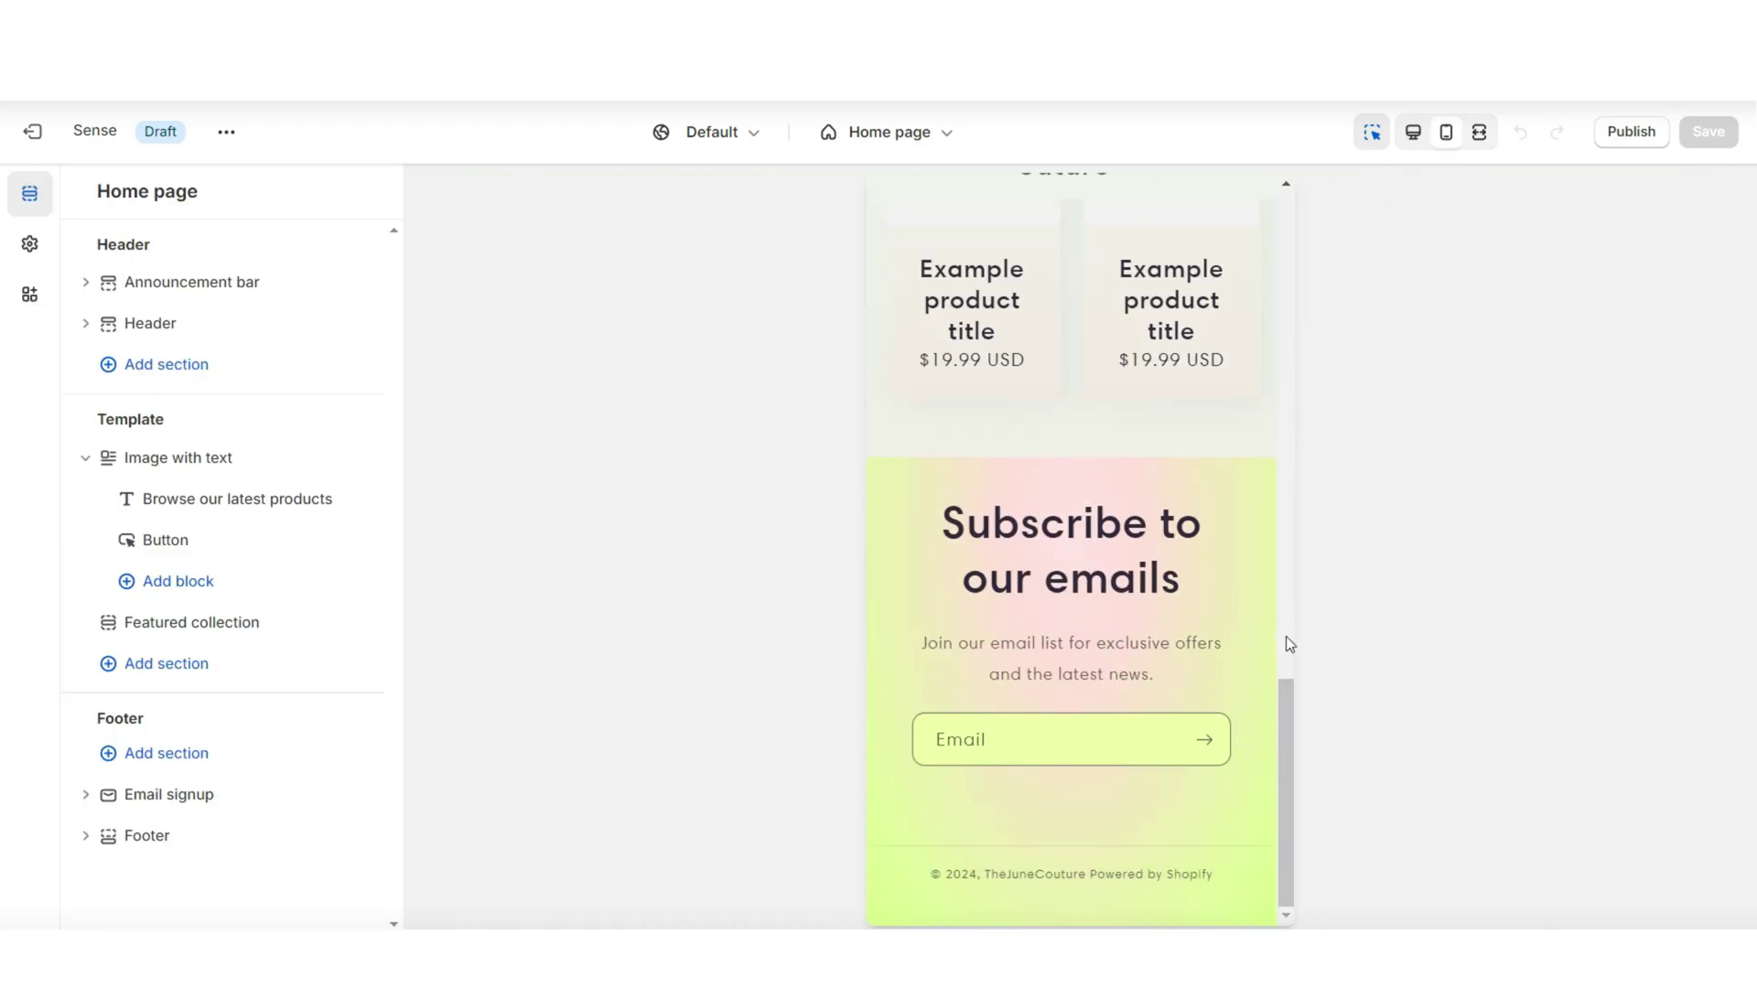
scroll(1281, 656, up, 8)
scroll(1282, 661, up, 5)
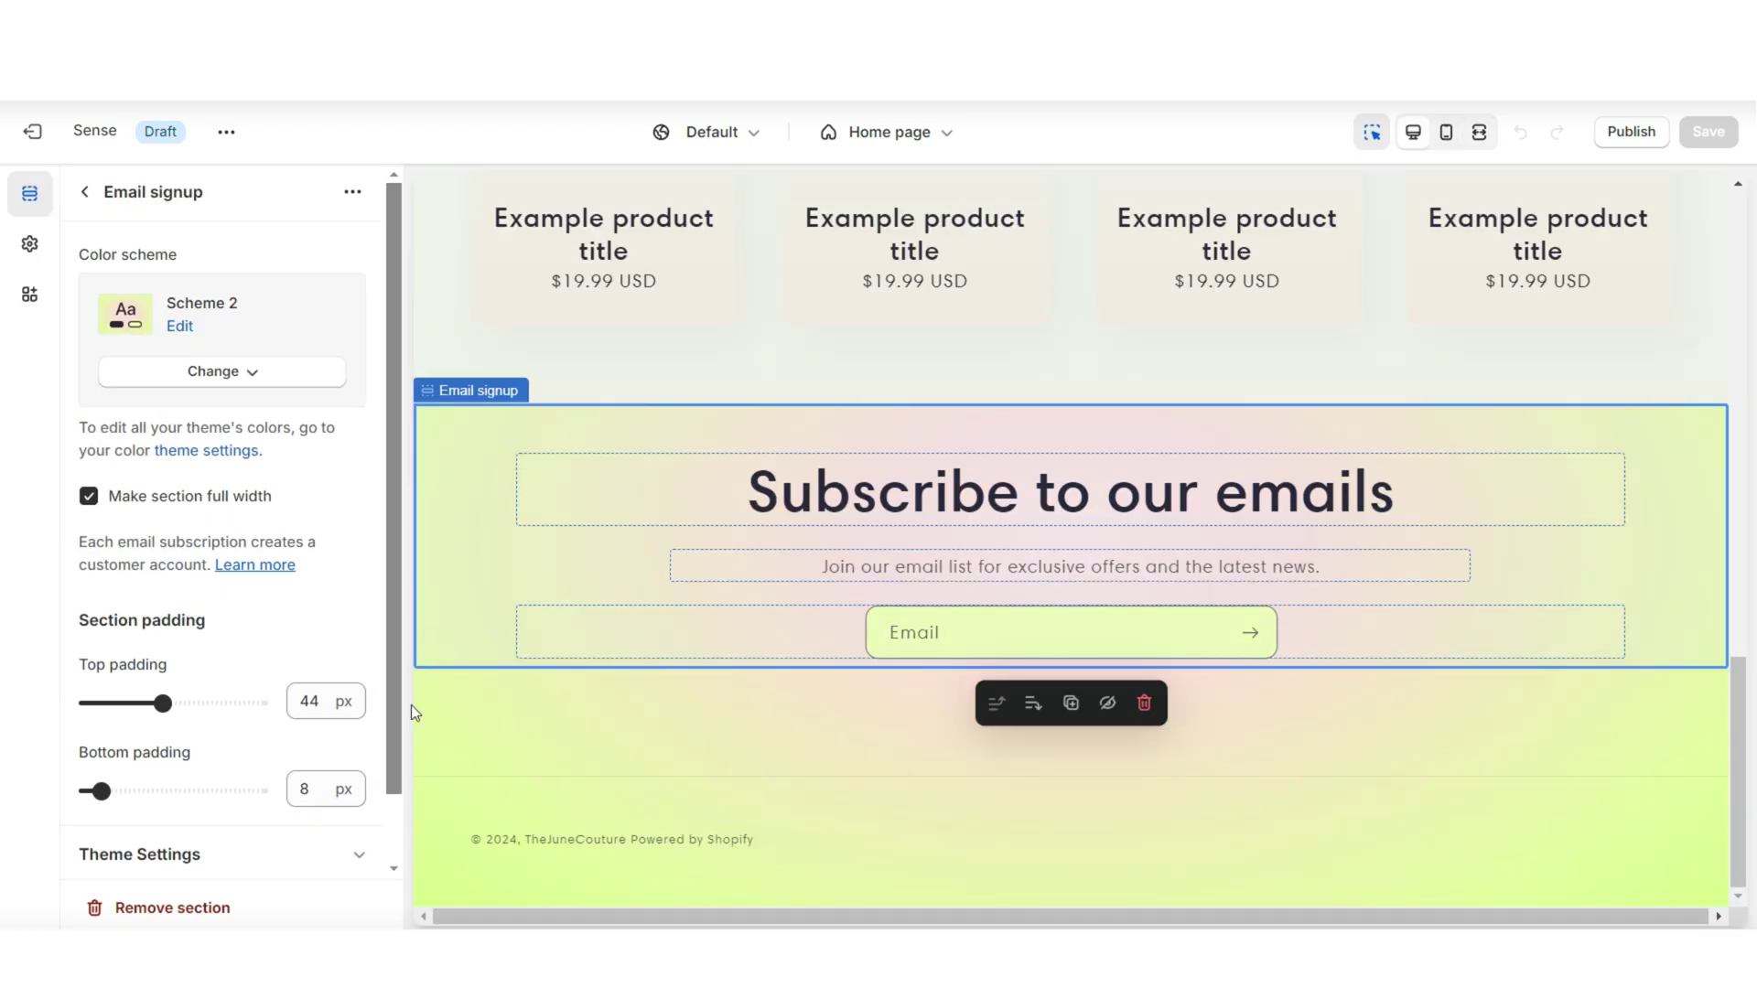
Remove the Email signup and Featured collection sections from the home page.
click(222, 908)
scroll(644, 526, up, 3)
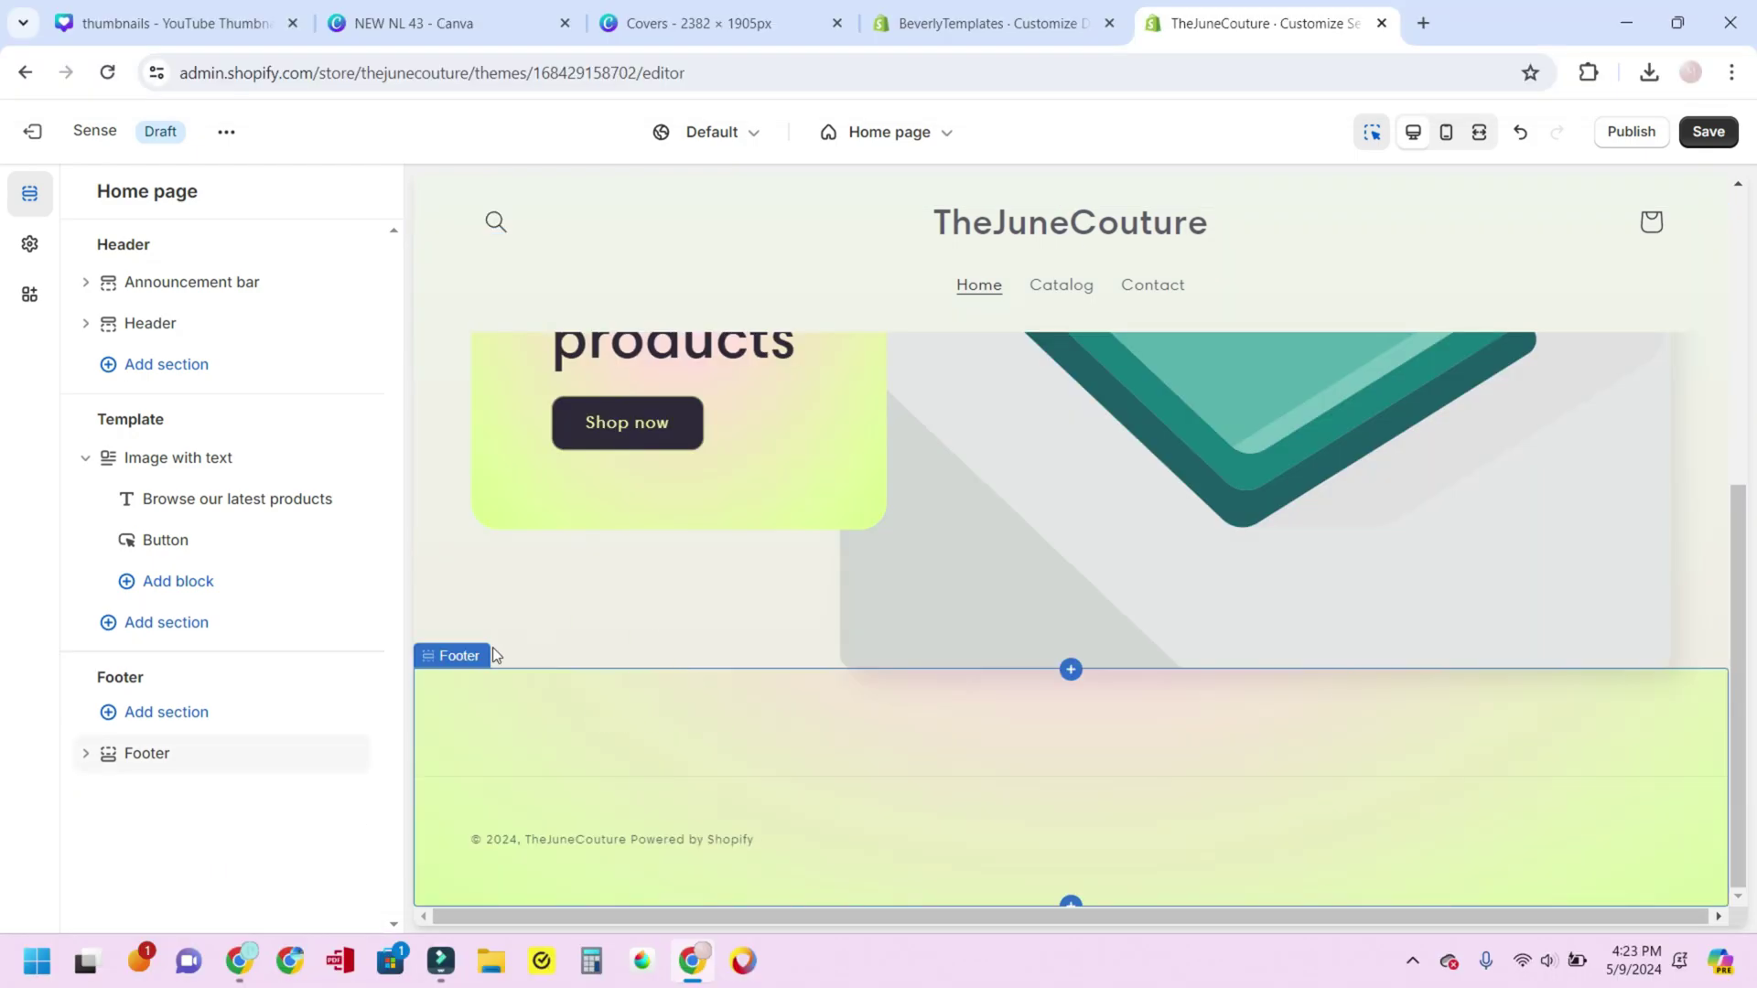
click(444, 606)
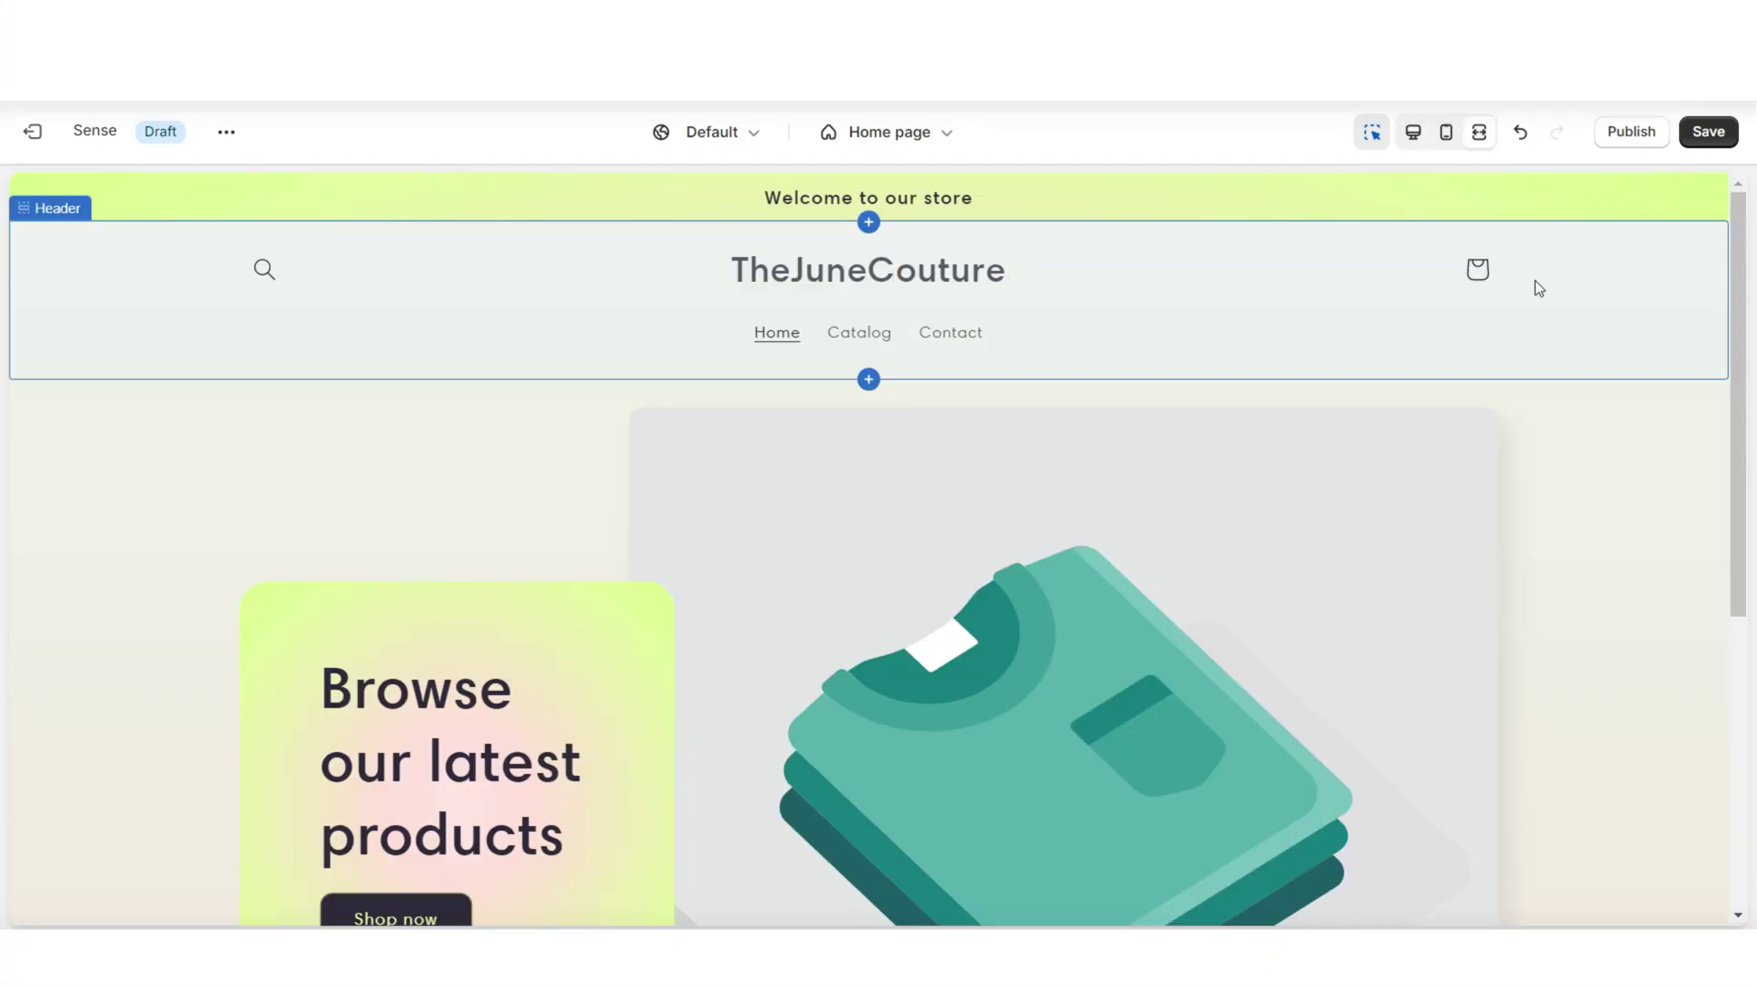
scroll(1570, 410, down, 5)
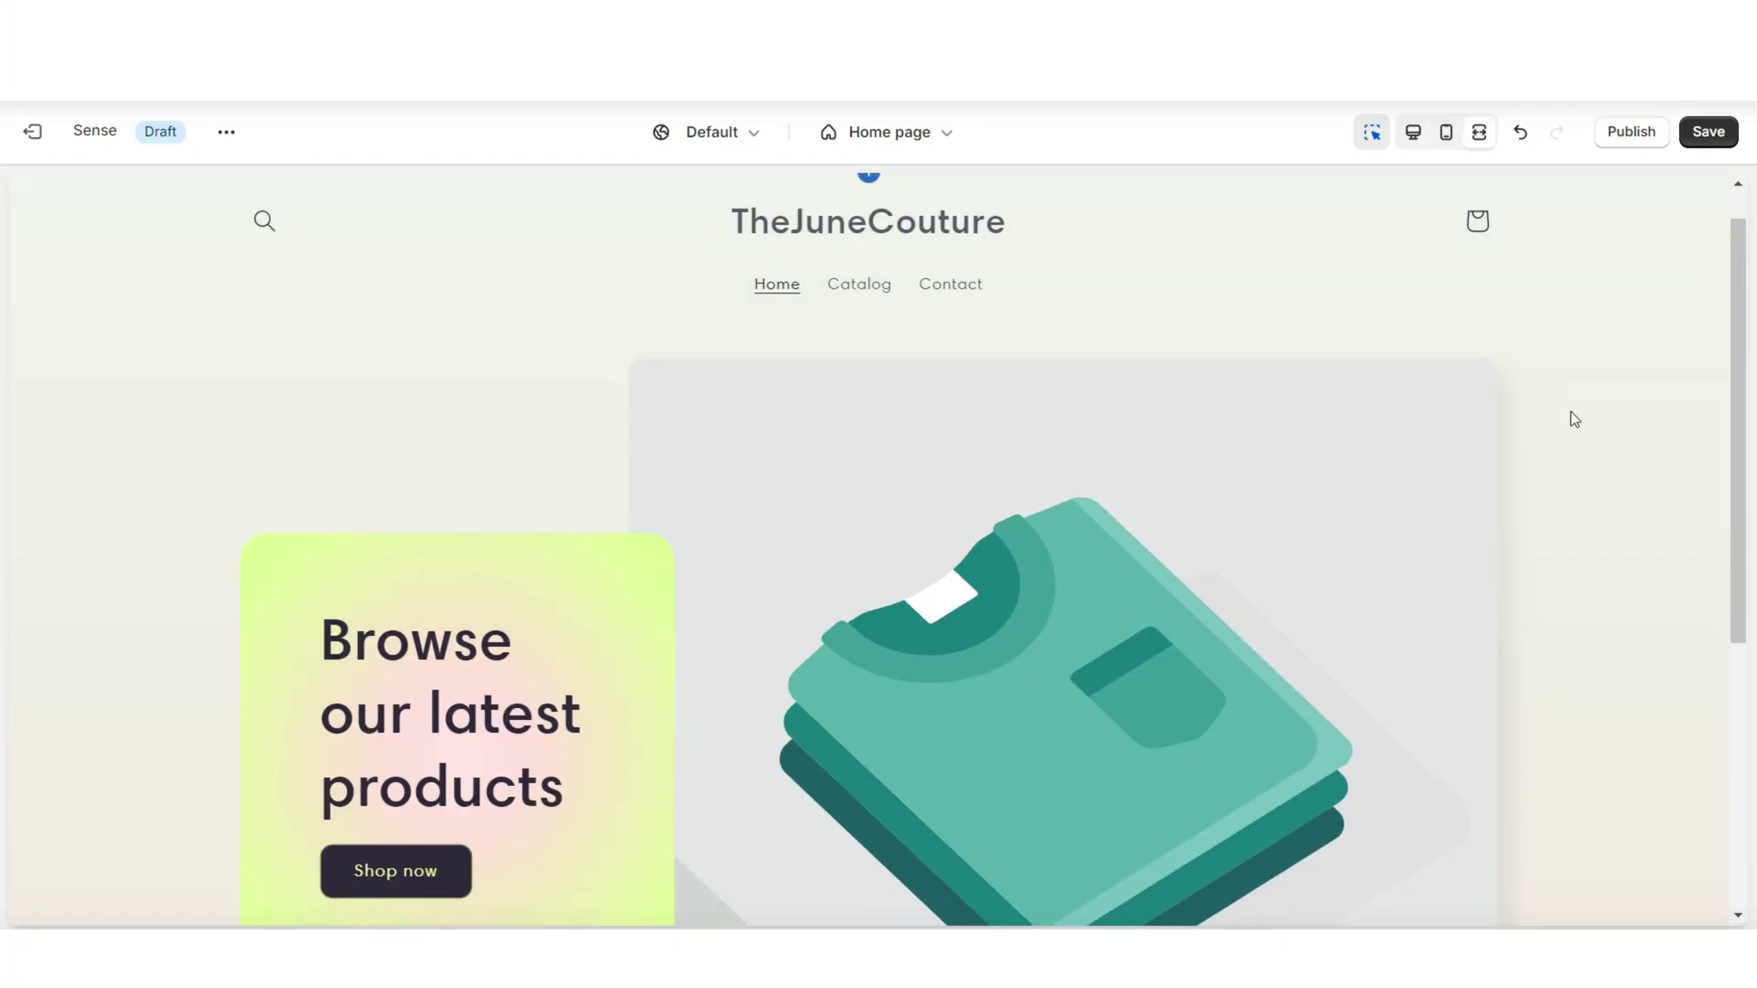
scroll(1711, 716, up, 10)
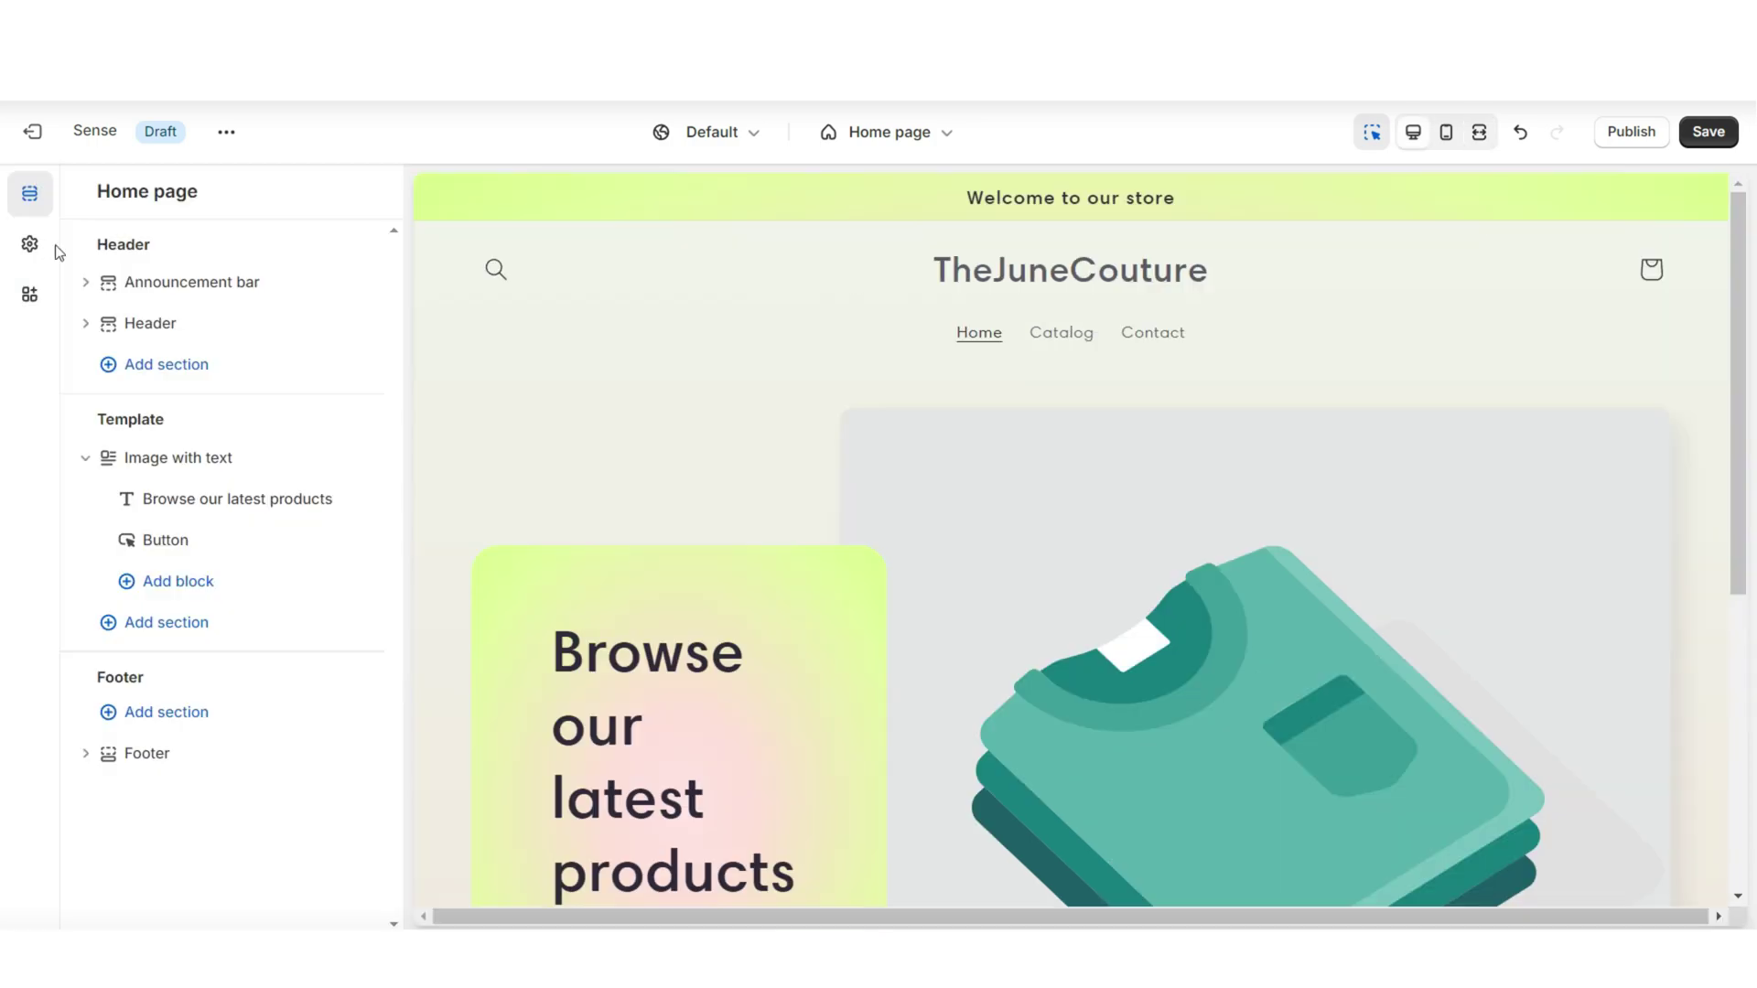
In the theme's color Scheme 1, clear the background gradient and set the background to #000000.
click(35, 250)
click(107, 303)
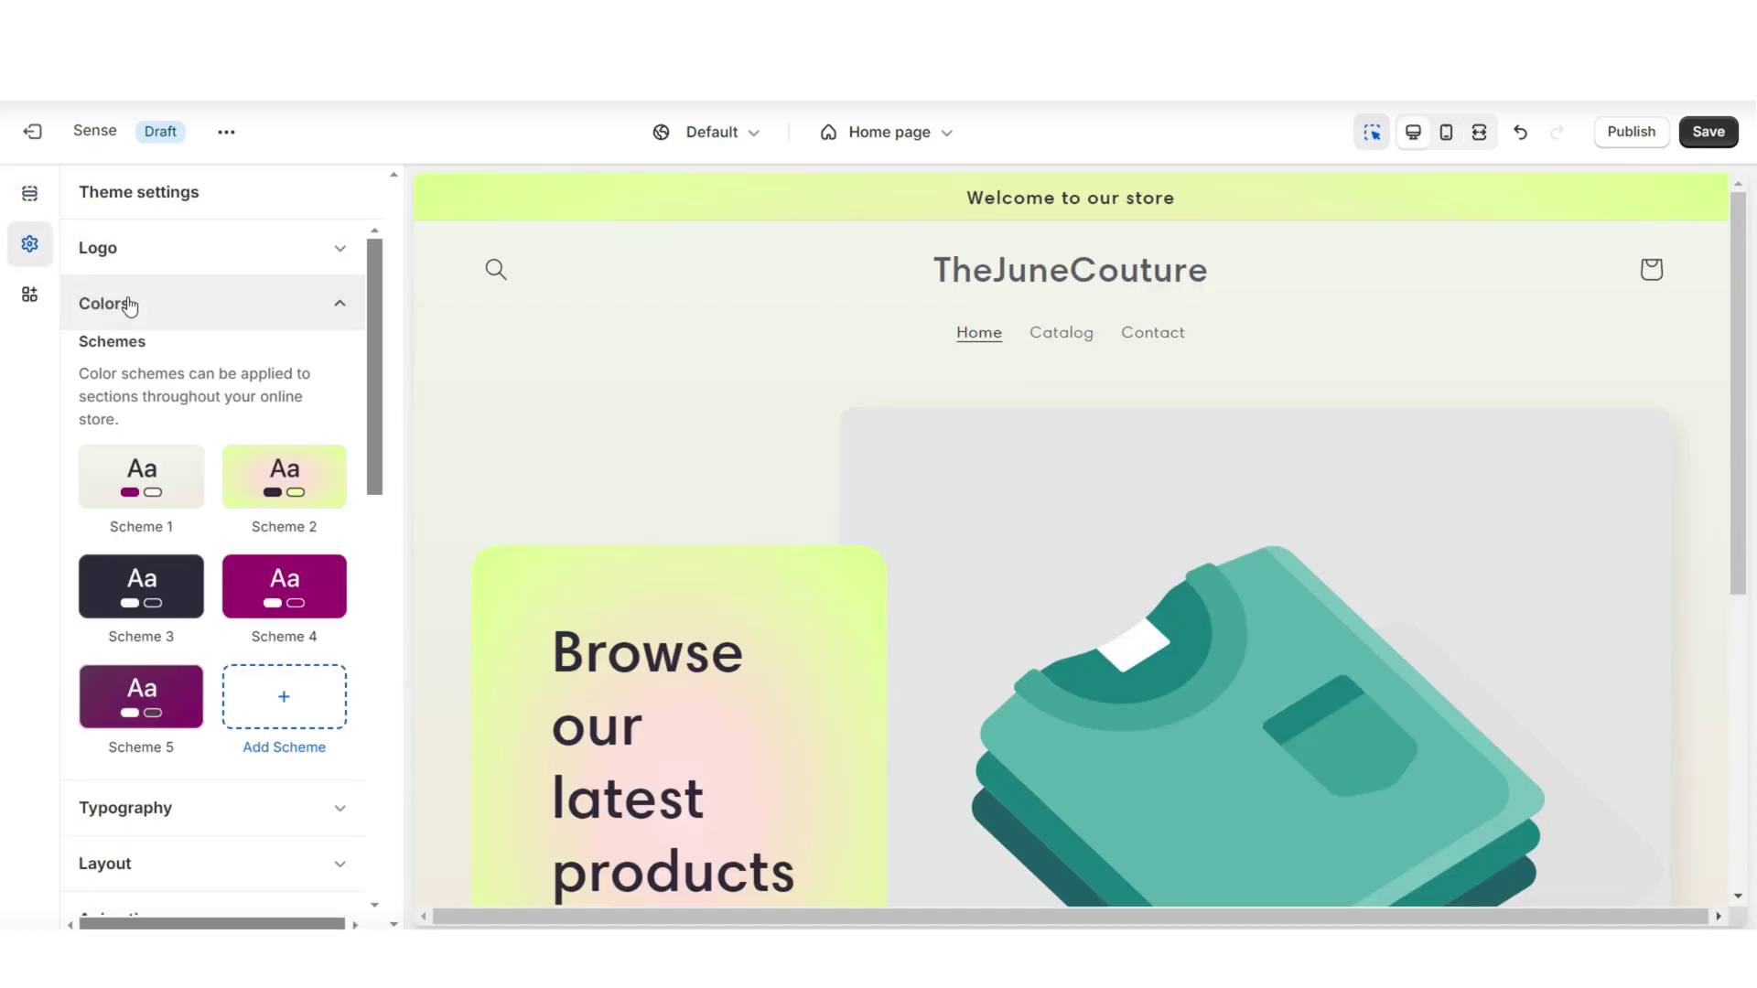
click(142, 471)
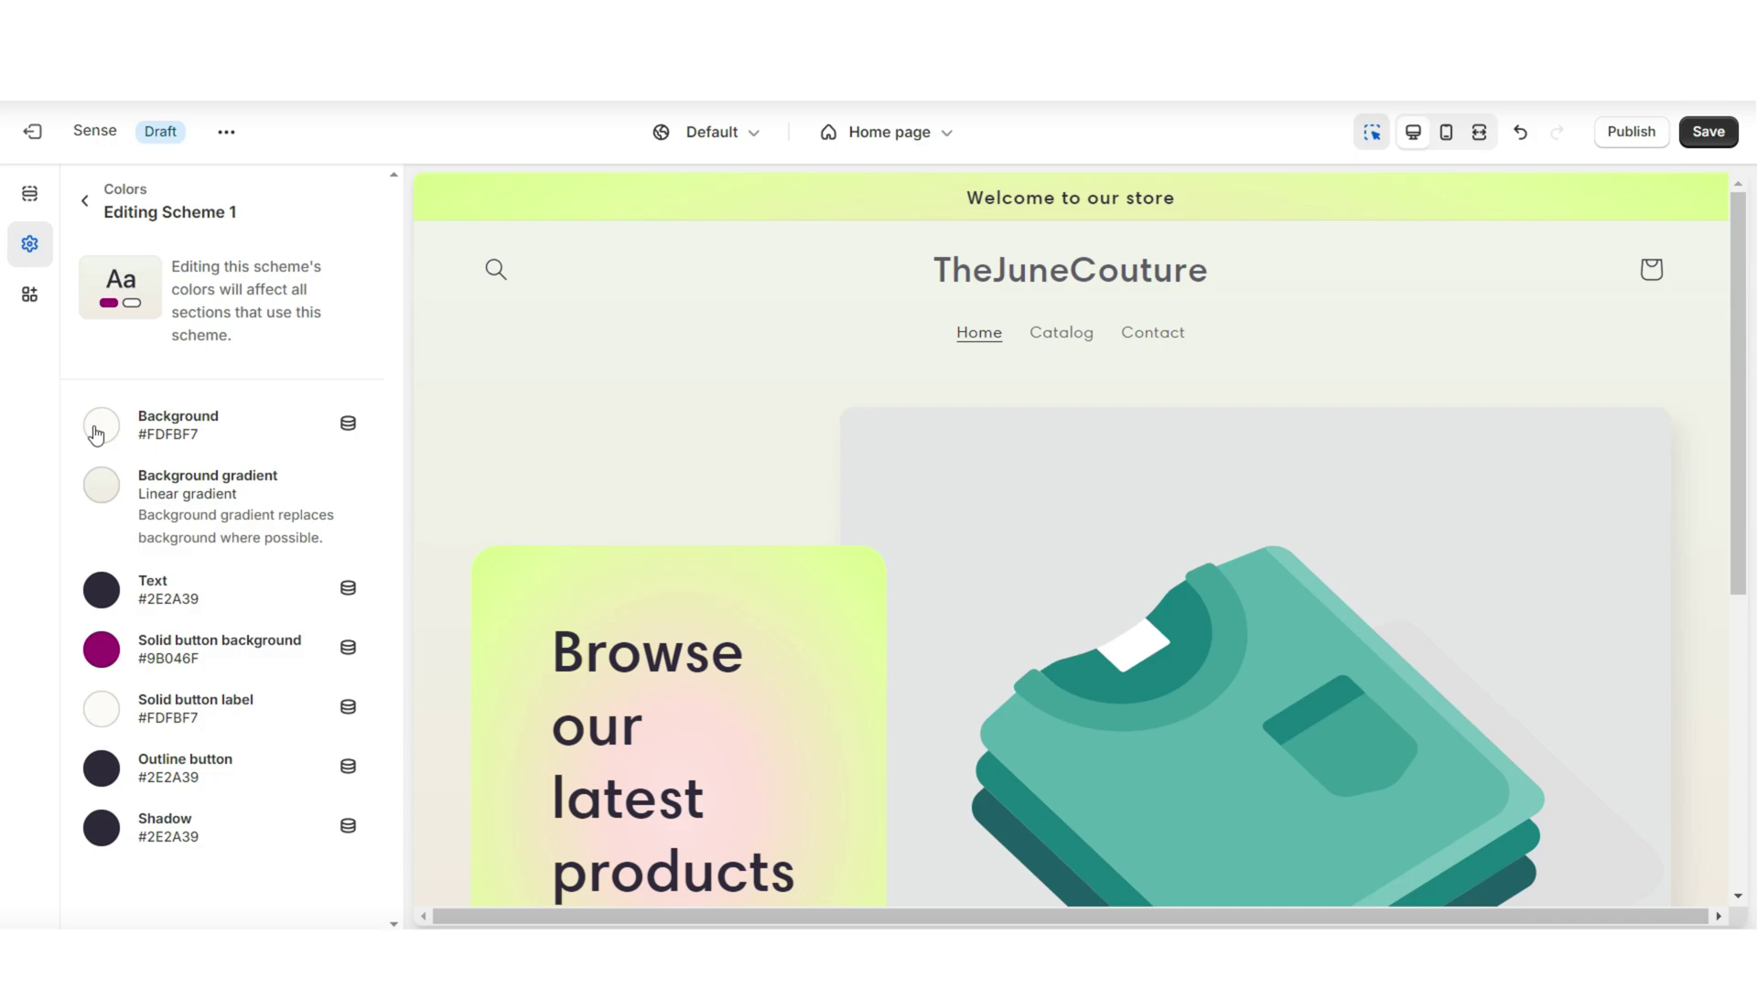
click(100, 484)
click(190, 893)
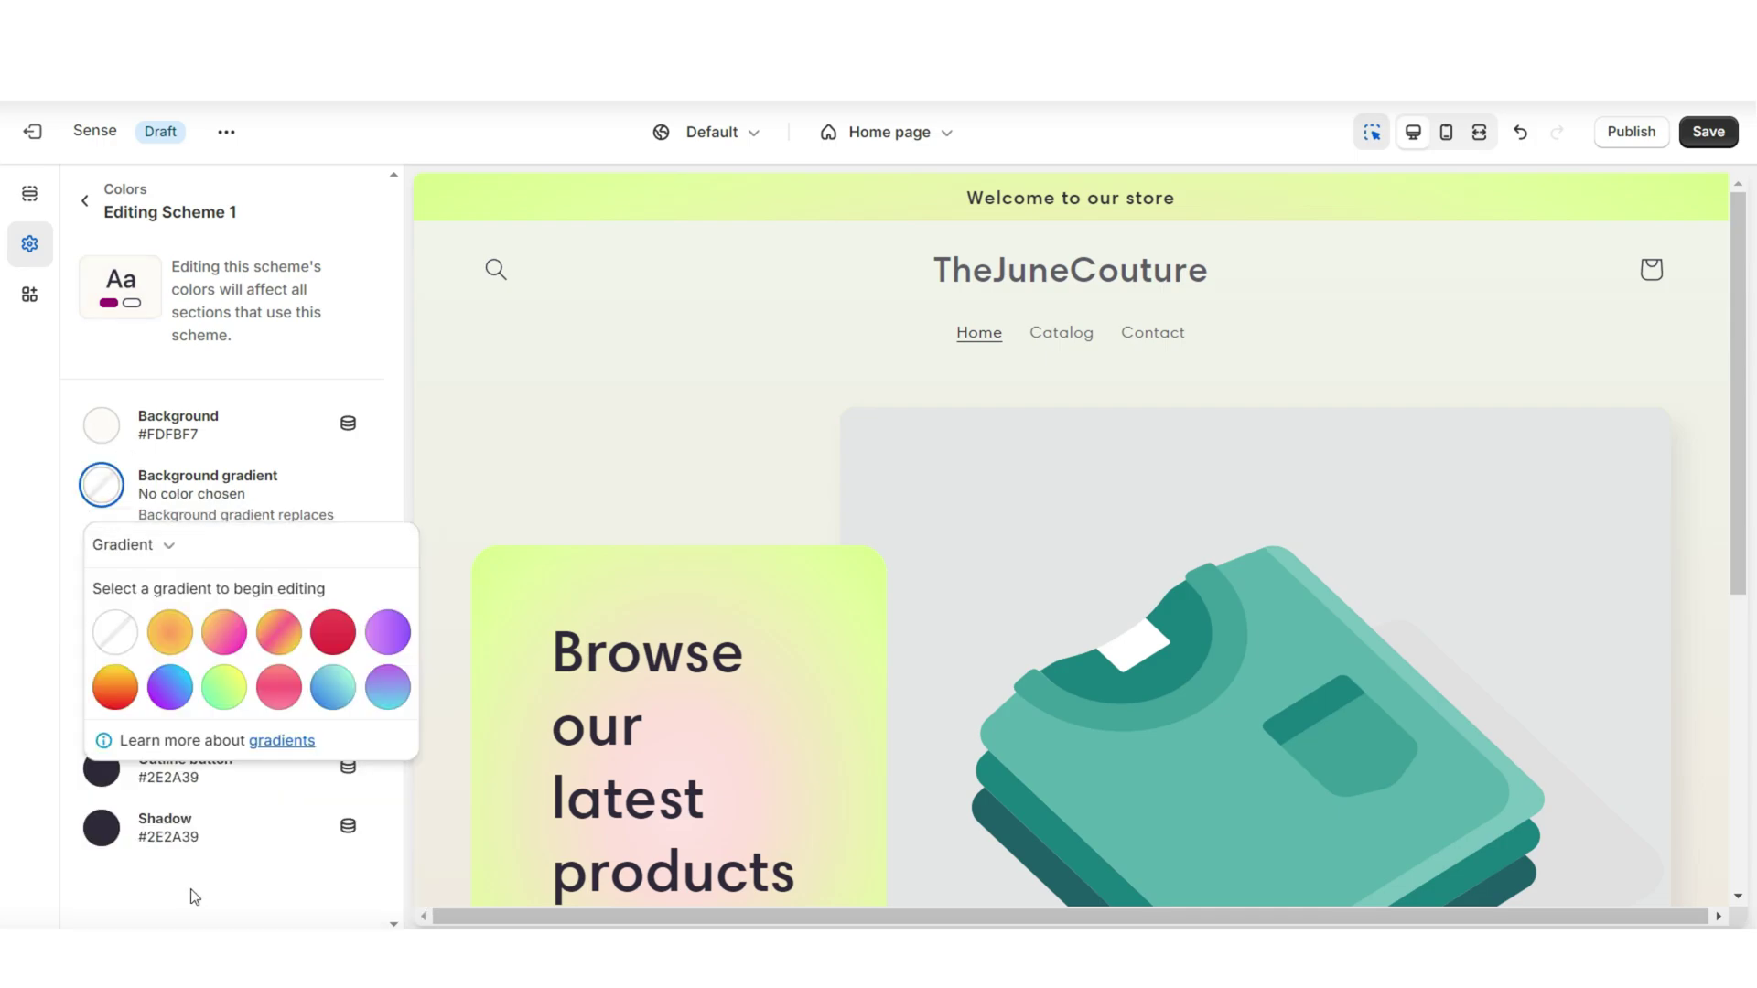
click(113, 444)
click(122, 623)
Set Scheme 1's text and solid button background colors to #FFFFFF.
click(107, 597)
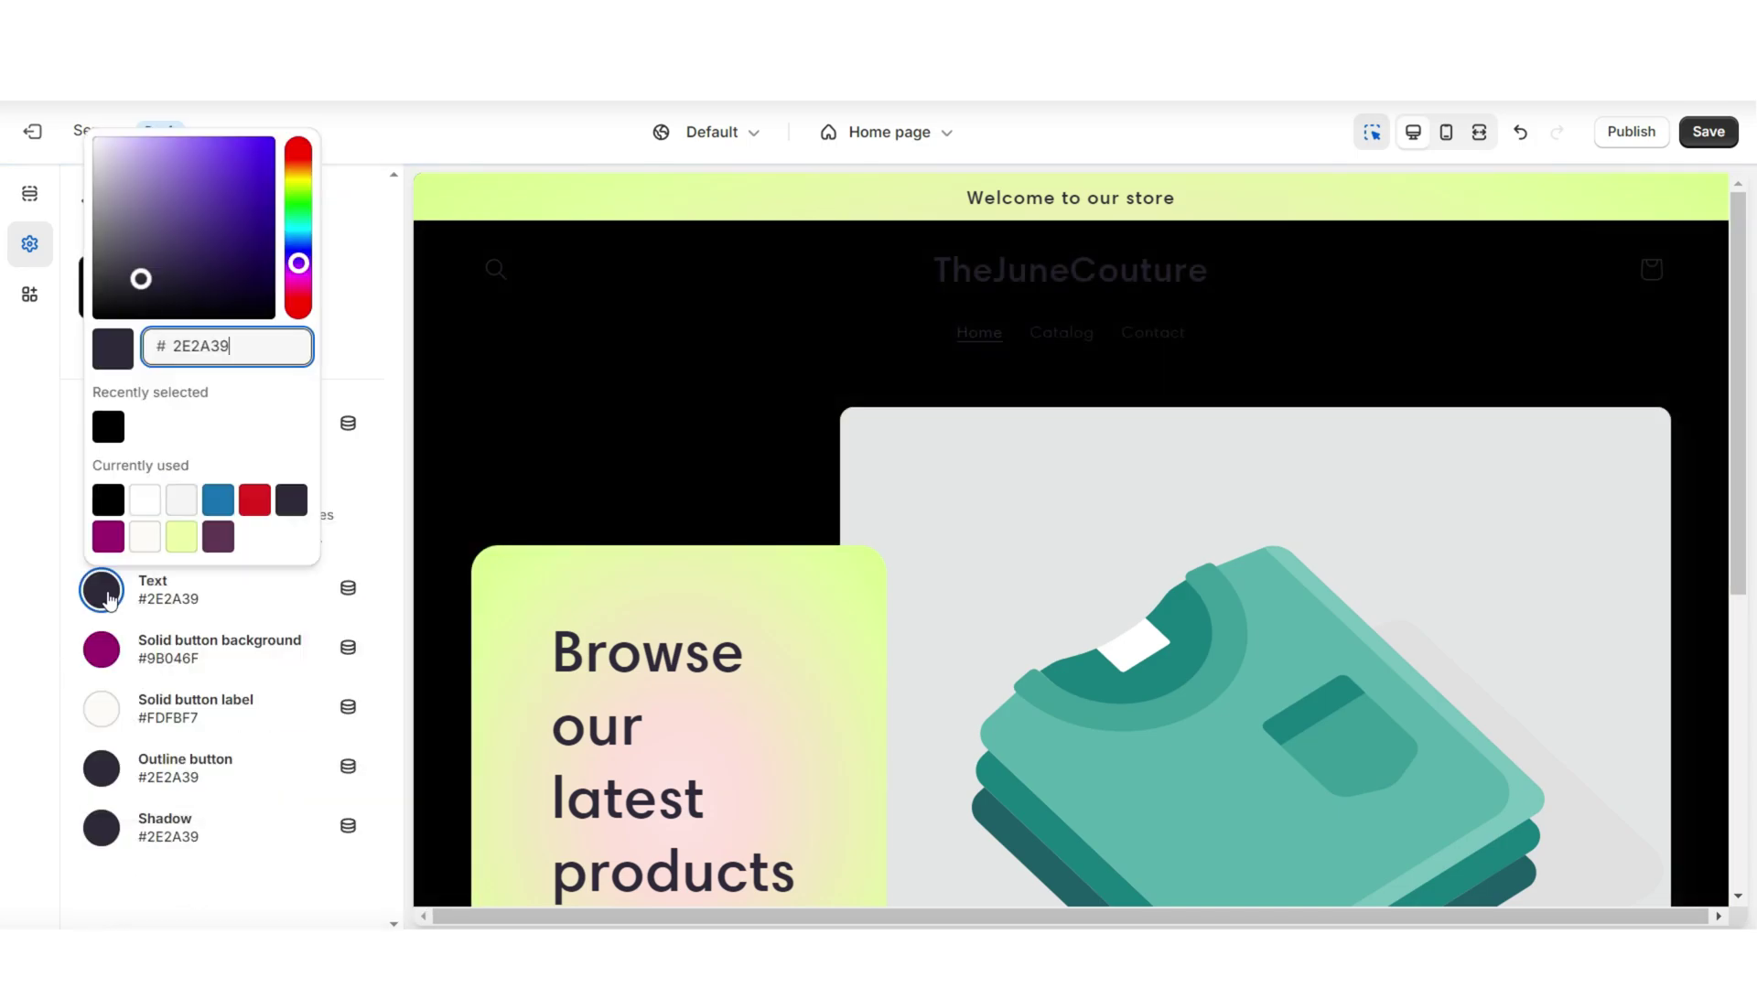
drag(107, 138, 82, 127)
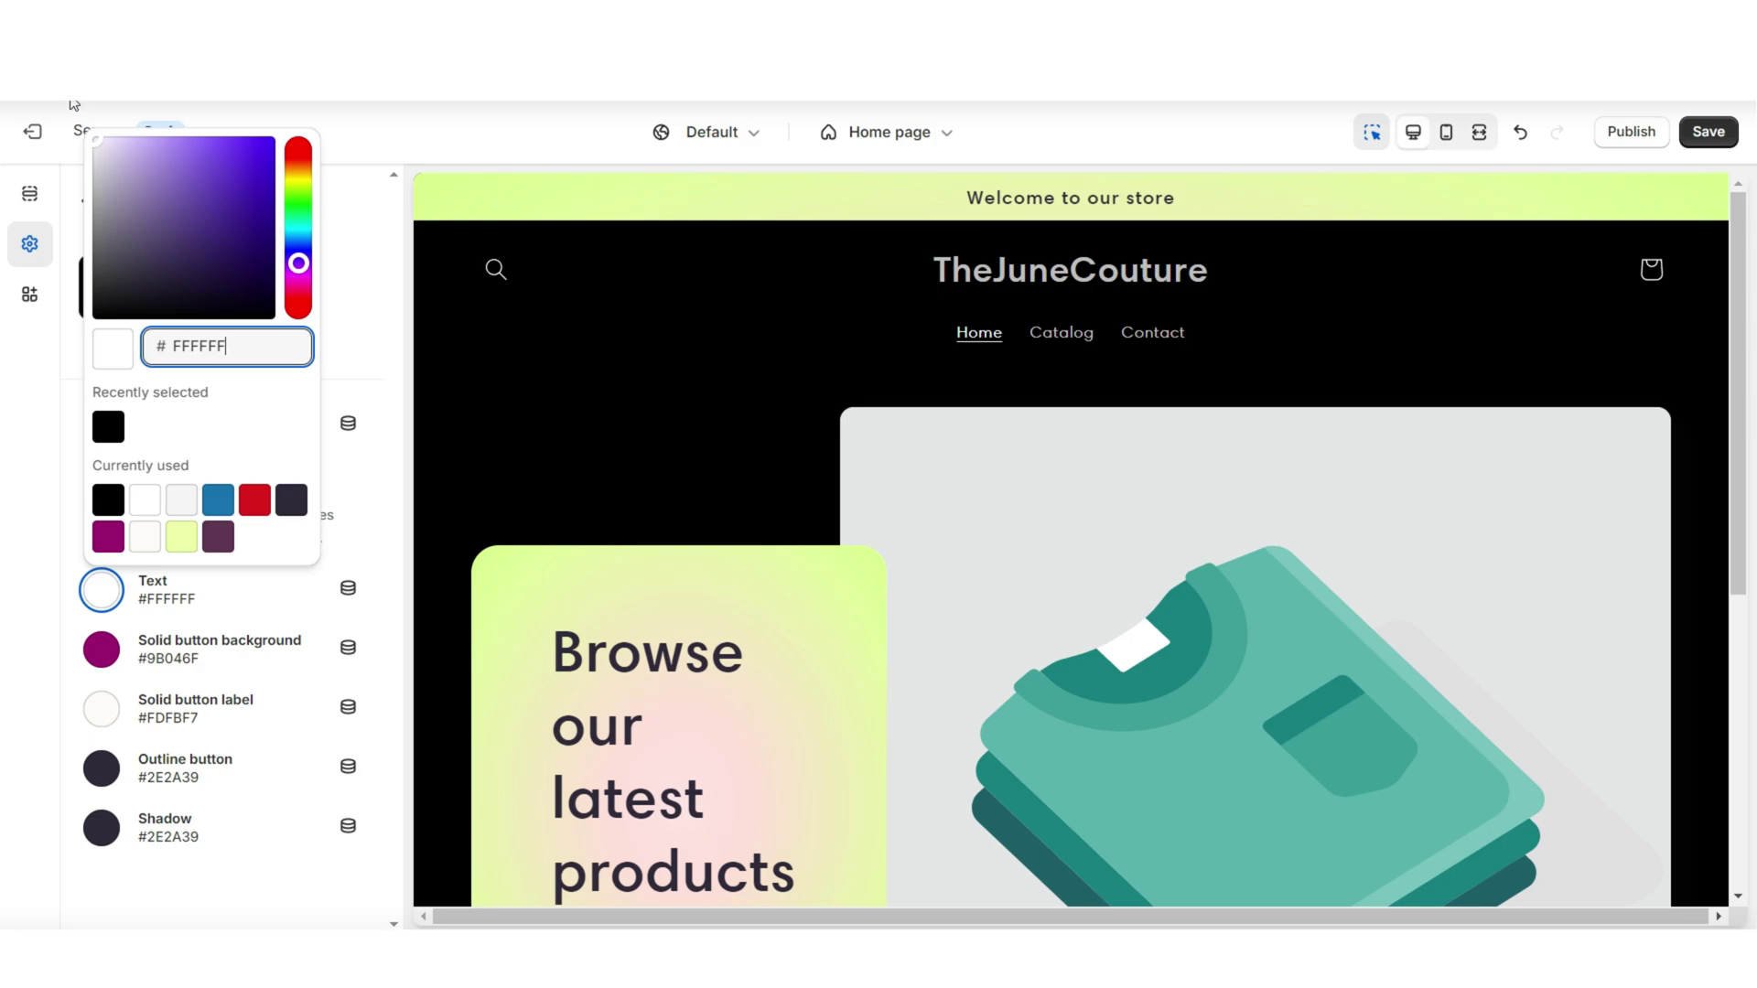
click(96, 659)
drag(108, 368, 116, 256)
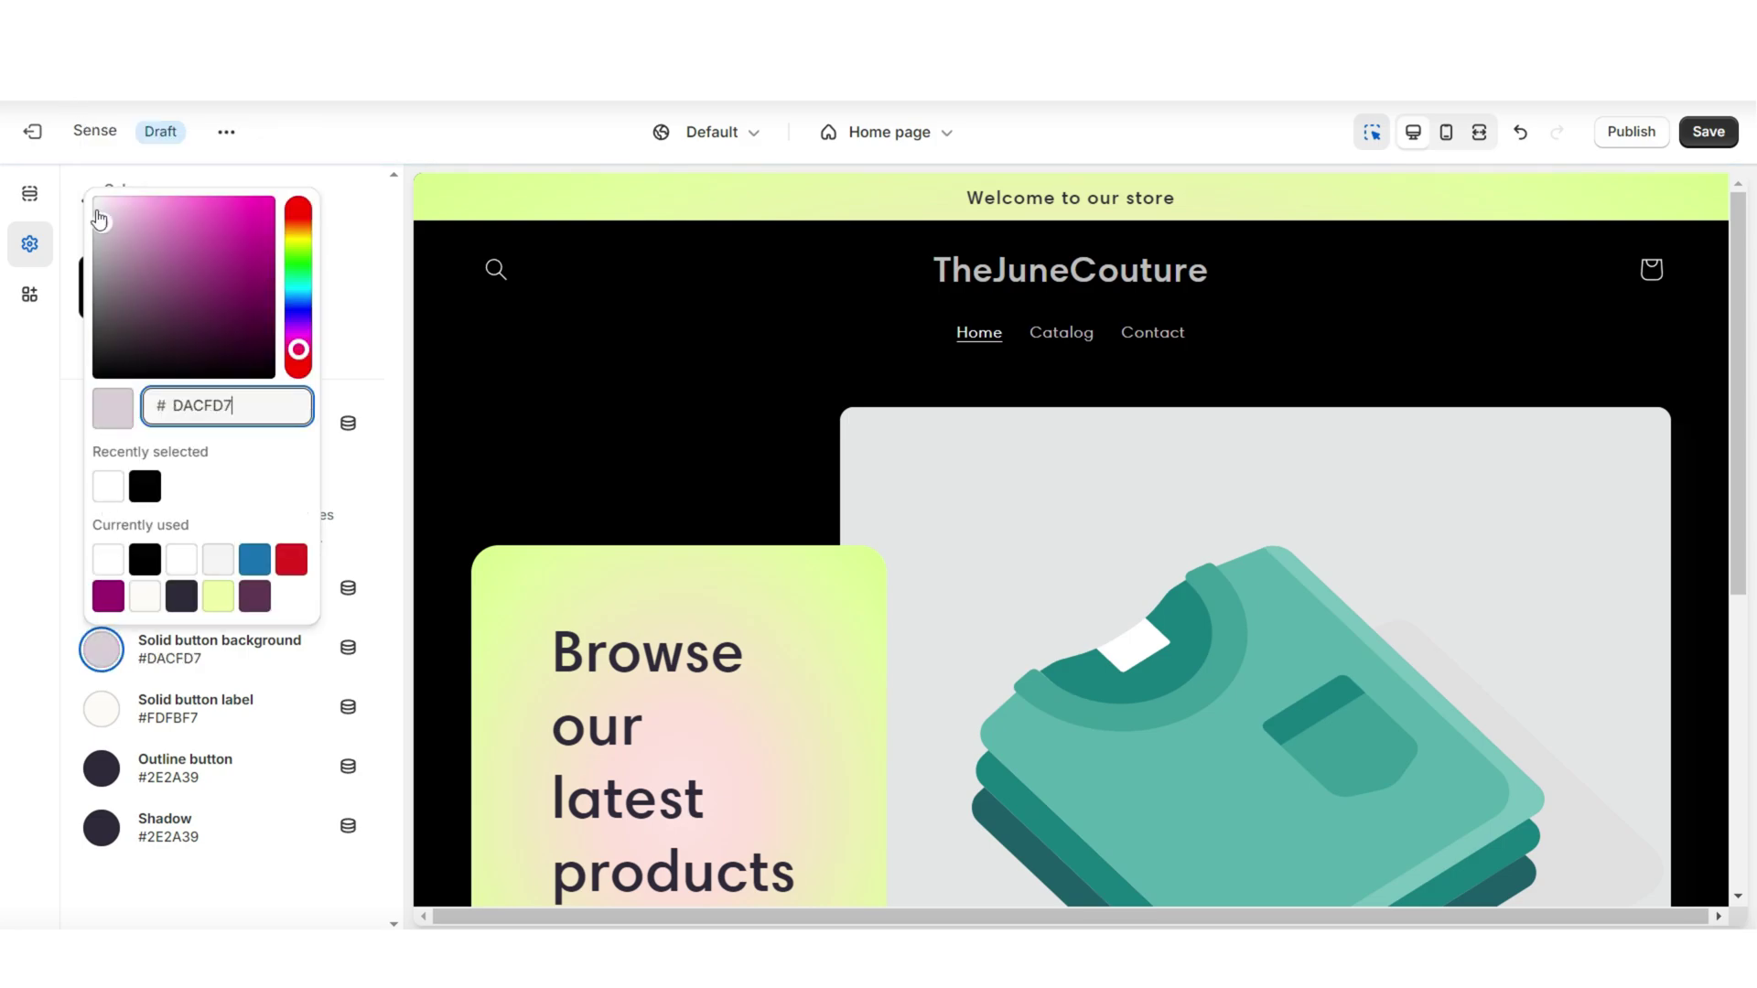
Set Scheme 1's solid button label to #000000 and lighten its outline button color.
click(102, 706)
drag(108, 430, 95, 446)
click(7, 617)
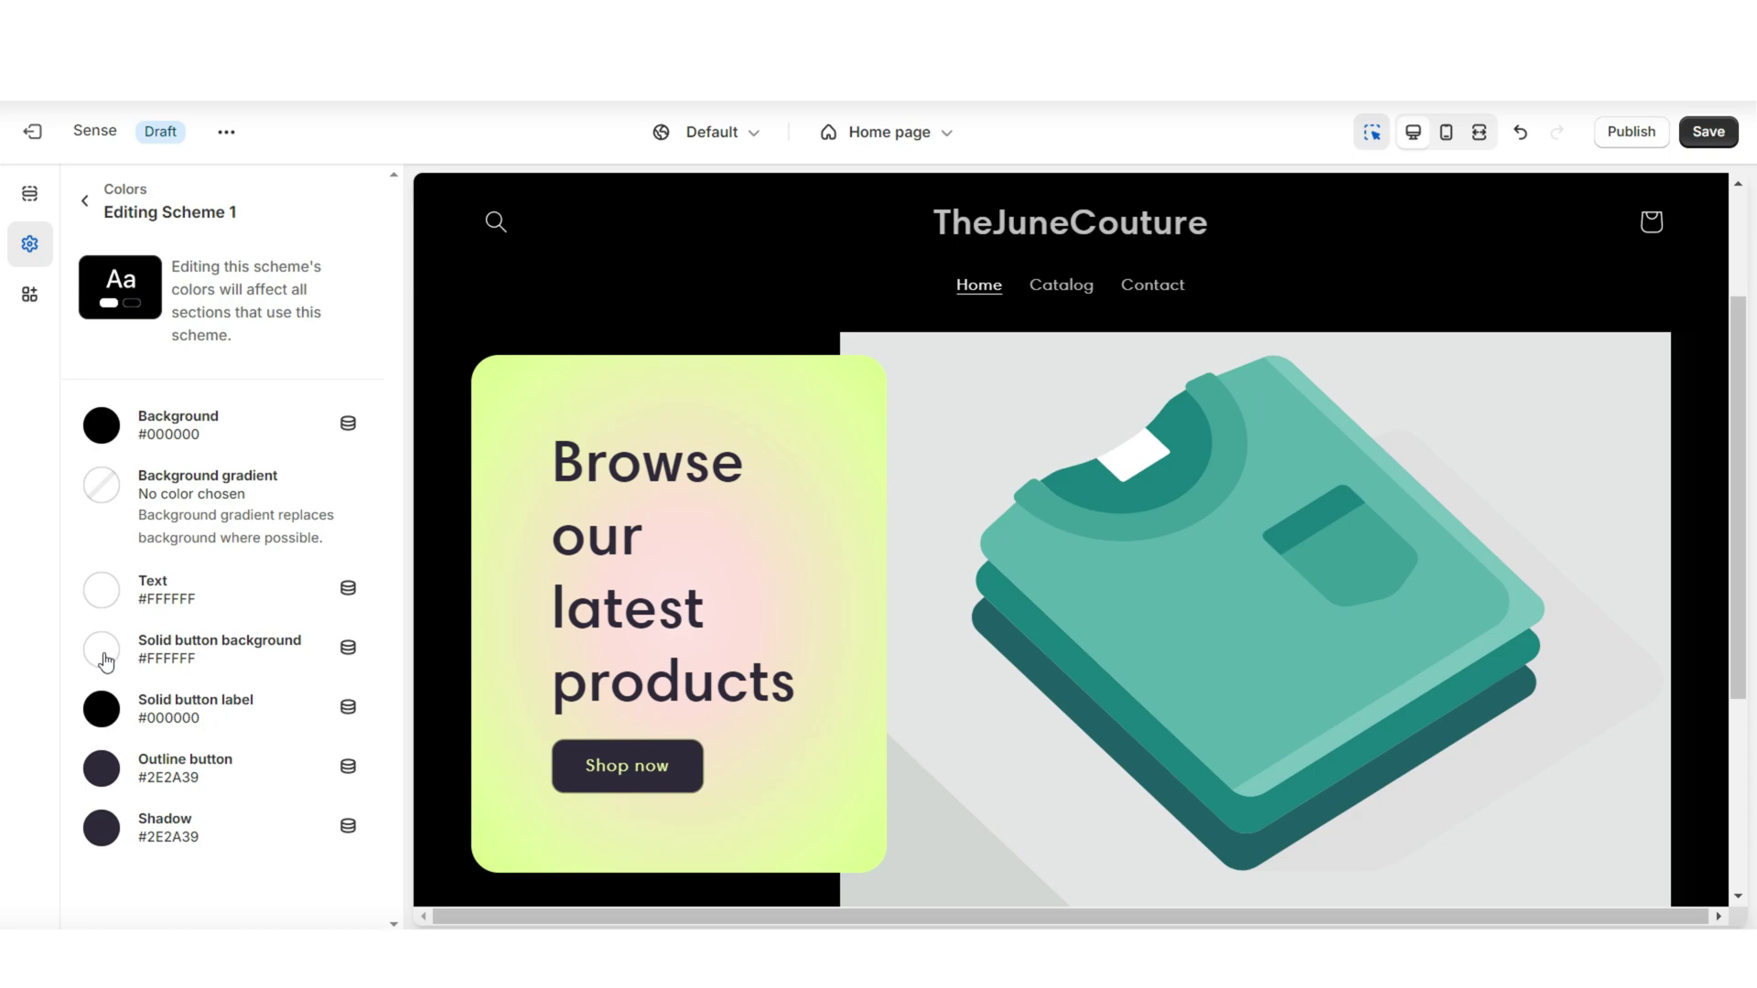
click(103, 772)
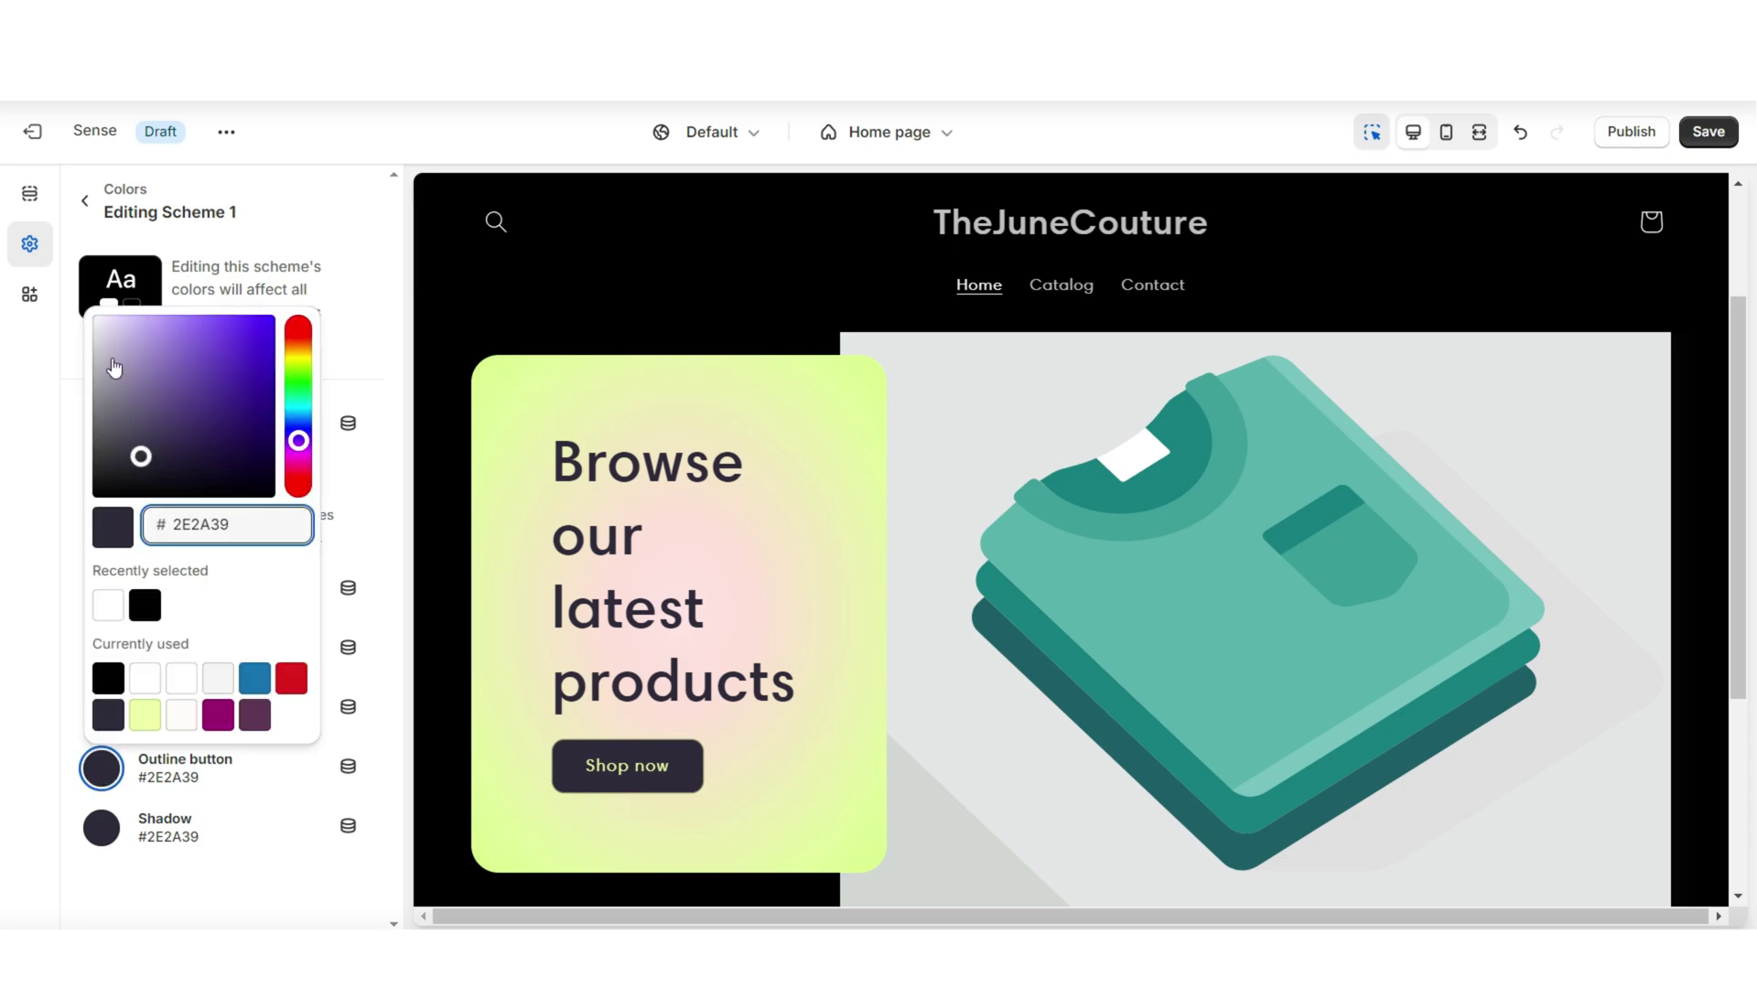
drag(112, 361, 81, 274)
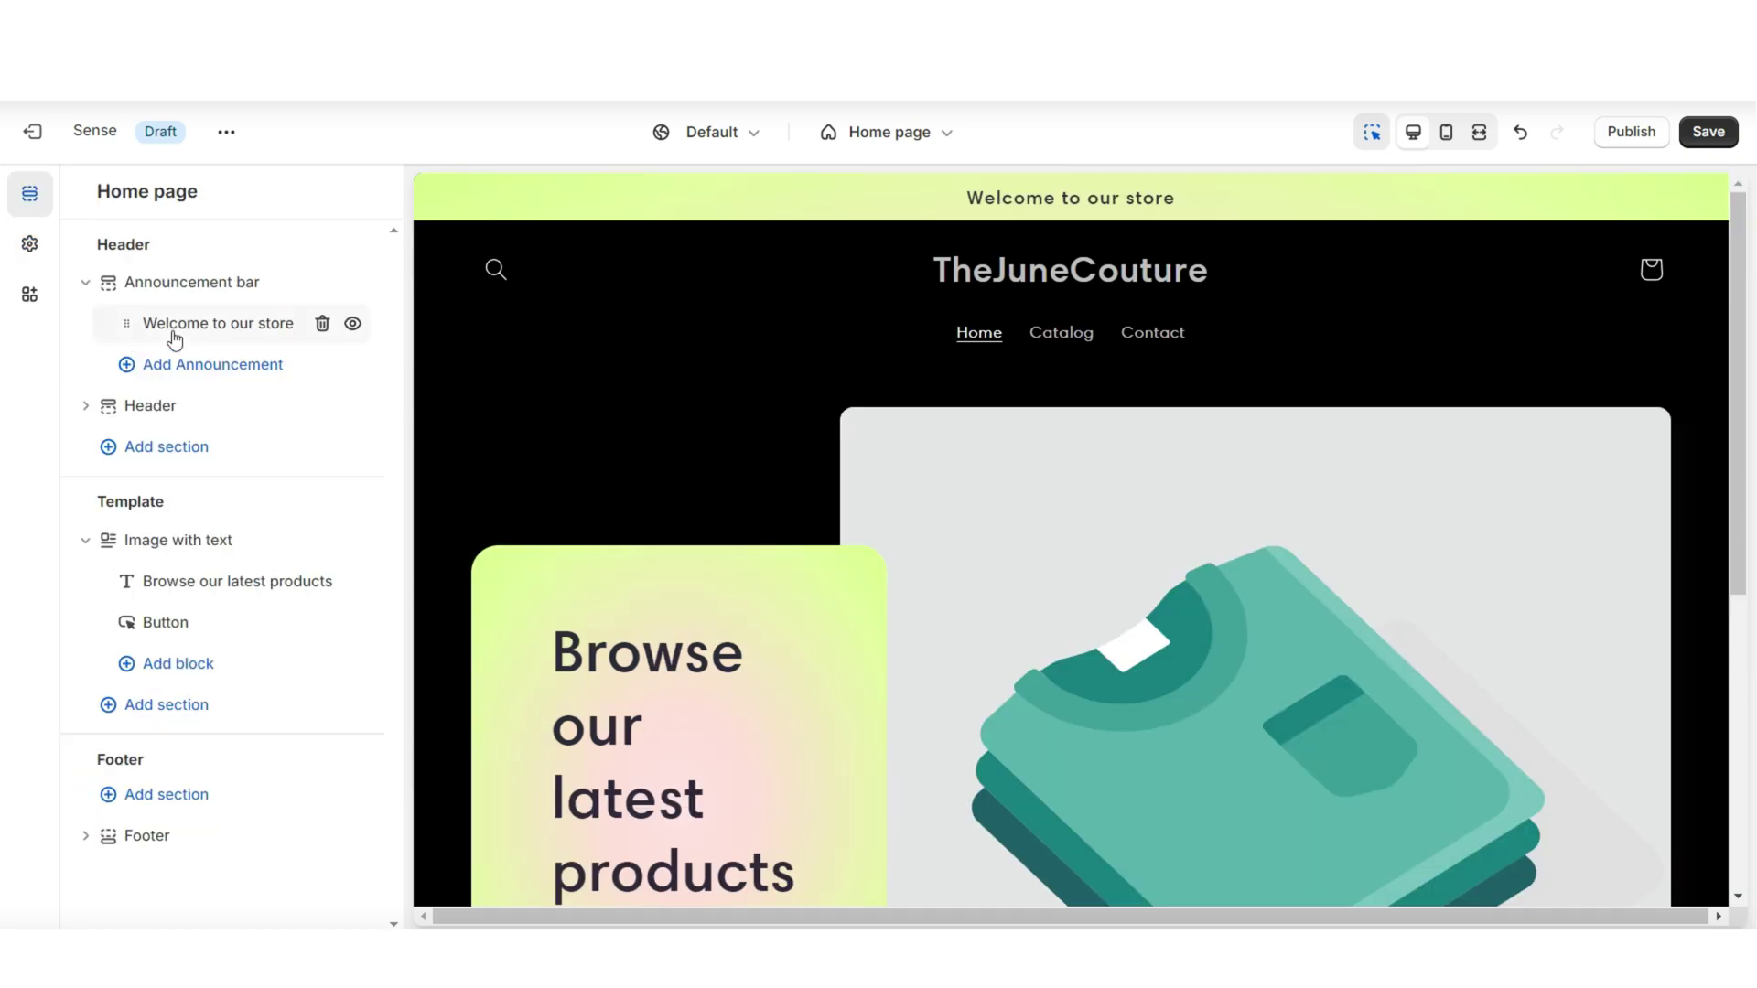
click(170, 332)
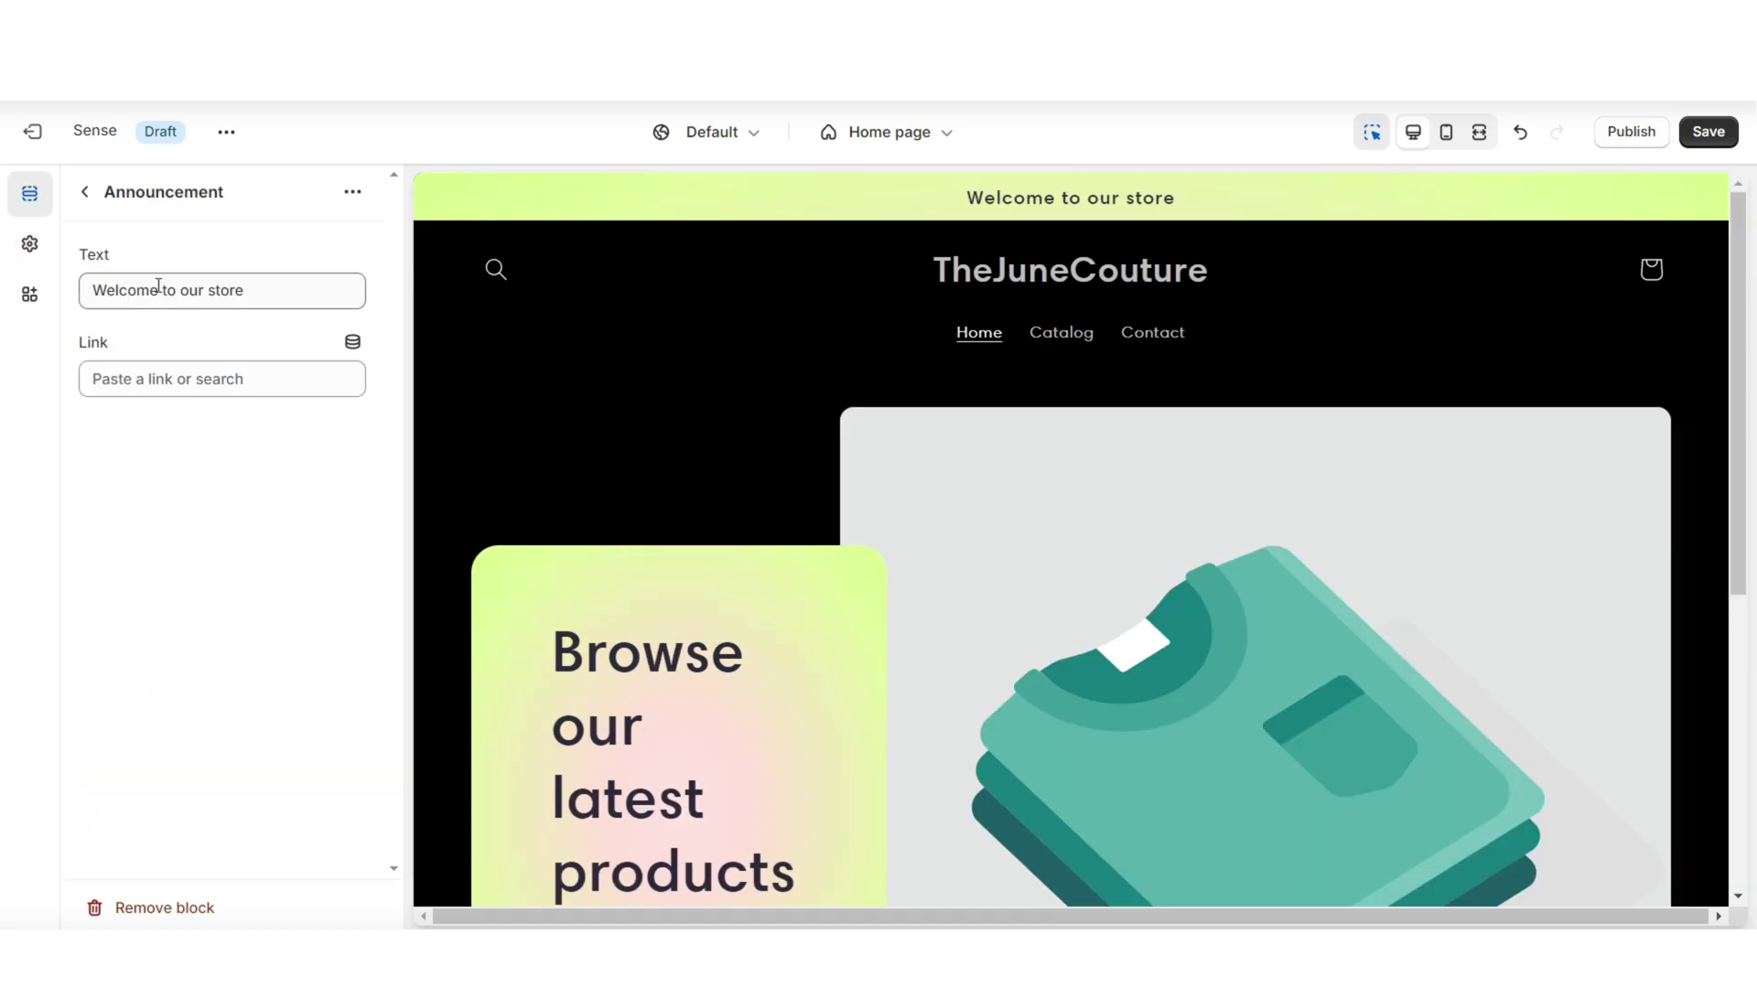
click(167, 287)
key(ctrl+a)
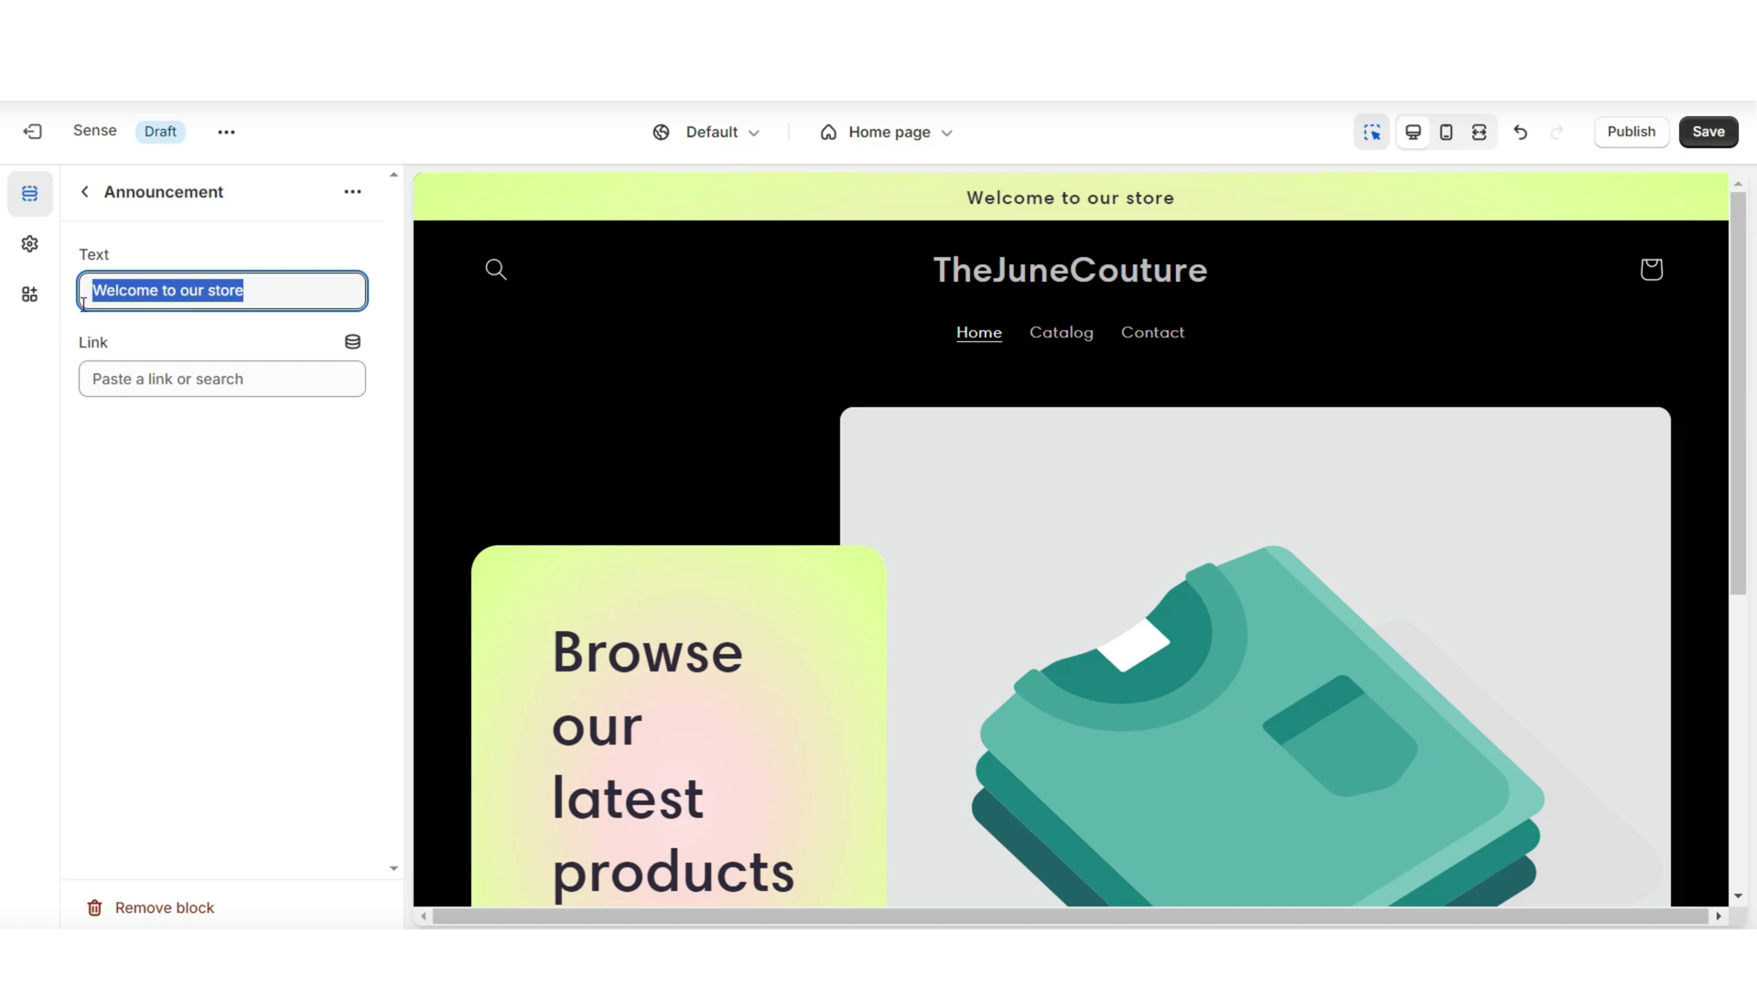
click(124, 375)
click(169, 424)
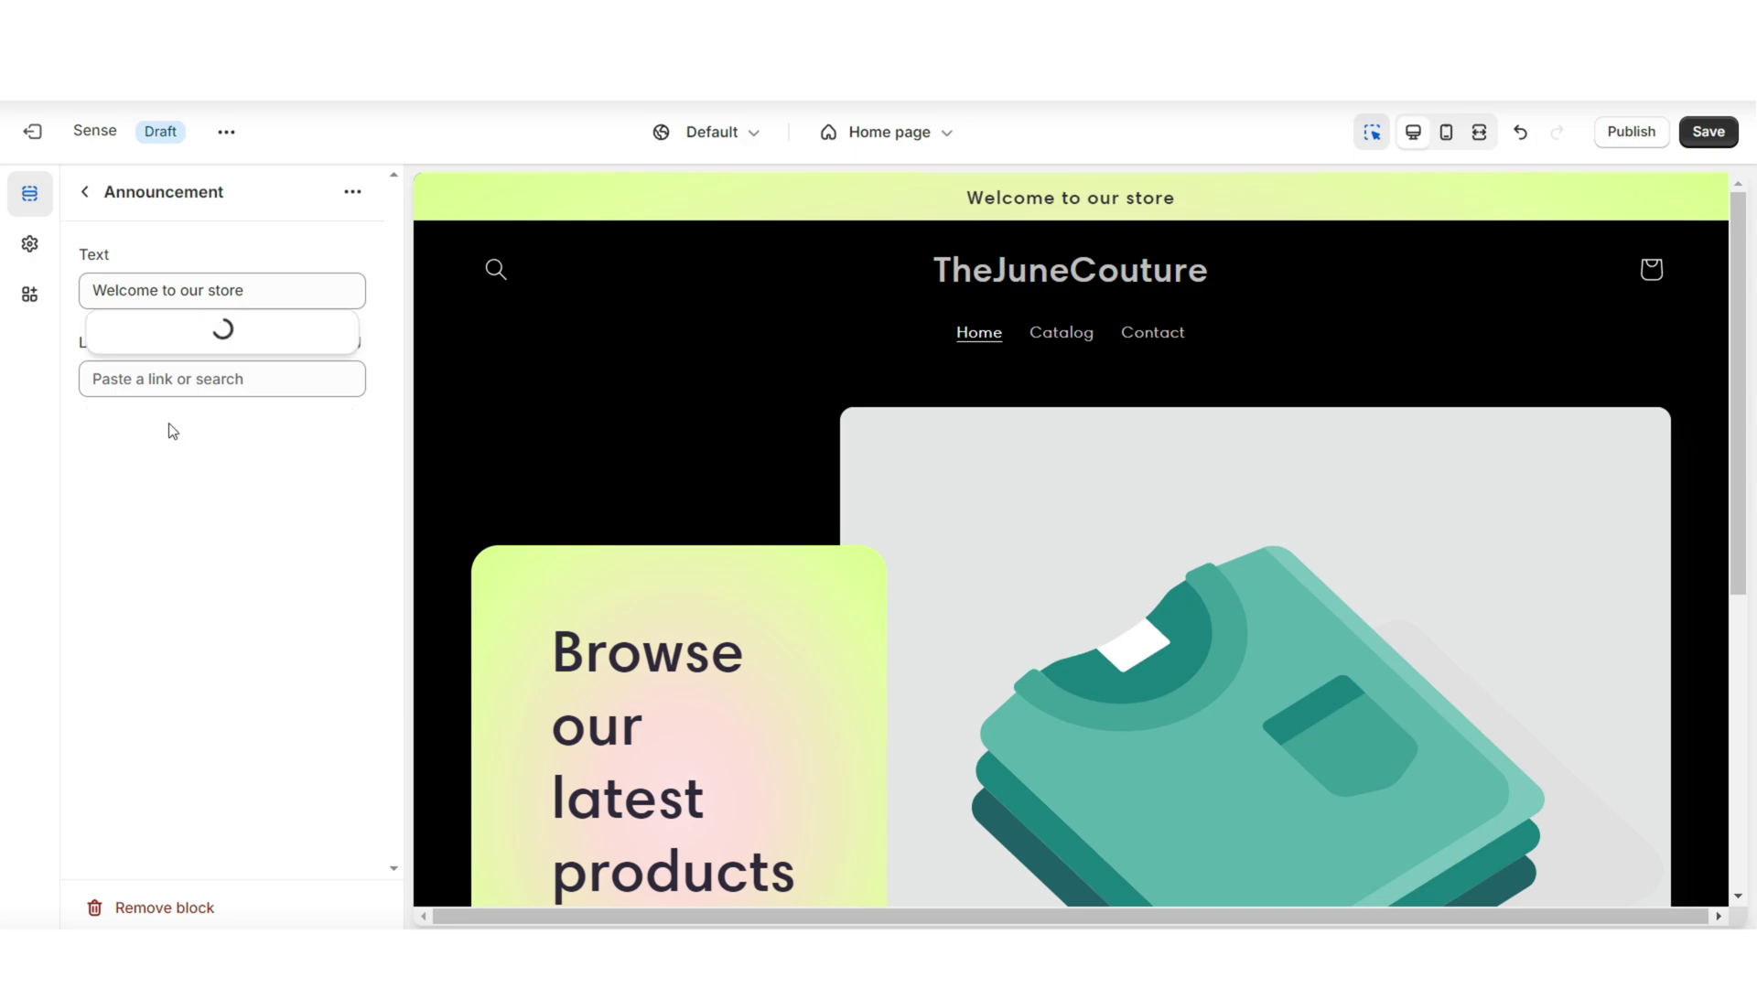
key(ctrl+z)
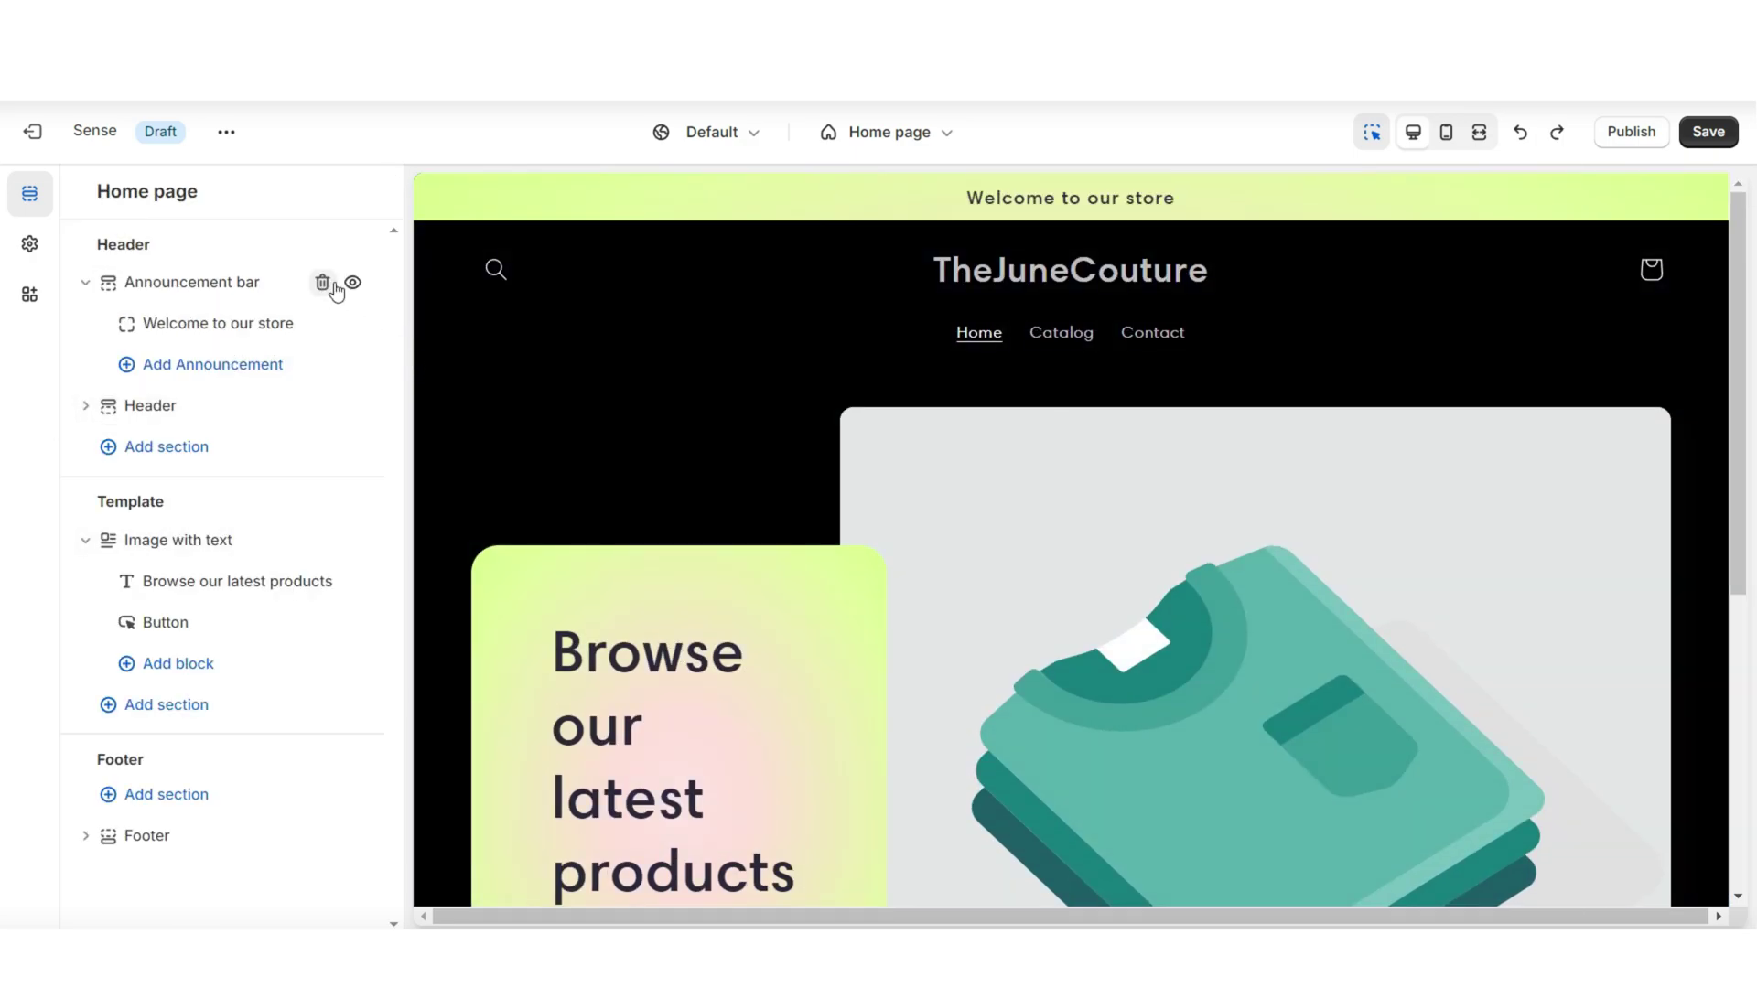
Remove the announcement bar section and set the header's desktop logo position to Top left.
click(333, 285)
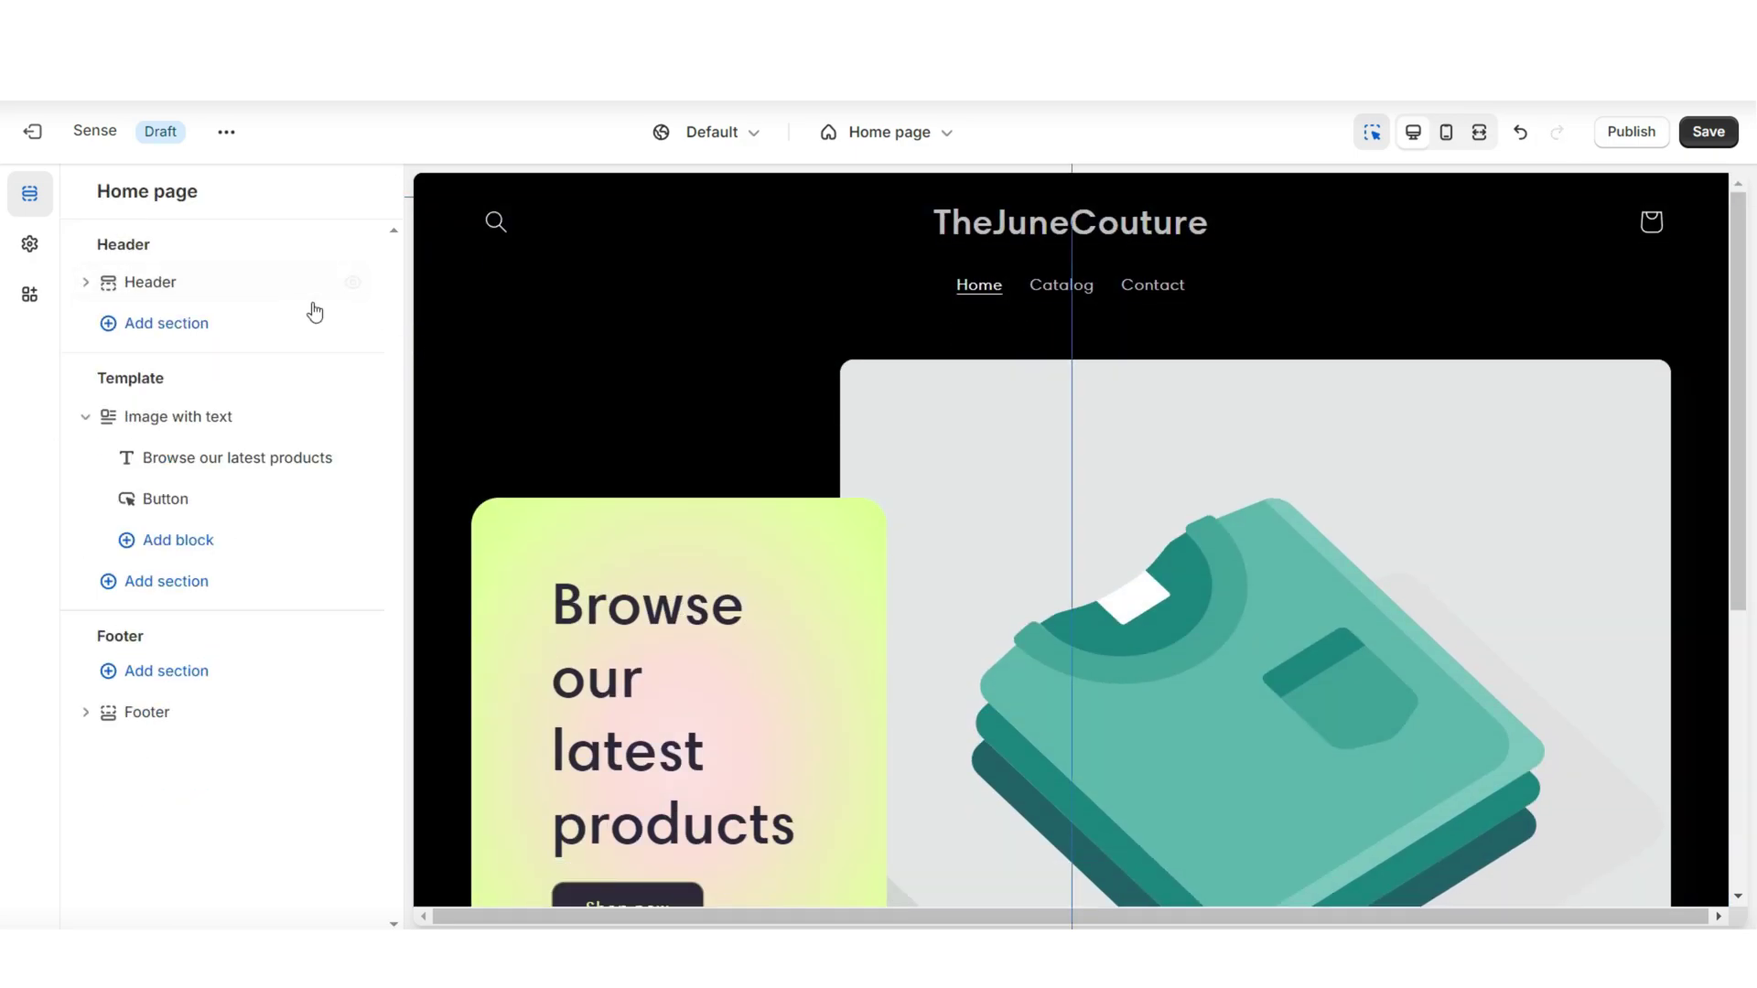
click(738, 263)
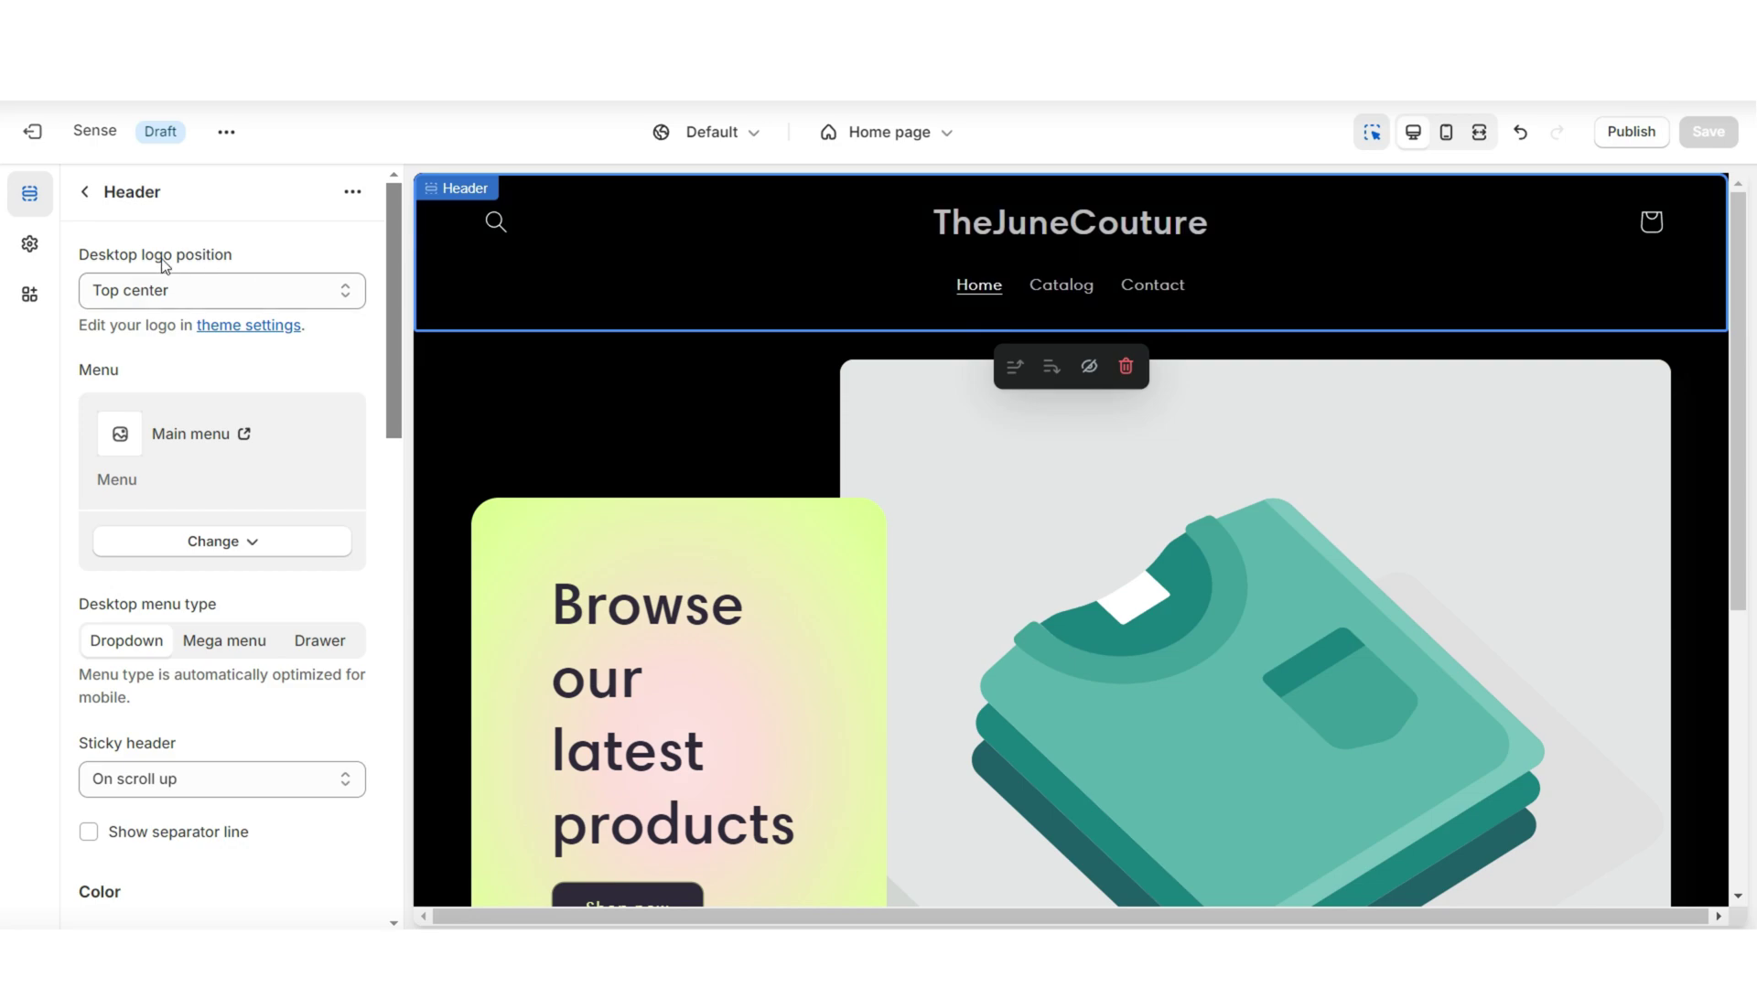
click(173, 289)
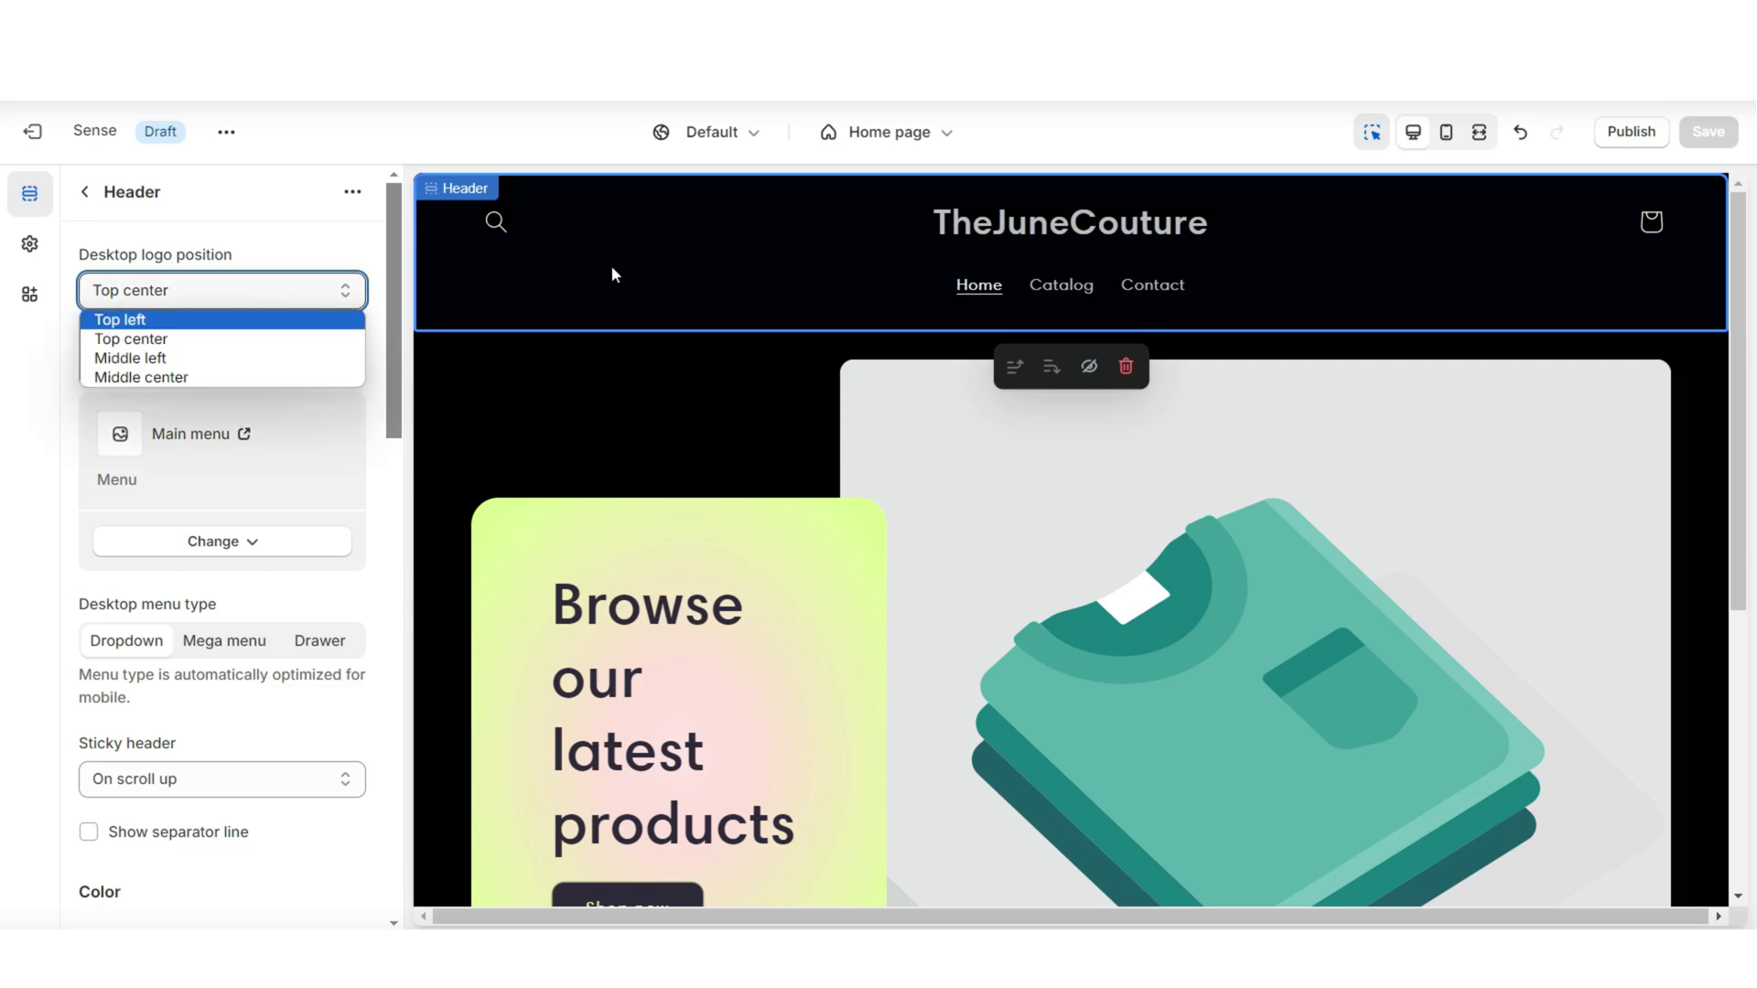
click(216, 320)
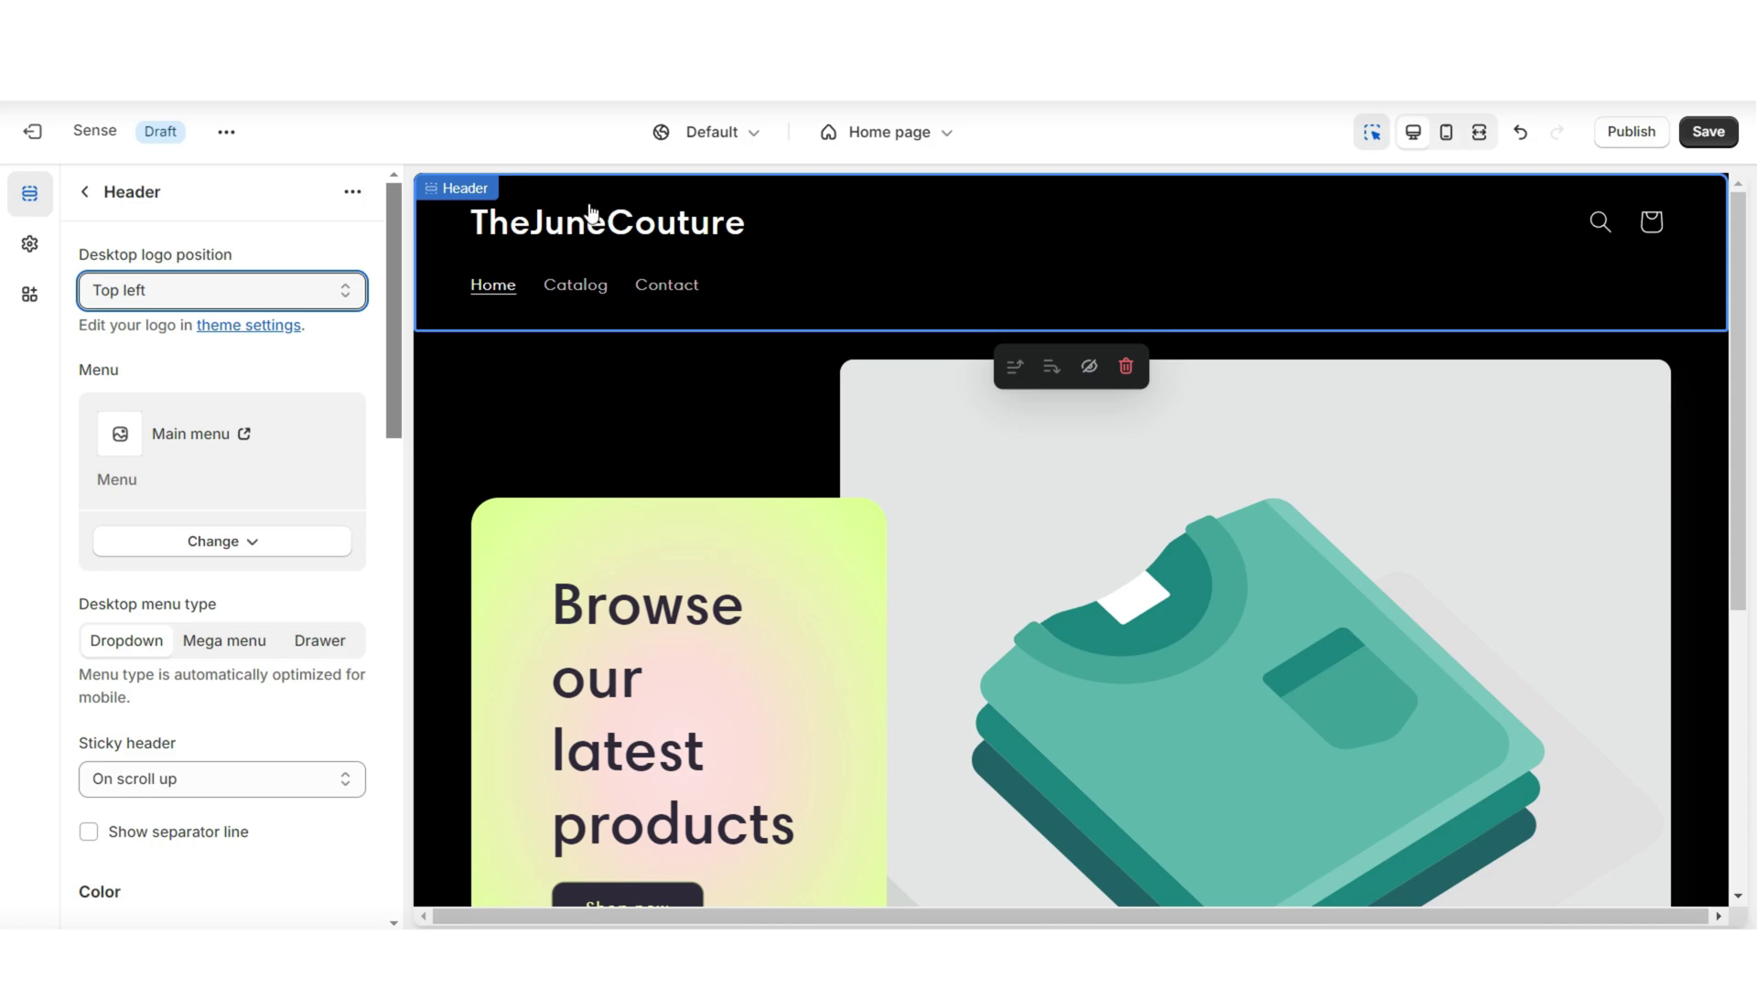
Add the June Couture PNG logo to the theme and set its desktop width to 120 px.
click(29, 243)
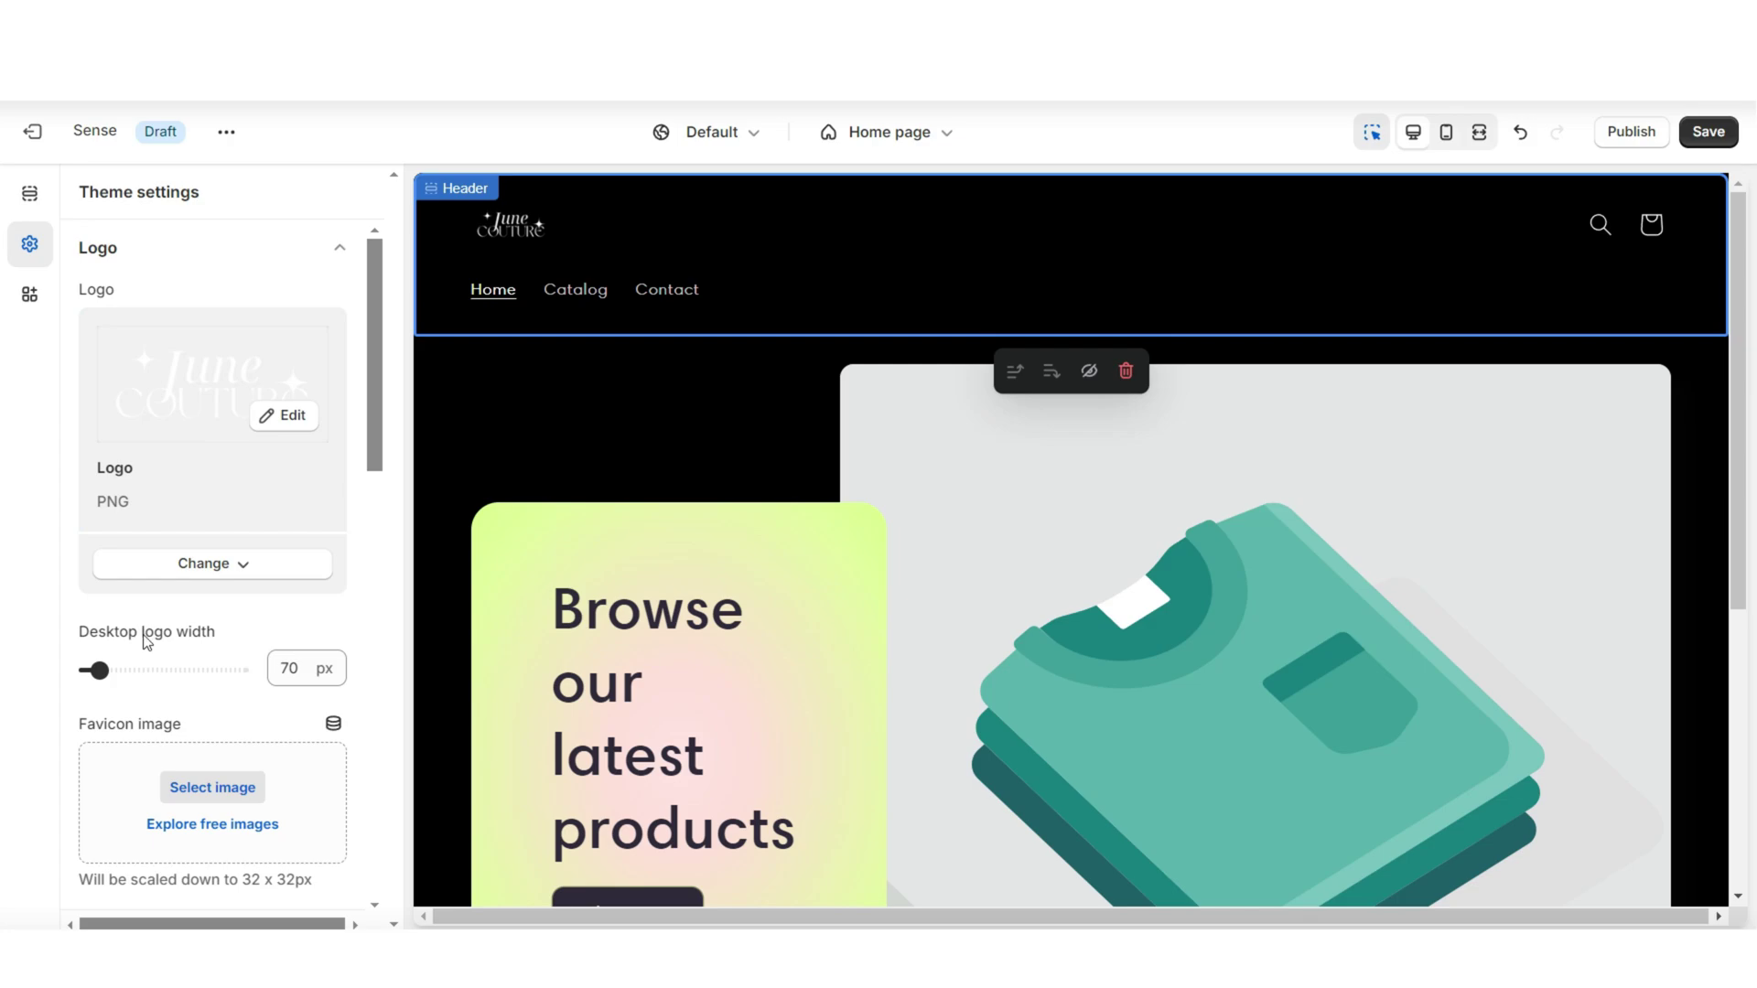
drag(134, 678, 142, 681)
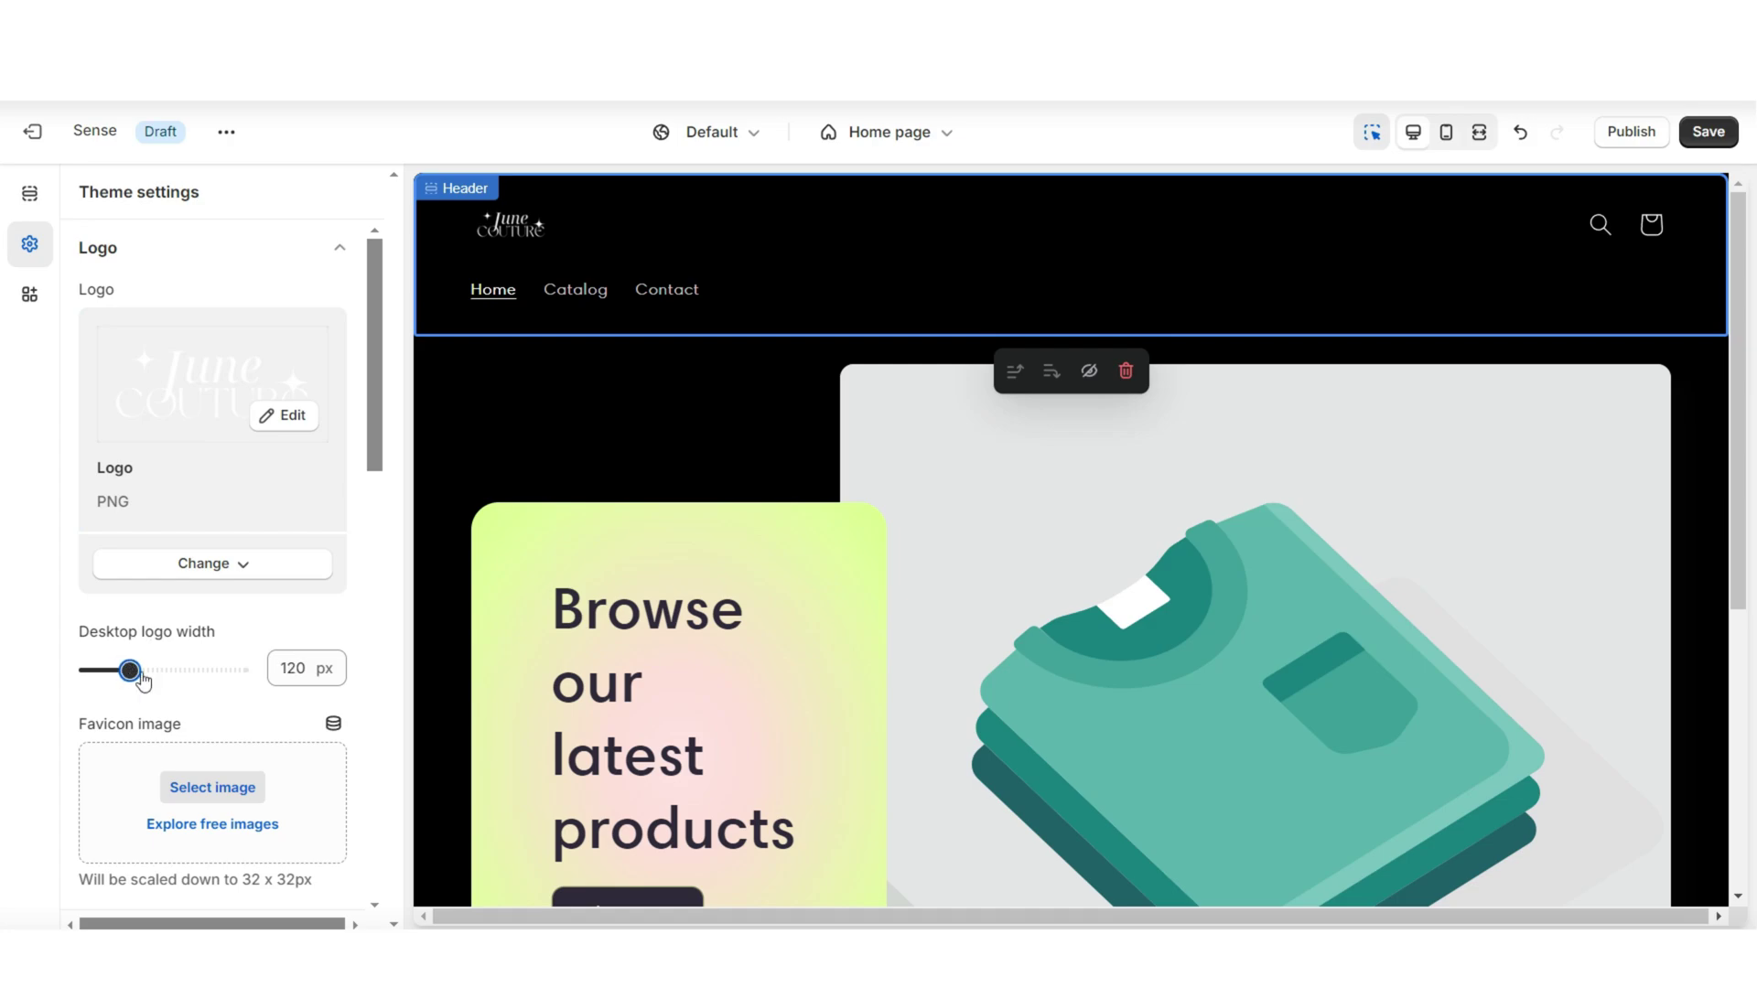
click(189, 677)
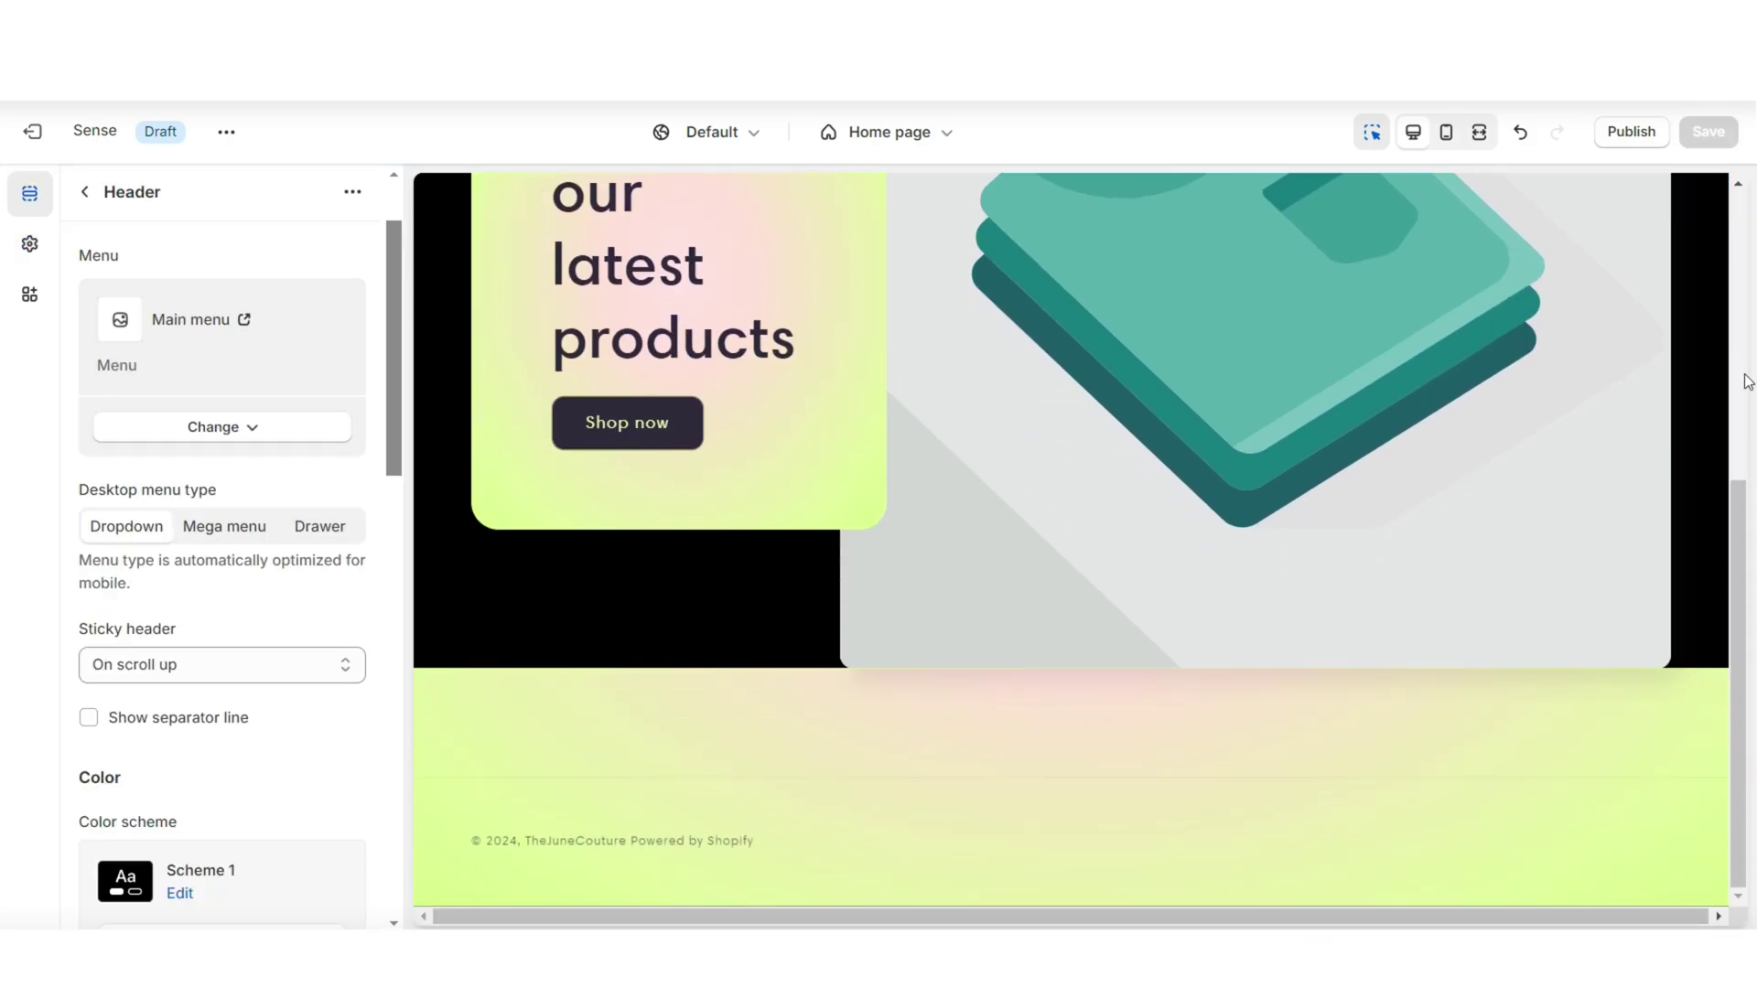
Check the header's On scroll up behavior in the home page preview.
scroll(1747, 381, up, 2)
scroll(1747, 381, down, 1)
scroll(1747, 382, up, 4)
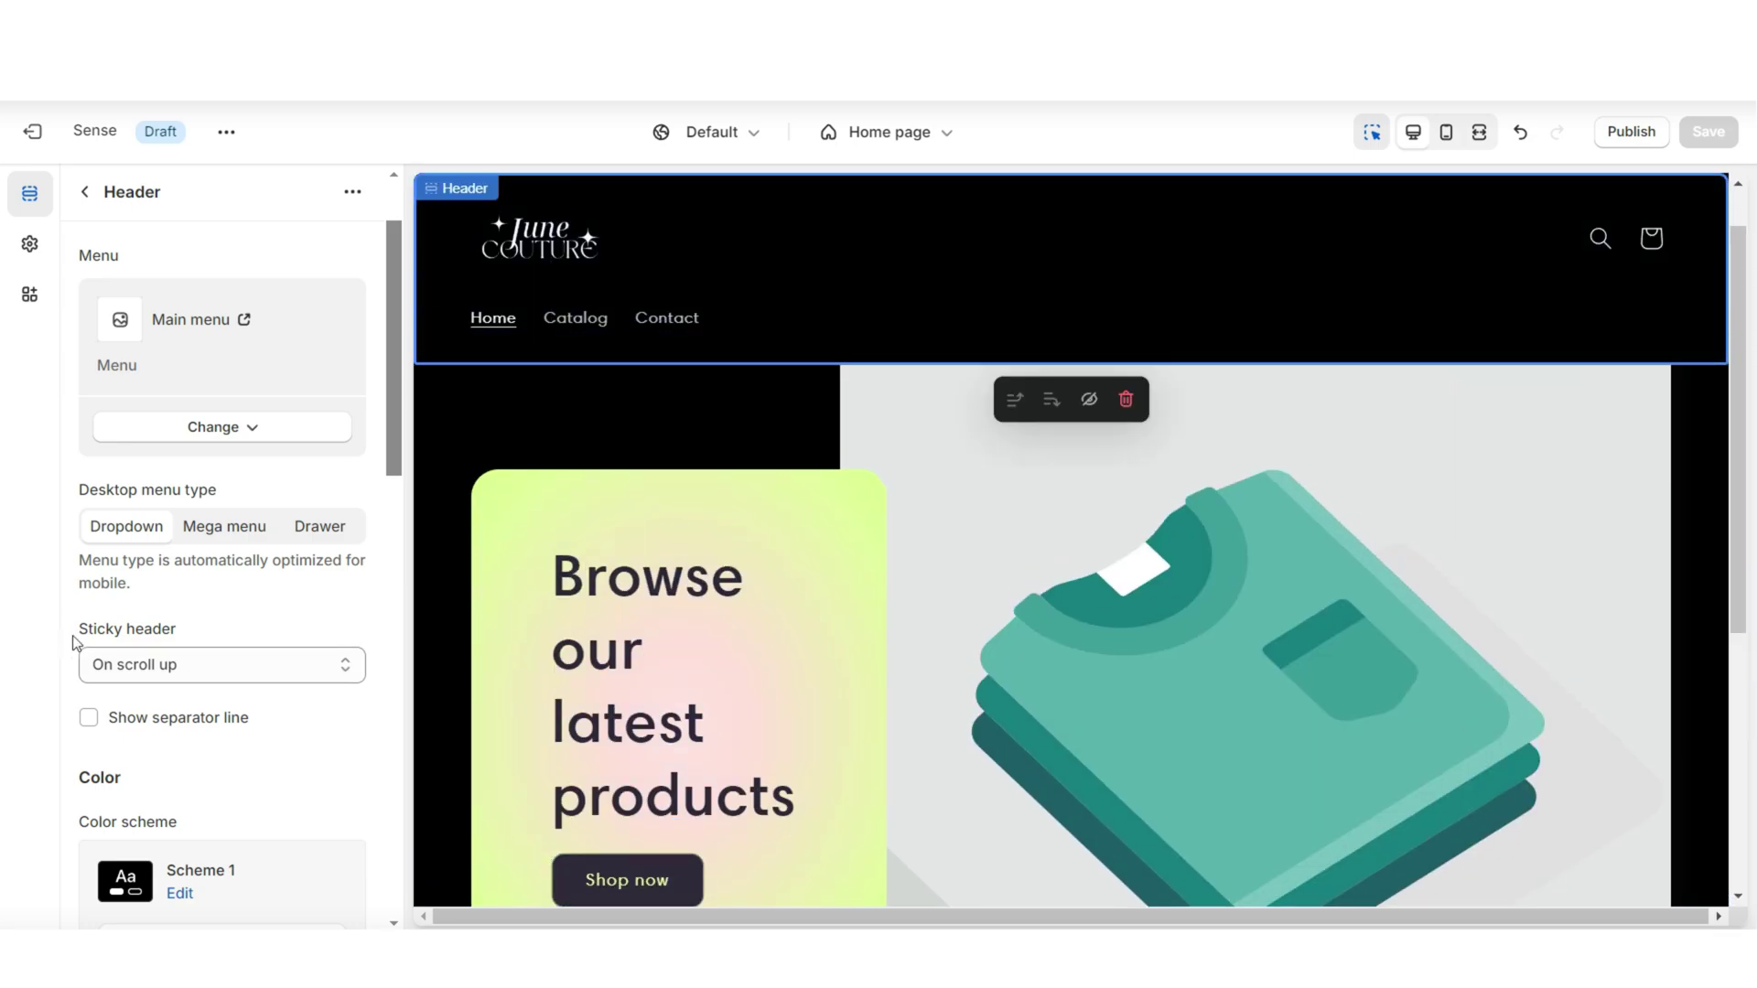
Try None as the header's sticky behavior, set it to Always instead, and check it in the home page preview.
click(116, 679)
click(116, 686)
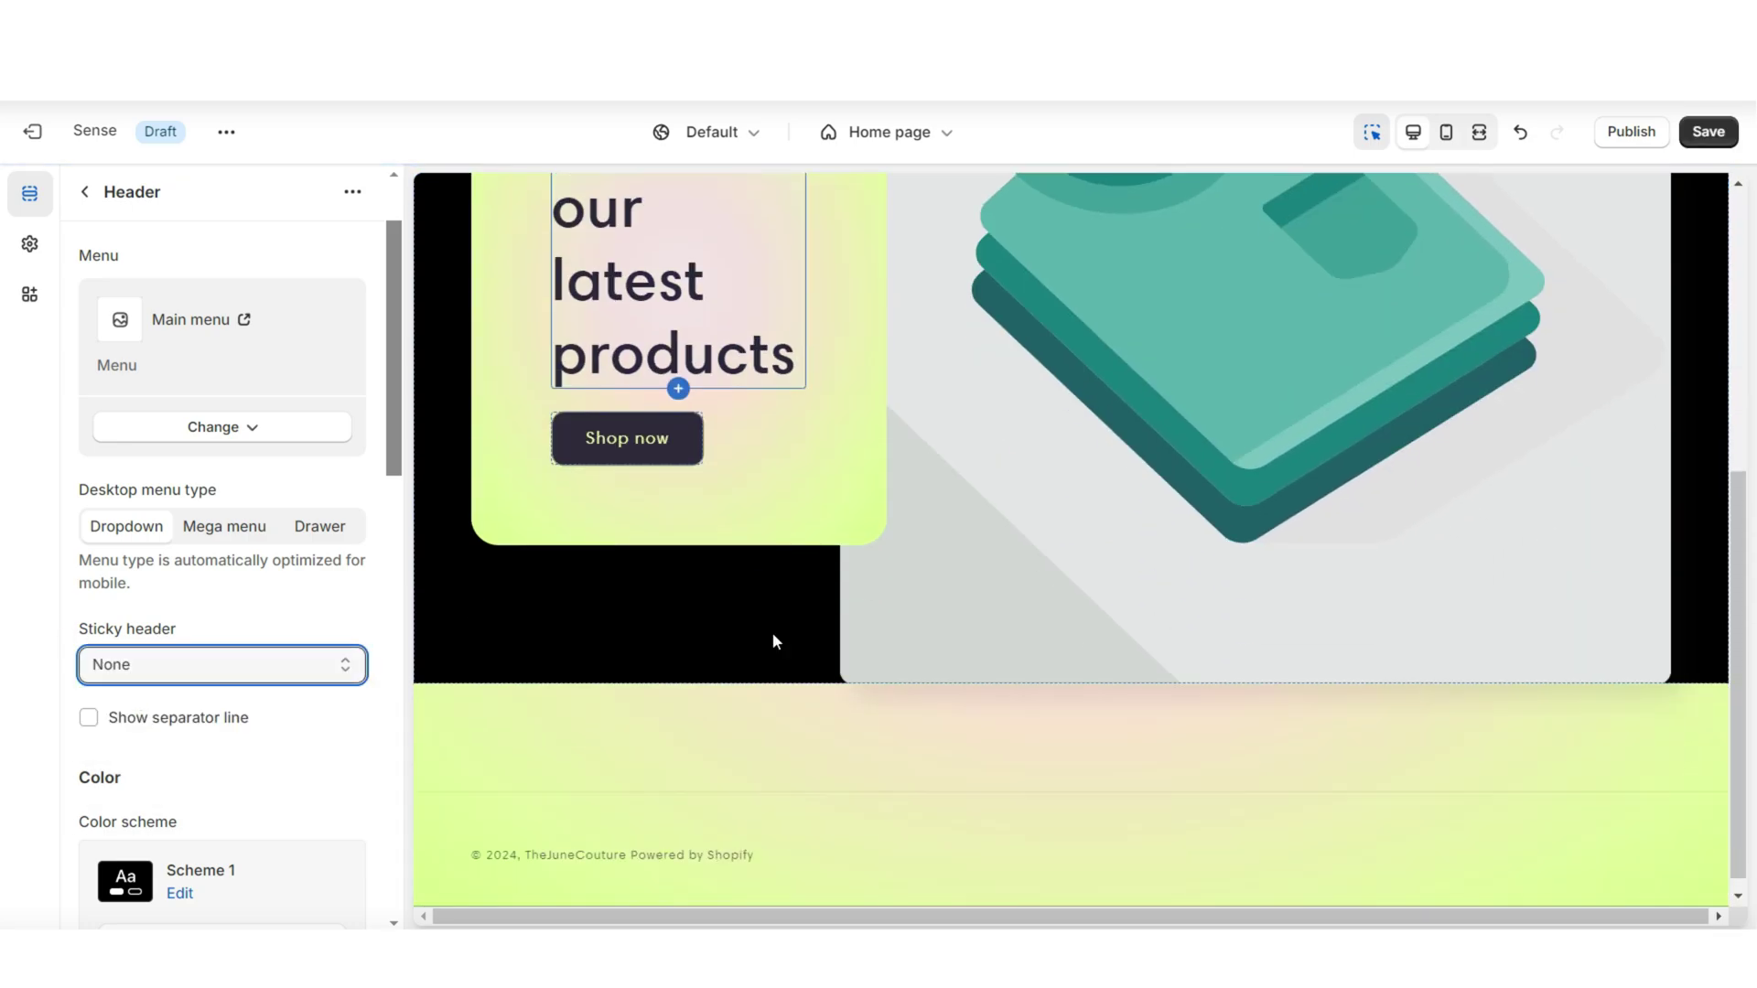
click(222, 666)
click(211, 729)
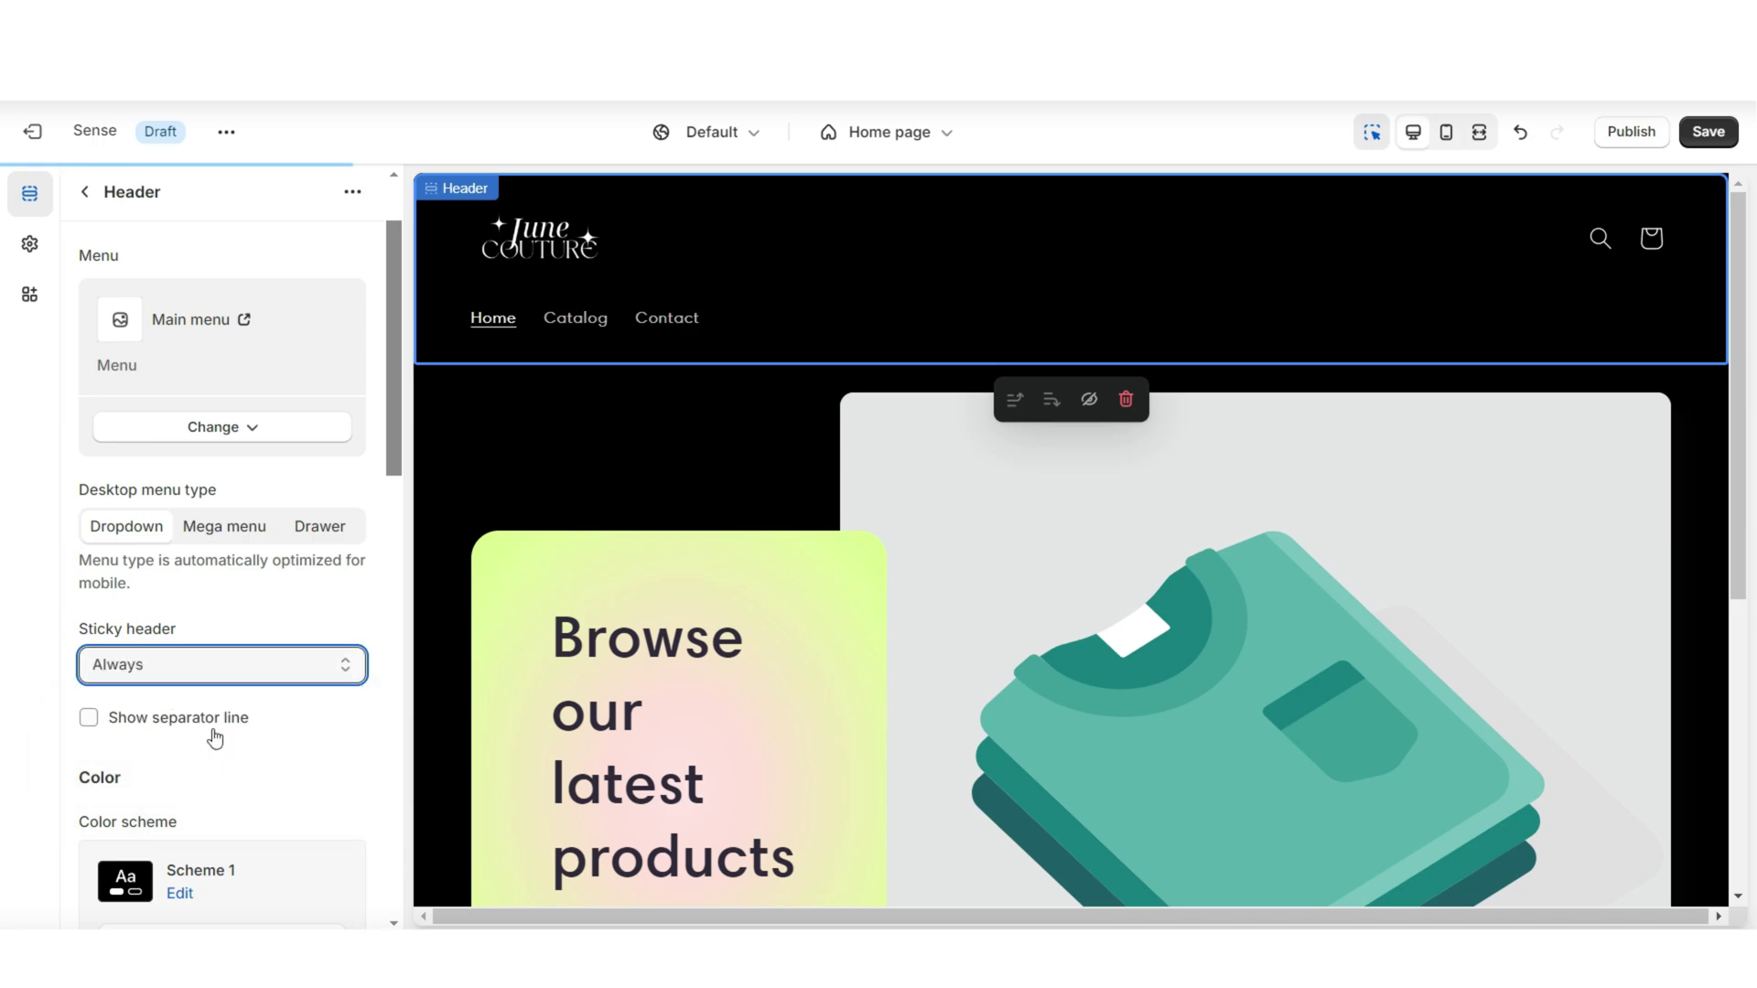
scroll(717, 645, down, 4)
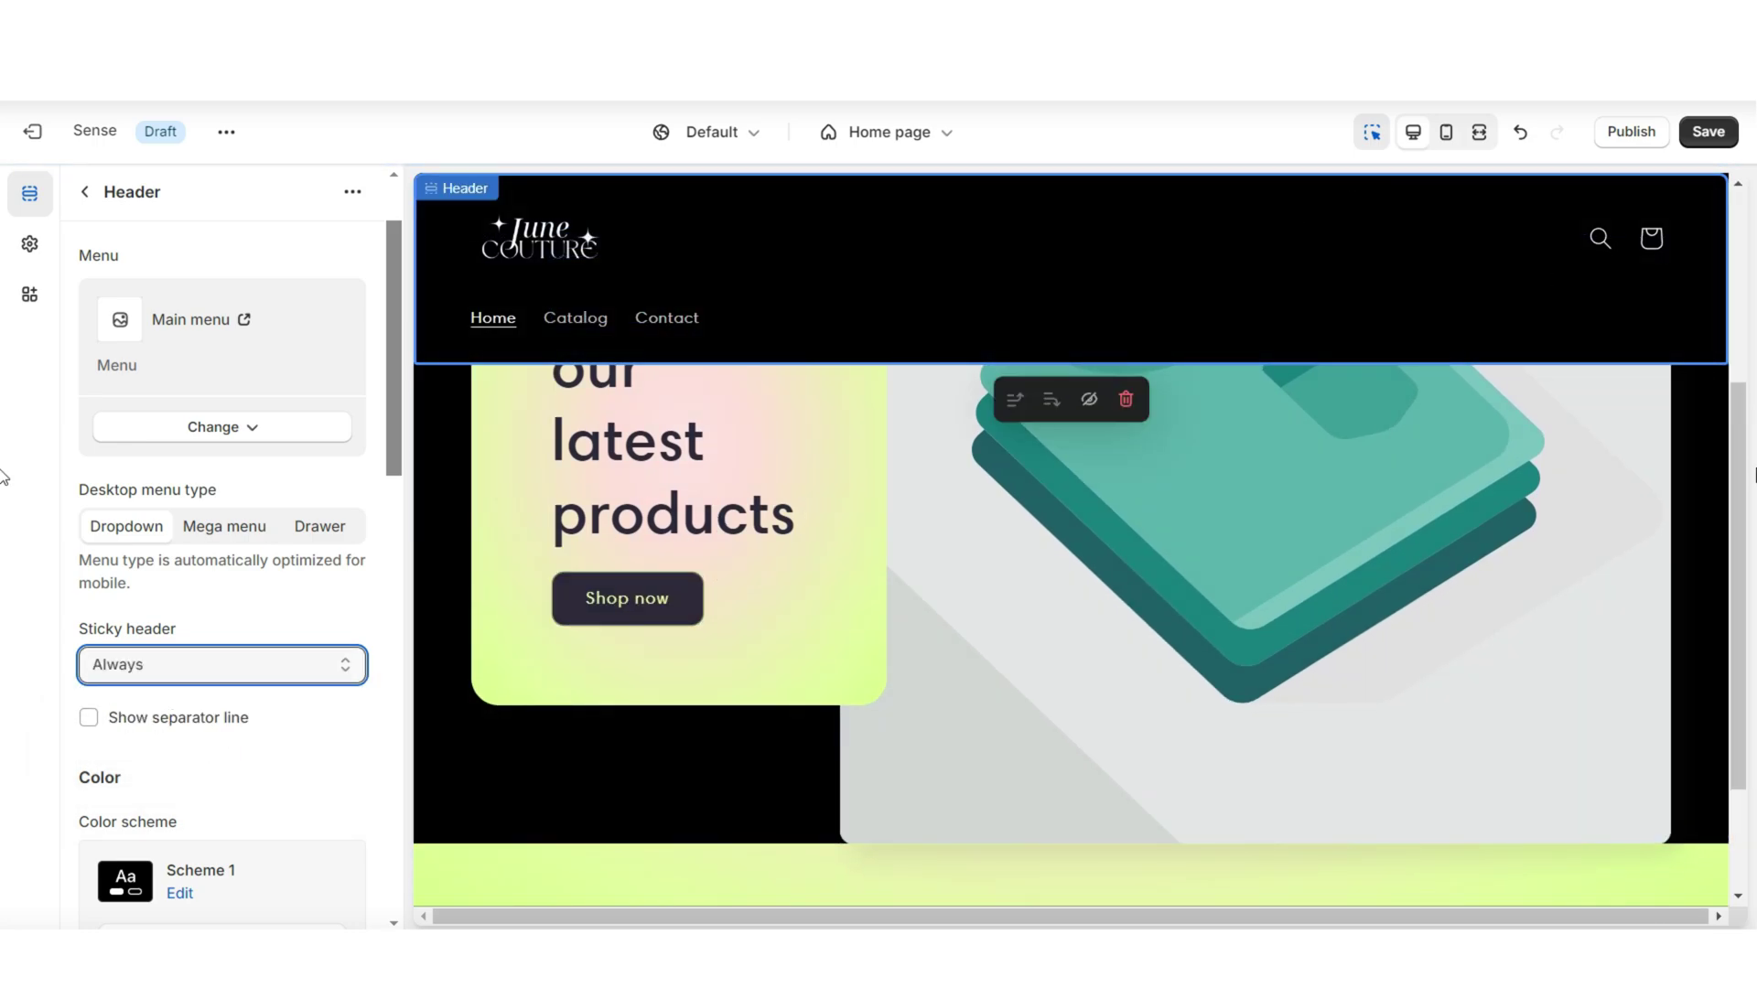
drag(1739, 476, 1739, 419)
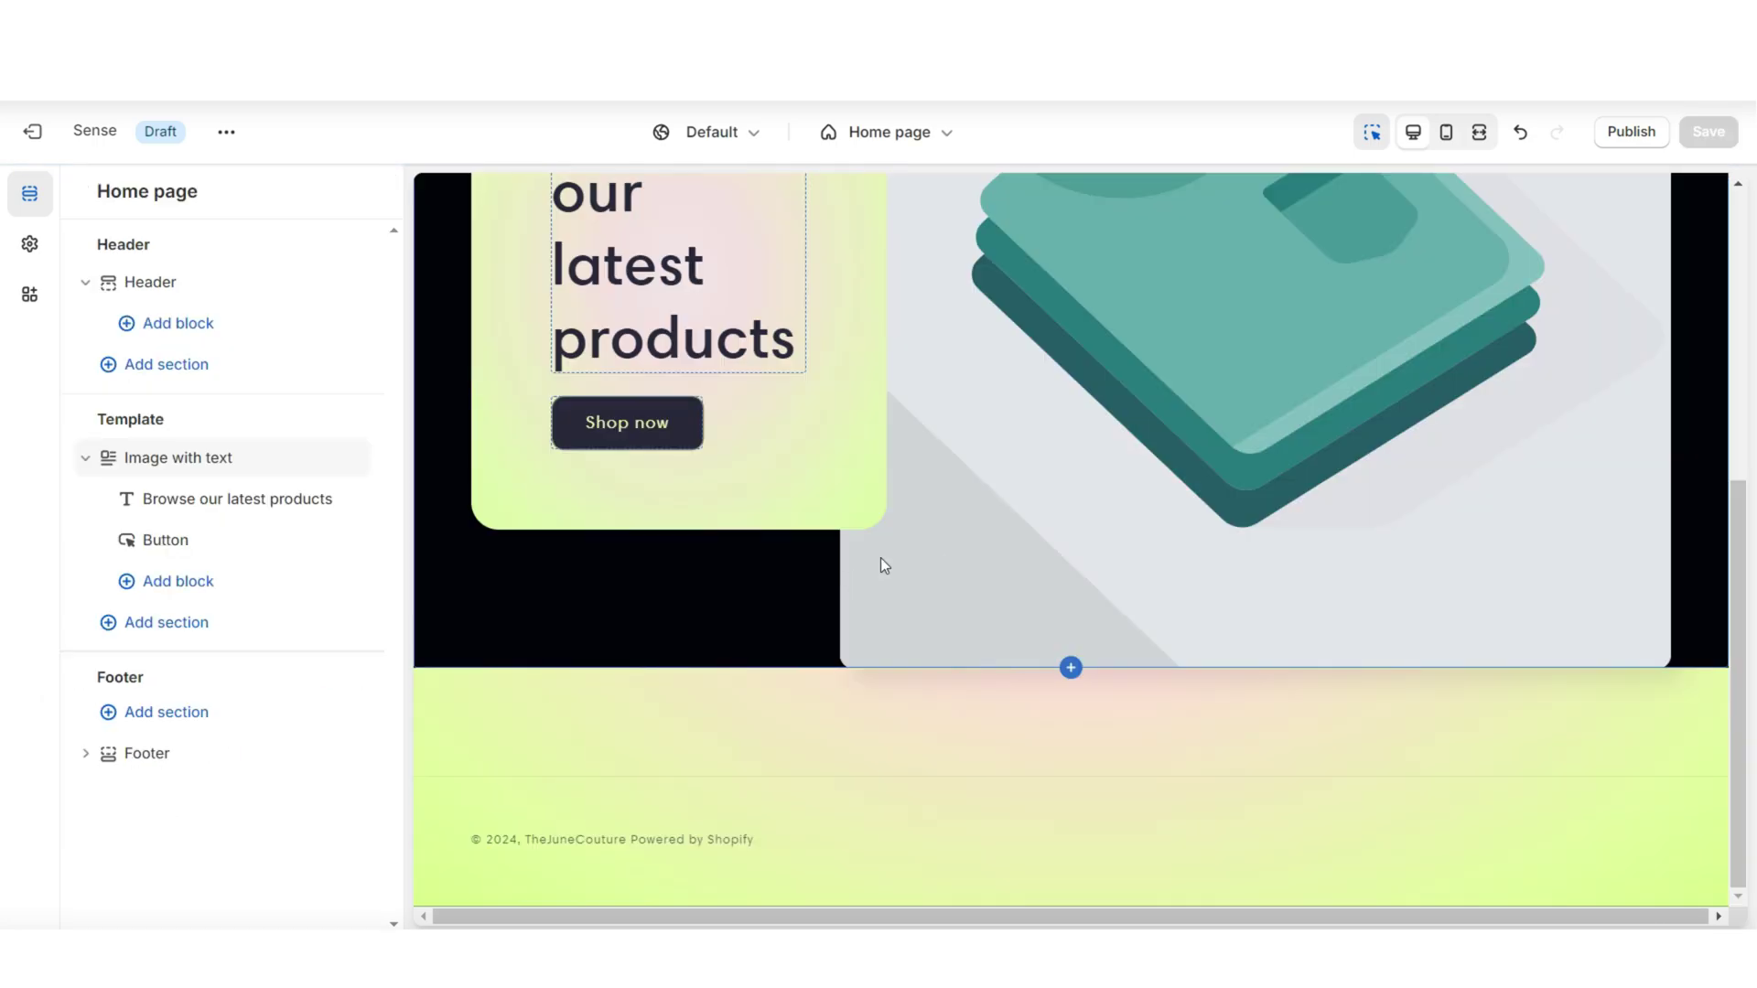
Add a Collection list section to the template below Image with text and set its number of desktop columns to 2.
click(1069, 667)
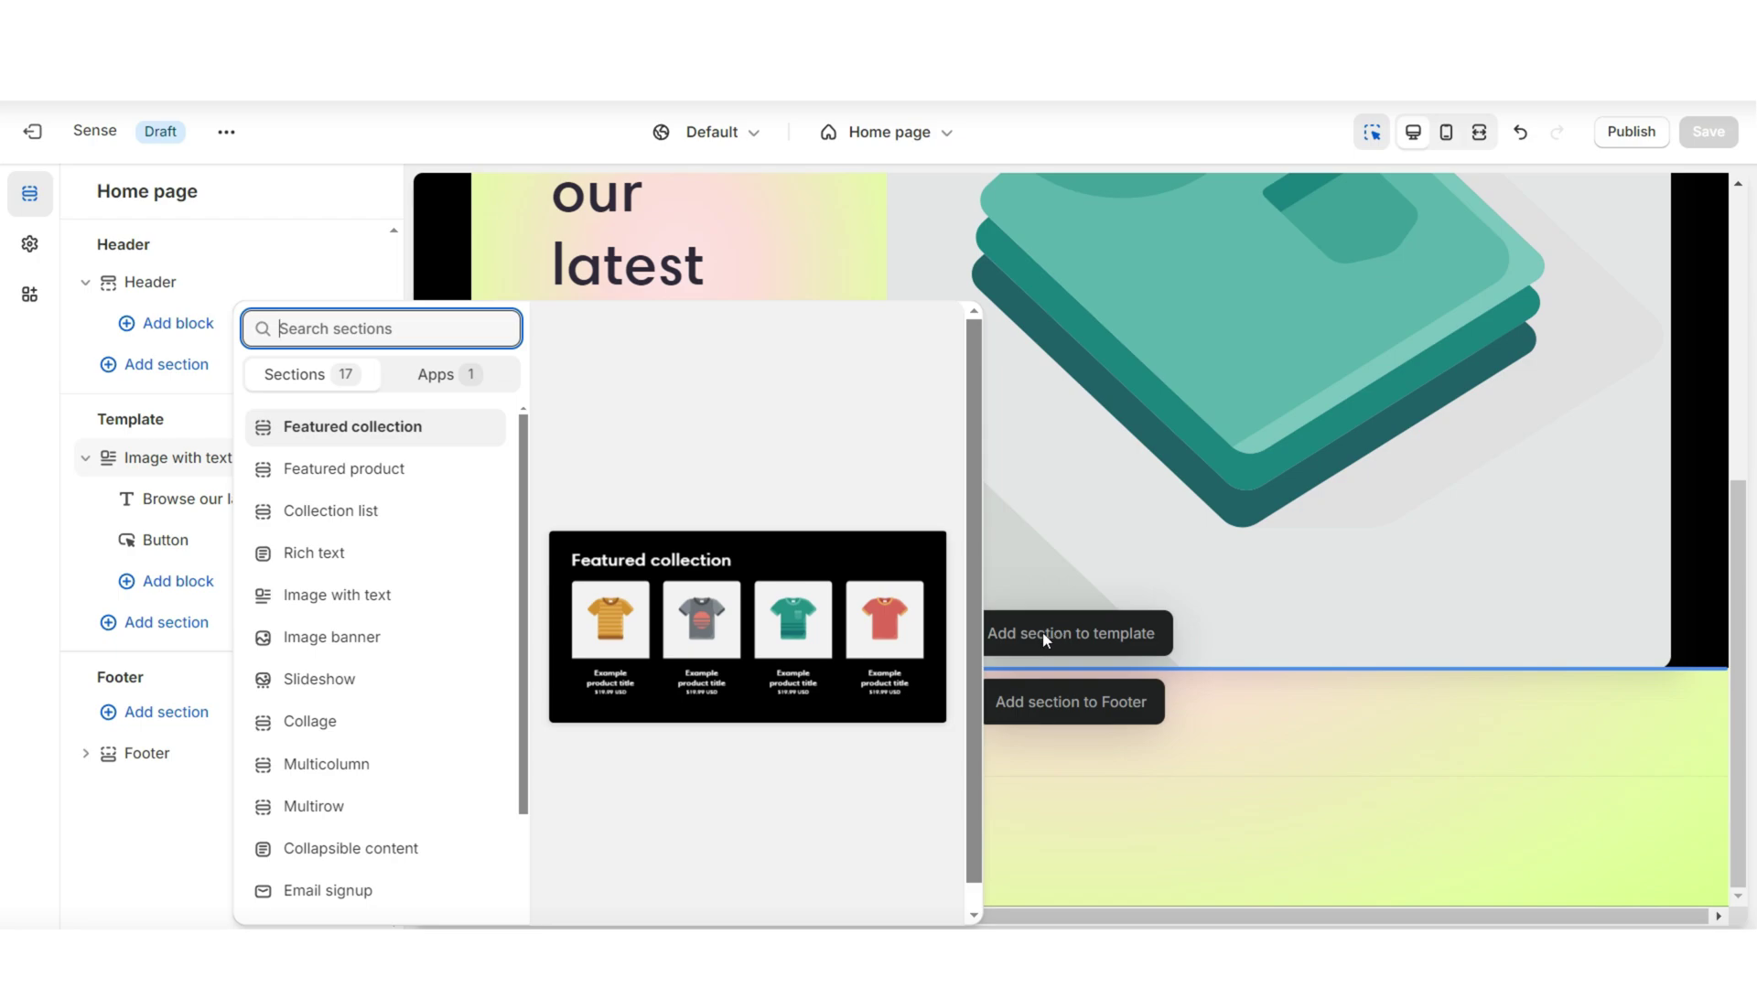
key(Escape)
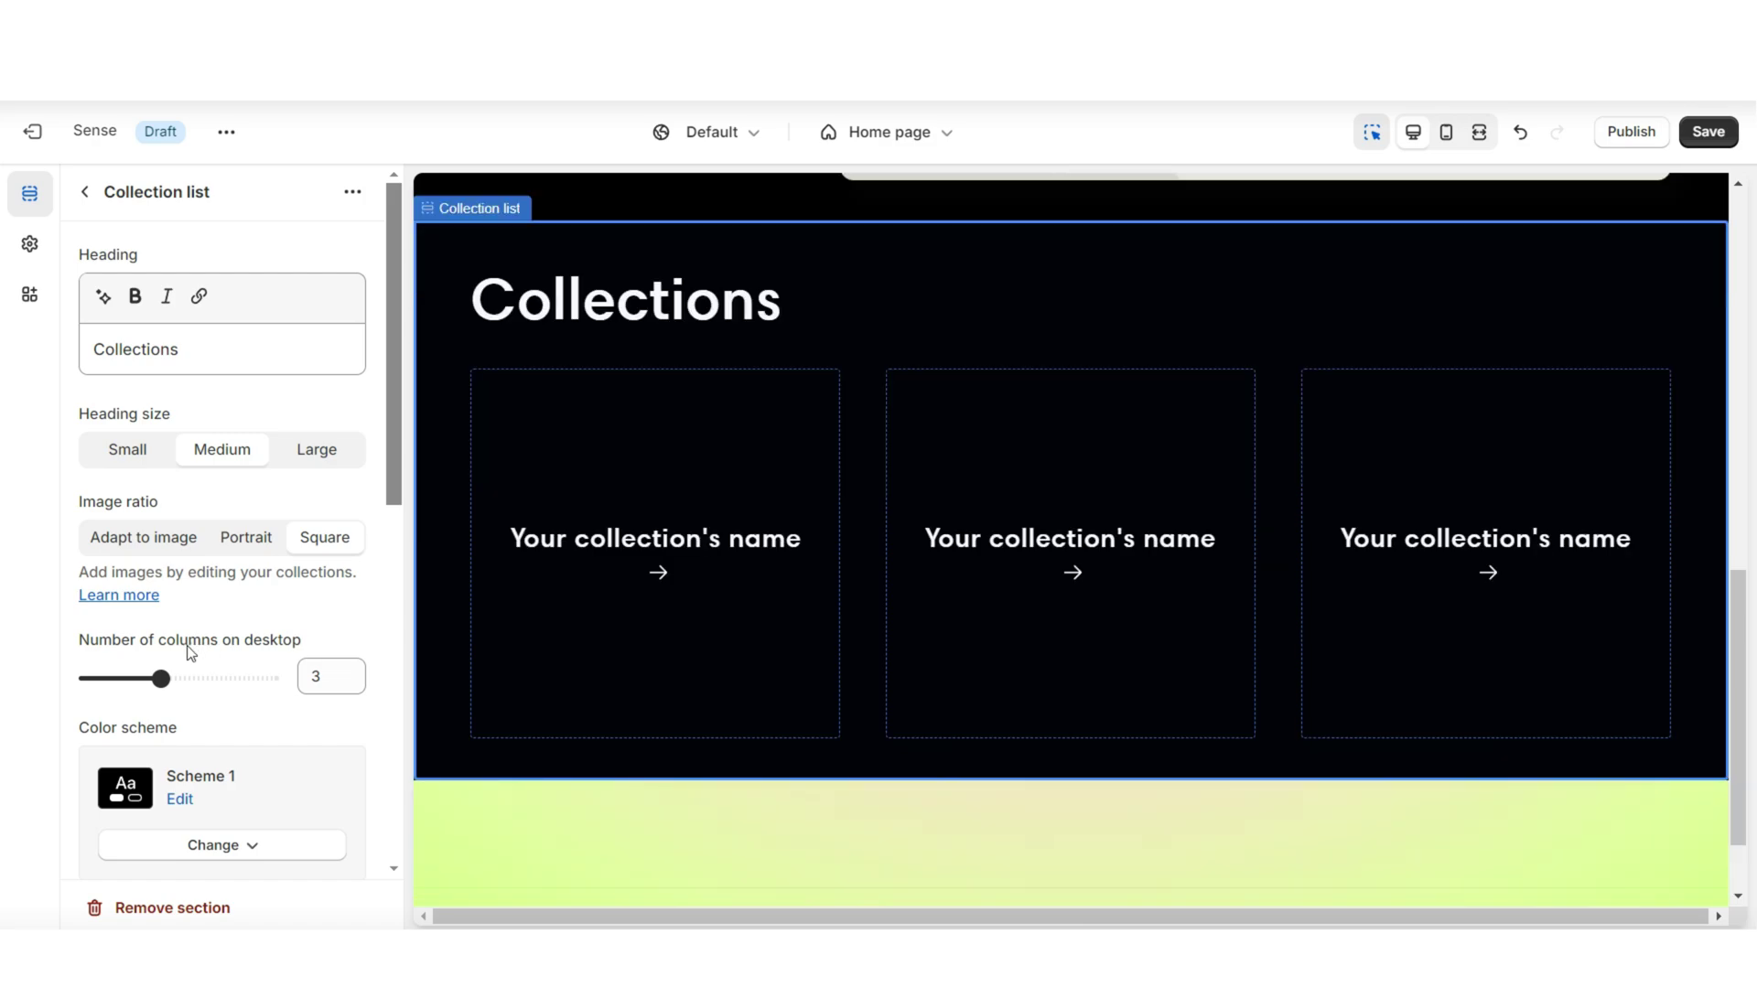
drag(169, 677, 123, 679)
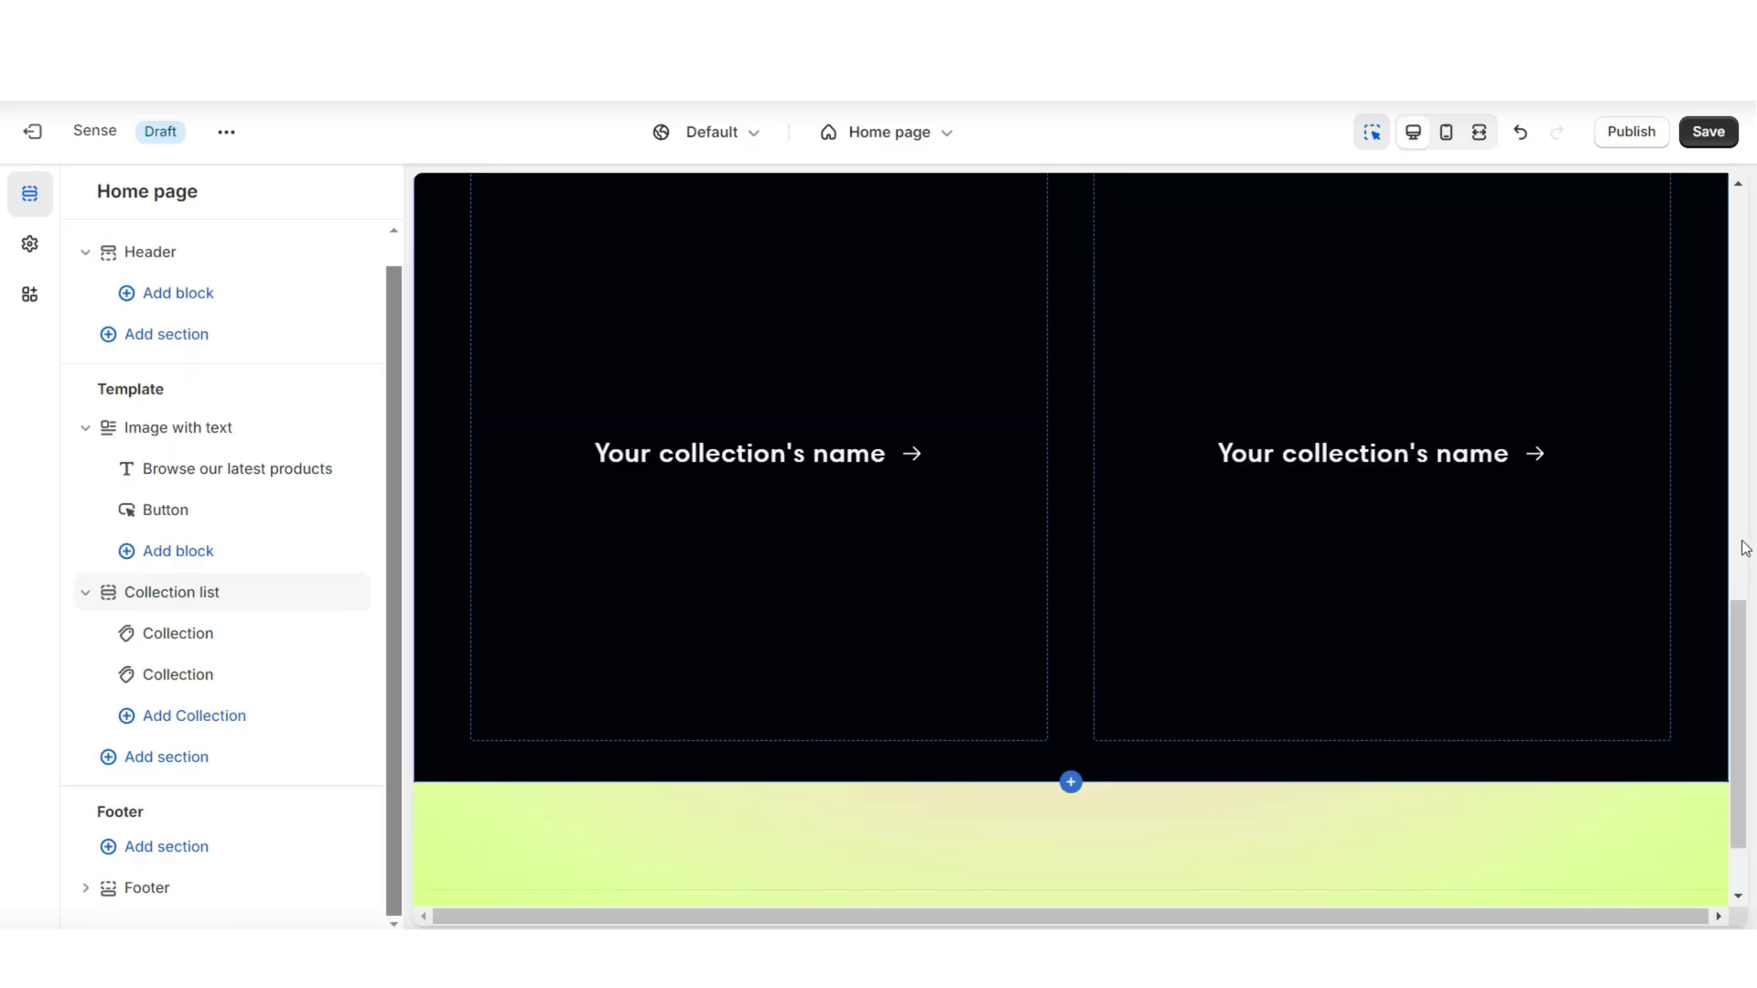
scroll(954, 351, up, 2)
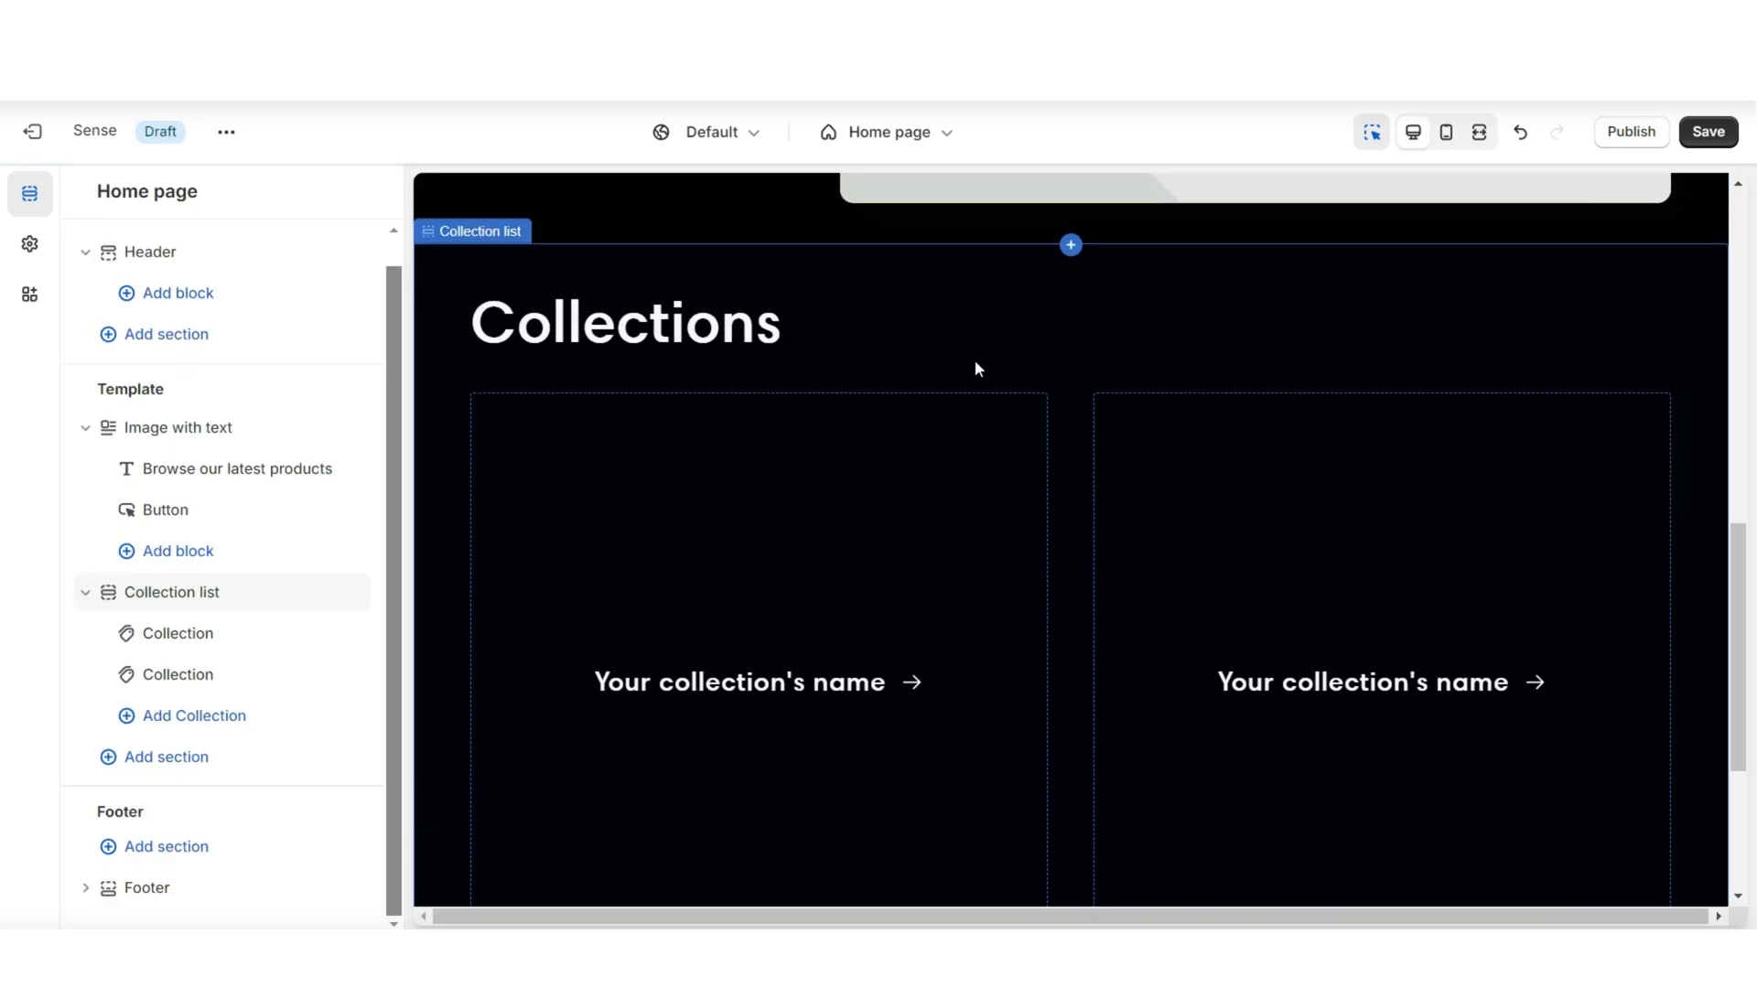
click(975, 368)
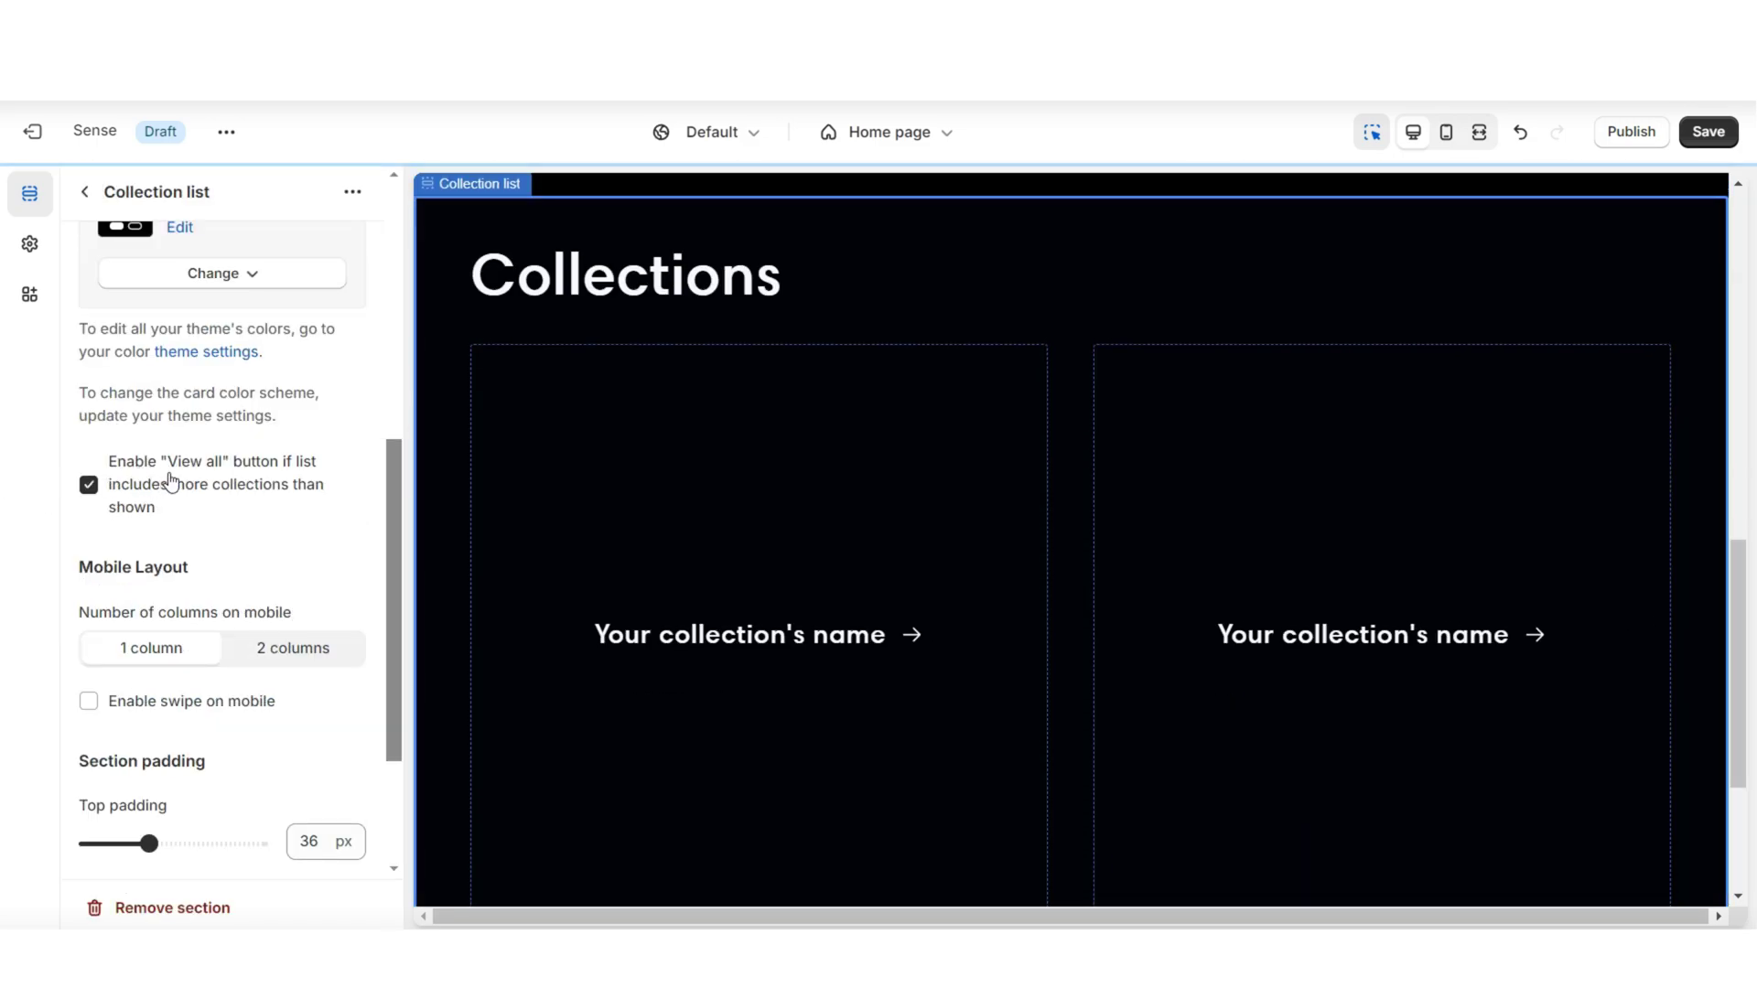
scroll(690, 510, down, 2)
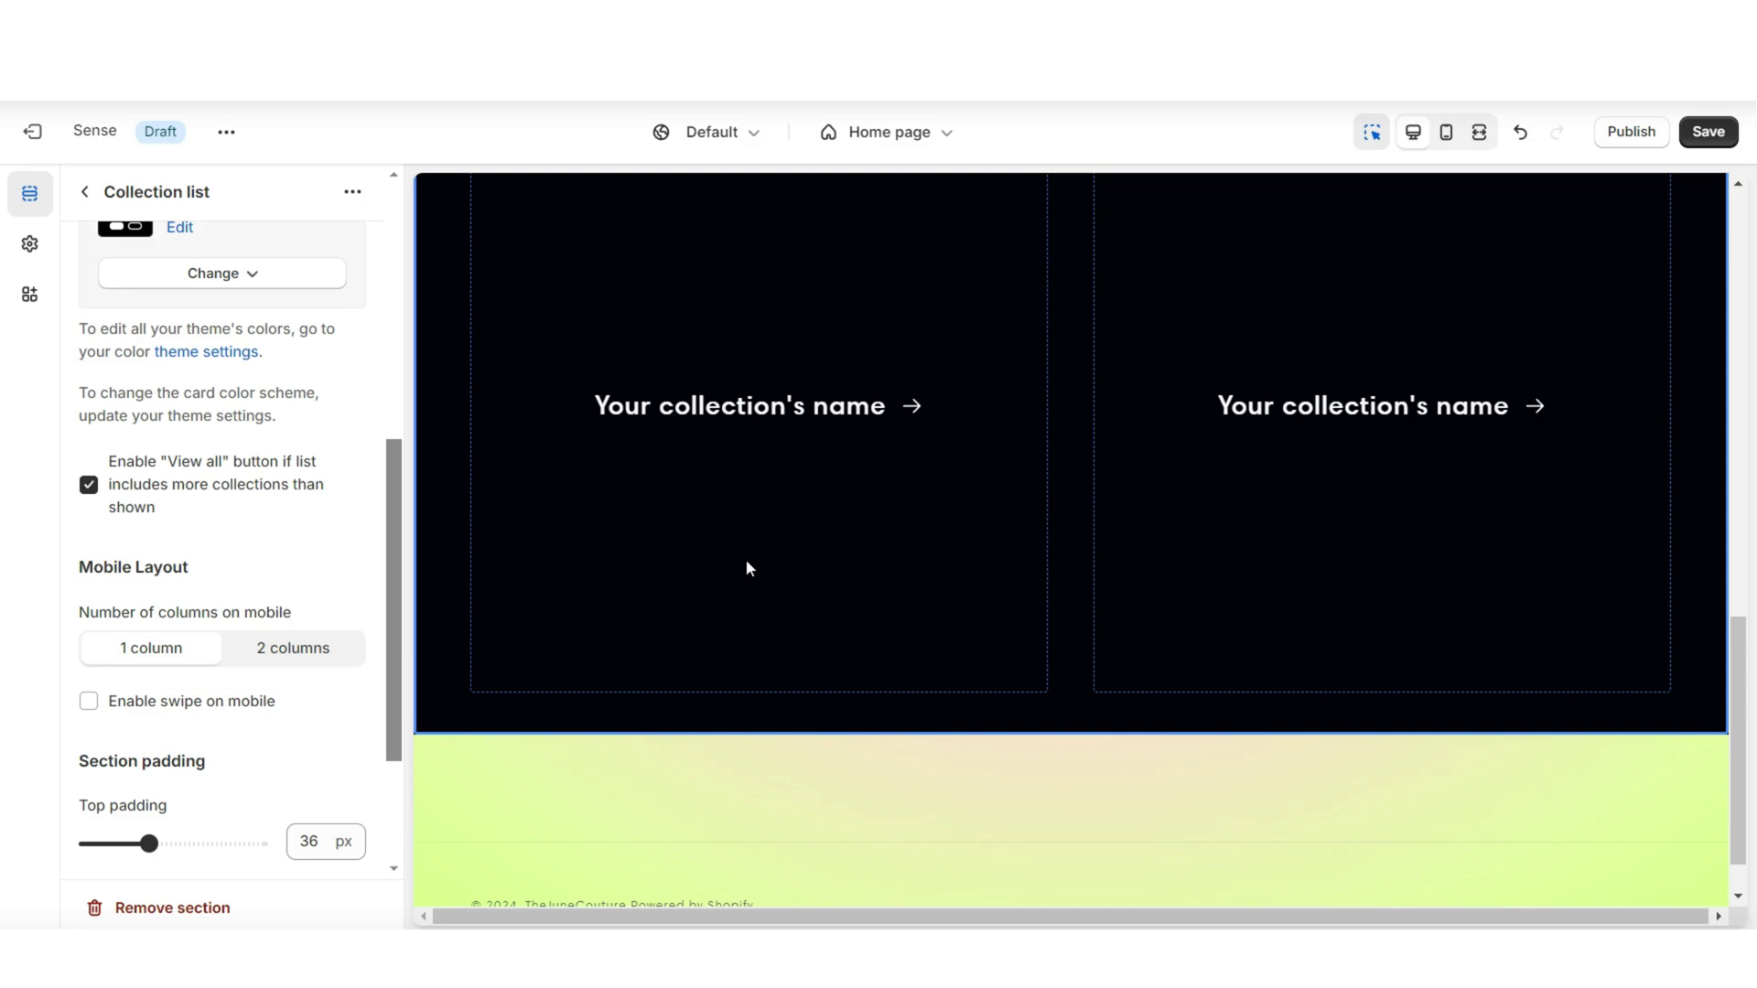
scroll(710, 609, up, 1)
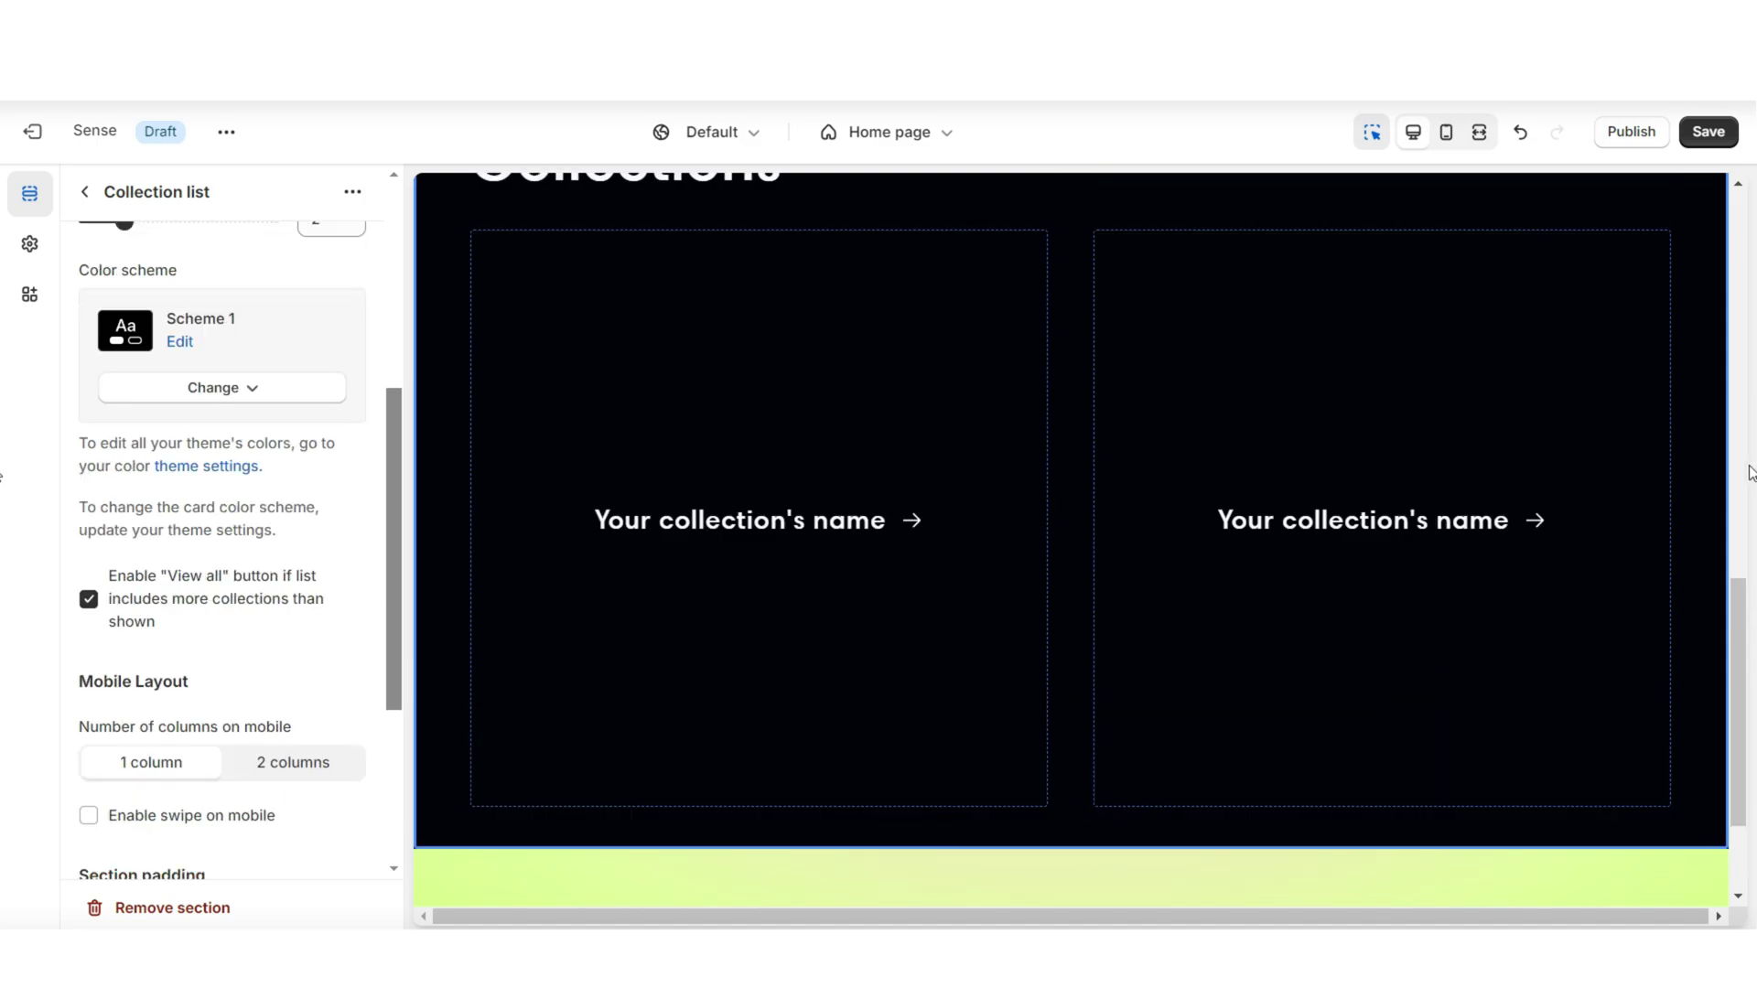
Add a Multicolumn section below the collection list with the heading "Wo Are We?" and set its desktop columns to 1.
click(1089, 640)
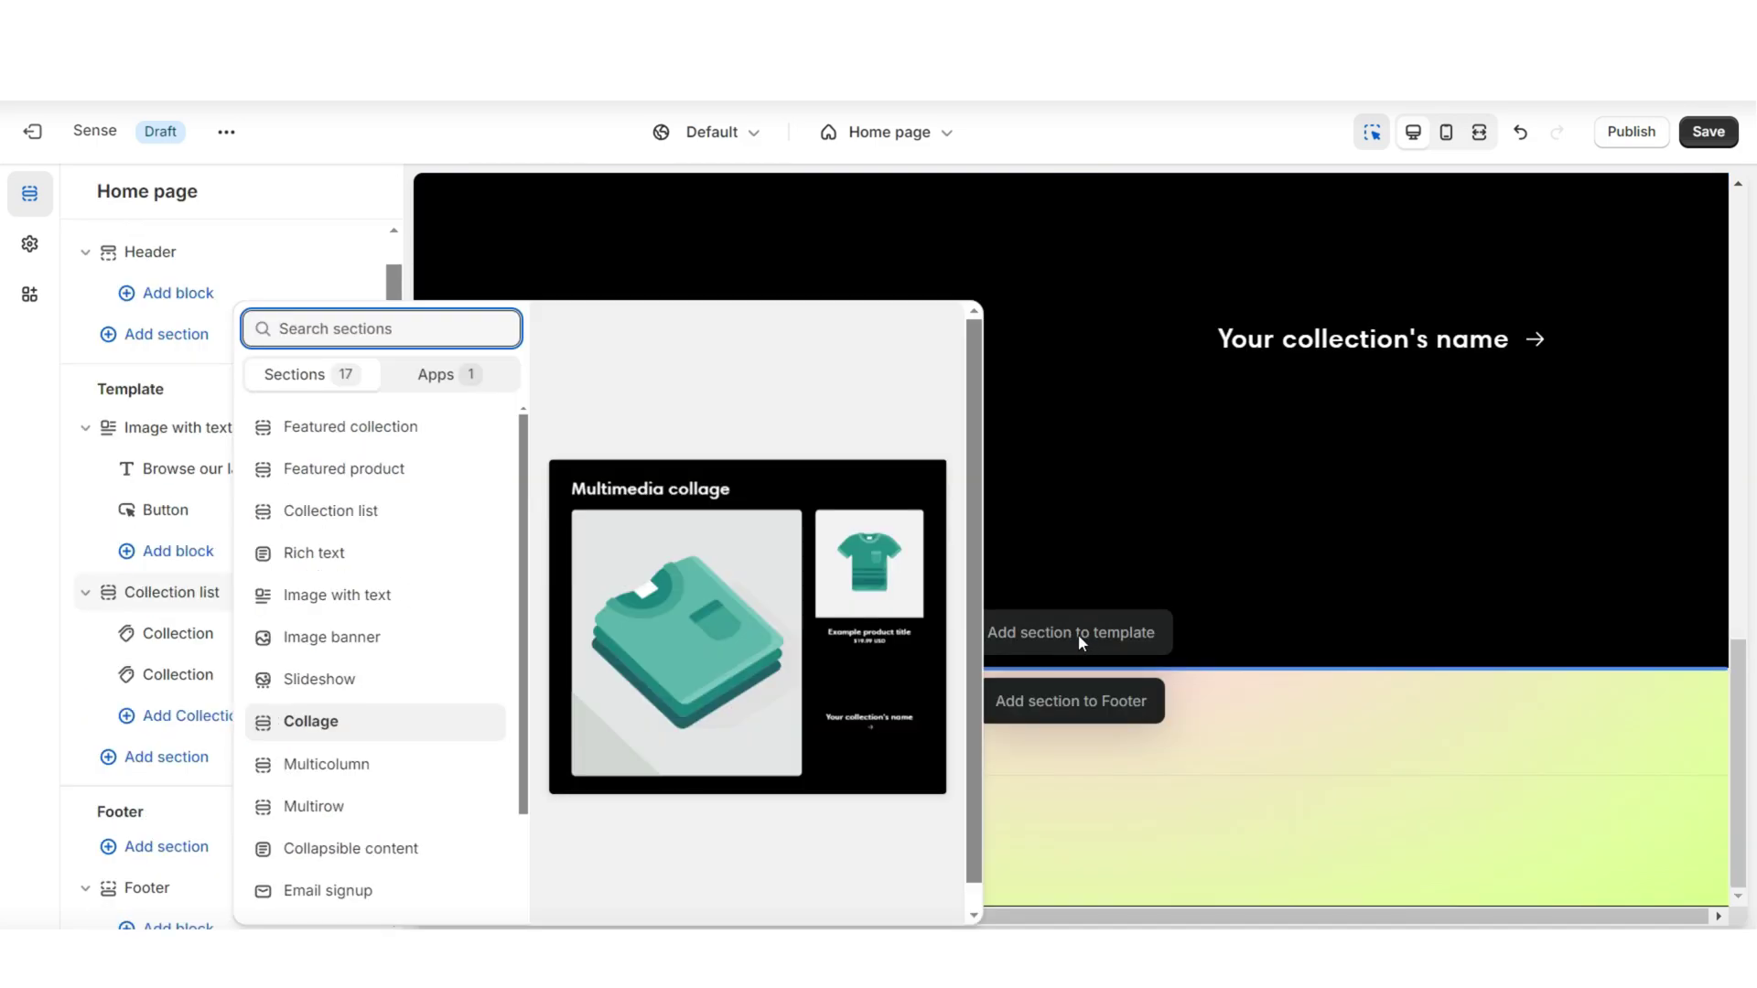
scroll(392, 622, down, 2)
click(351, 591)
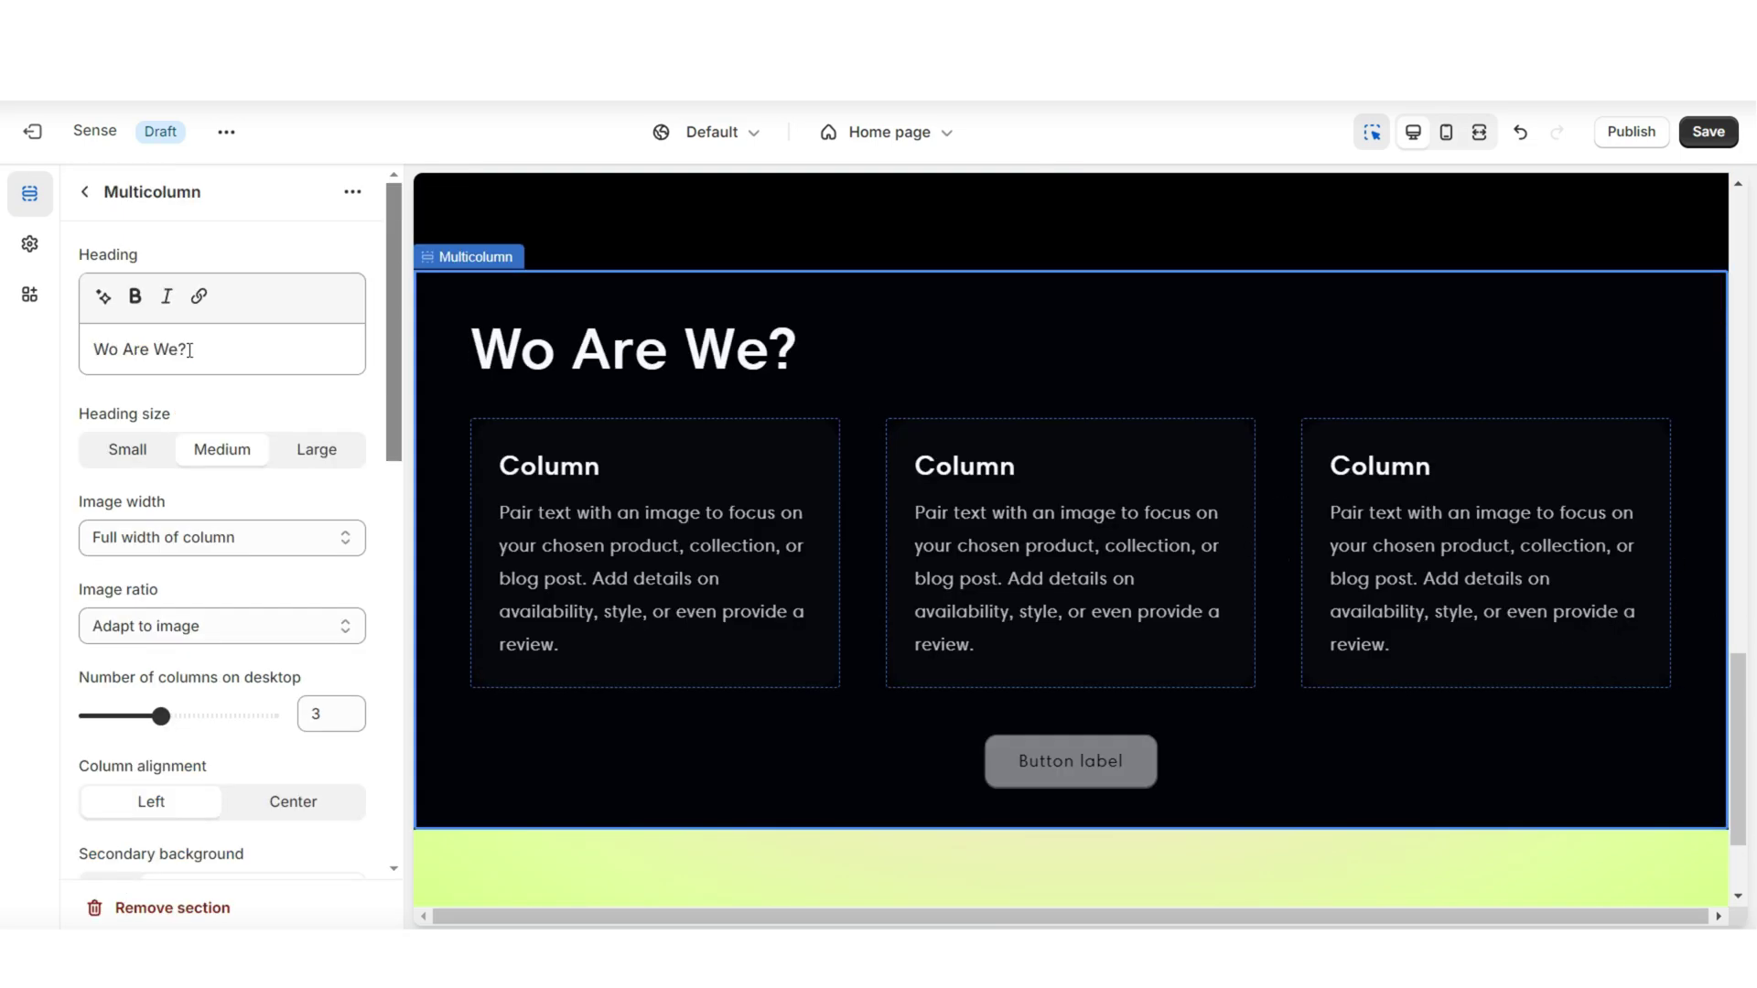
scroll(190, 348, down, 2)
drag(161, 602, 83, 601)
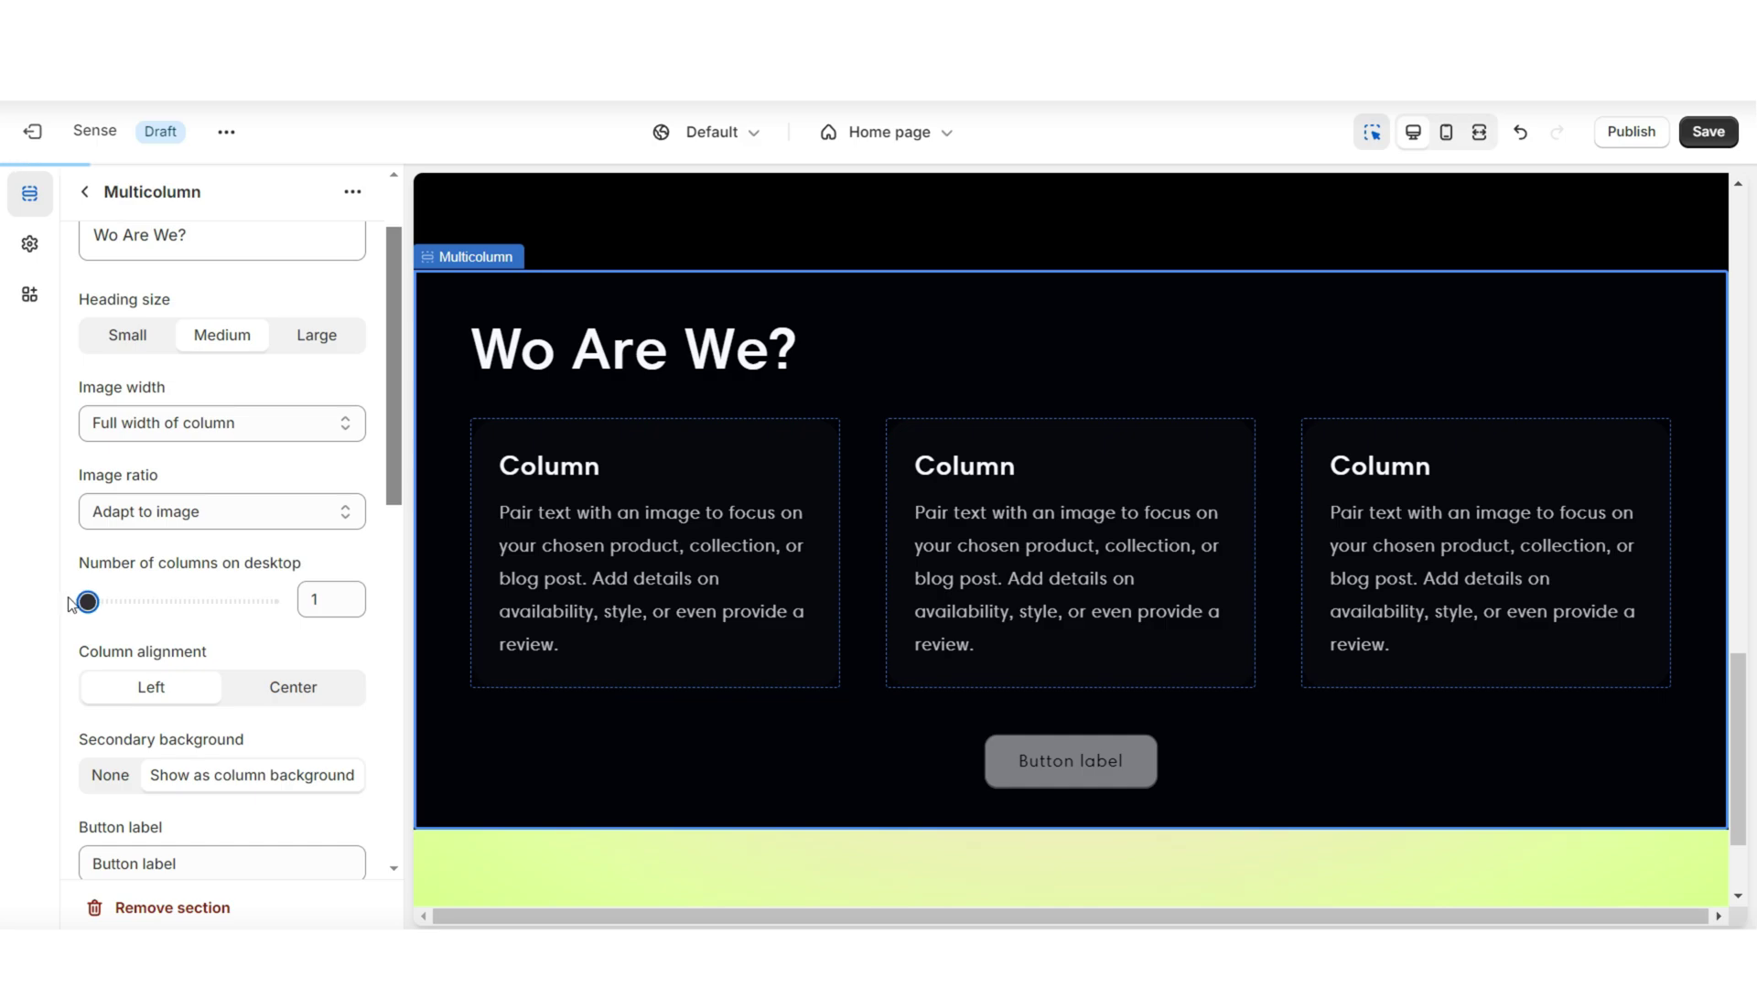
Remove two of the three Column blocks from the "Wo Are We?" section.
click(545, 627)
click(207, 906)
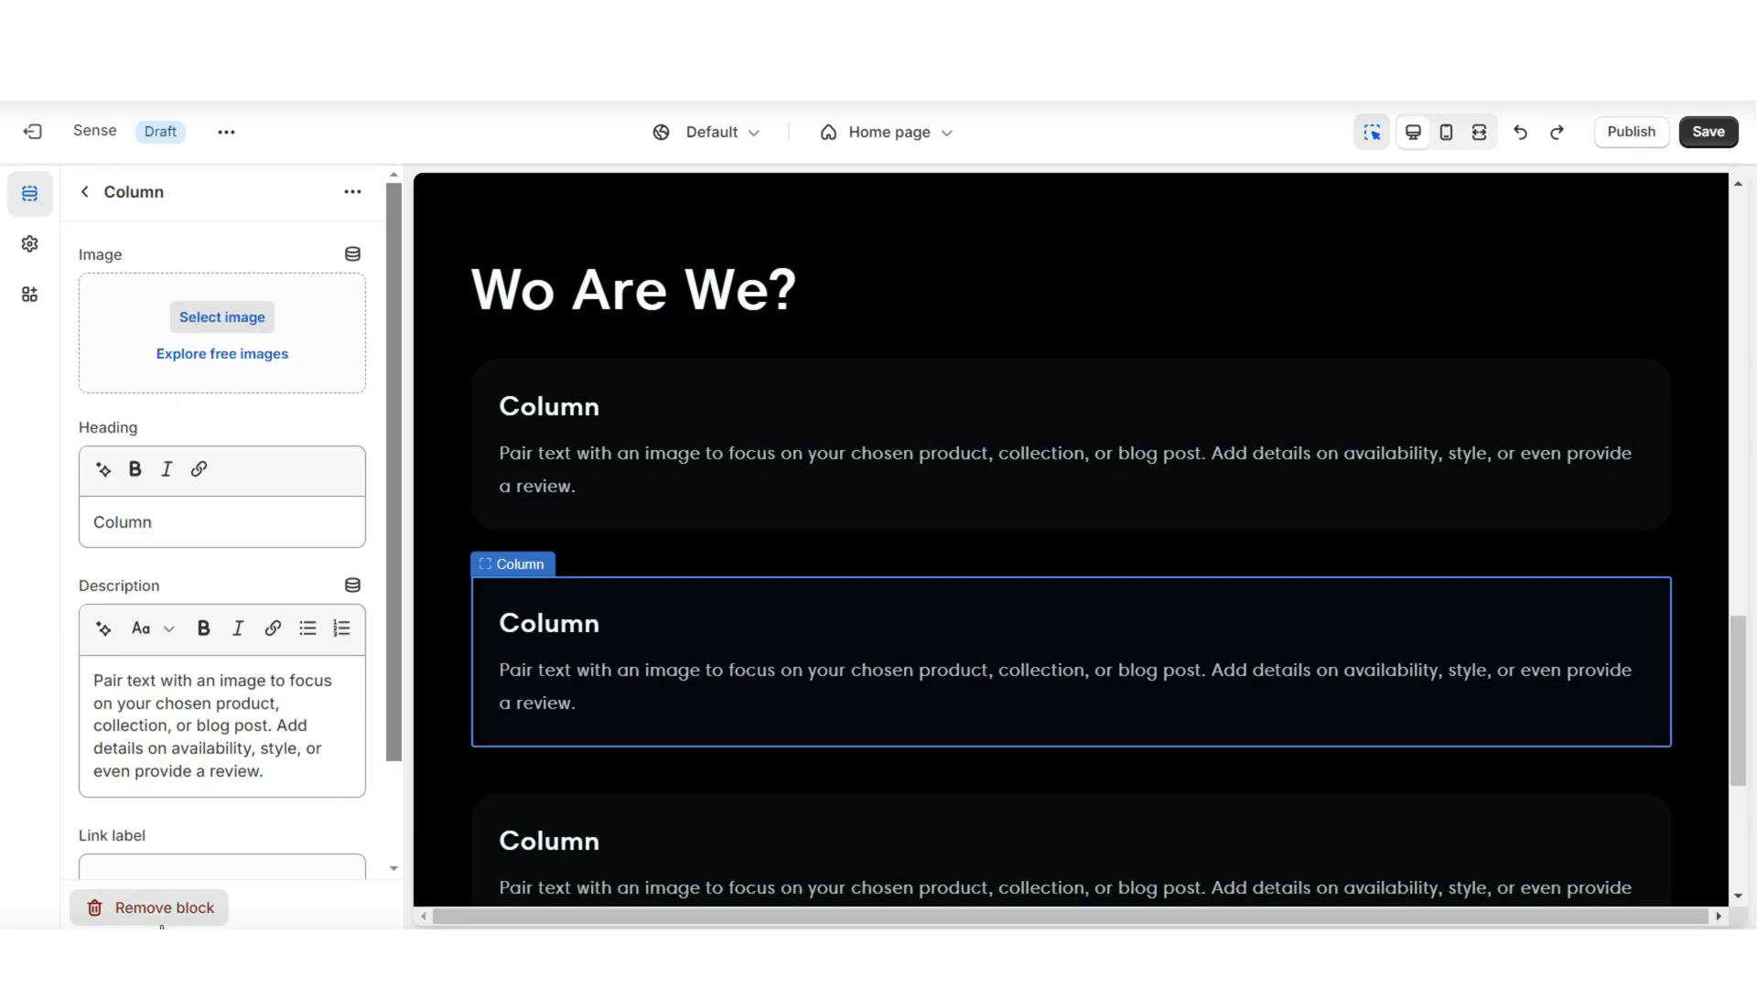
click(606, 661)
click(163, 908)
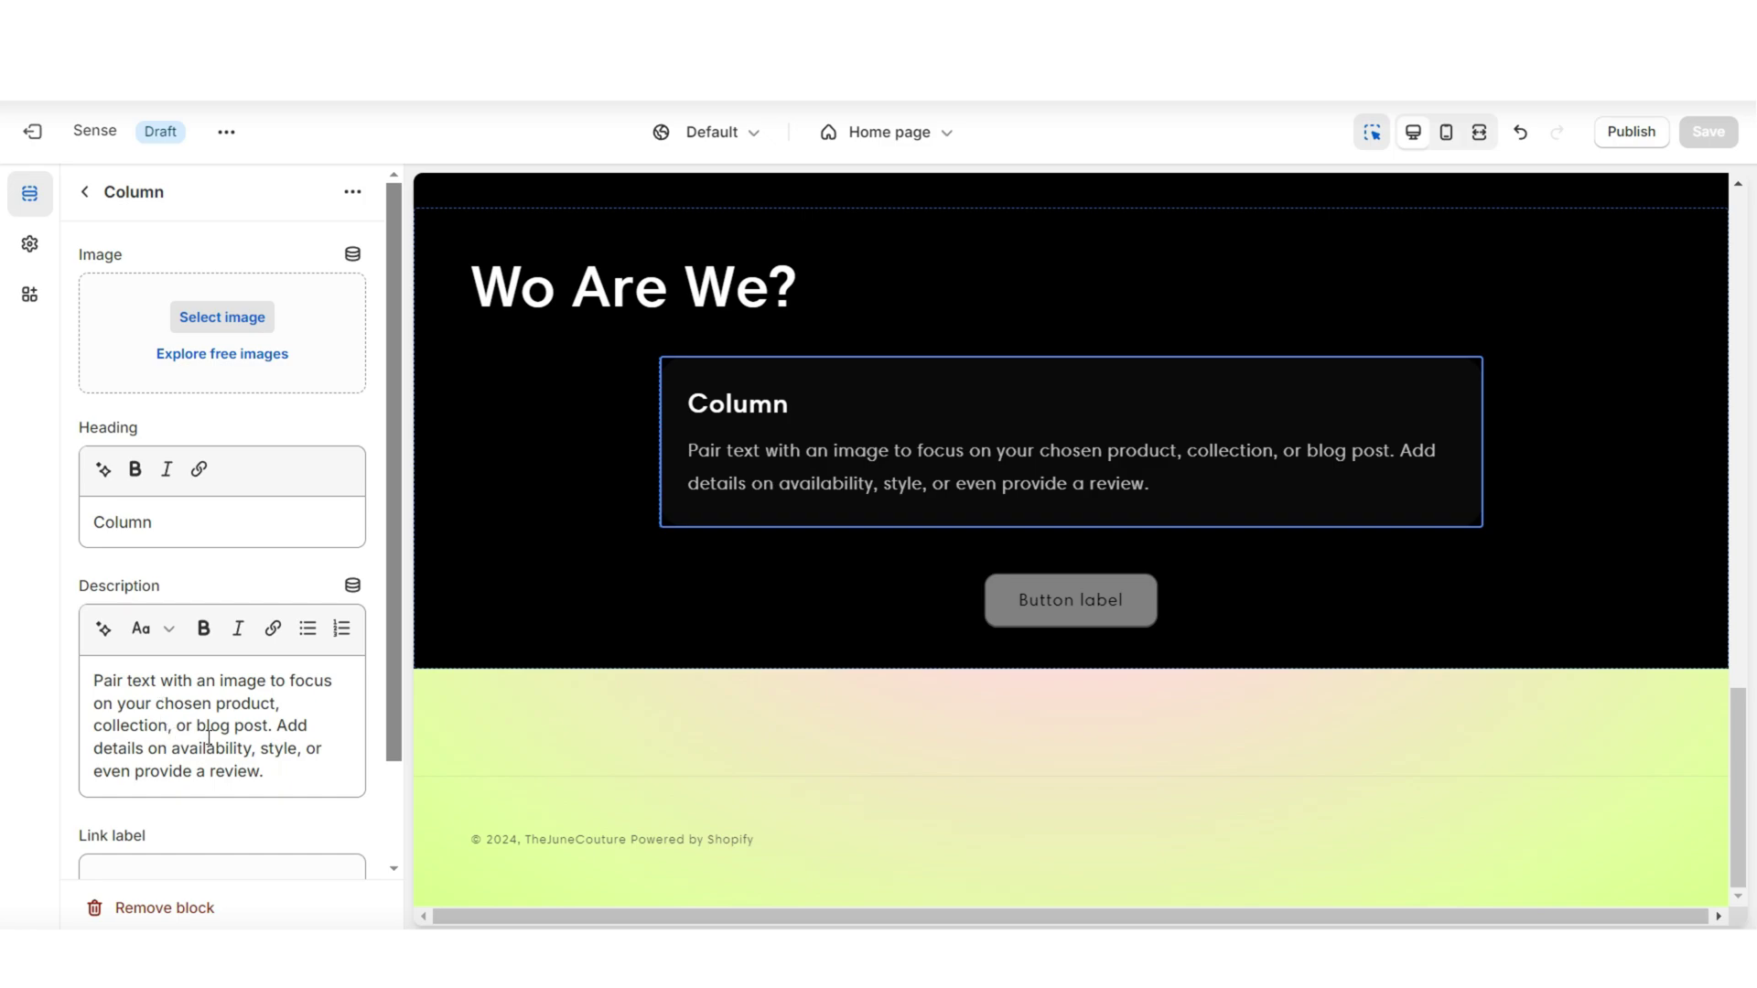
Change the footer's color scheme to Scheme 1.
click(1046, 718)
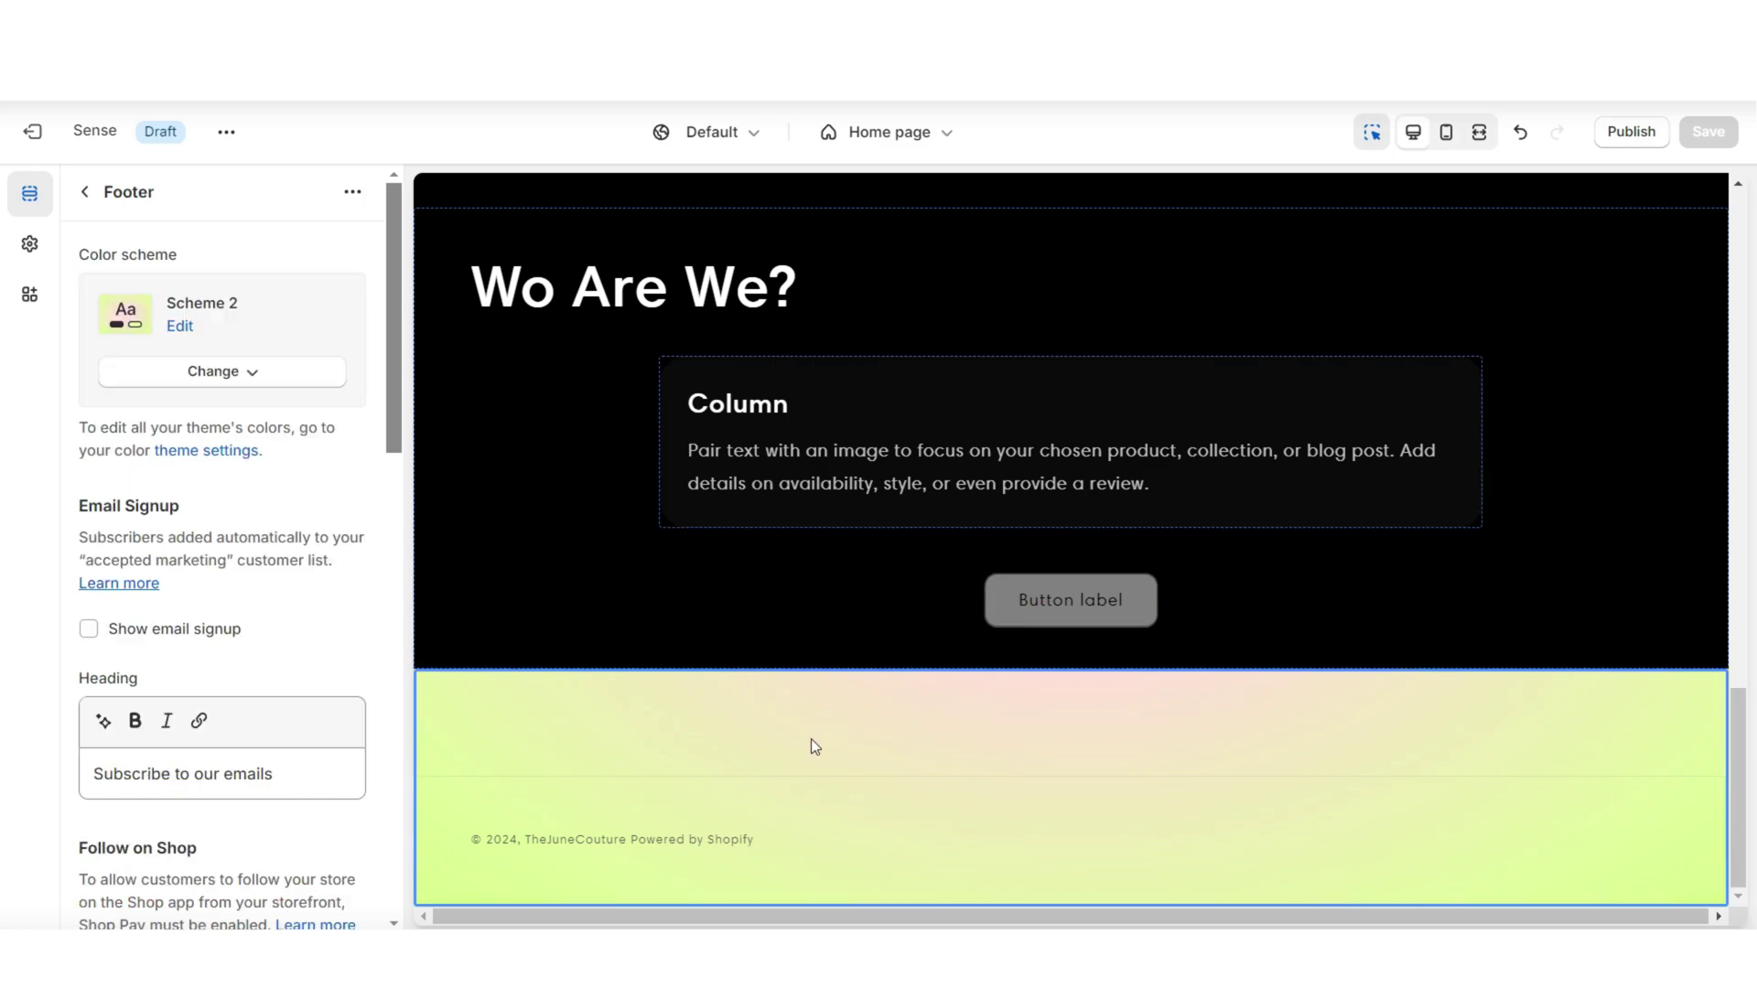
click(249, 374)
click(243, 423)
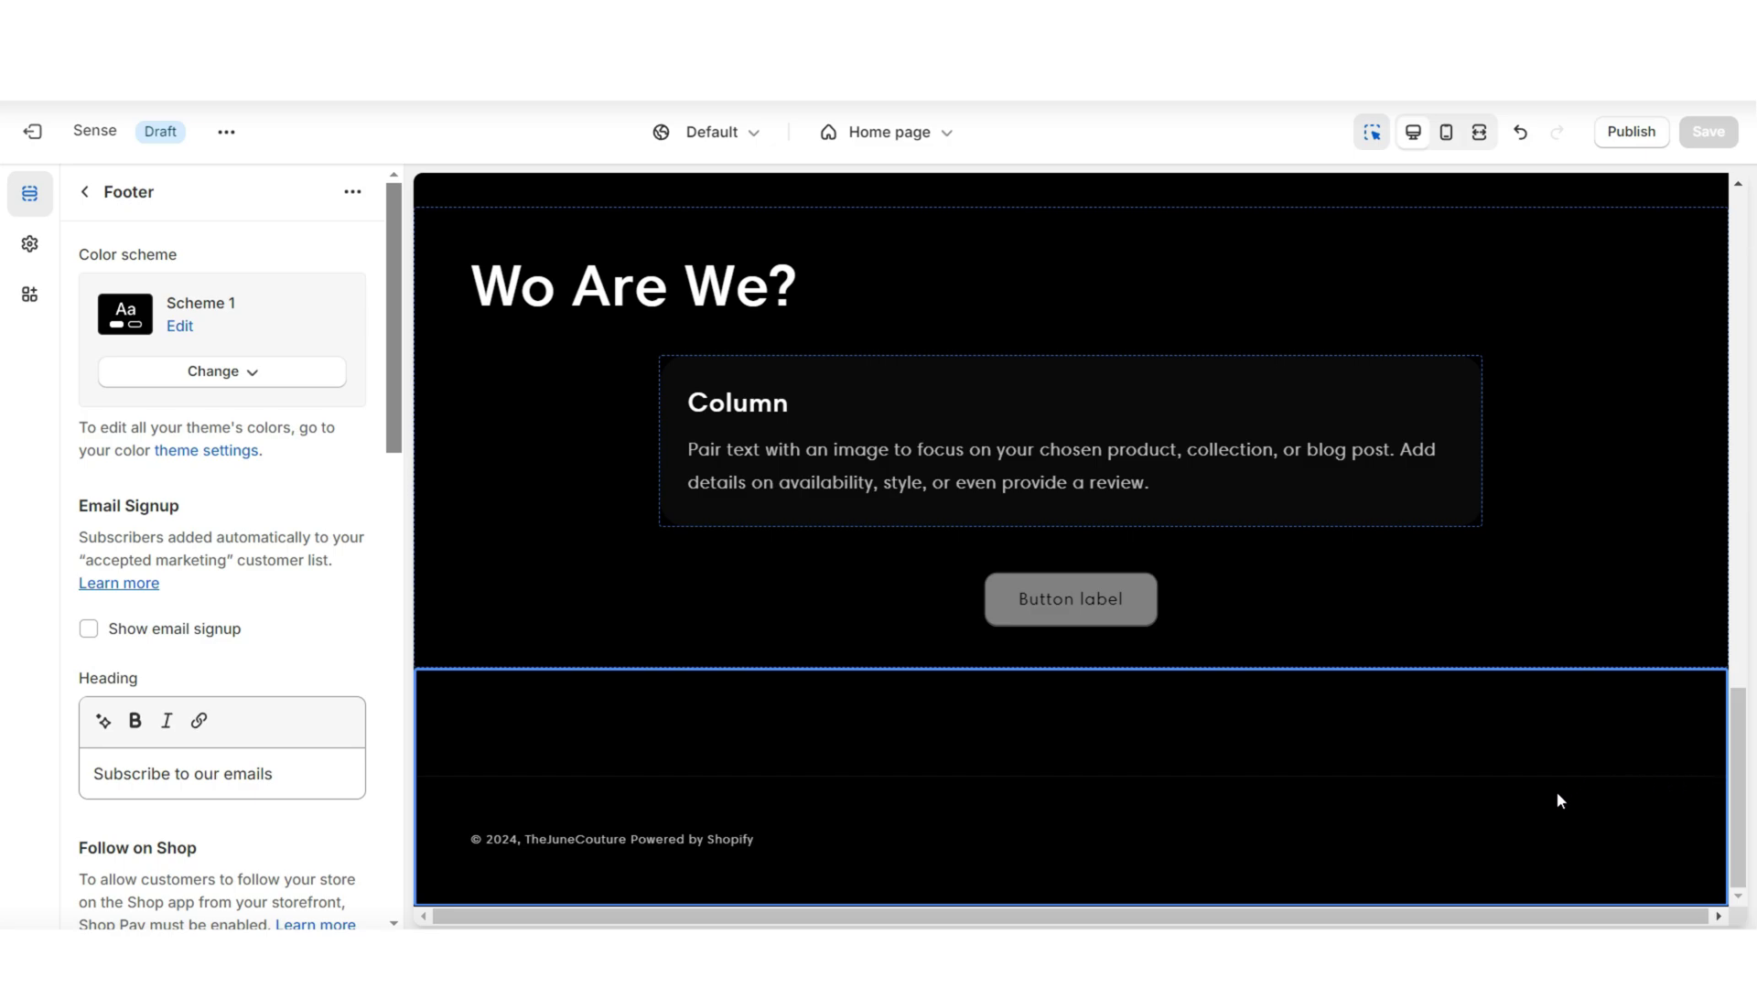
Set the Image with text section's content layout to No overlap and its container color scheme to Scheme 1.
drag(1748, 808, 1743, 463)
click(1377, 459)
scroll(217, 643, down, 4)
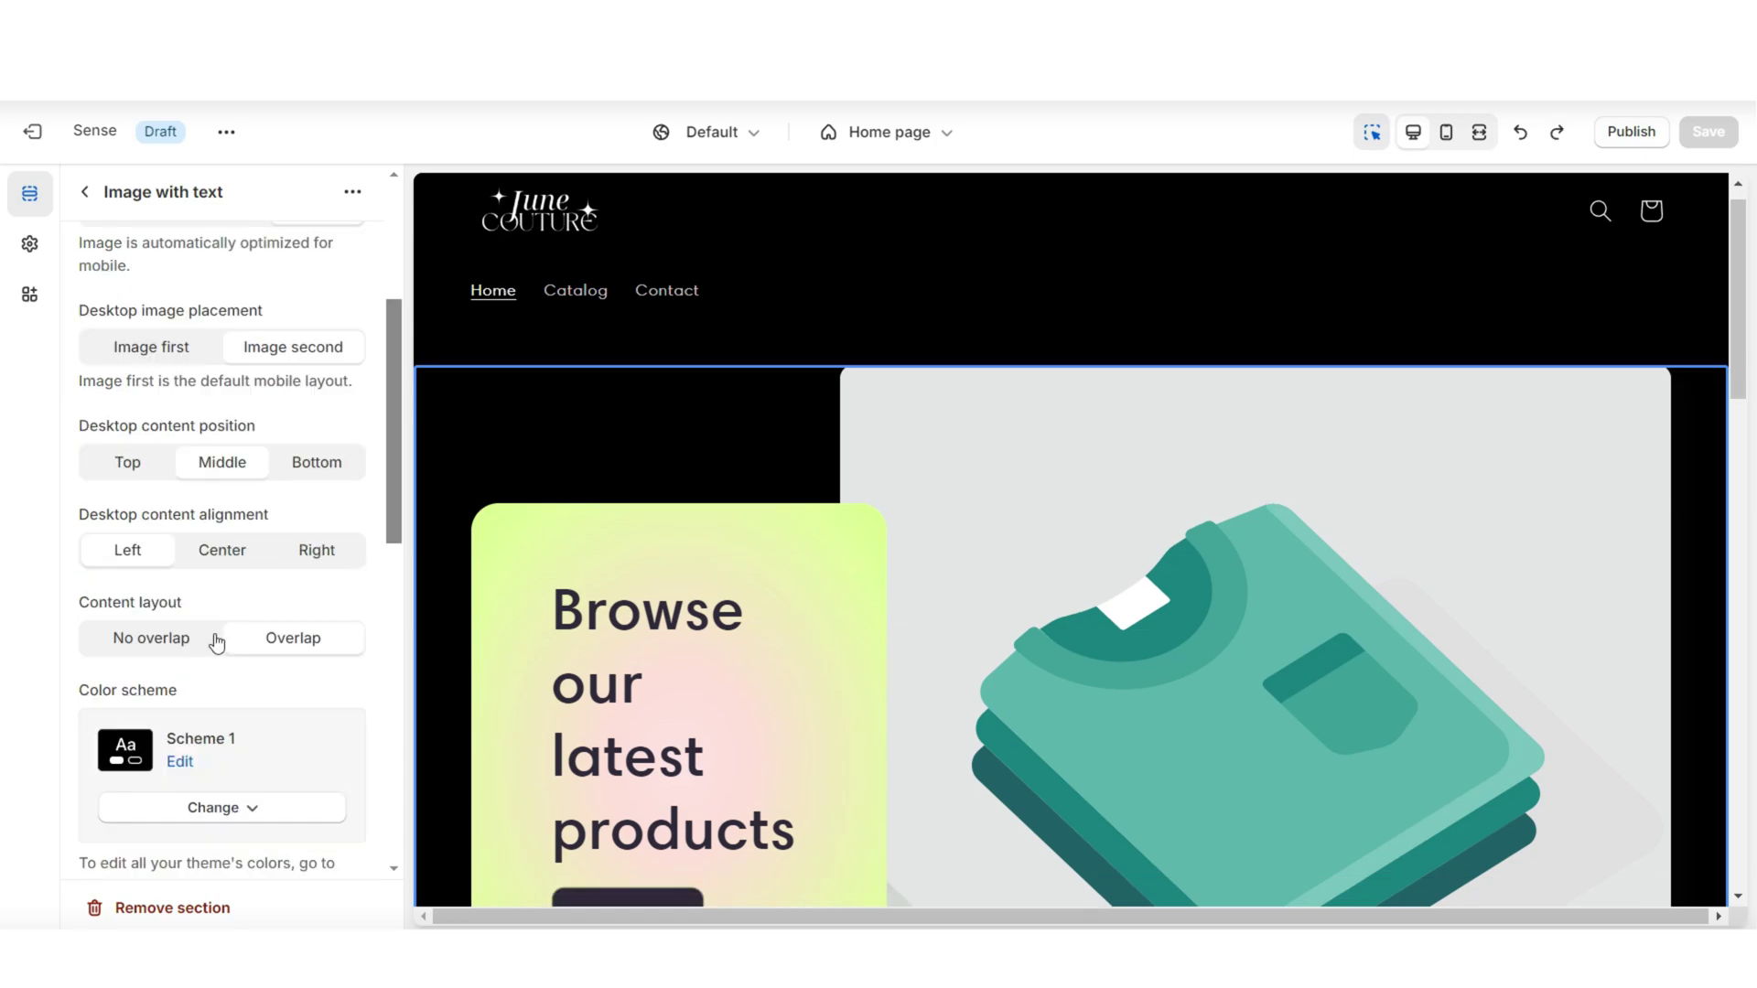
click(162, 640)
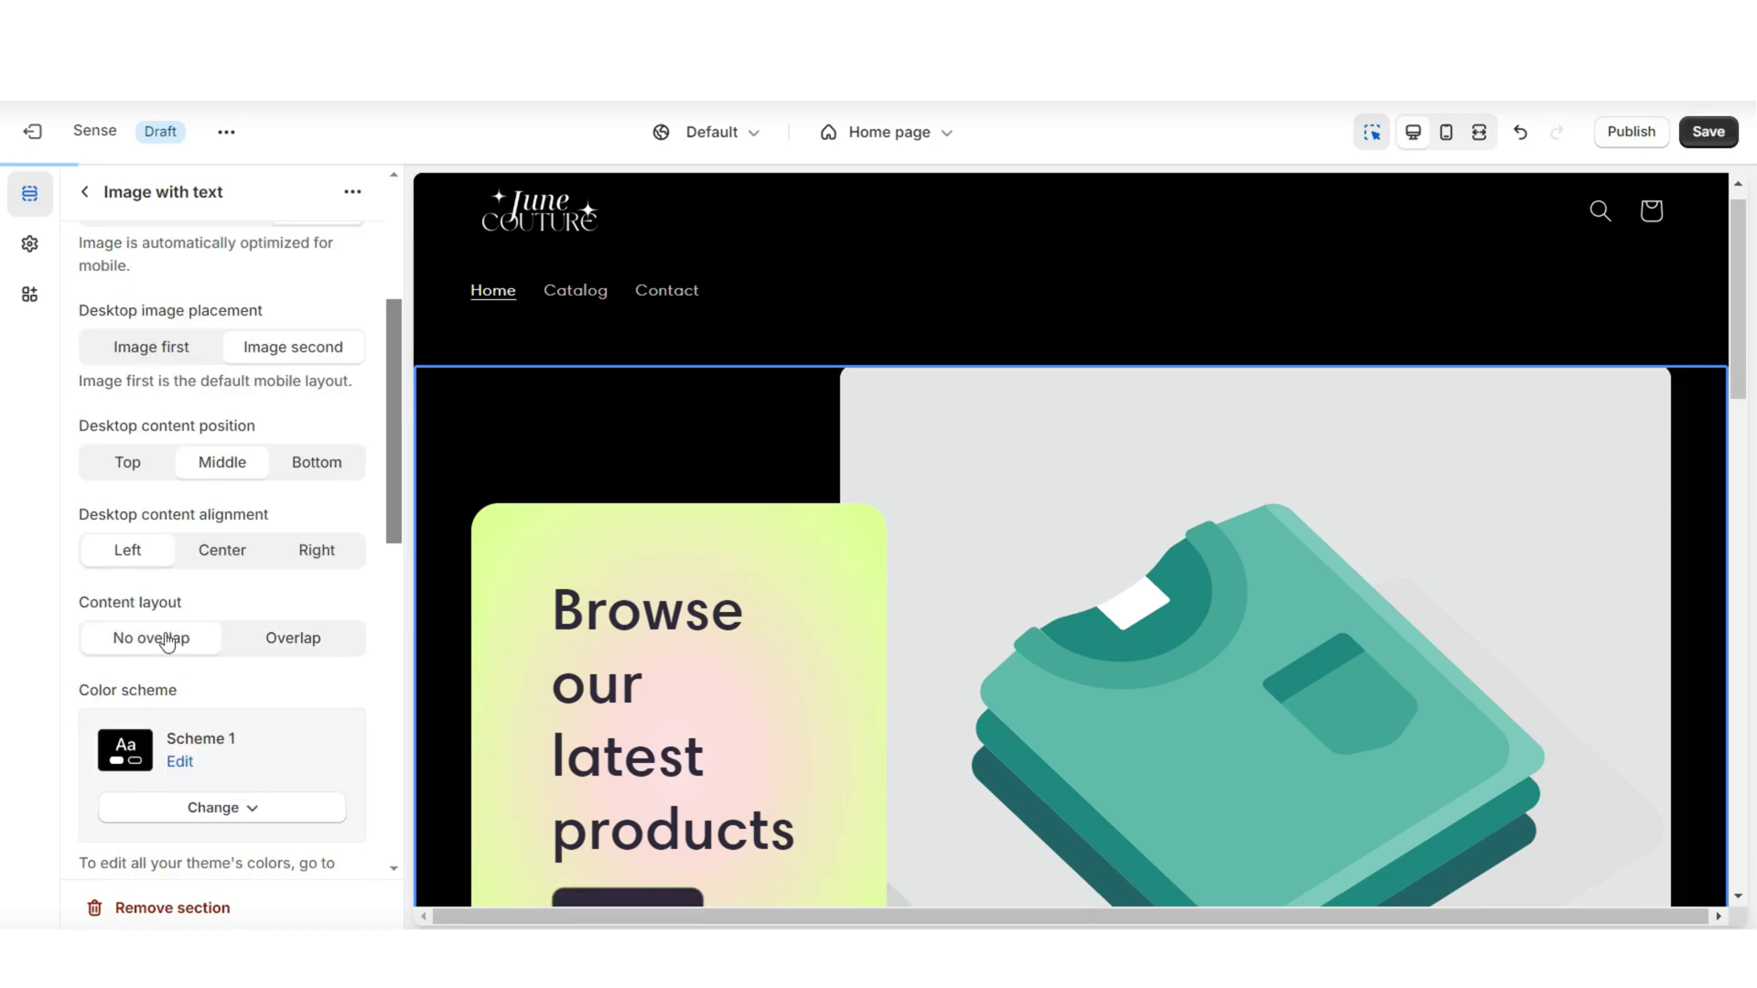
scroll(223, 515, down, 5)
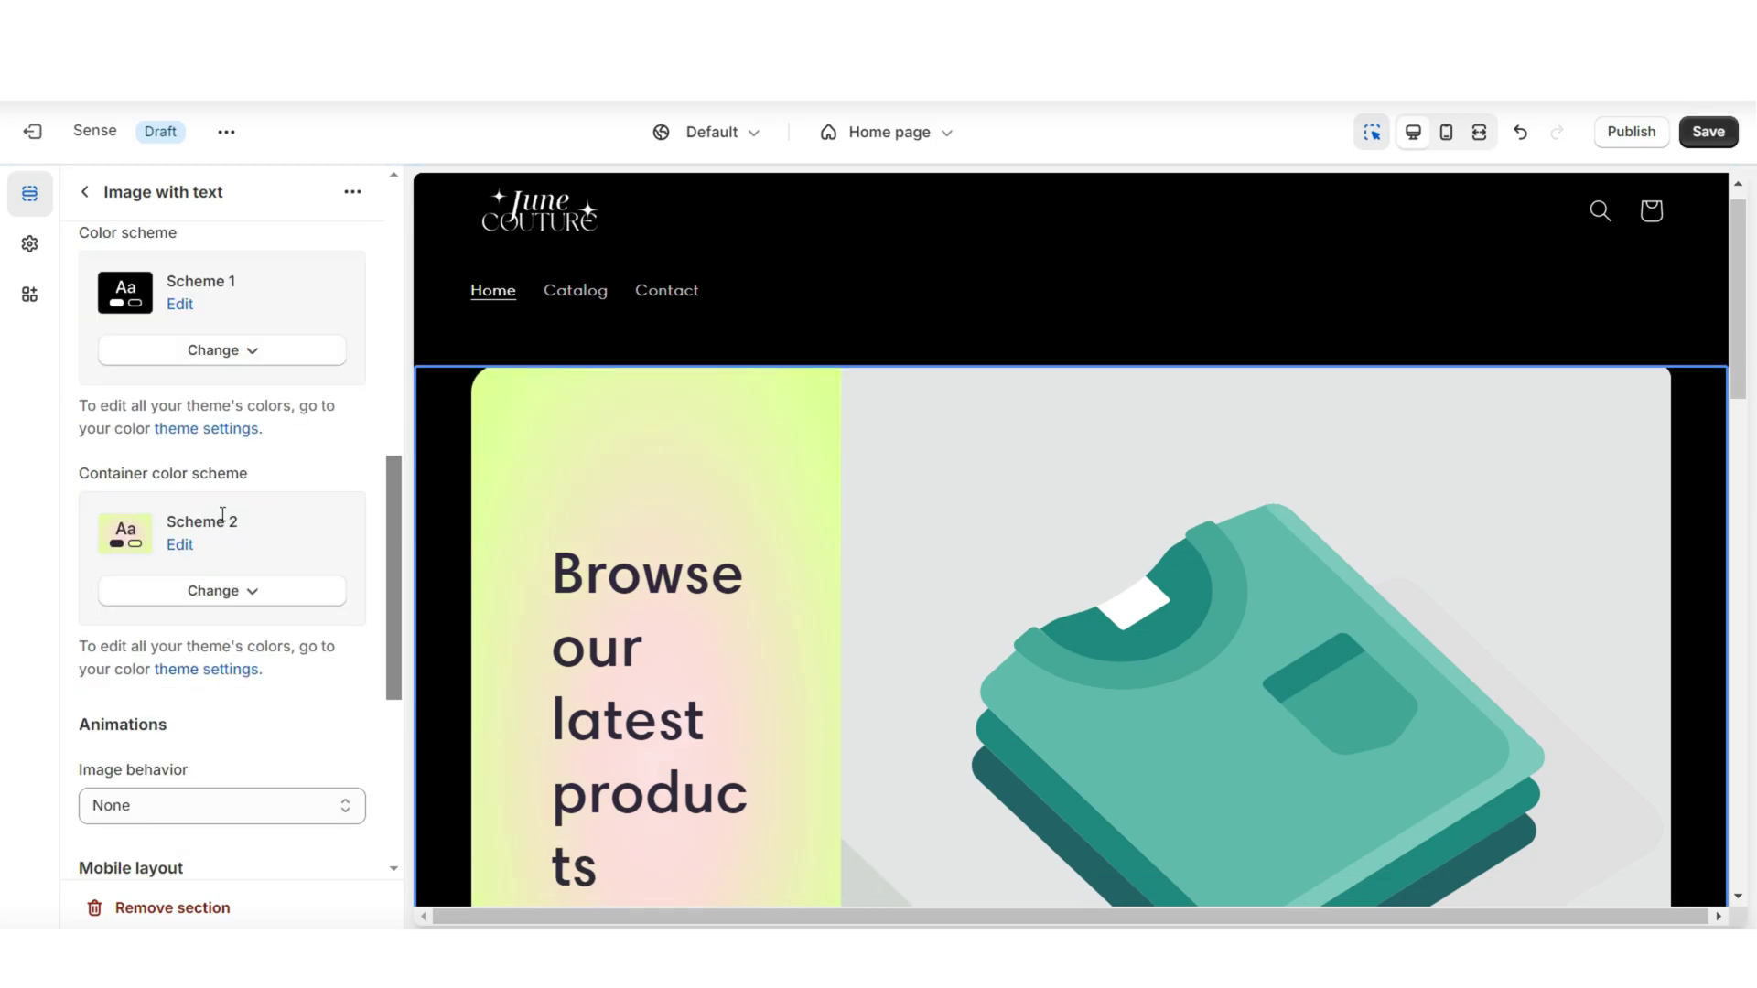
click(188, 595)
click(203, 614)
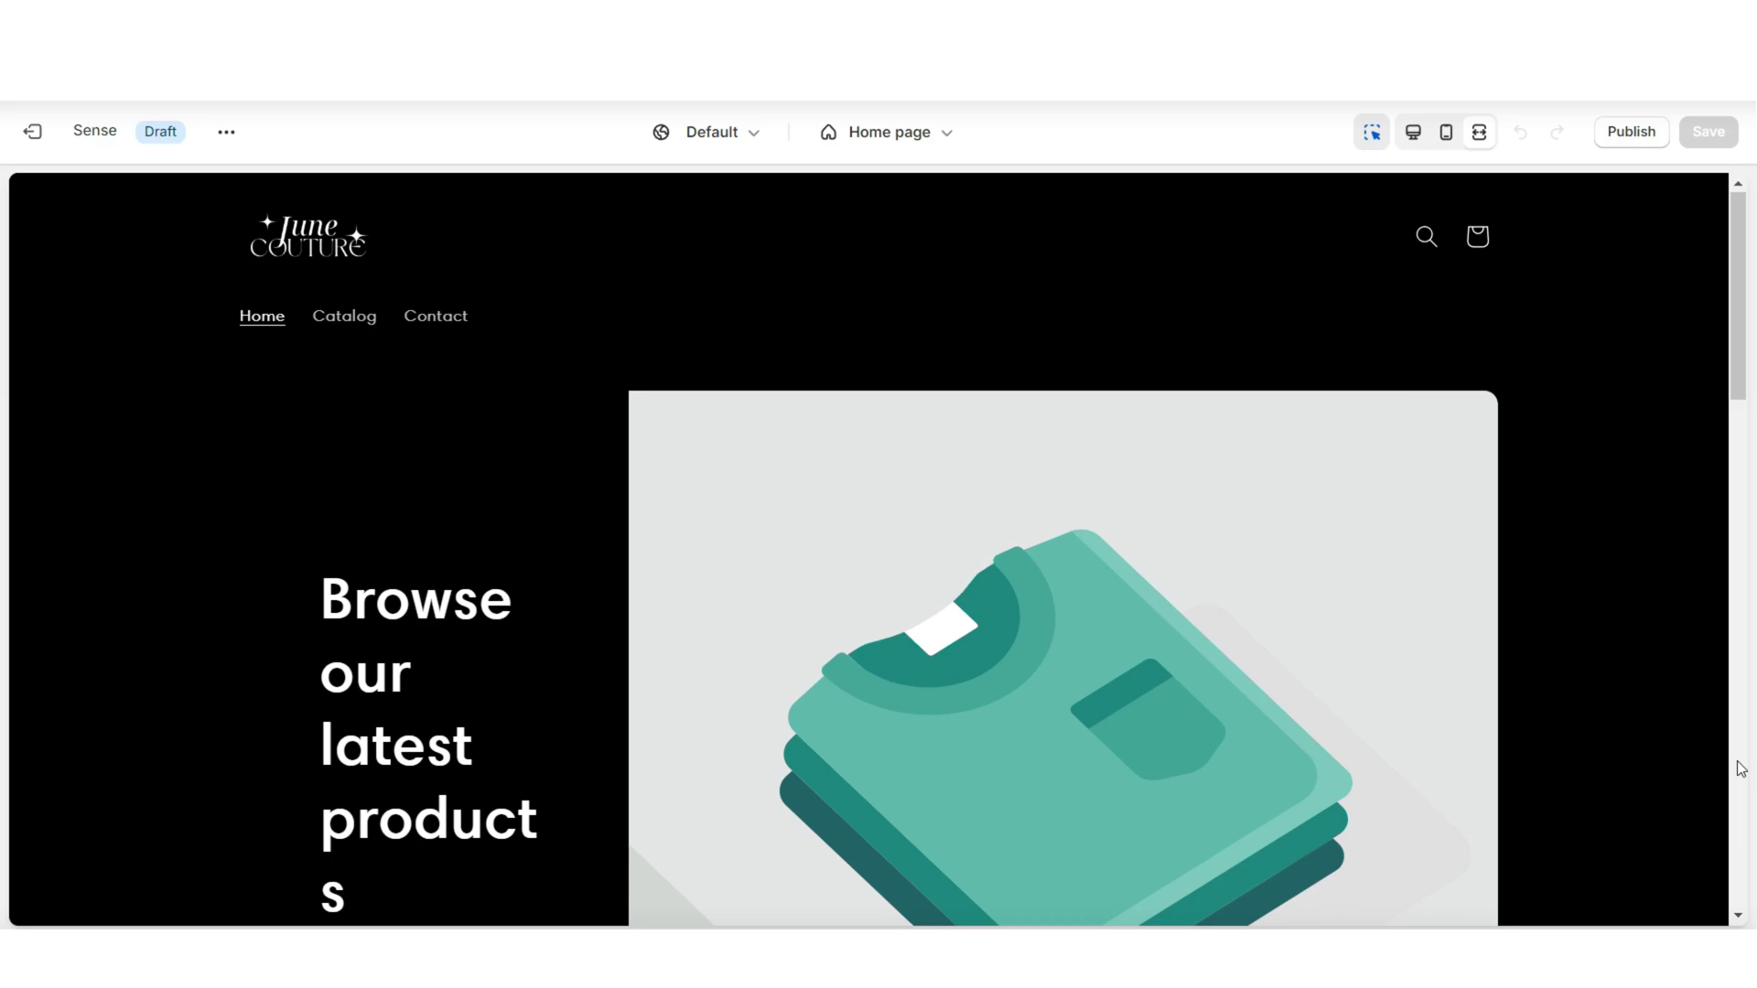
Review the Home, Catalog and Contact pages of the store in the full-width preview.
scroll(1736, 761, down, 20)
scroll(1737, 761, up, 20)
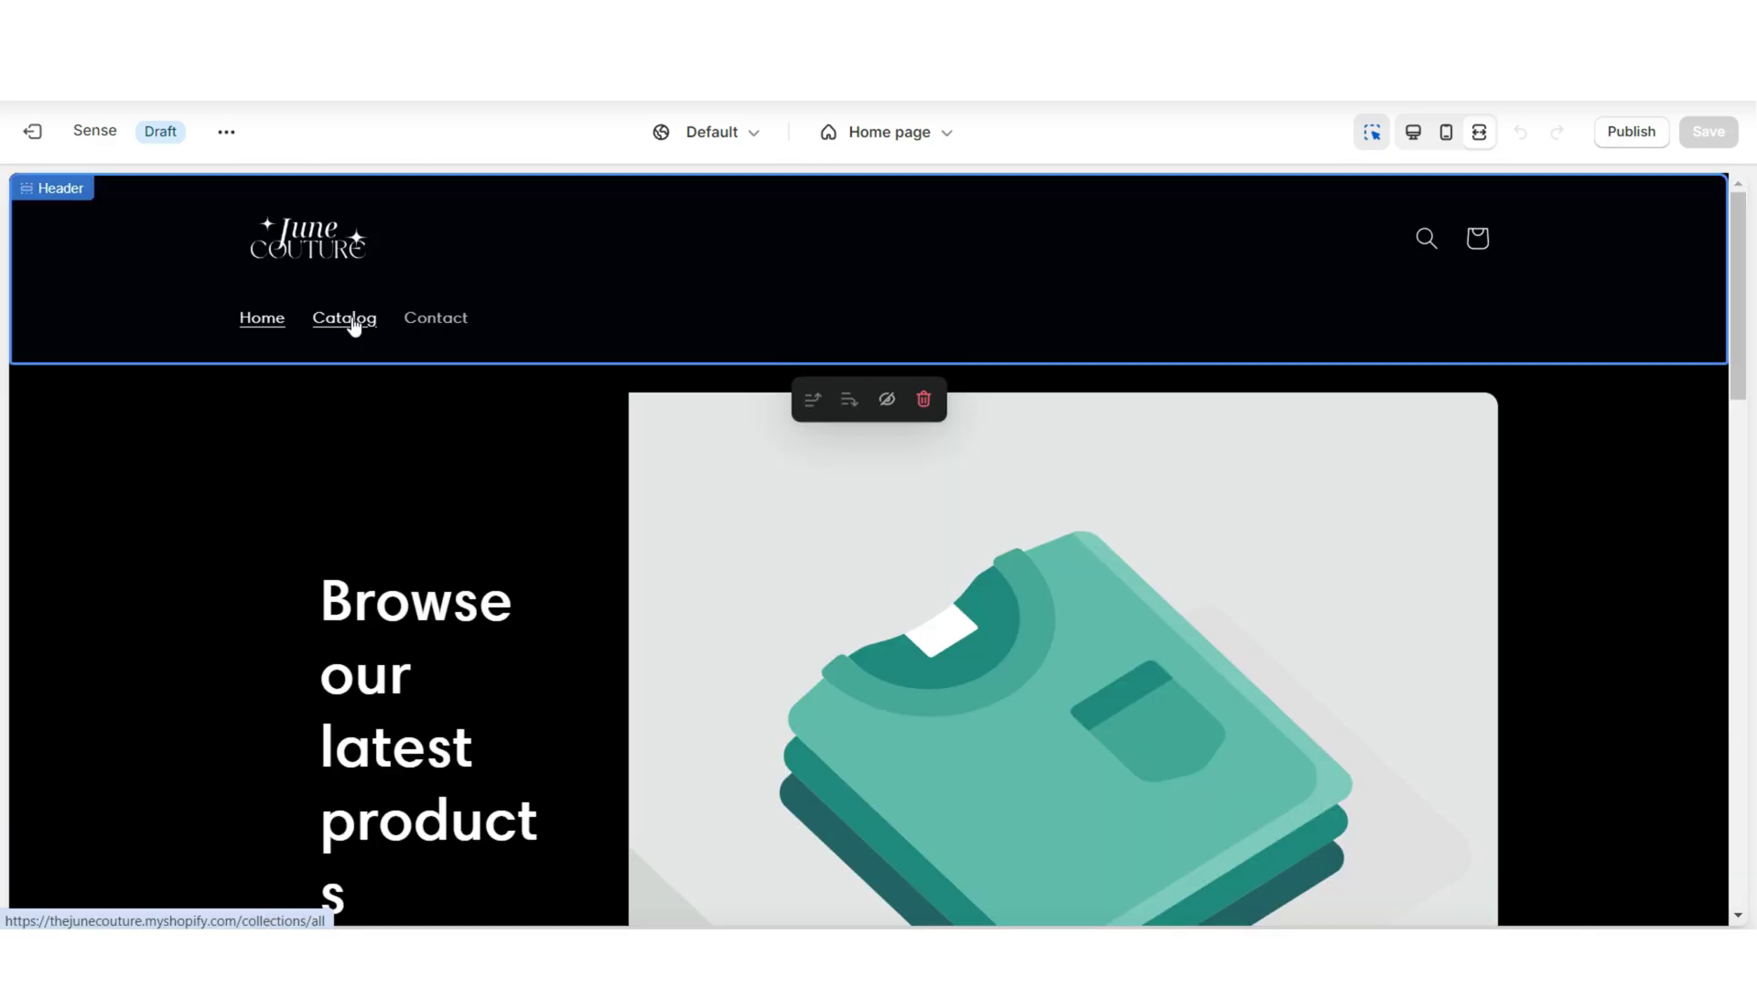
click(349, 326)
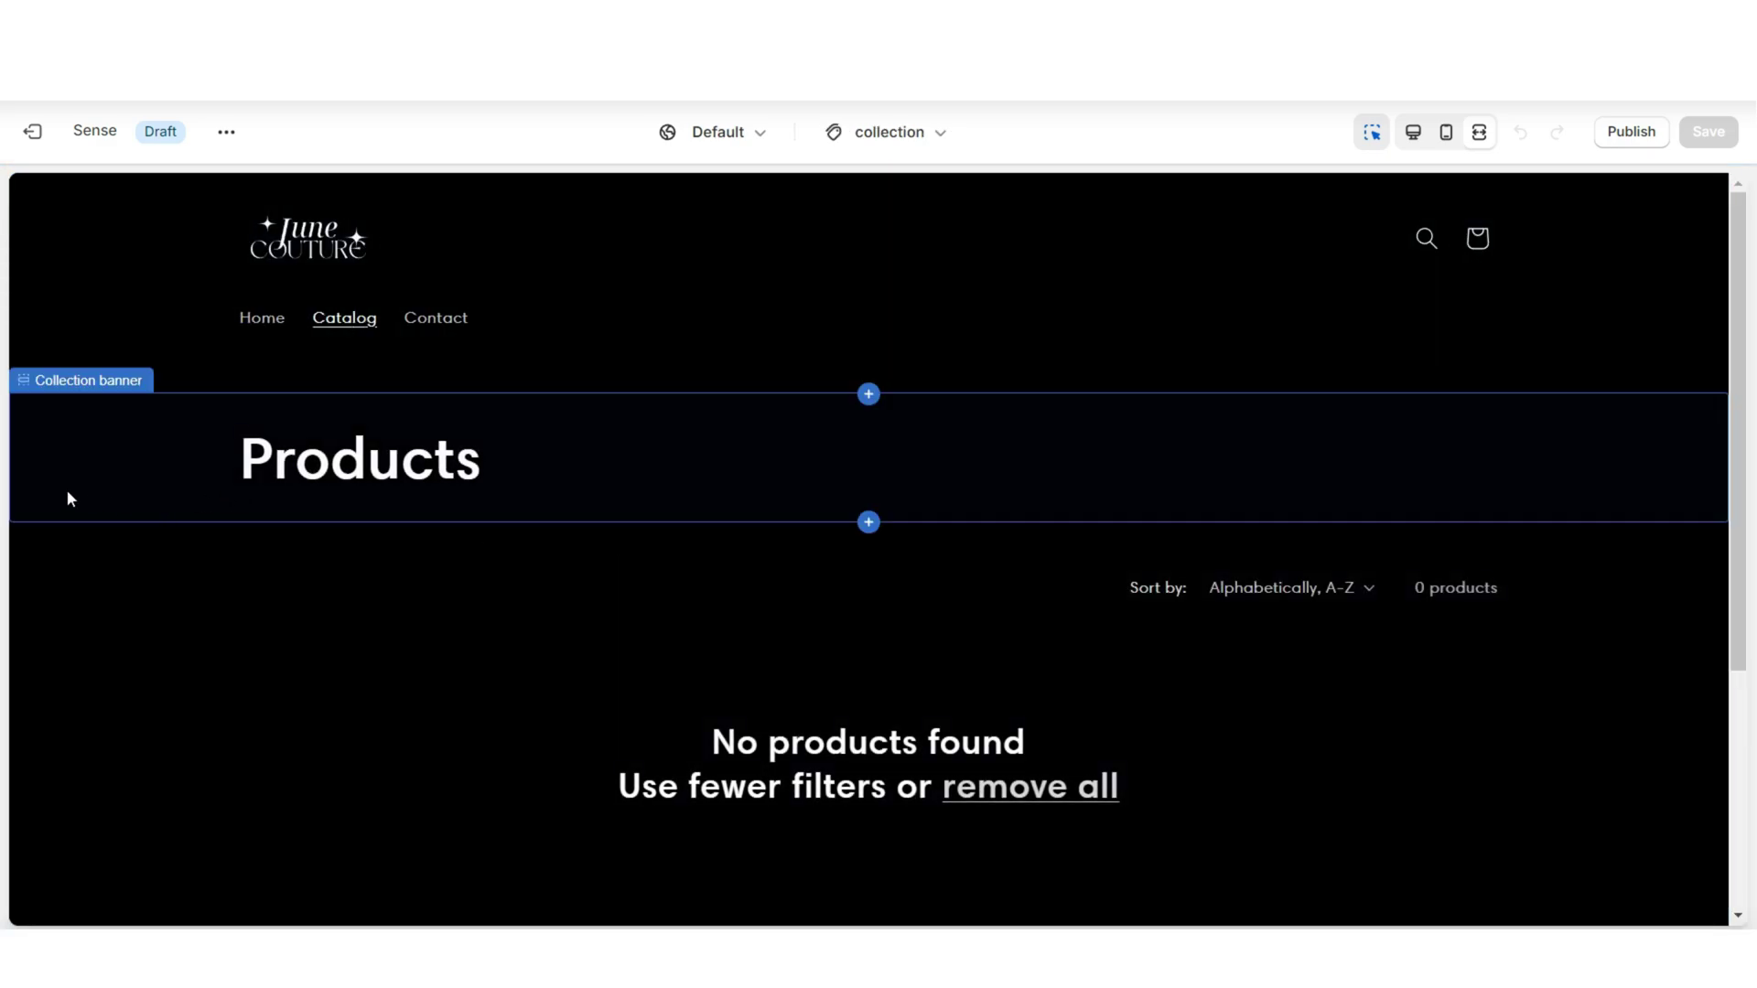
scroll(4, 497, down, 1)
scroll(897, 760, up, 1)
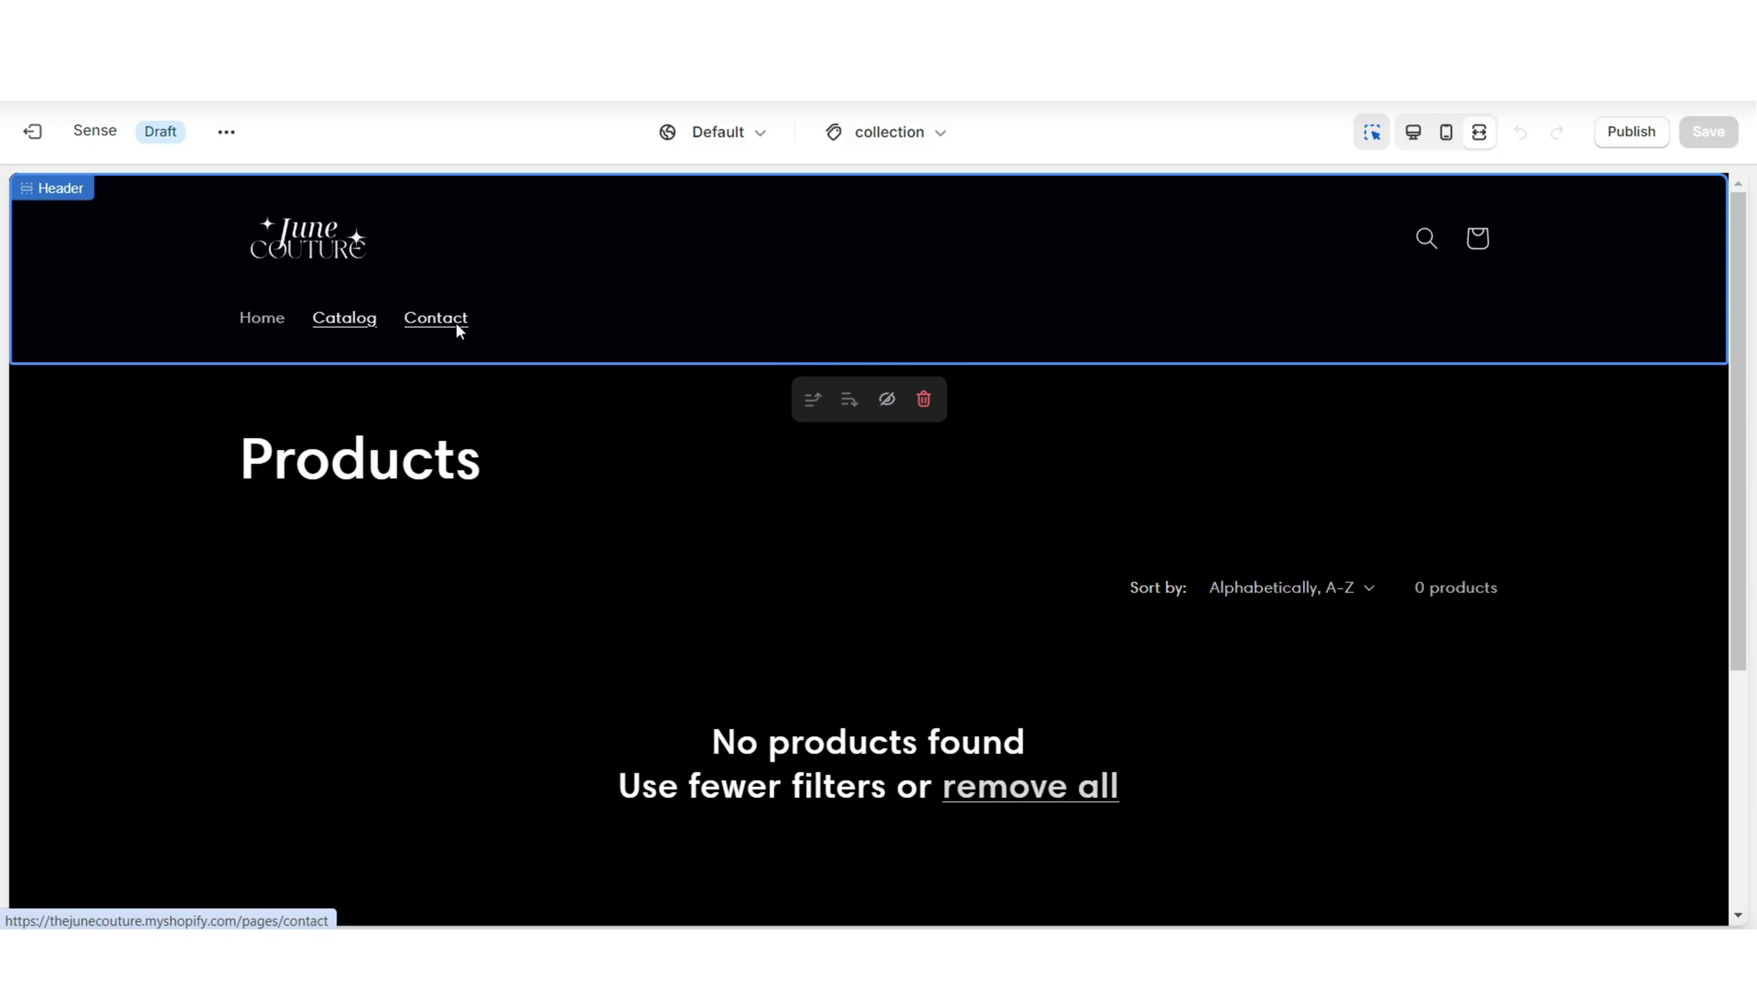
click(460, 331)
scroll(1746, 484, down, 3)
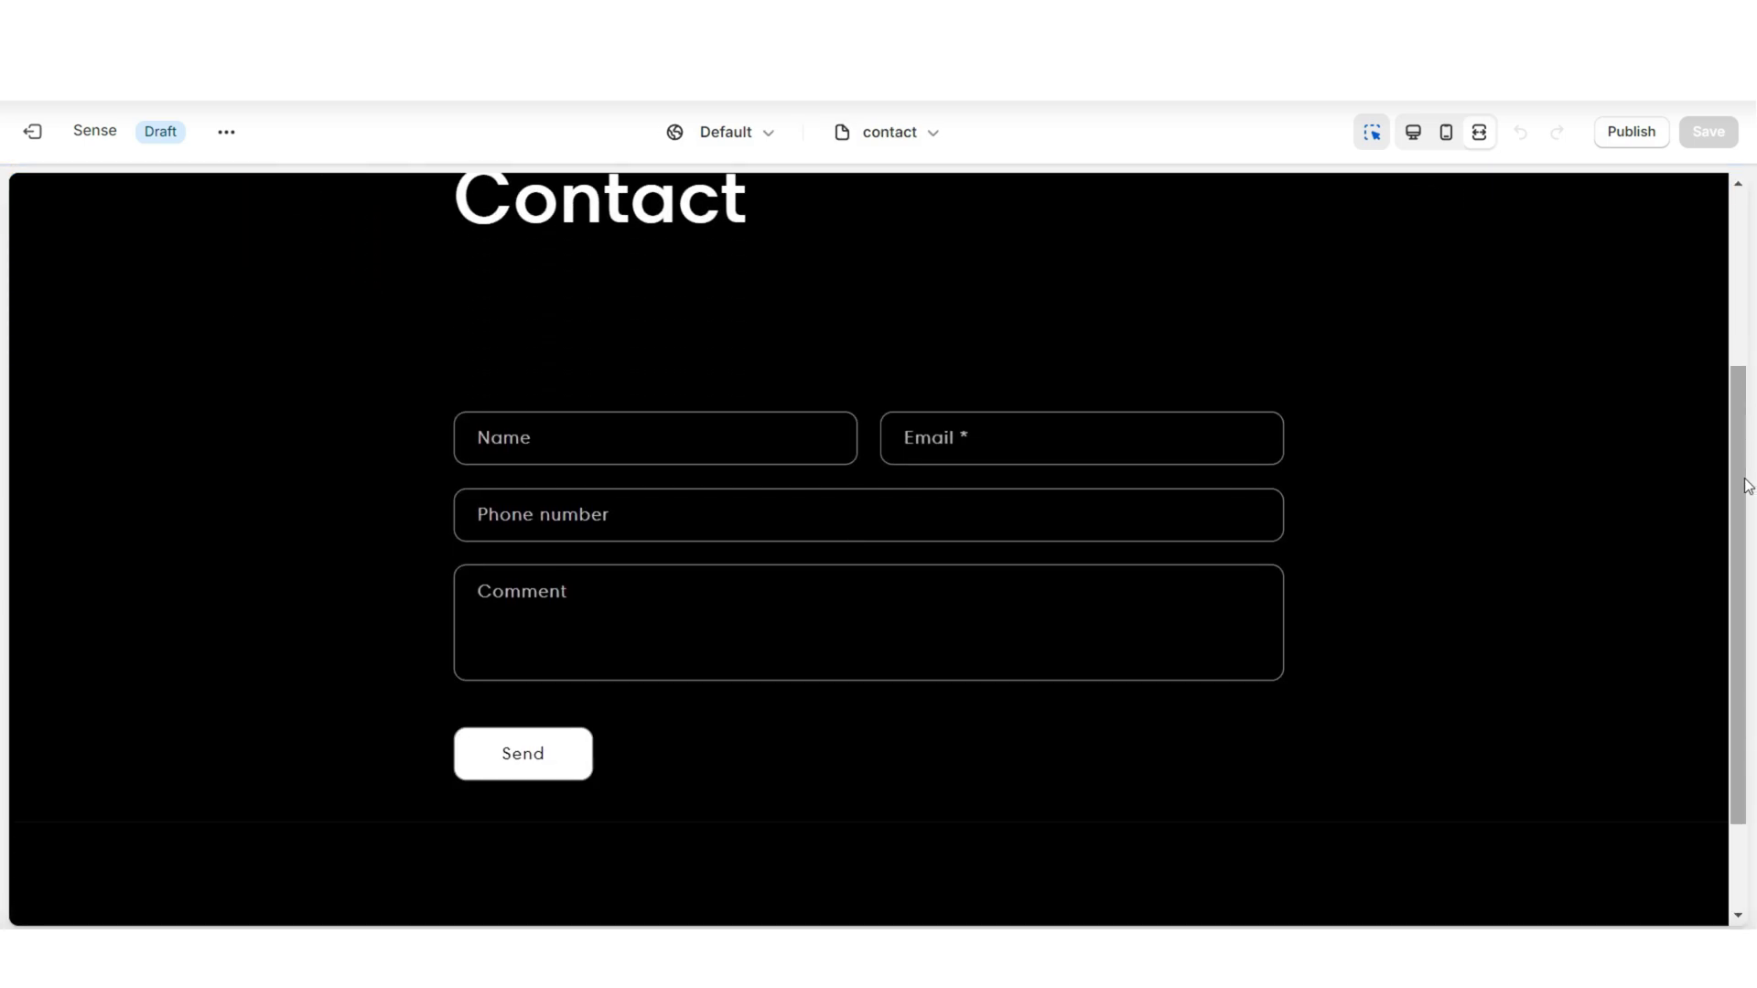
scroll(1743, 485, up, 1)
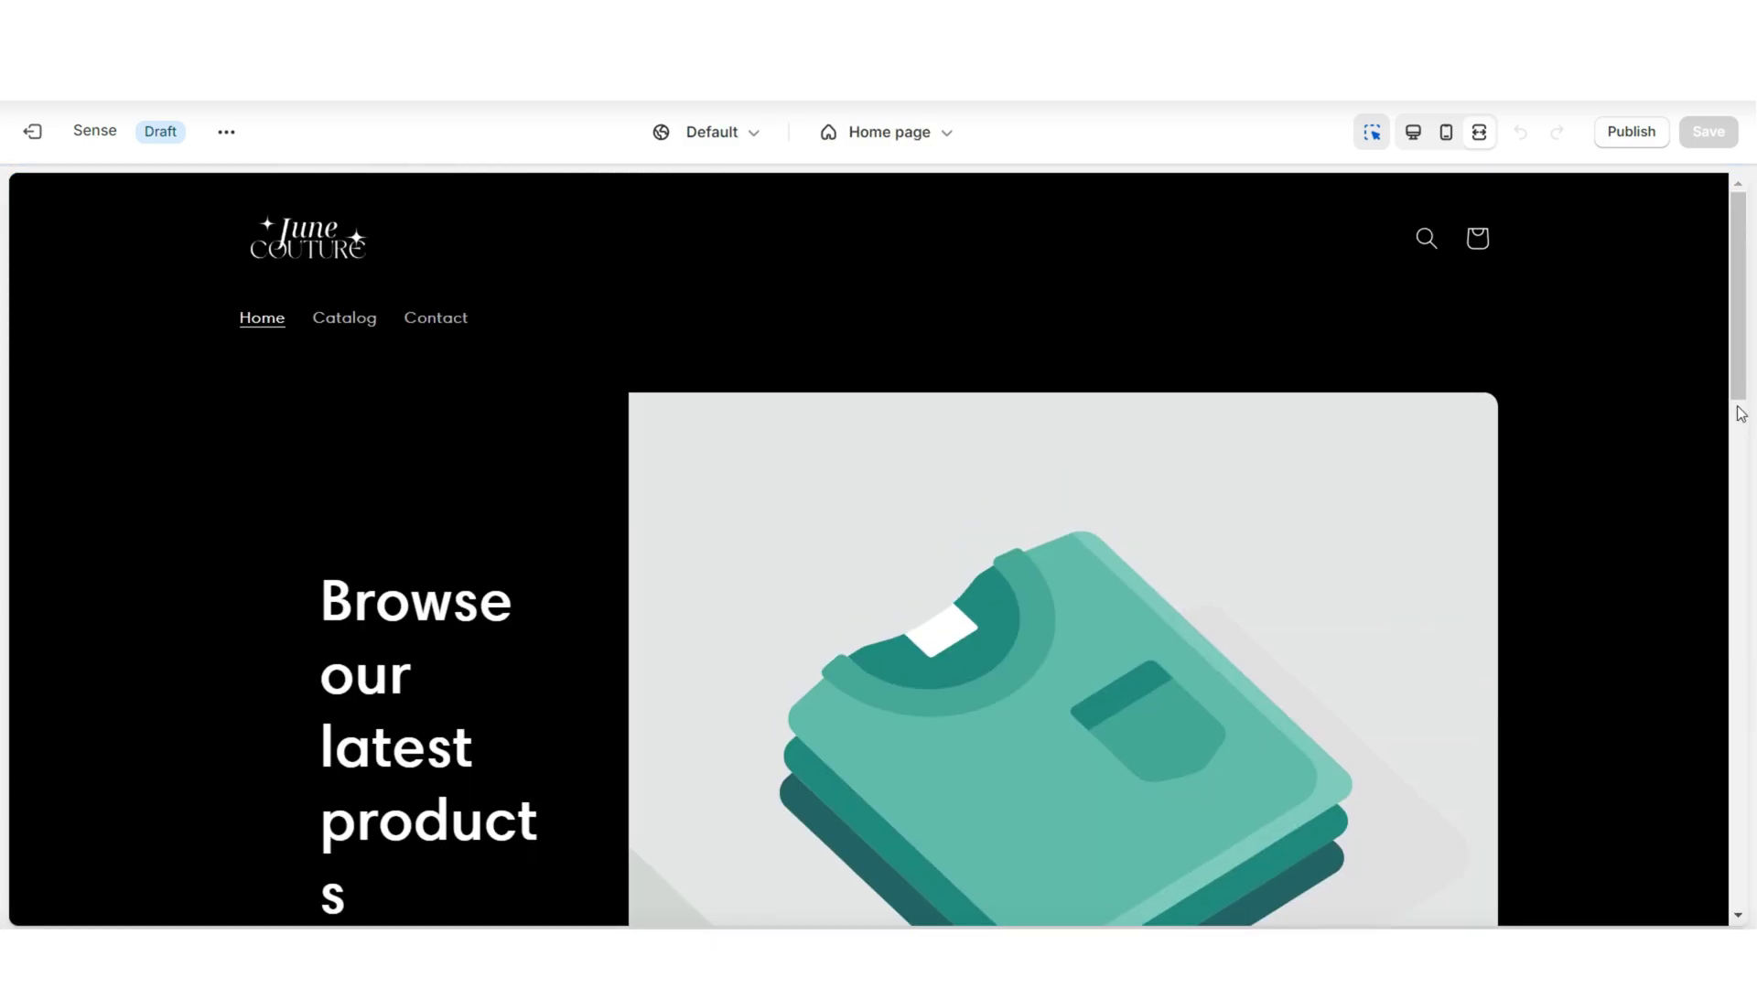
scroll(1741, 414, down, 10)
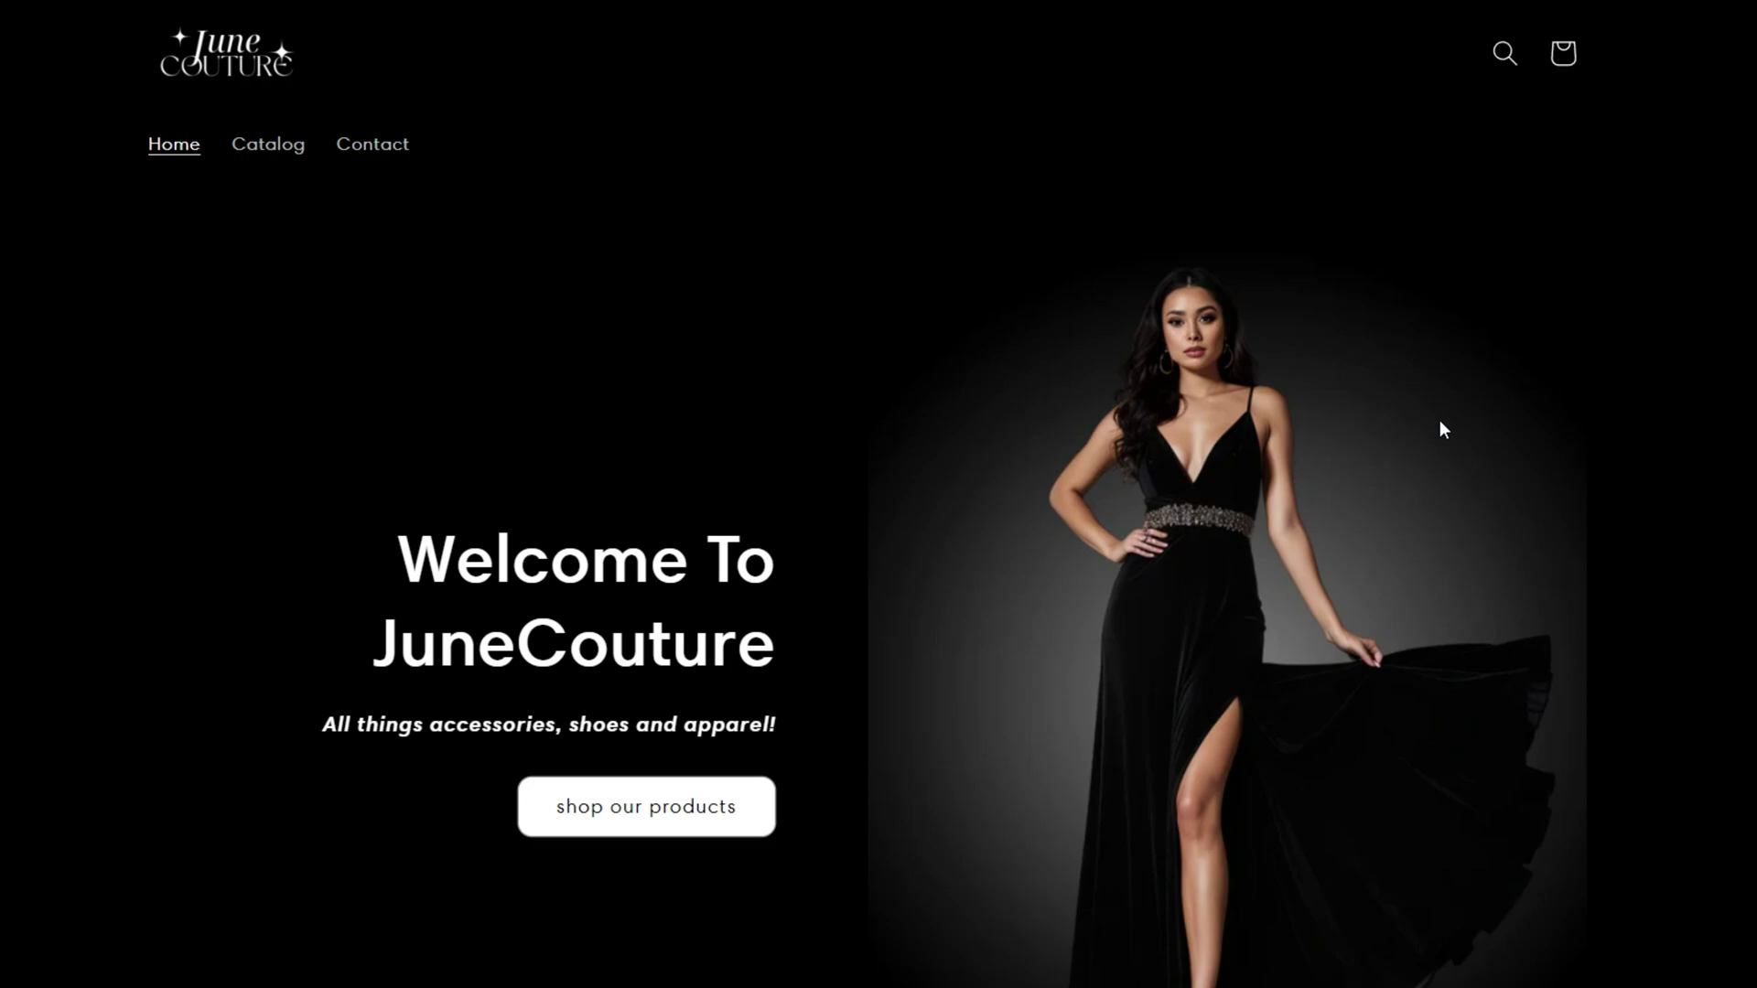
Examine the finished JuneCouture storefront designs, from the hero image and collections to the story and bestseller sections.
scroll(1441, 422, down, 14)
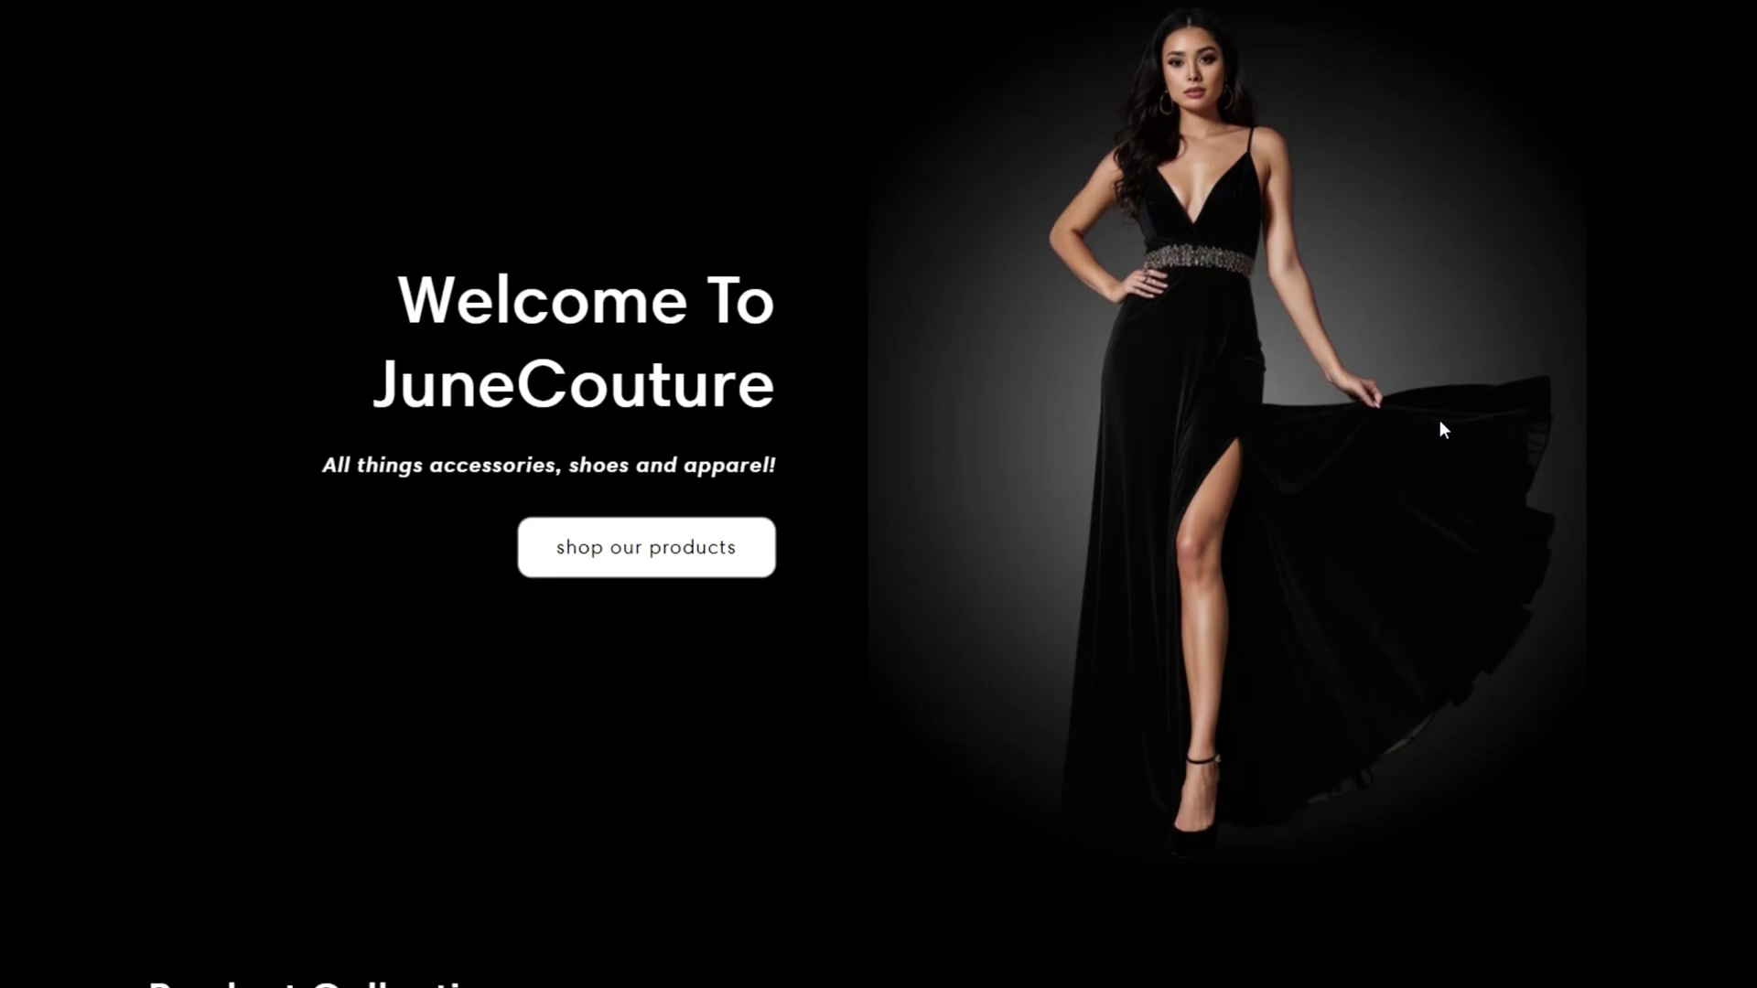
scroll(1443, 430, down, 11)
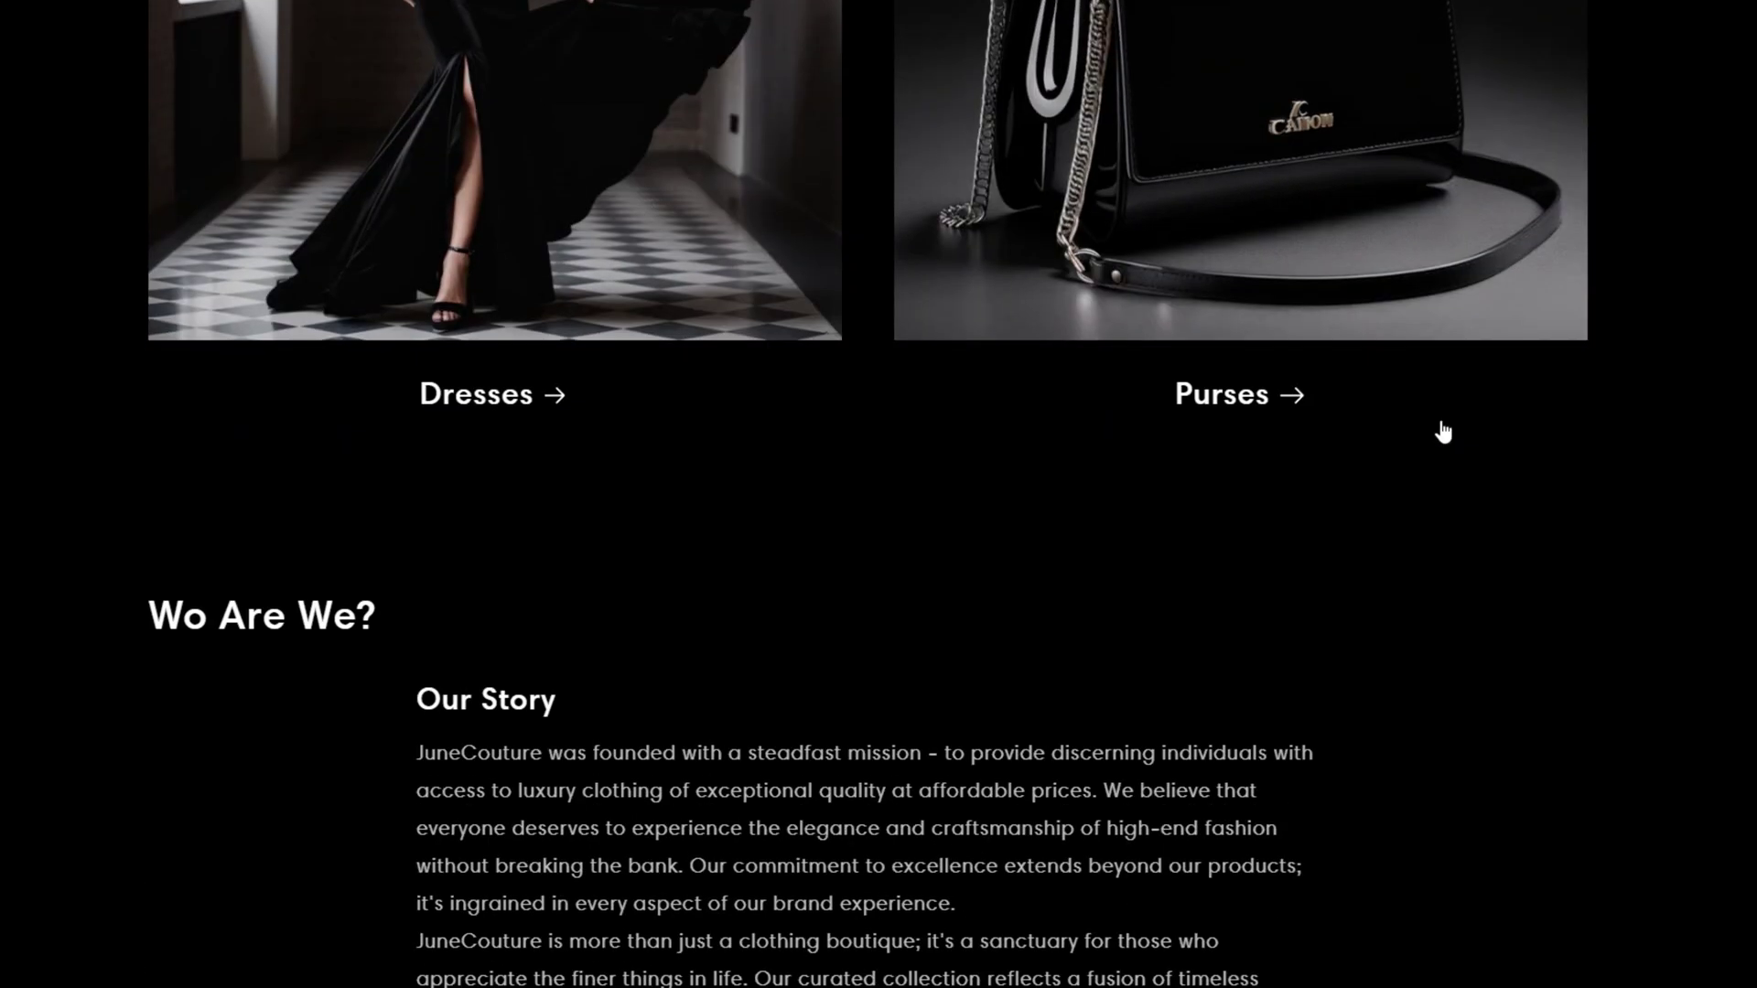
scroll(1444, 430, down, 5)
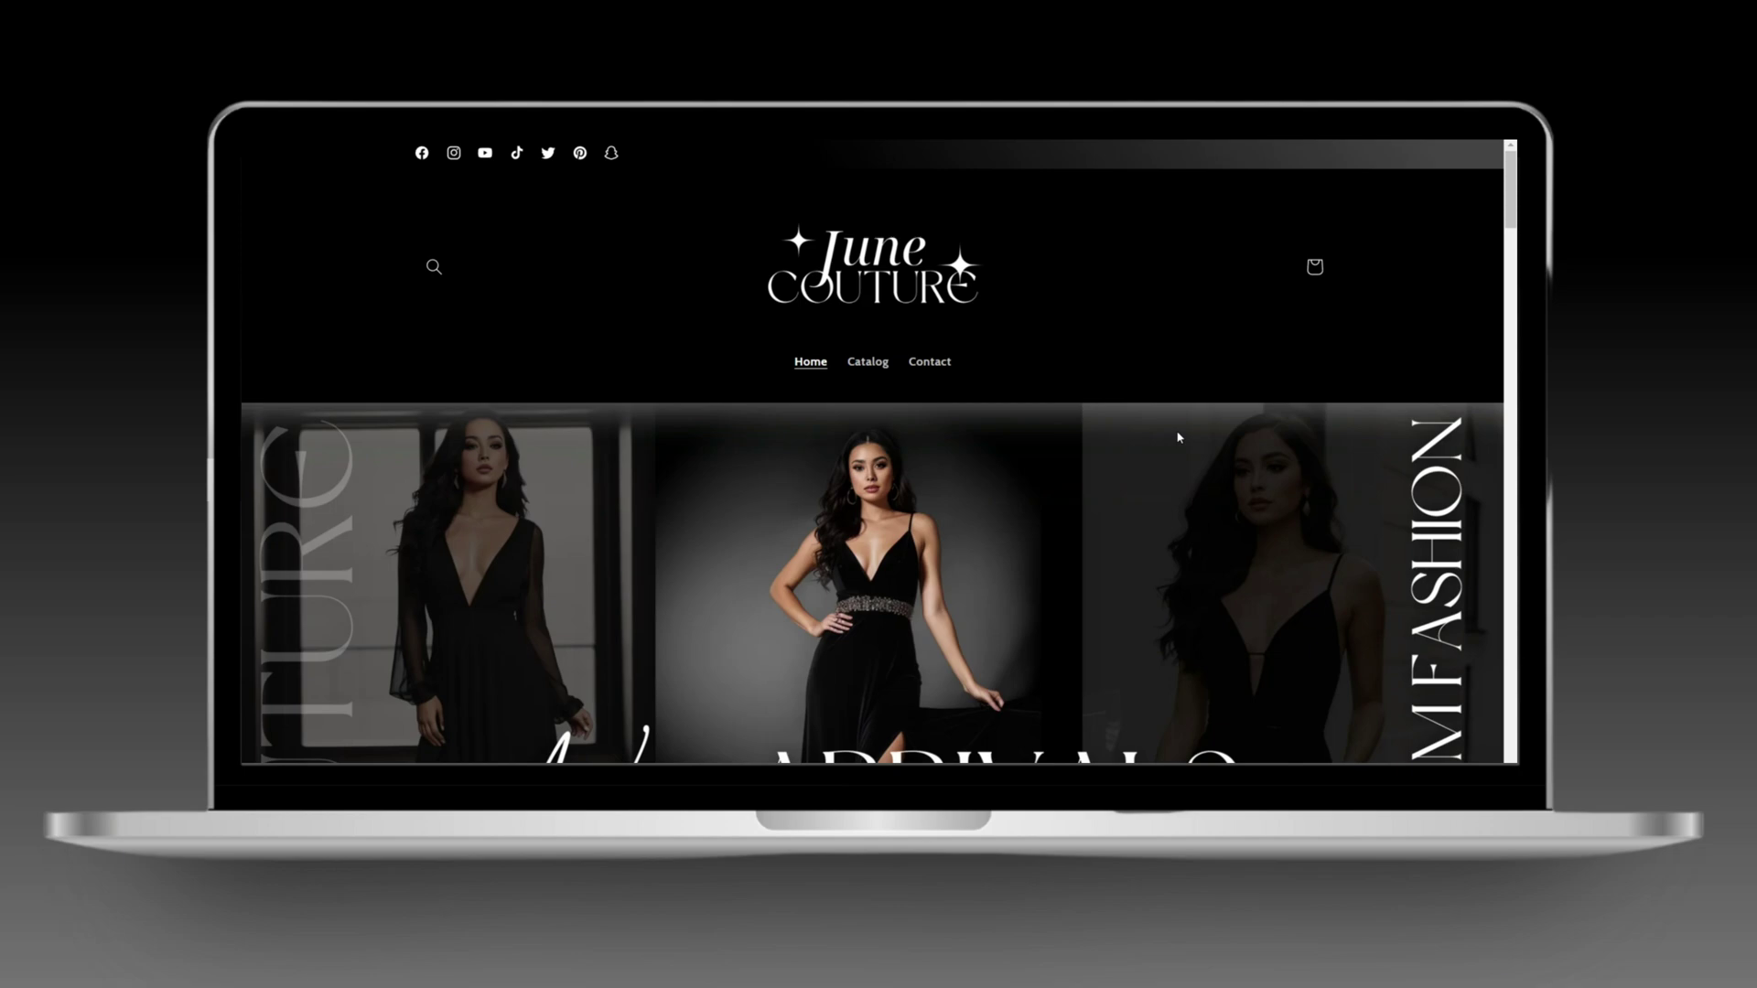
drag(1507, 207, 1516, 425)
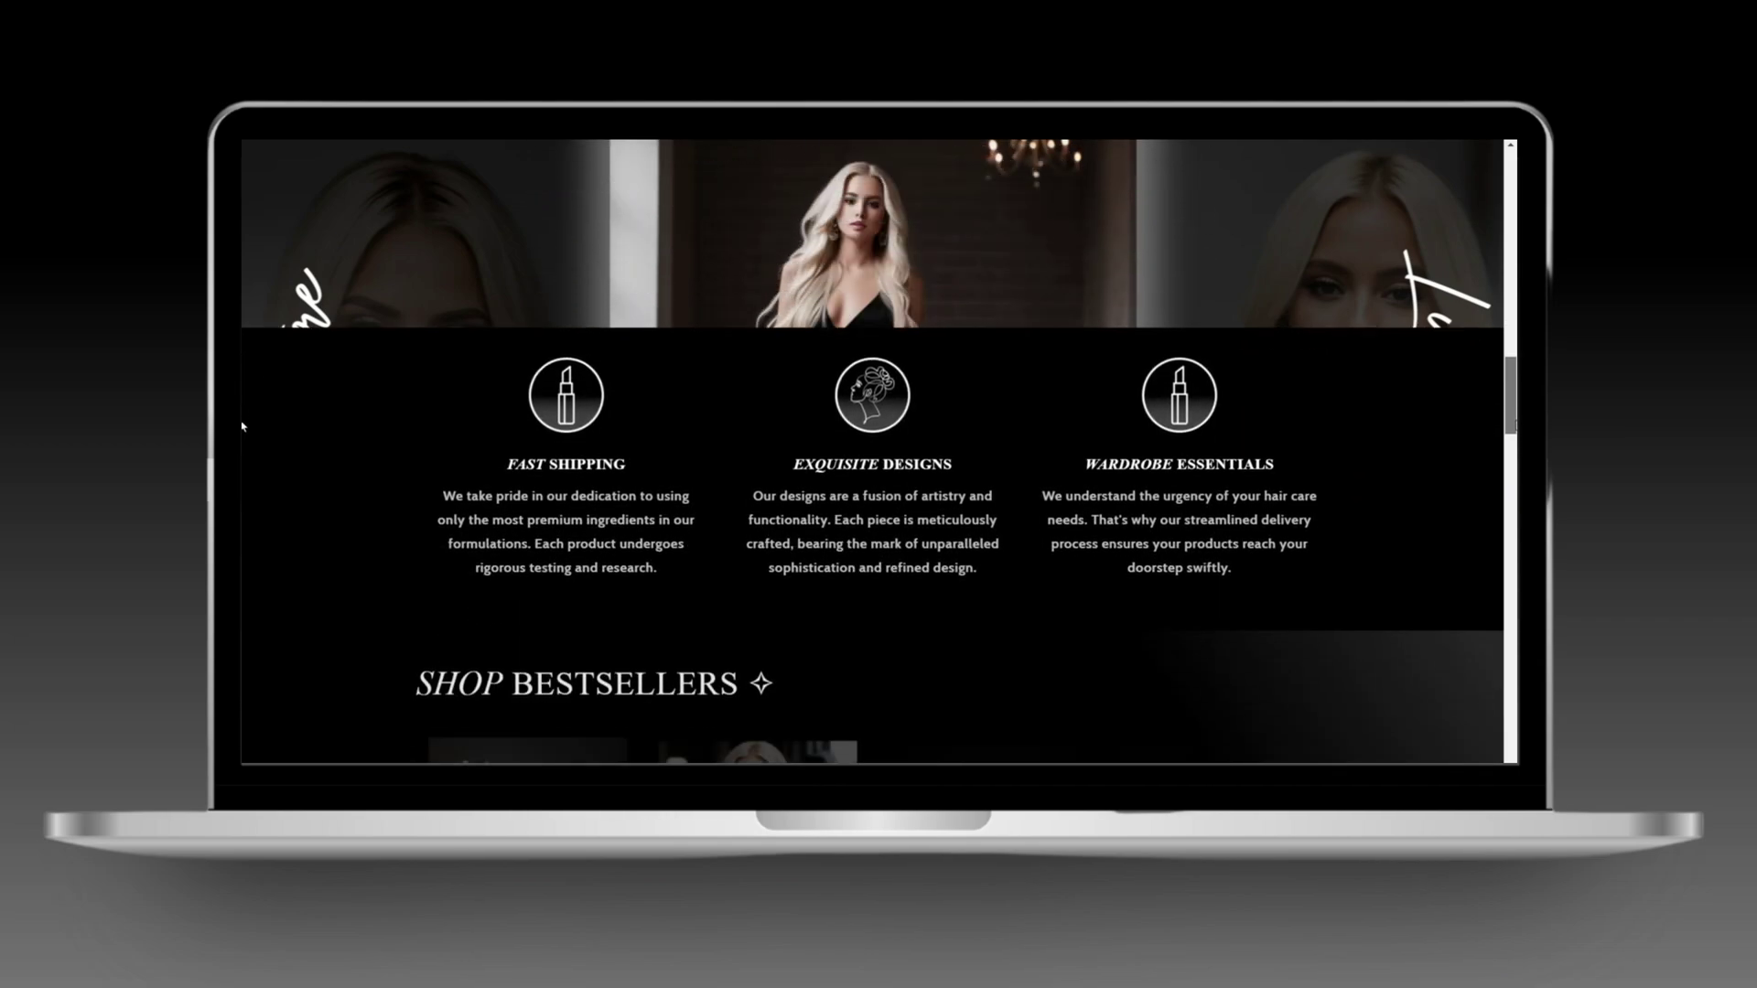
drag(243, 425, 243, 502)
drag(1511, 540, 1506, 710)
scroll(1506, 714, down, 3)
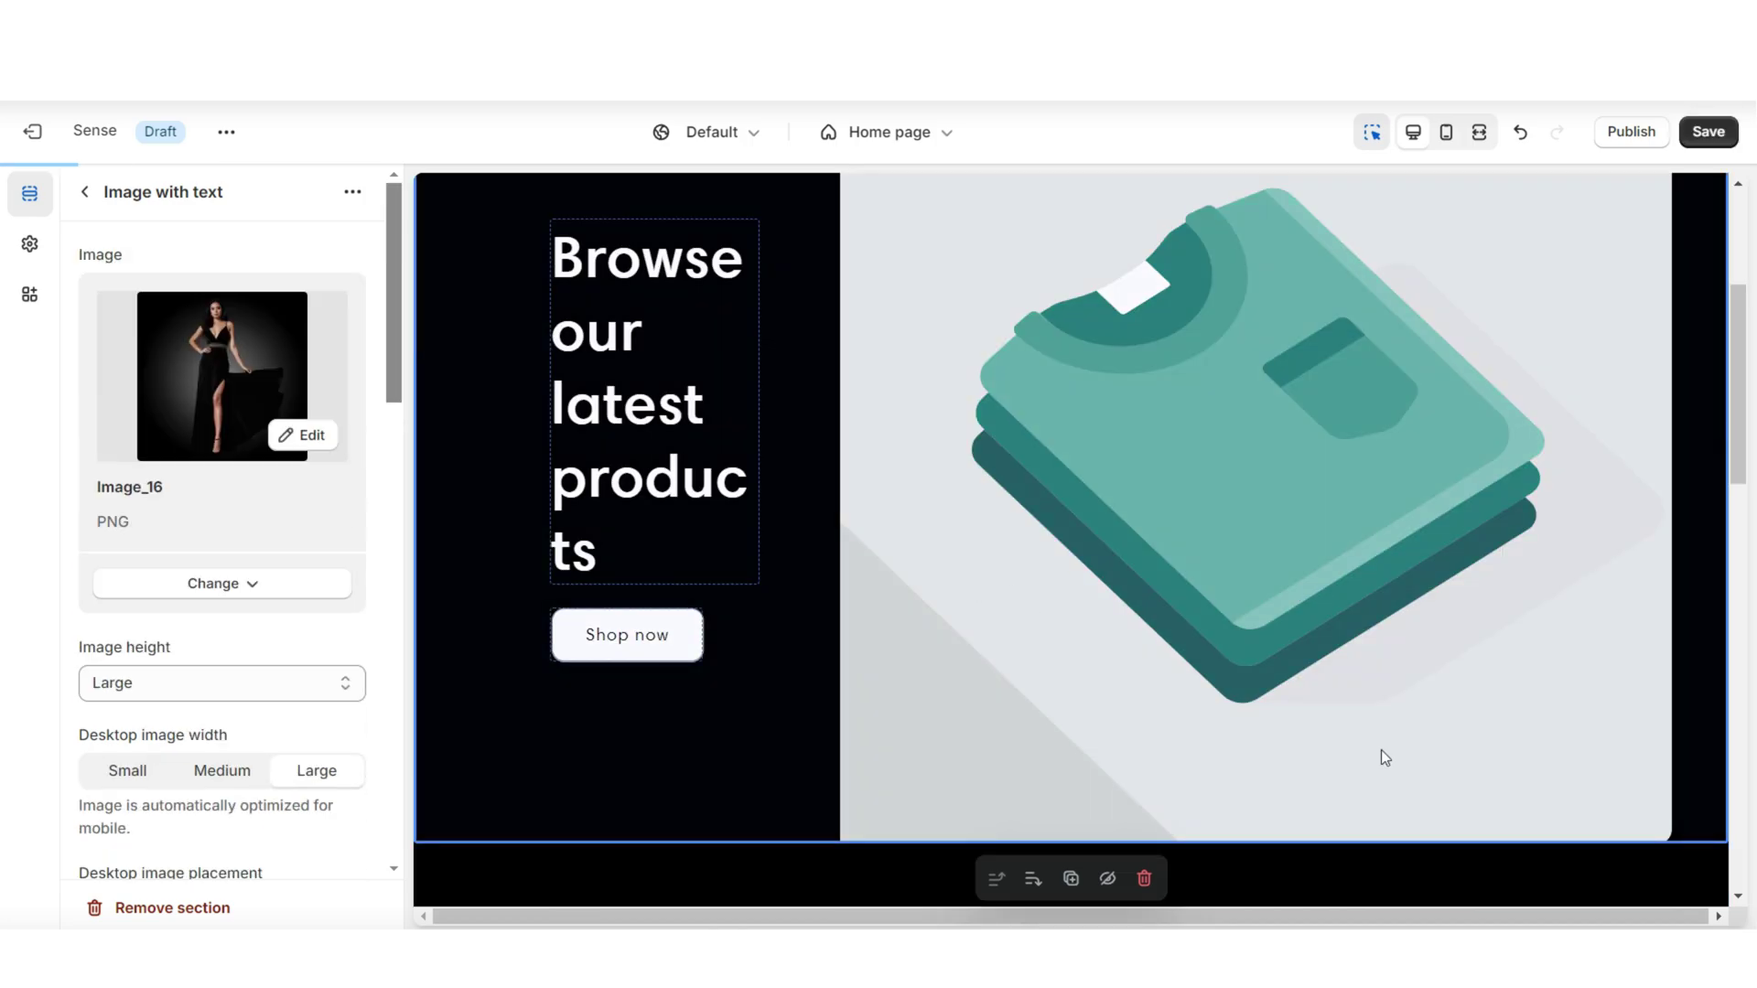
Use Image_16 in the Image with text section, with Medium desktop image width and Middle desktop content position.
scroll(199, 516, down, 3)
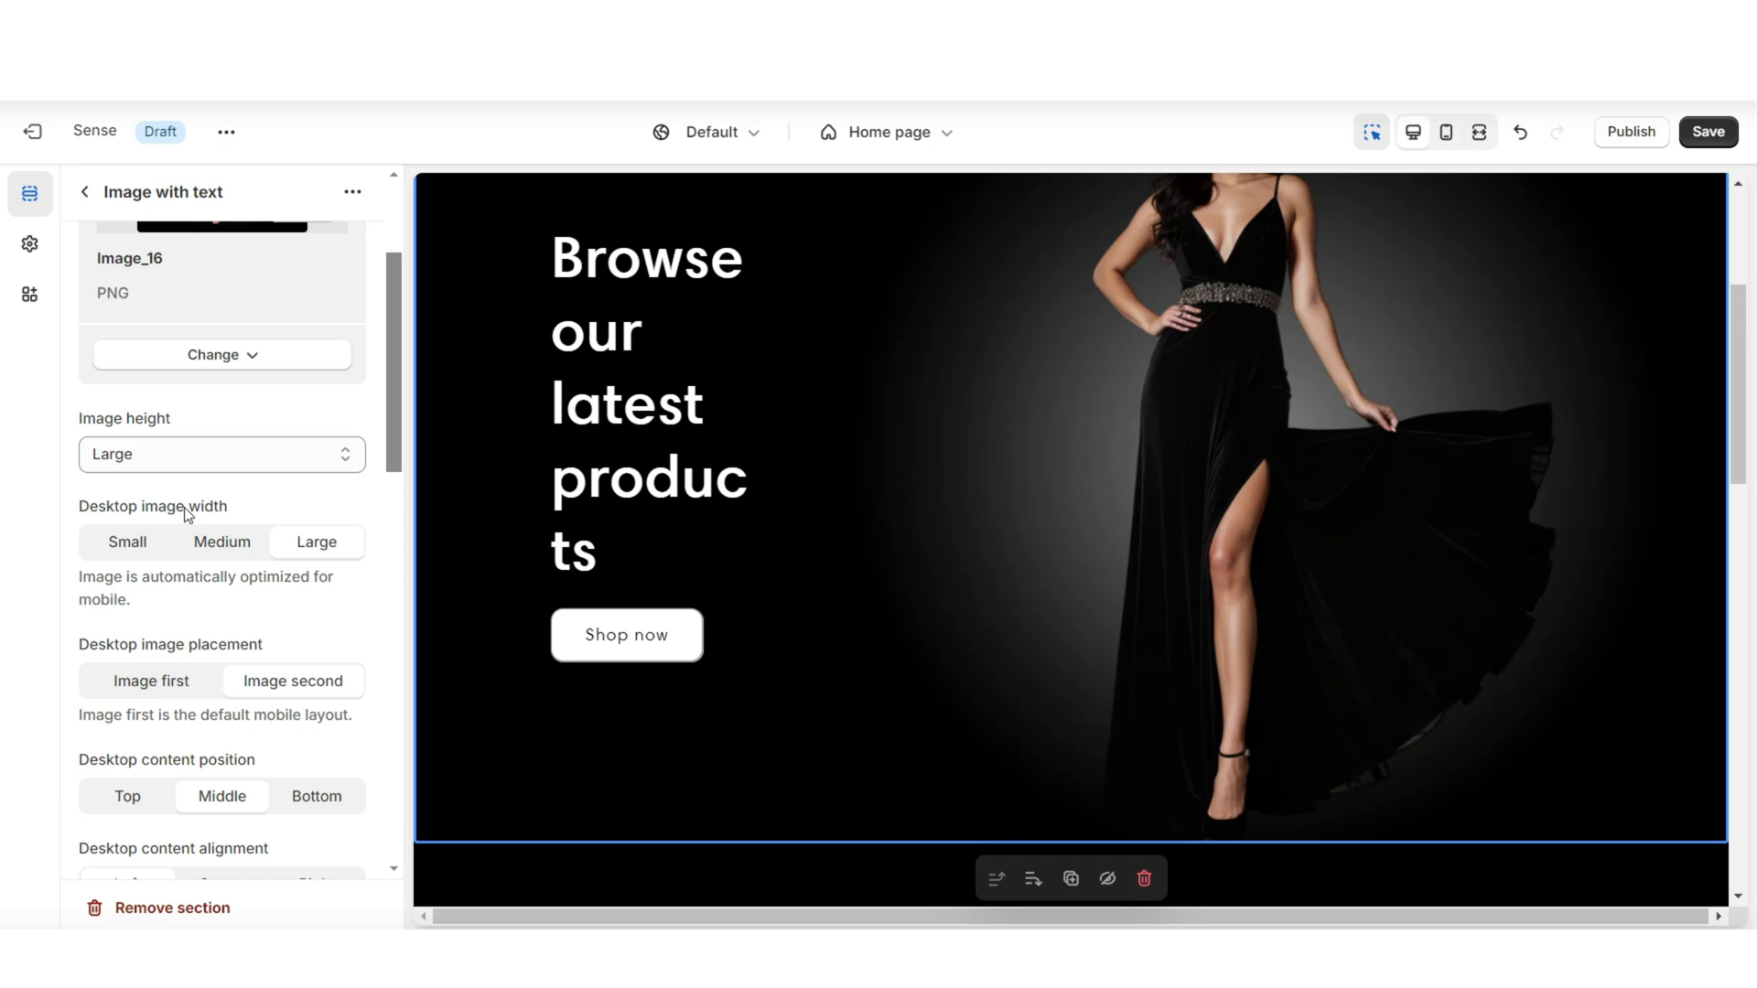
click(217, 540)
scroll(229, 458, down, 5)
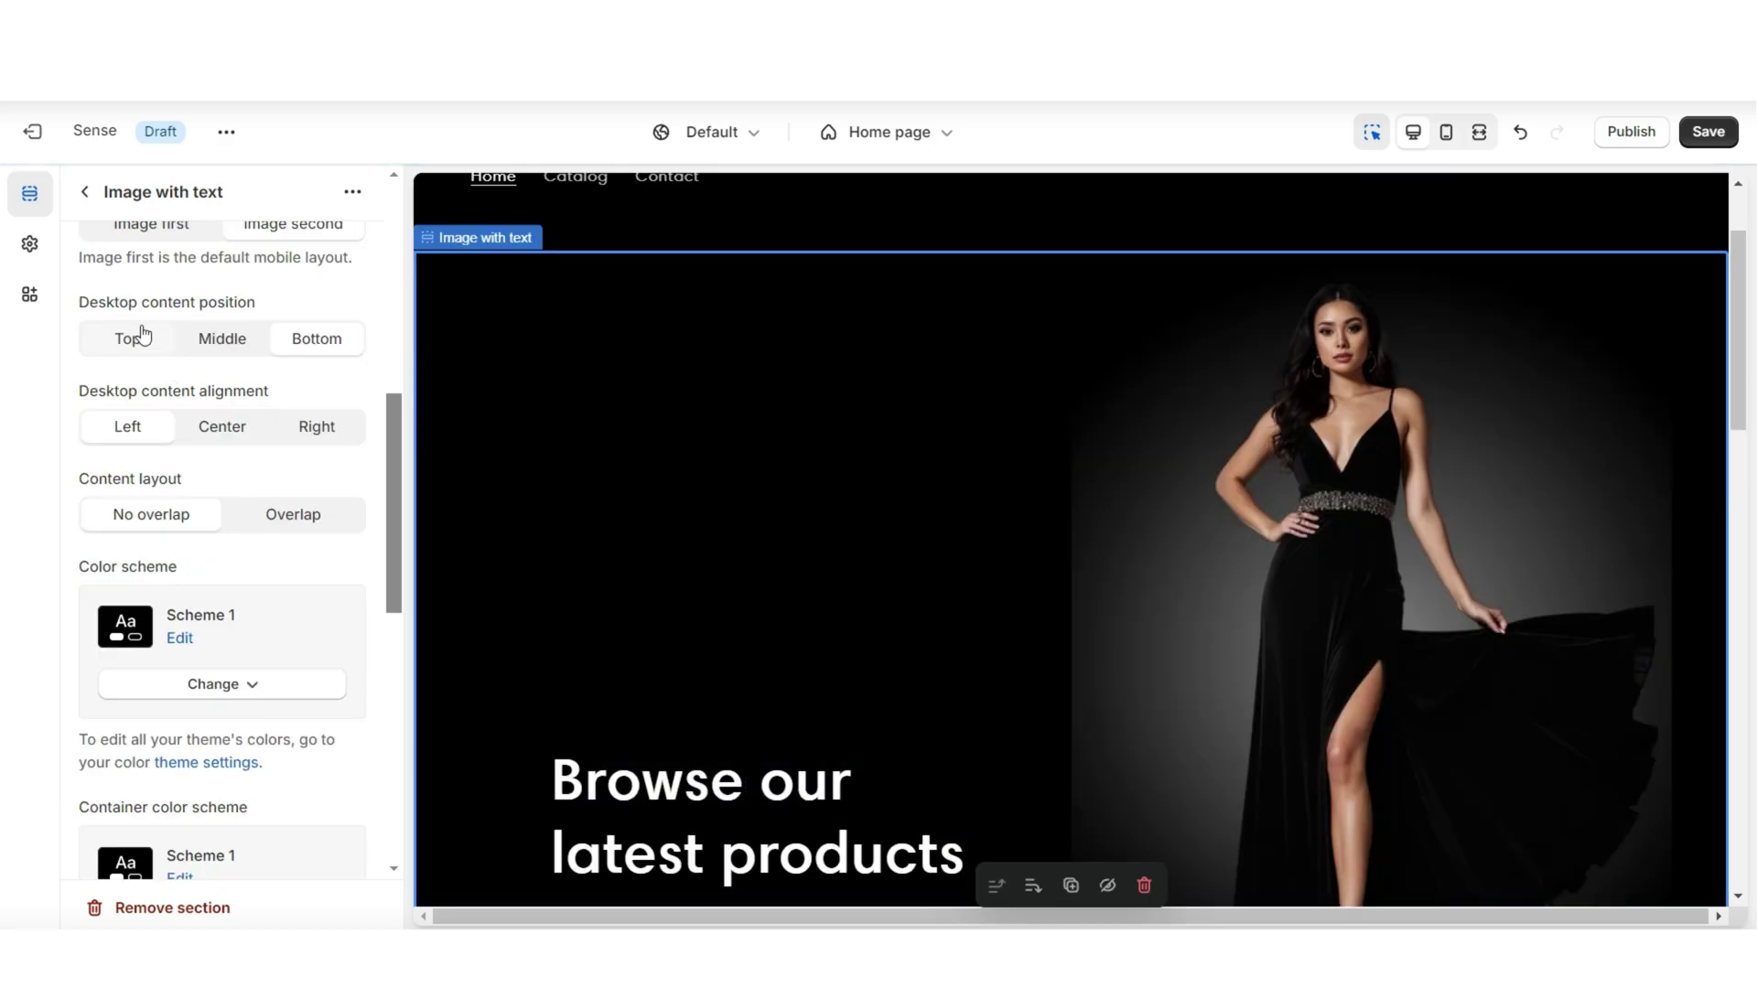
click(127, 338)
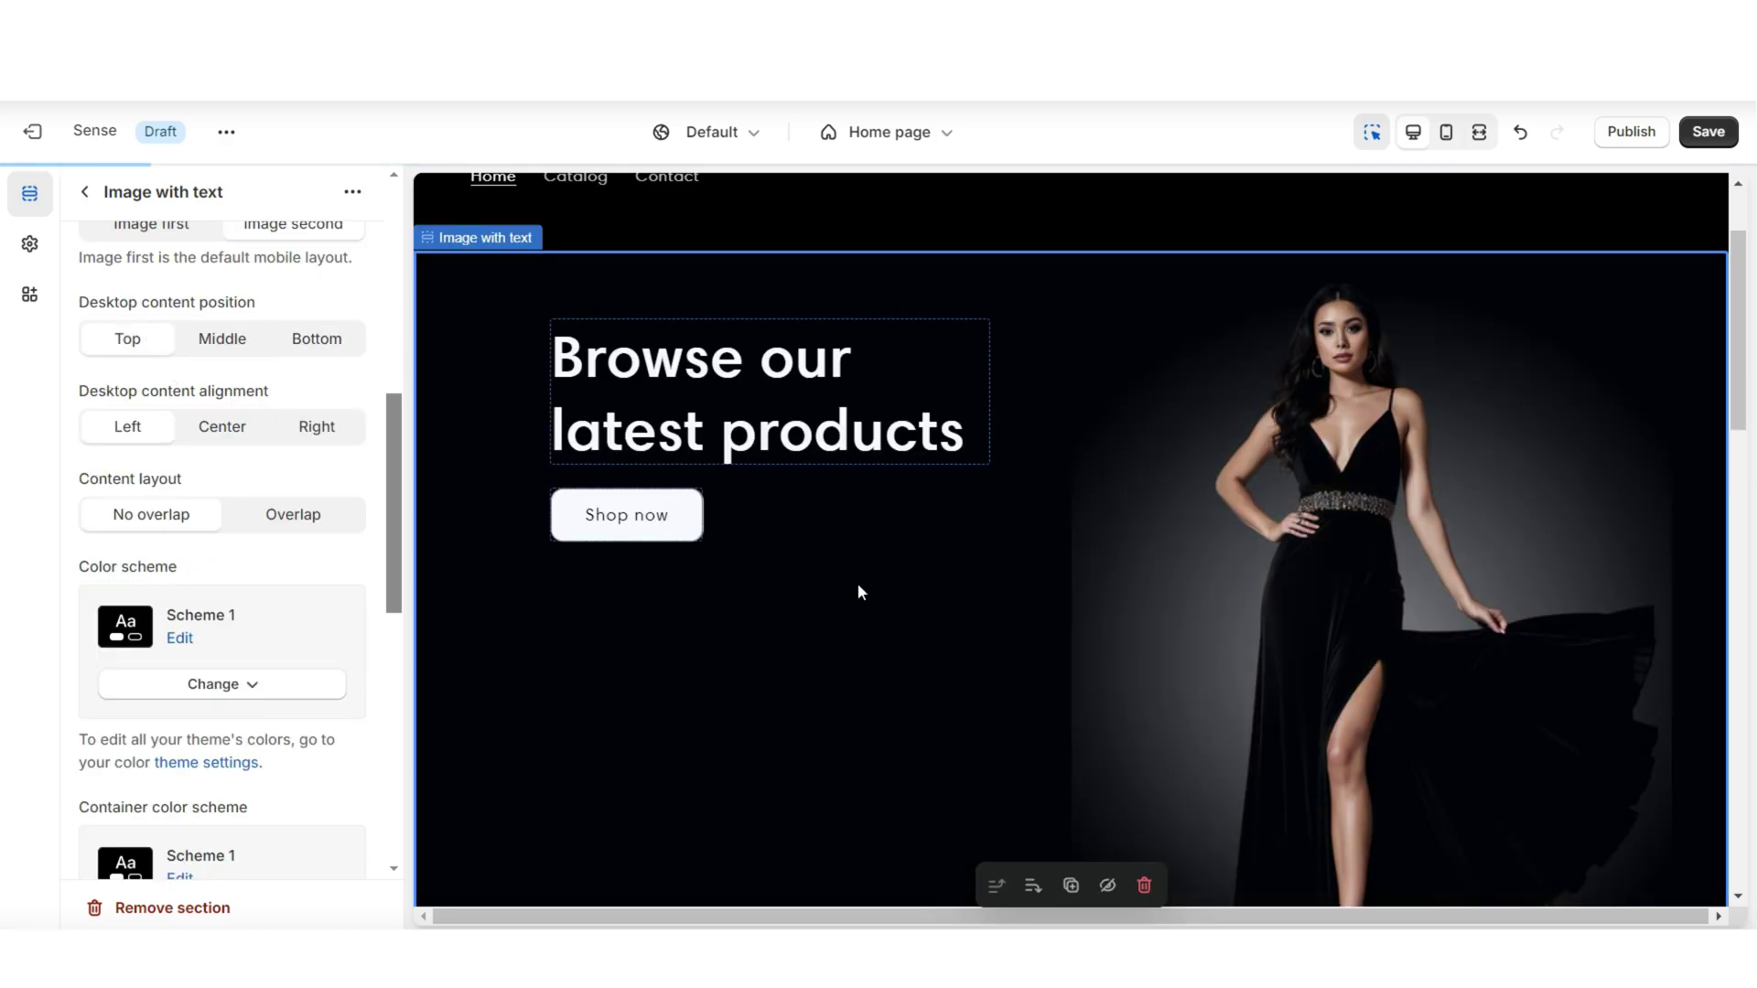
click(226, 345)
Replace the Image with text heading by "Welcome To JuneCouture" and try the Large heading size.
click(707, 717)
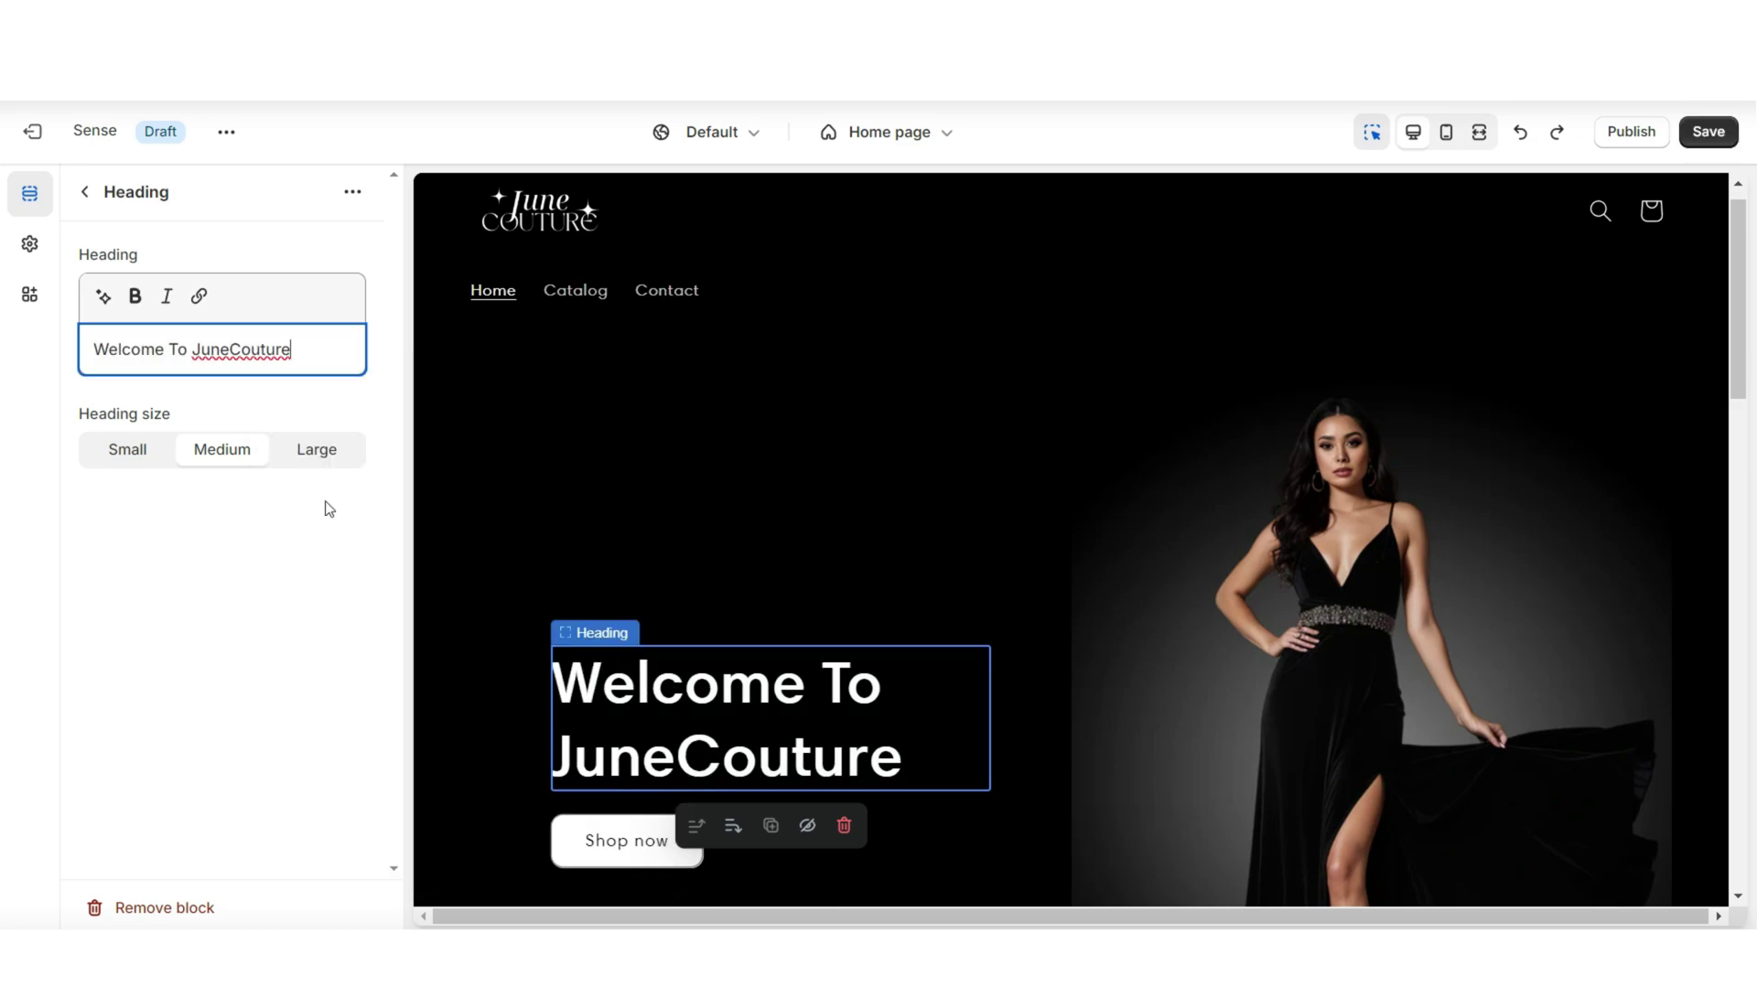
scroll(711, 549, down, 1)
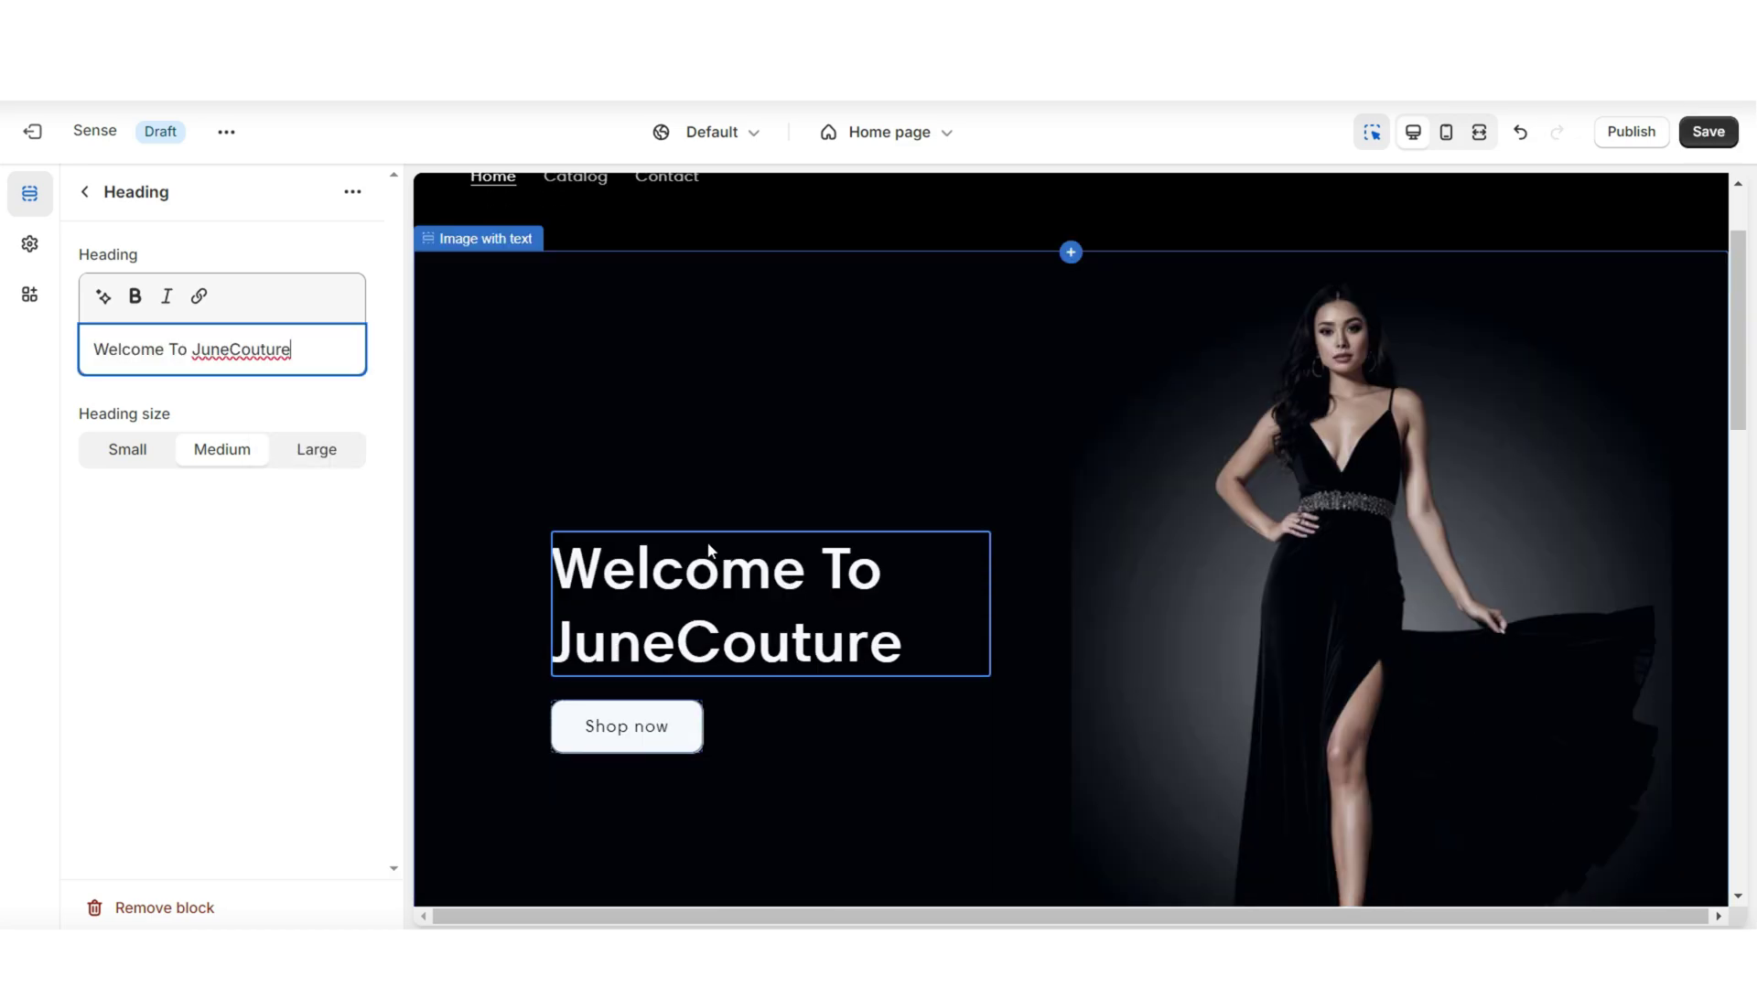
key(ctrl+a)
click(319, 453)
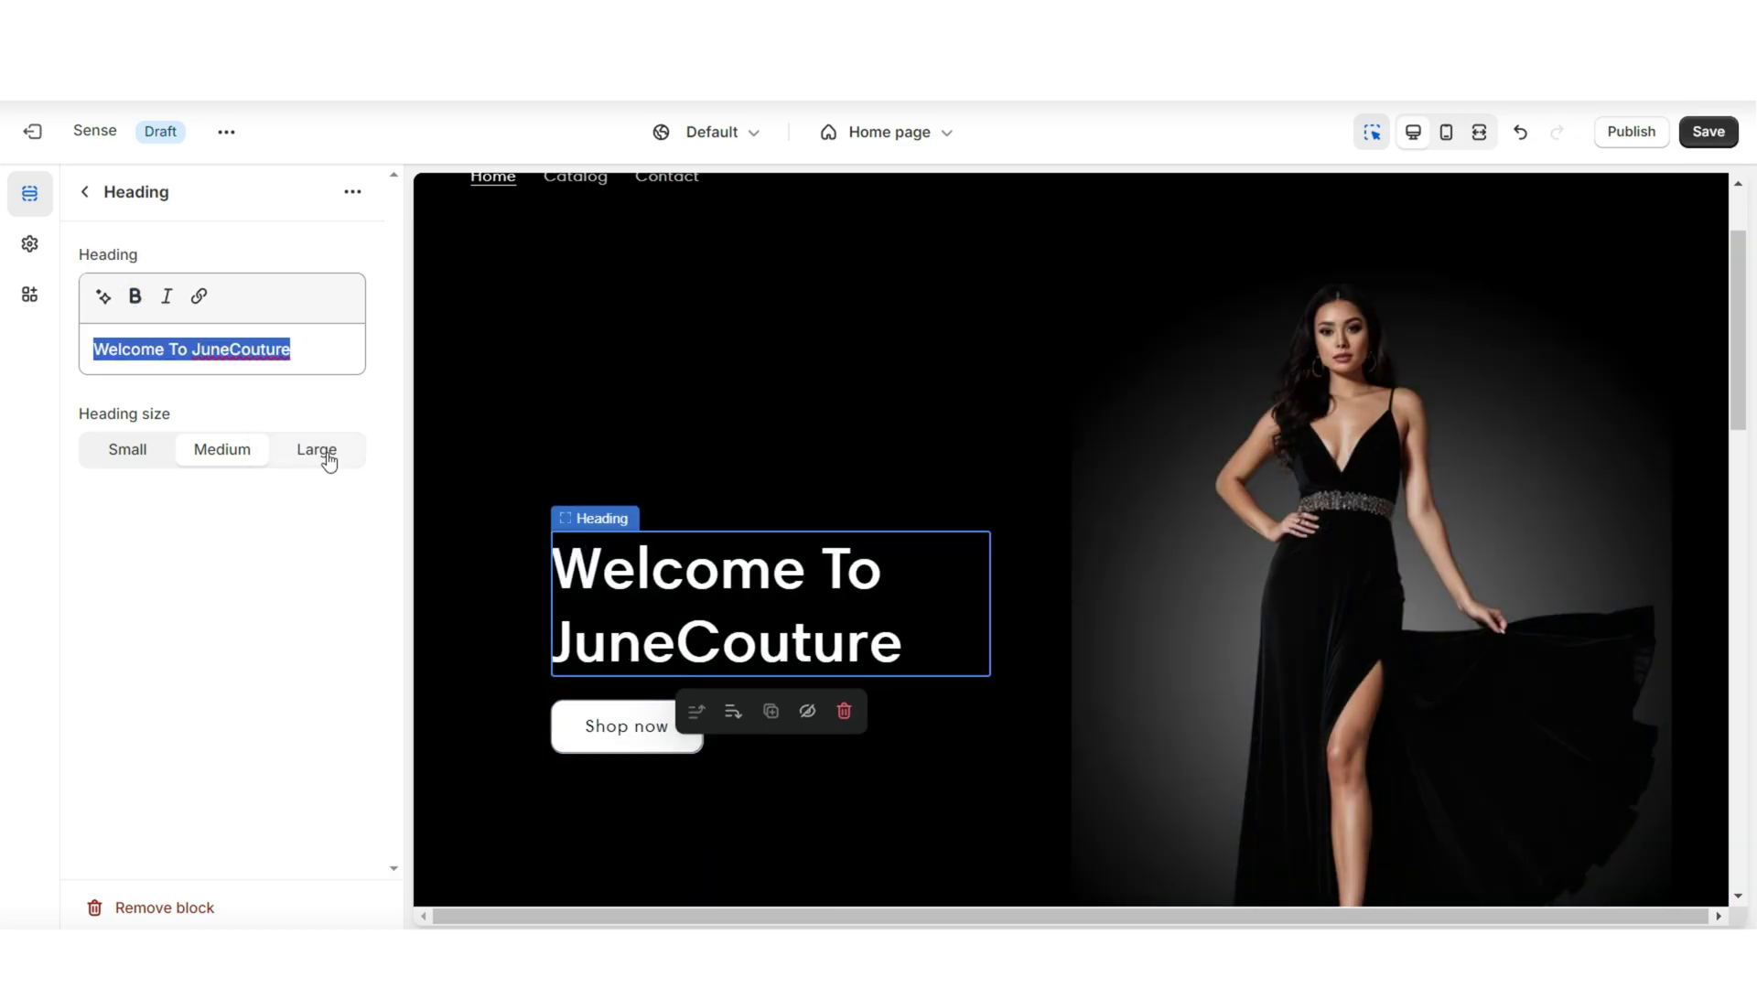
Add a Text block below the heading reading "All things accessories, shoes and apparel!" in bold italic Heading 5, and save the theme.
click(769, 675)
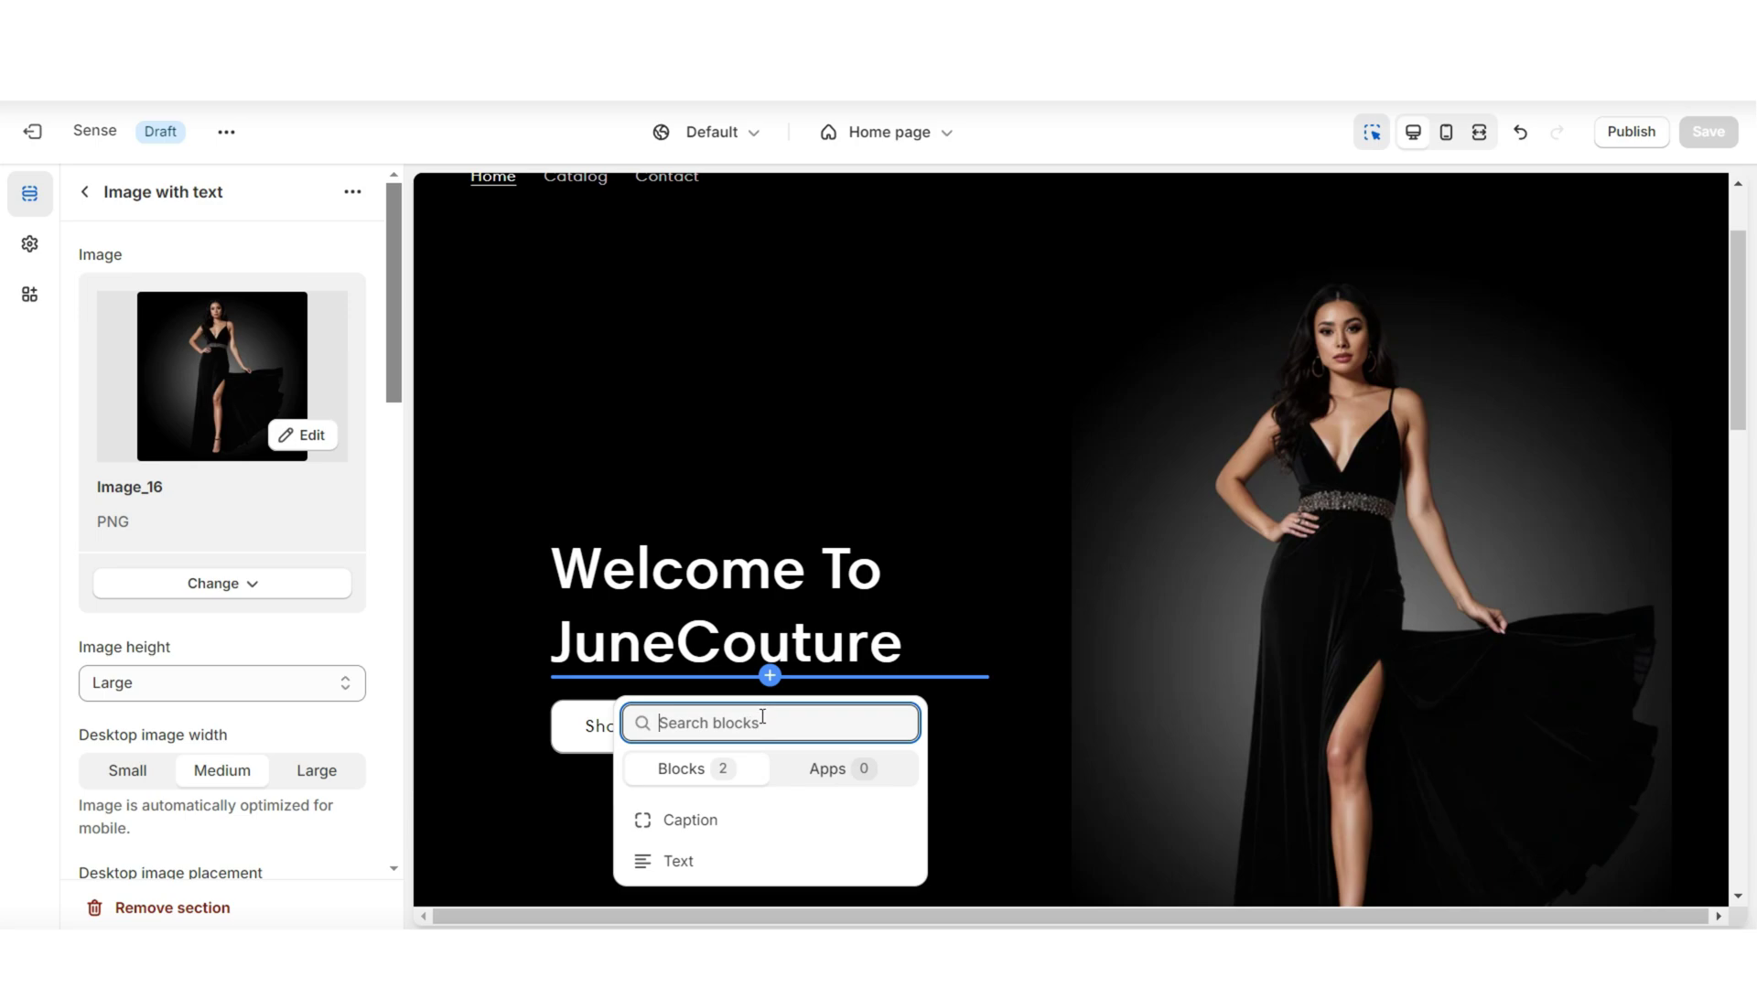
click(746, 859)
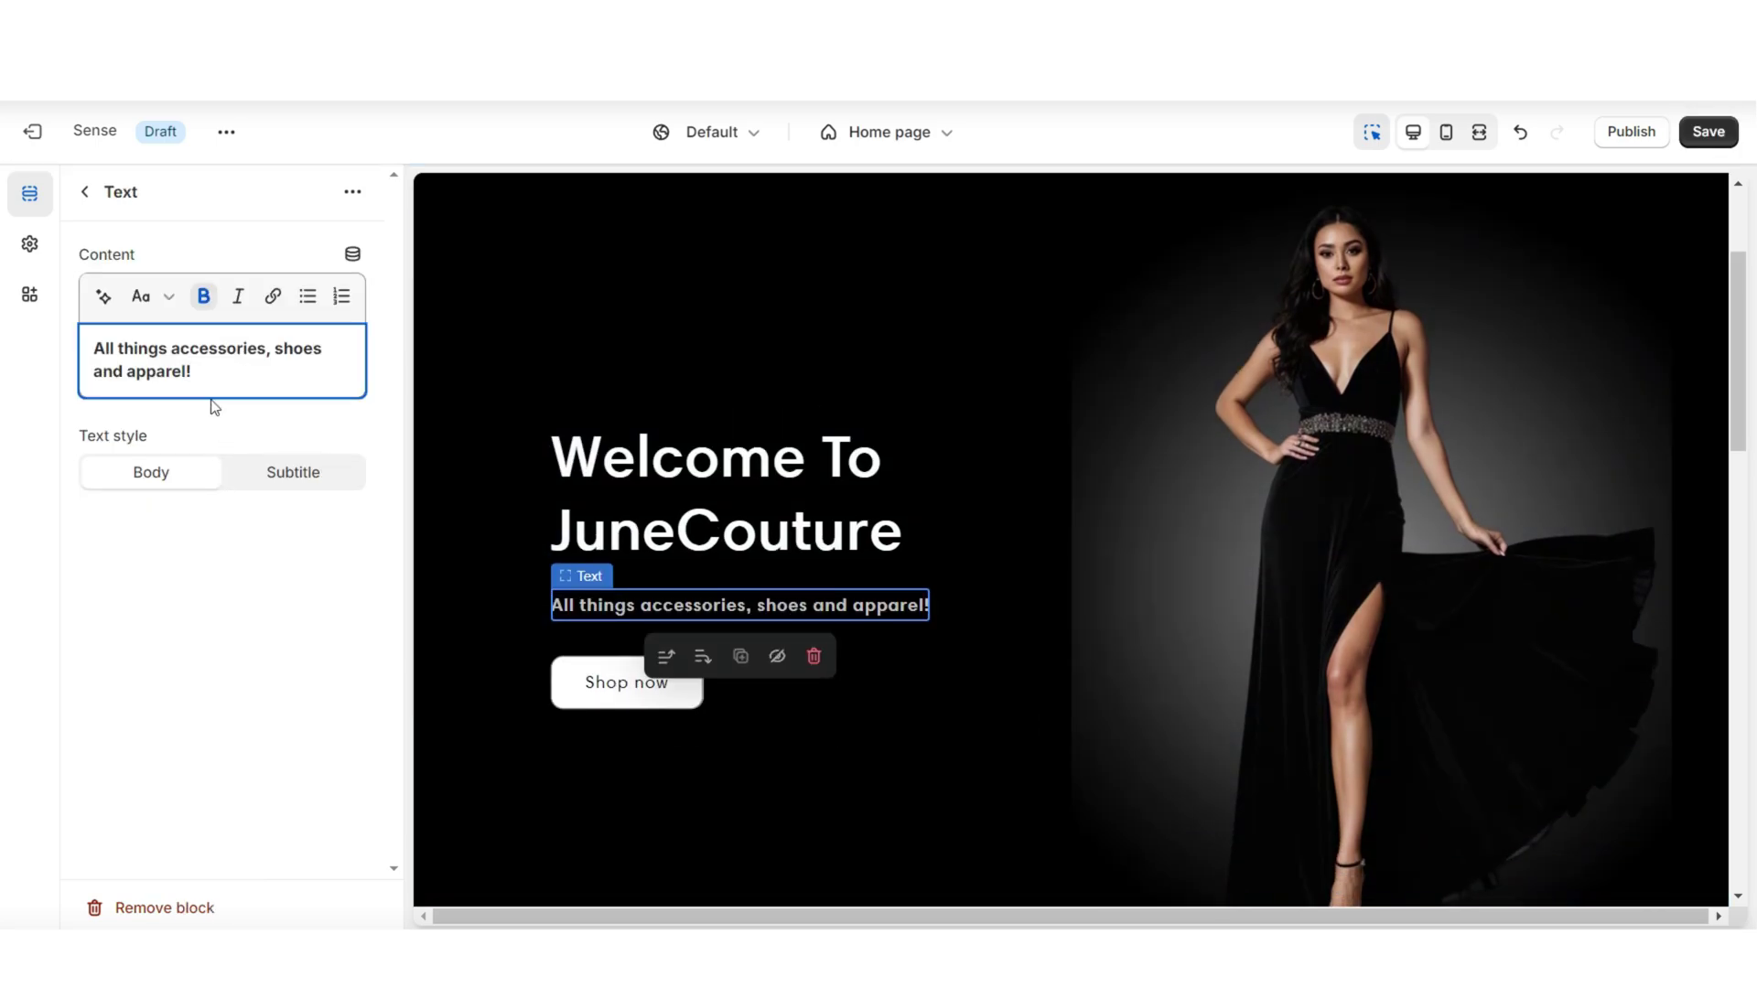
key(ctrl+a)
click(152, 295)
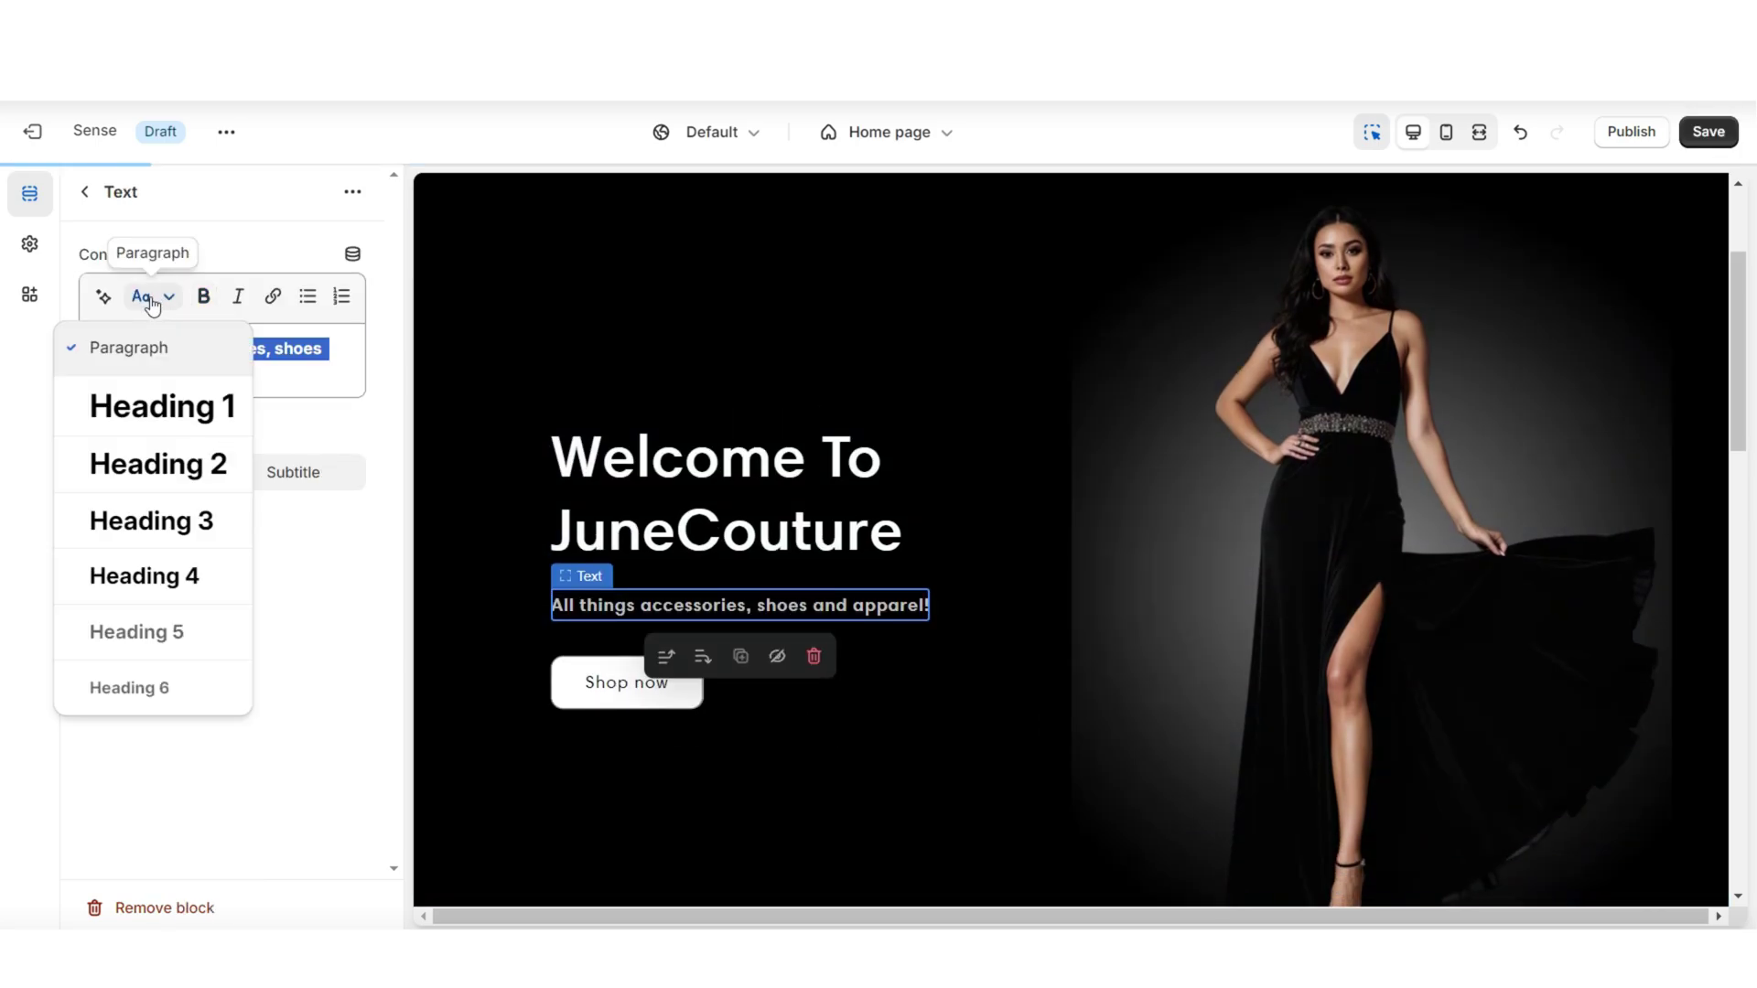
click(212, 462)
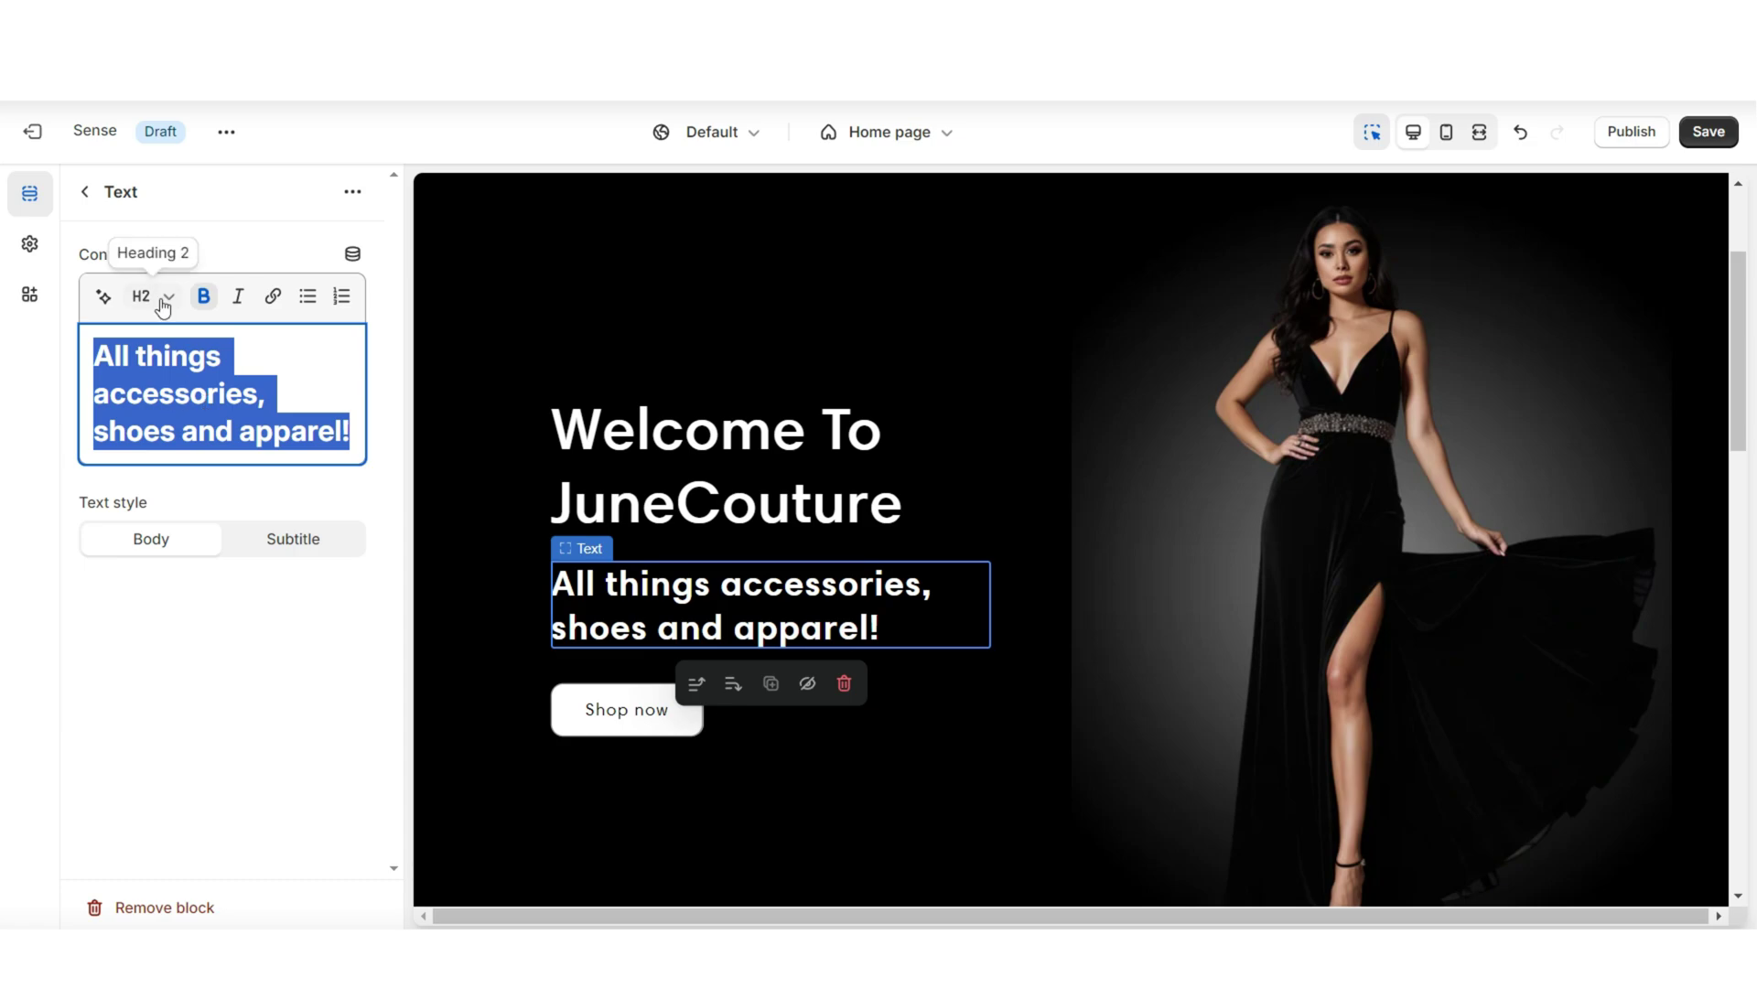
click(161, 300)
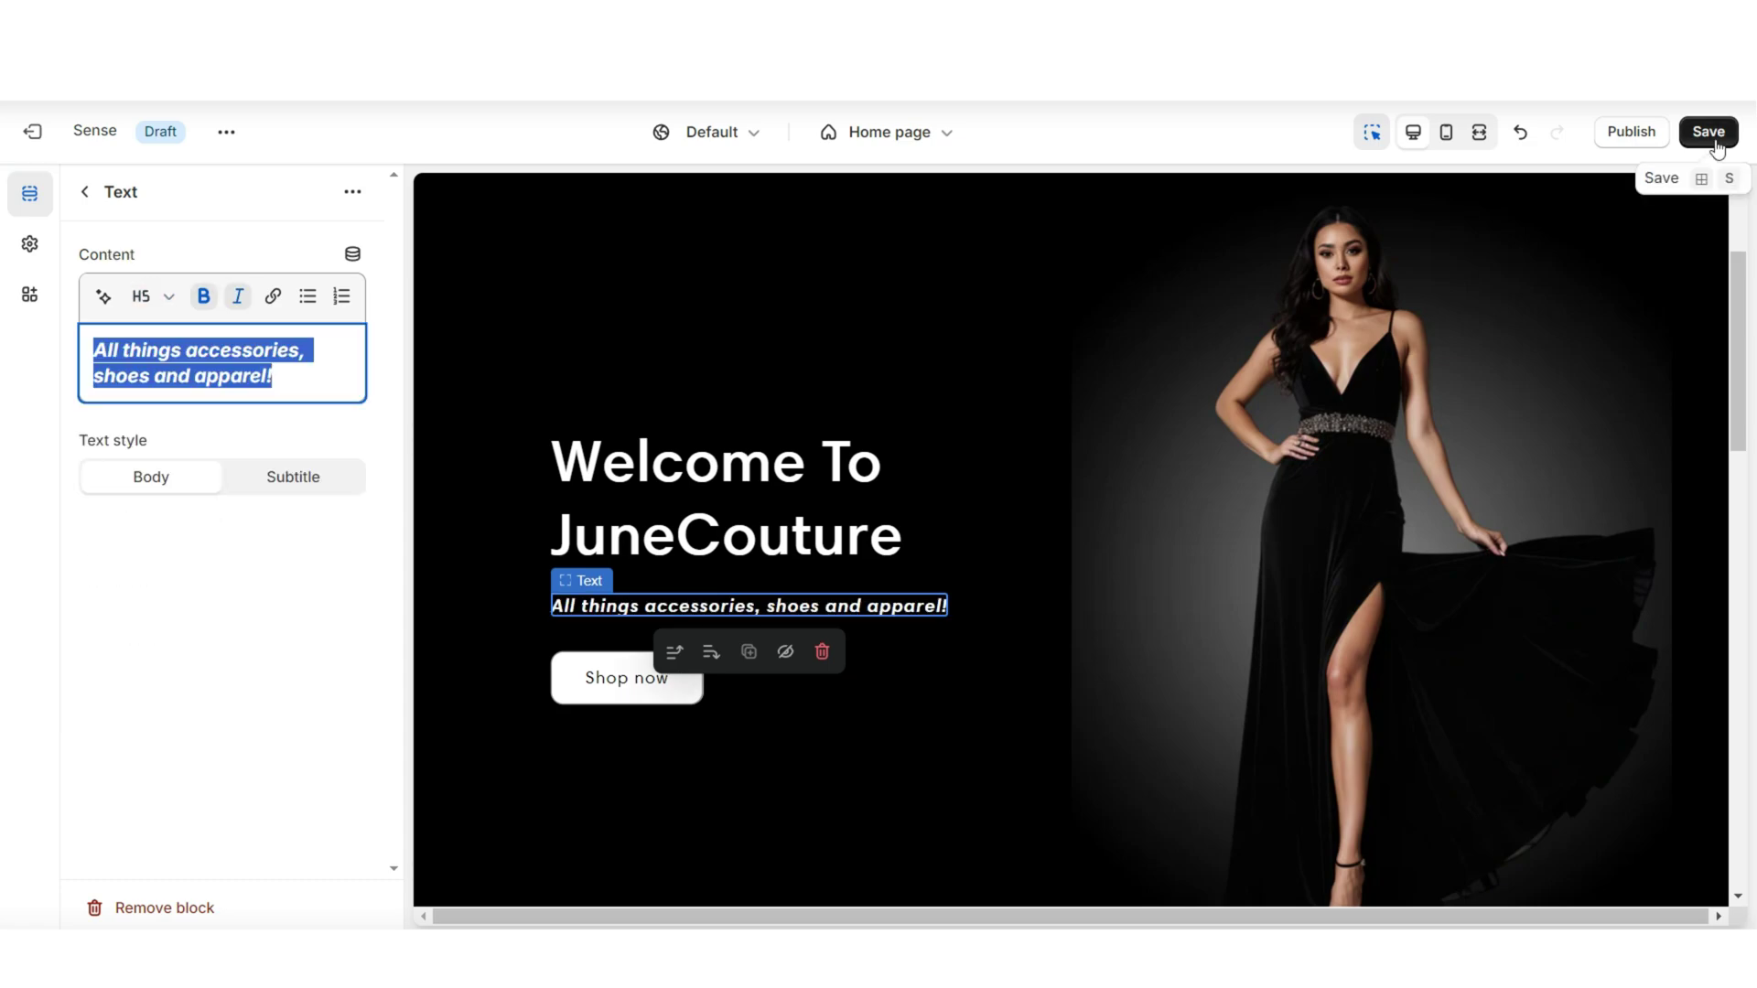
click(1718, 144)
Compare the desktop content alignments of the Image with text section and set the alignment to Right.
click(504, 362)
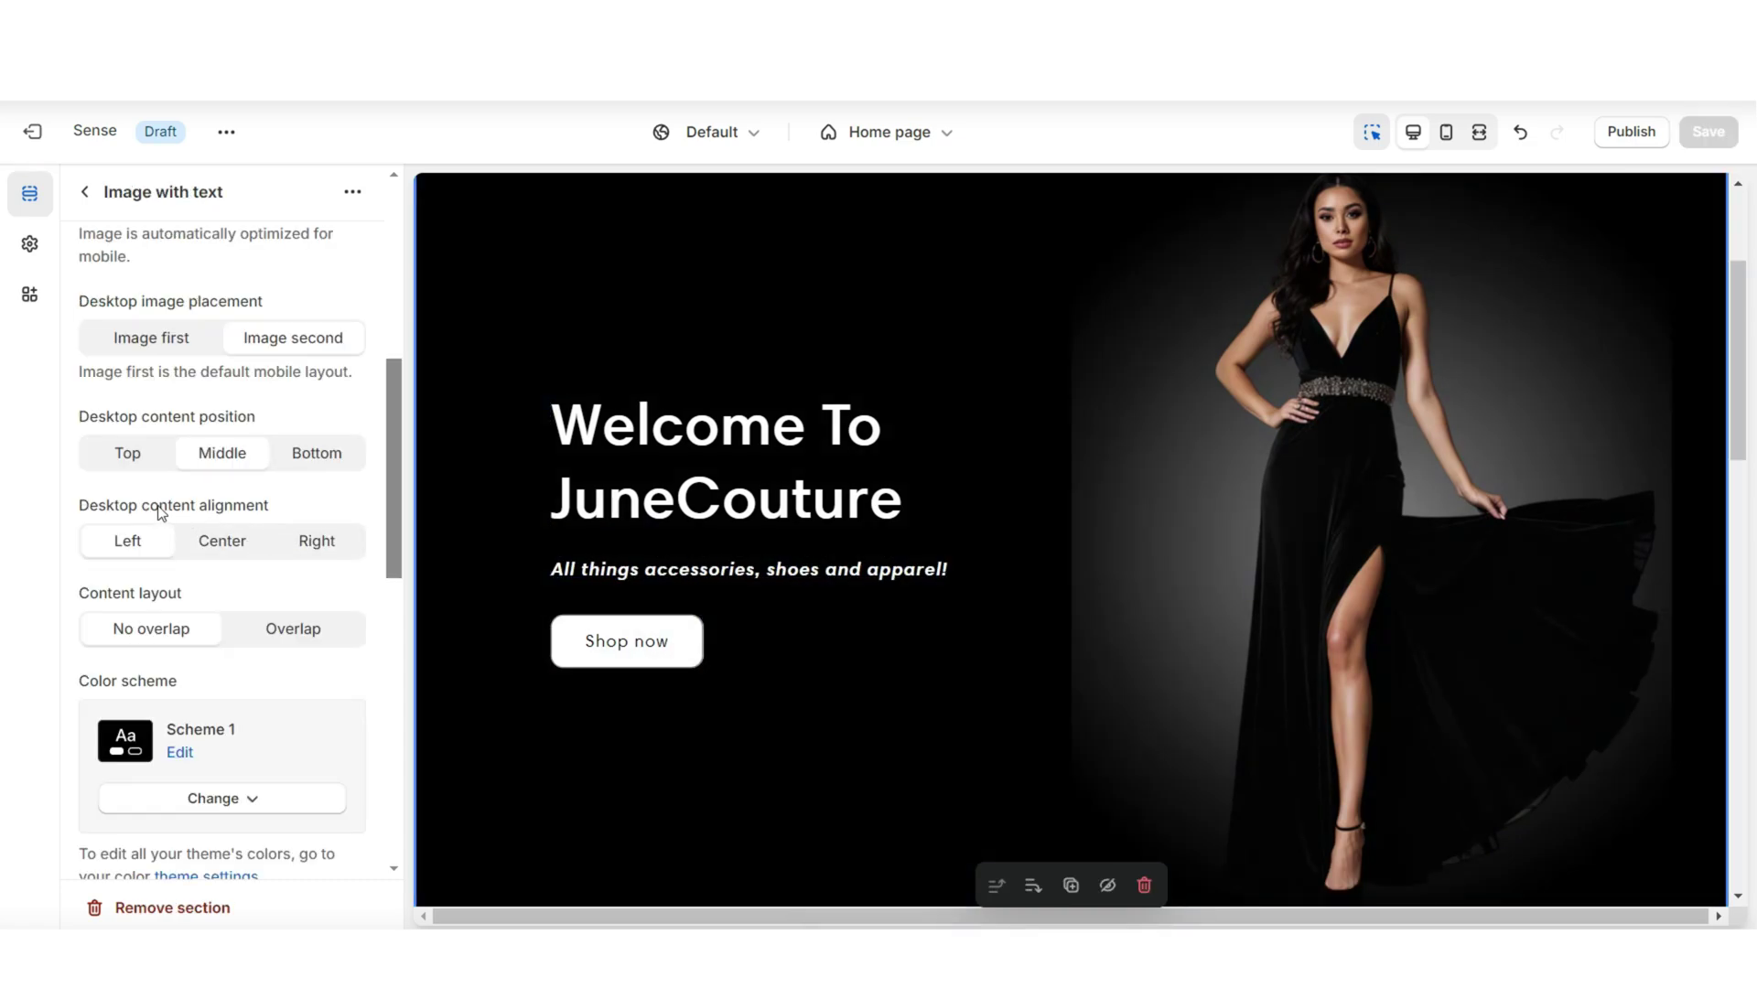
click(220, 543)
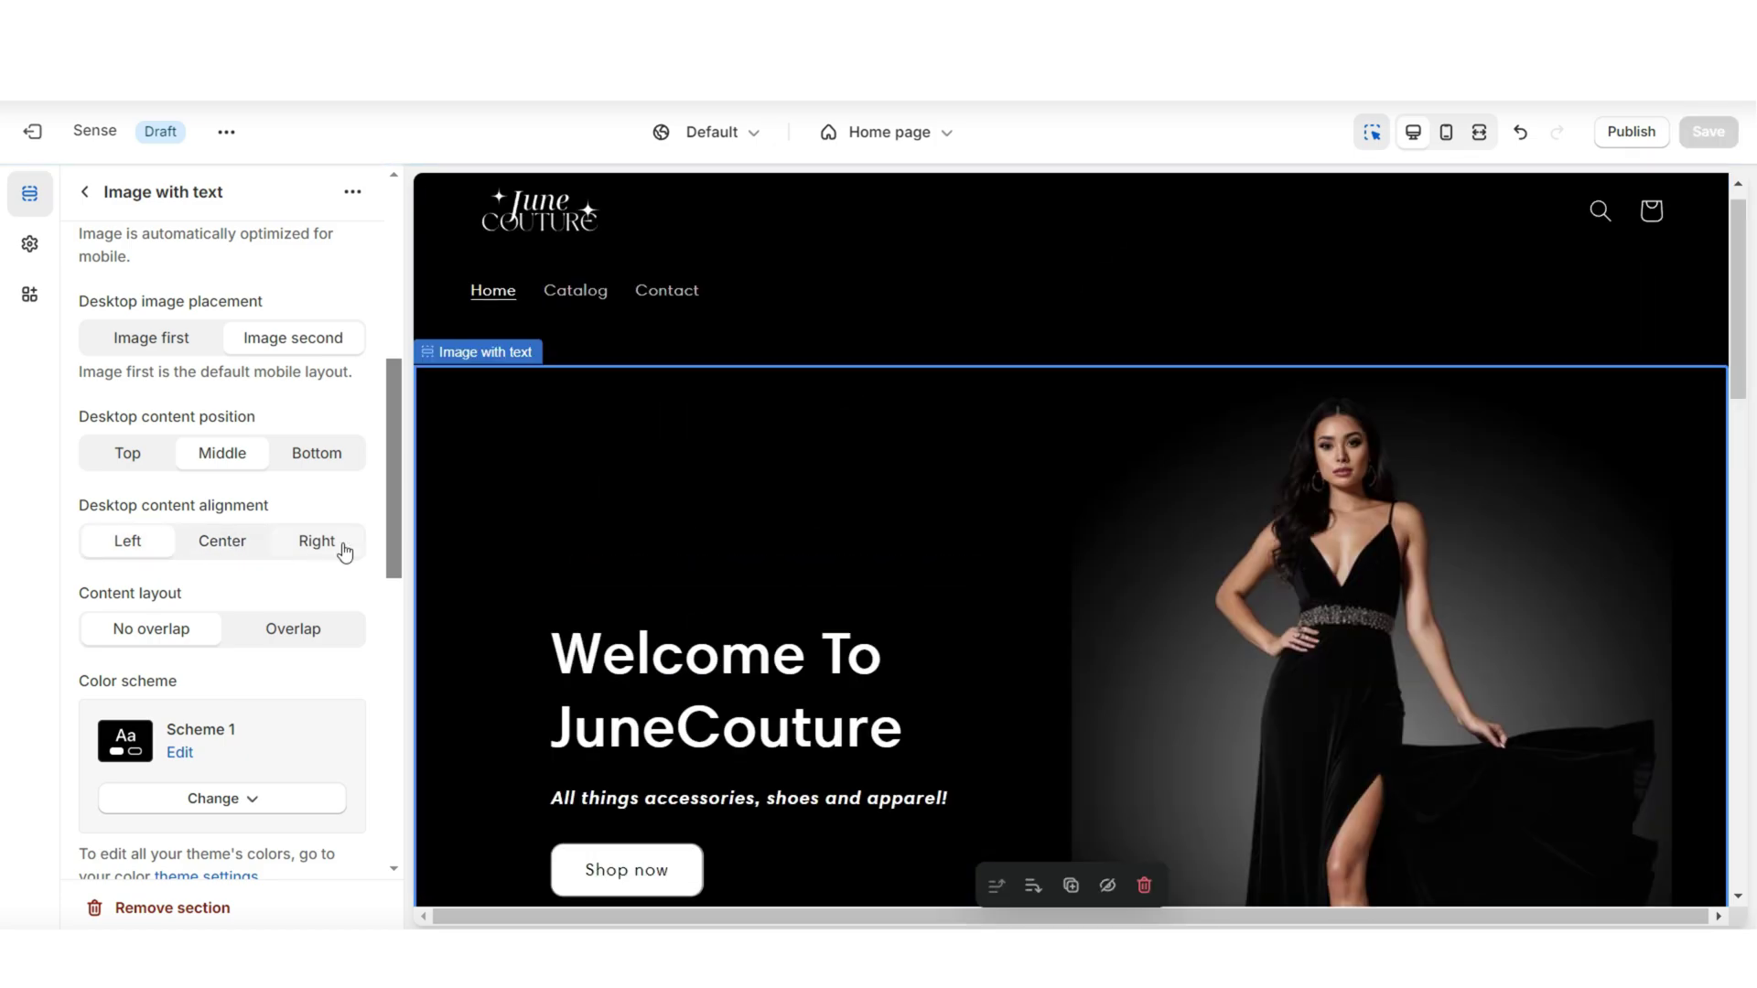
click(338, 546)
scroll(805, 641, down, 1)
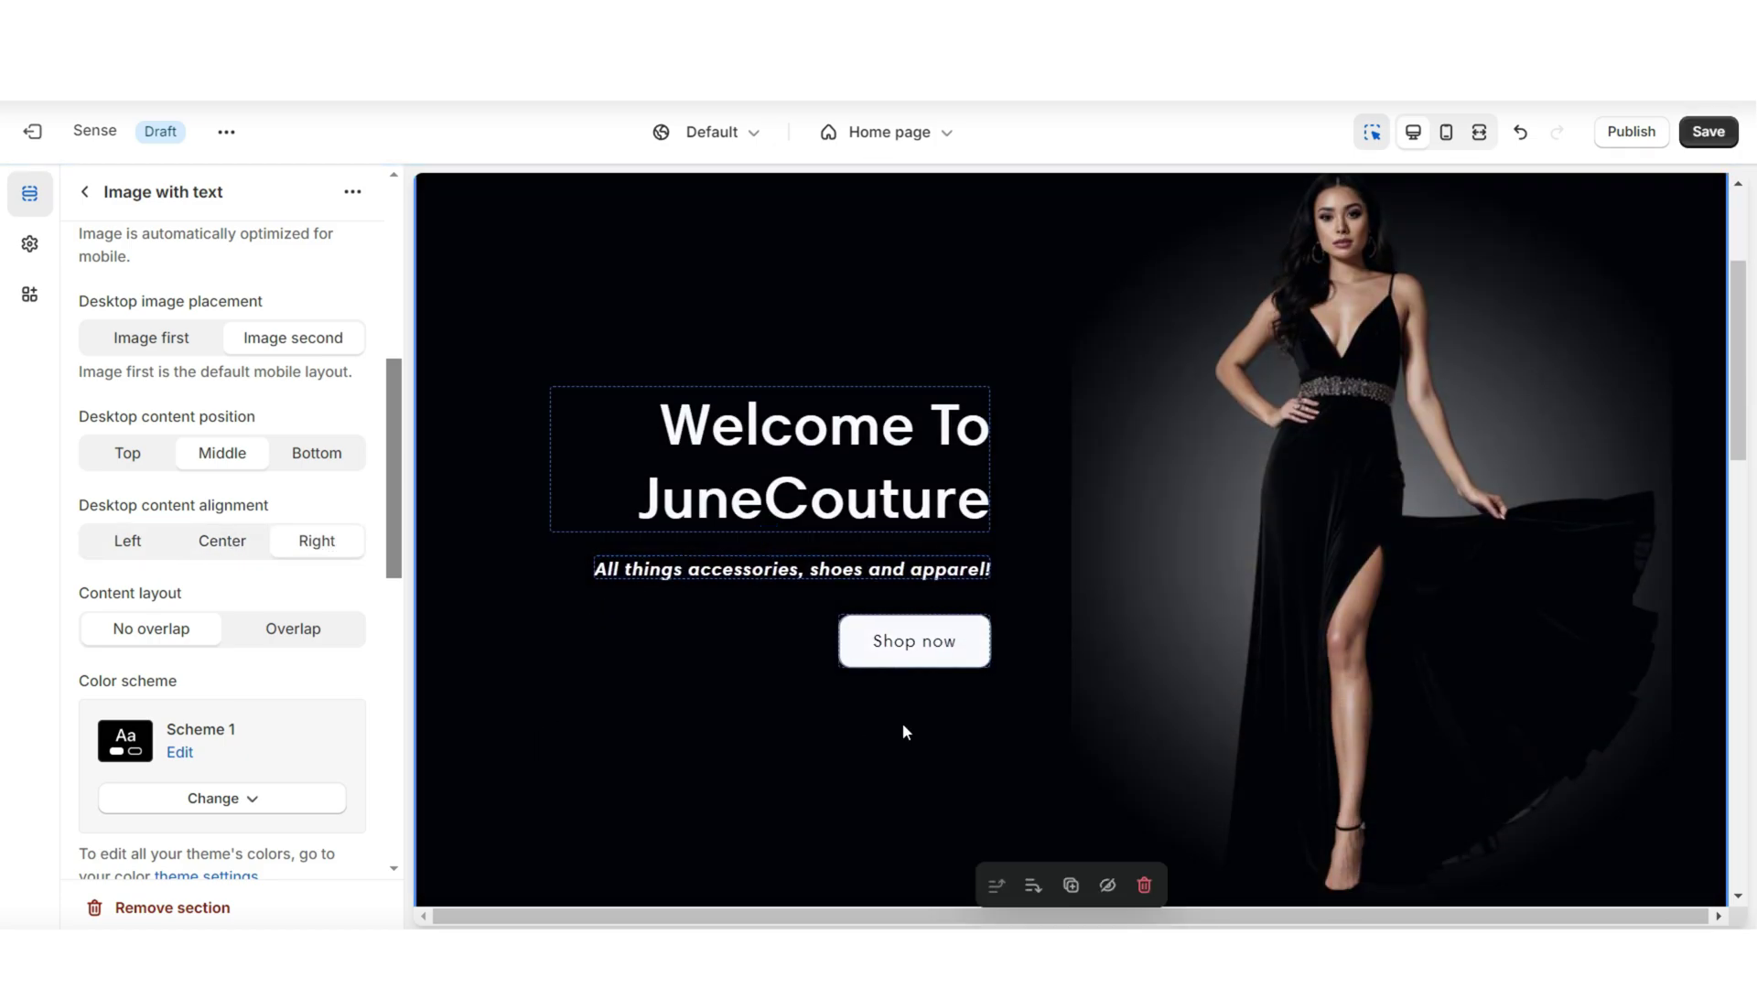
Change the hero button's label to "shop our products" and choose its link target from Collections.
click(841, 644)
text(shop our products)
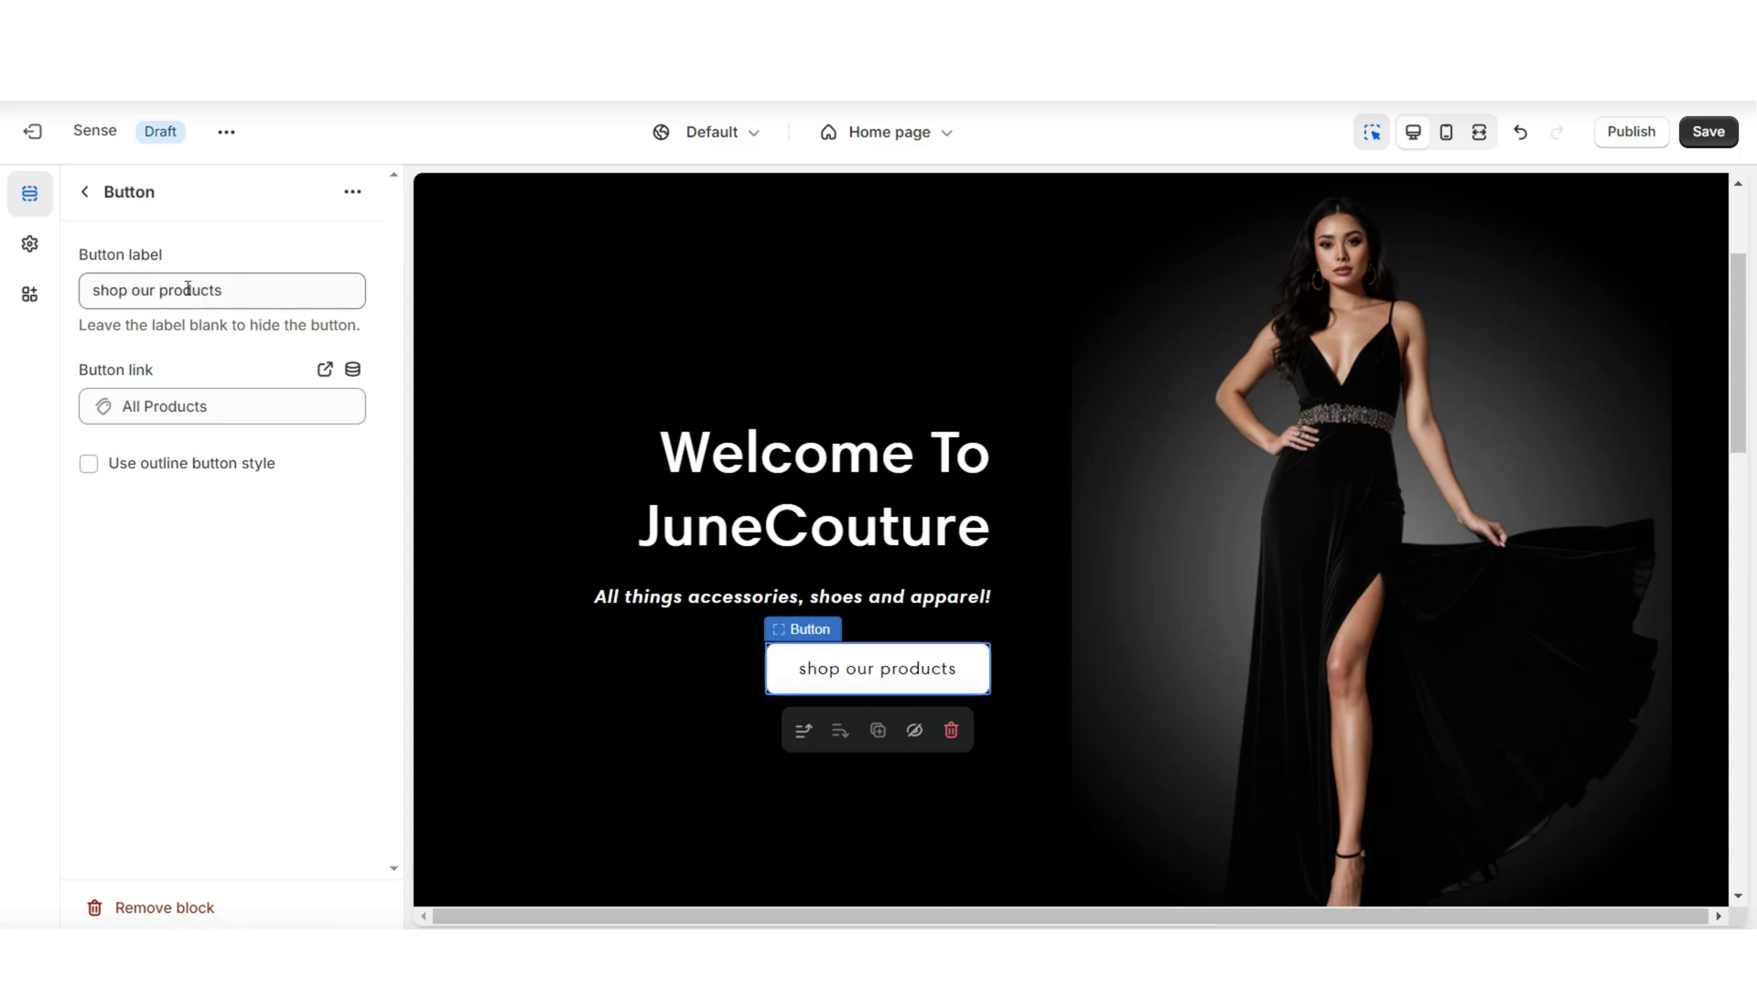
click(256, 407)
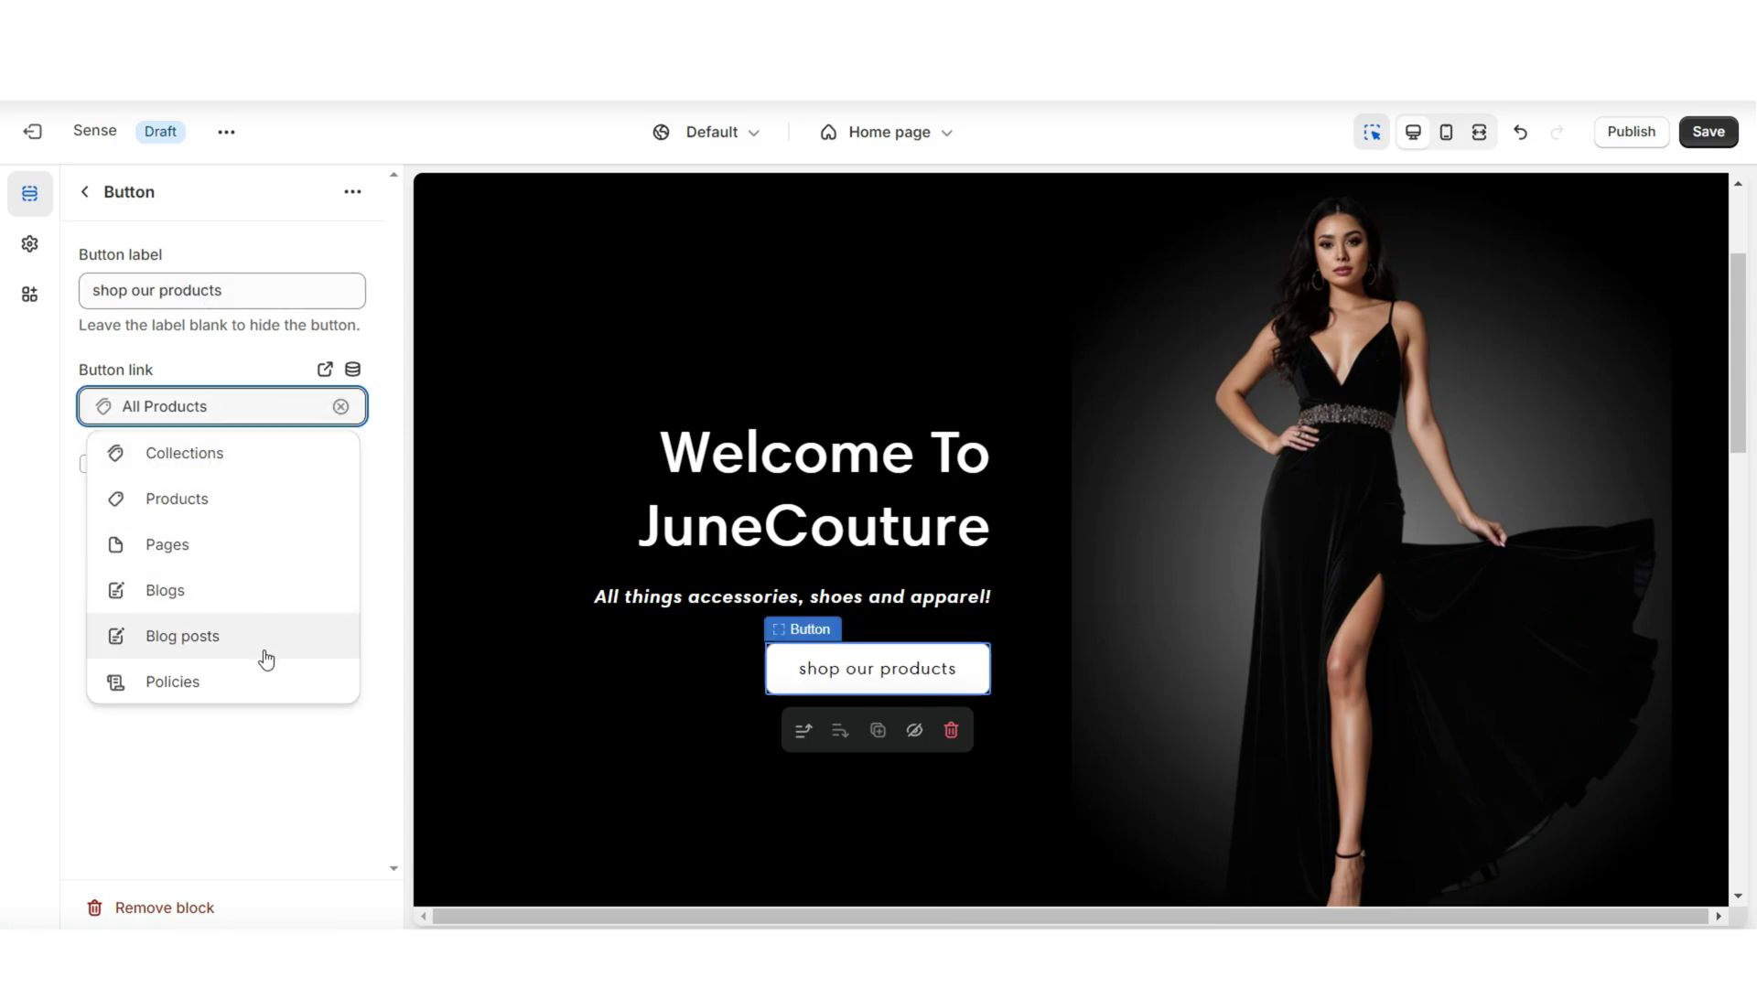
click(259, 458)
click(201, 312)
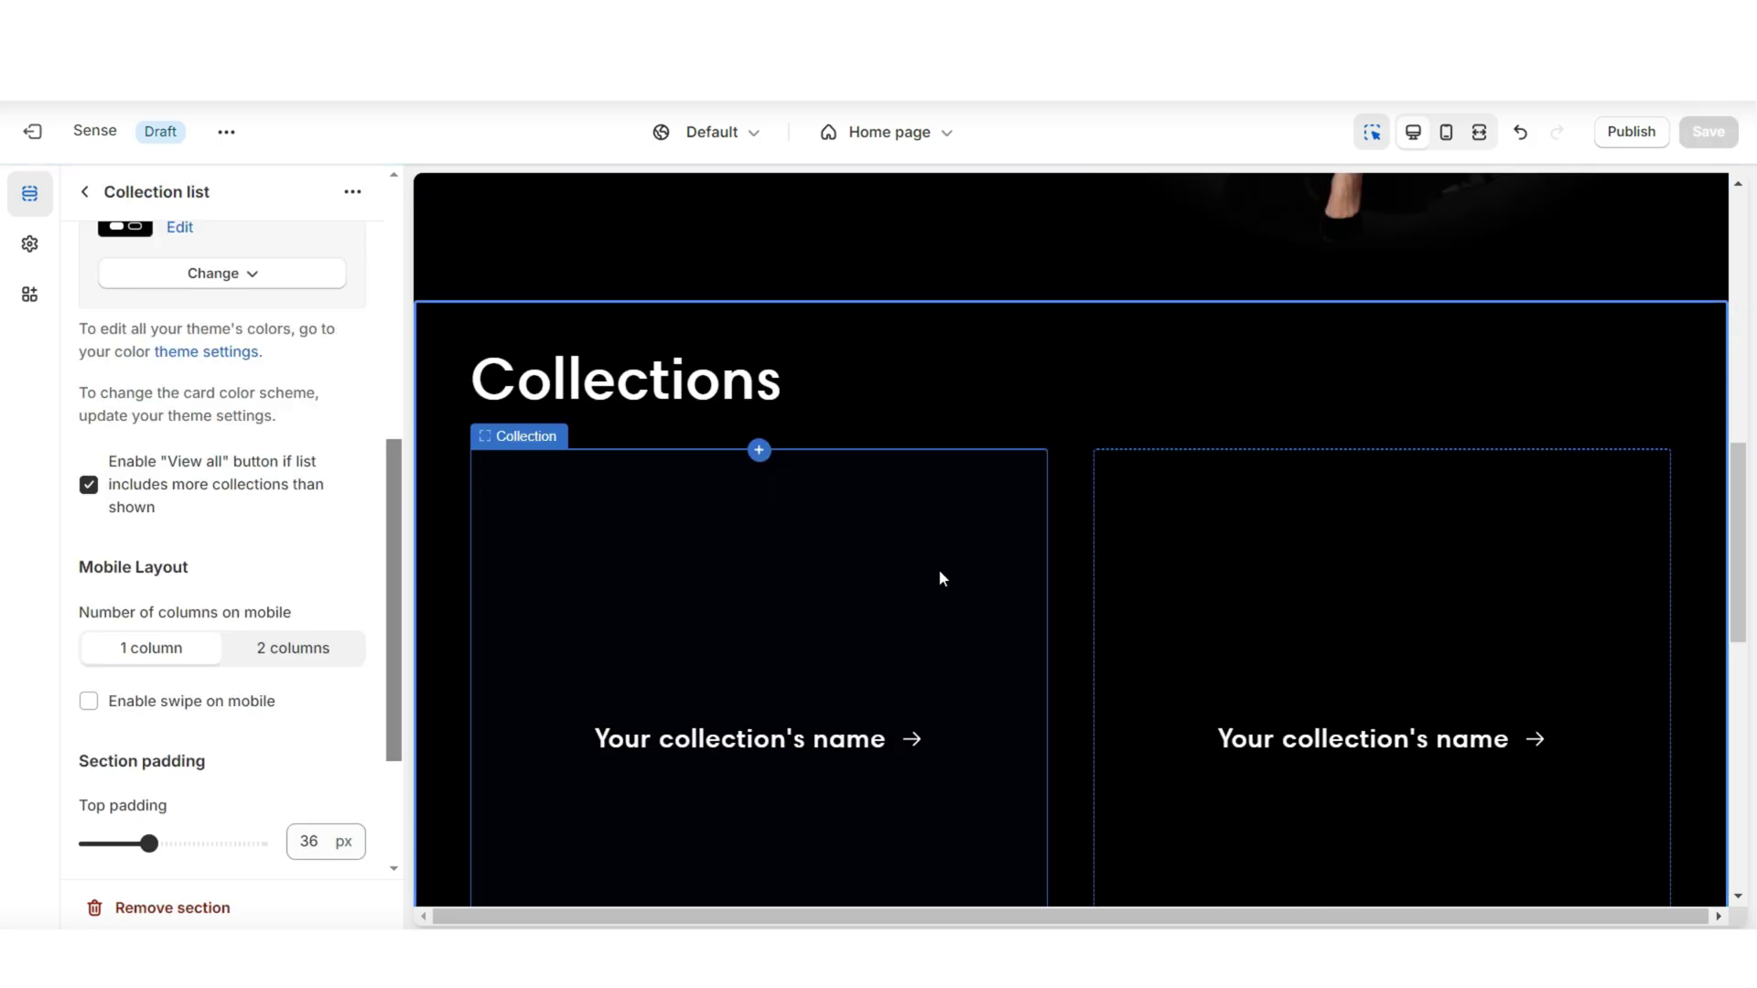
Change the Collection list heading to "Product Collections" and set its heading size to Small.
scroll(939, 577, down, 2)
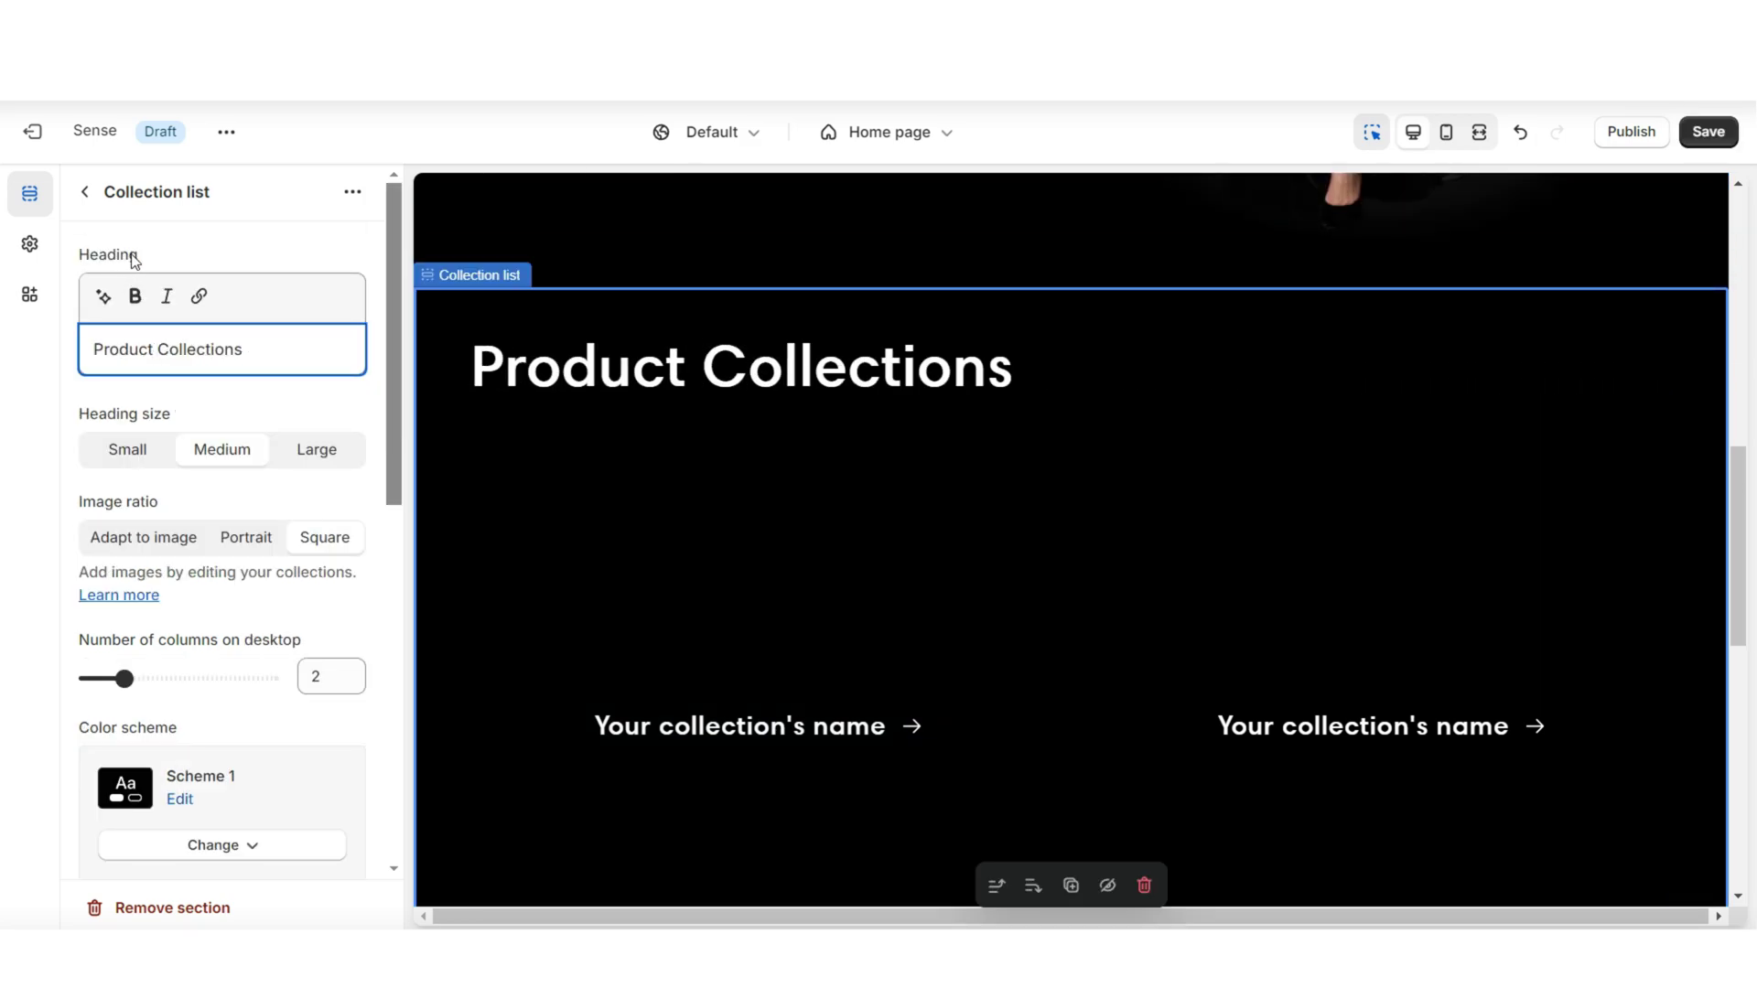
click(139, 451)
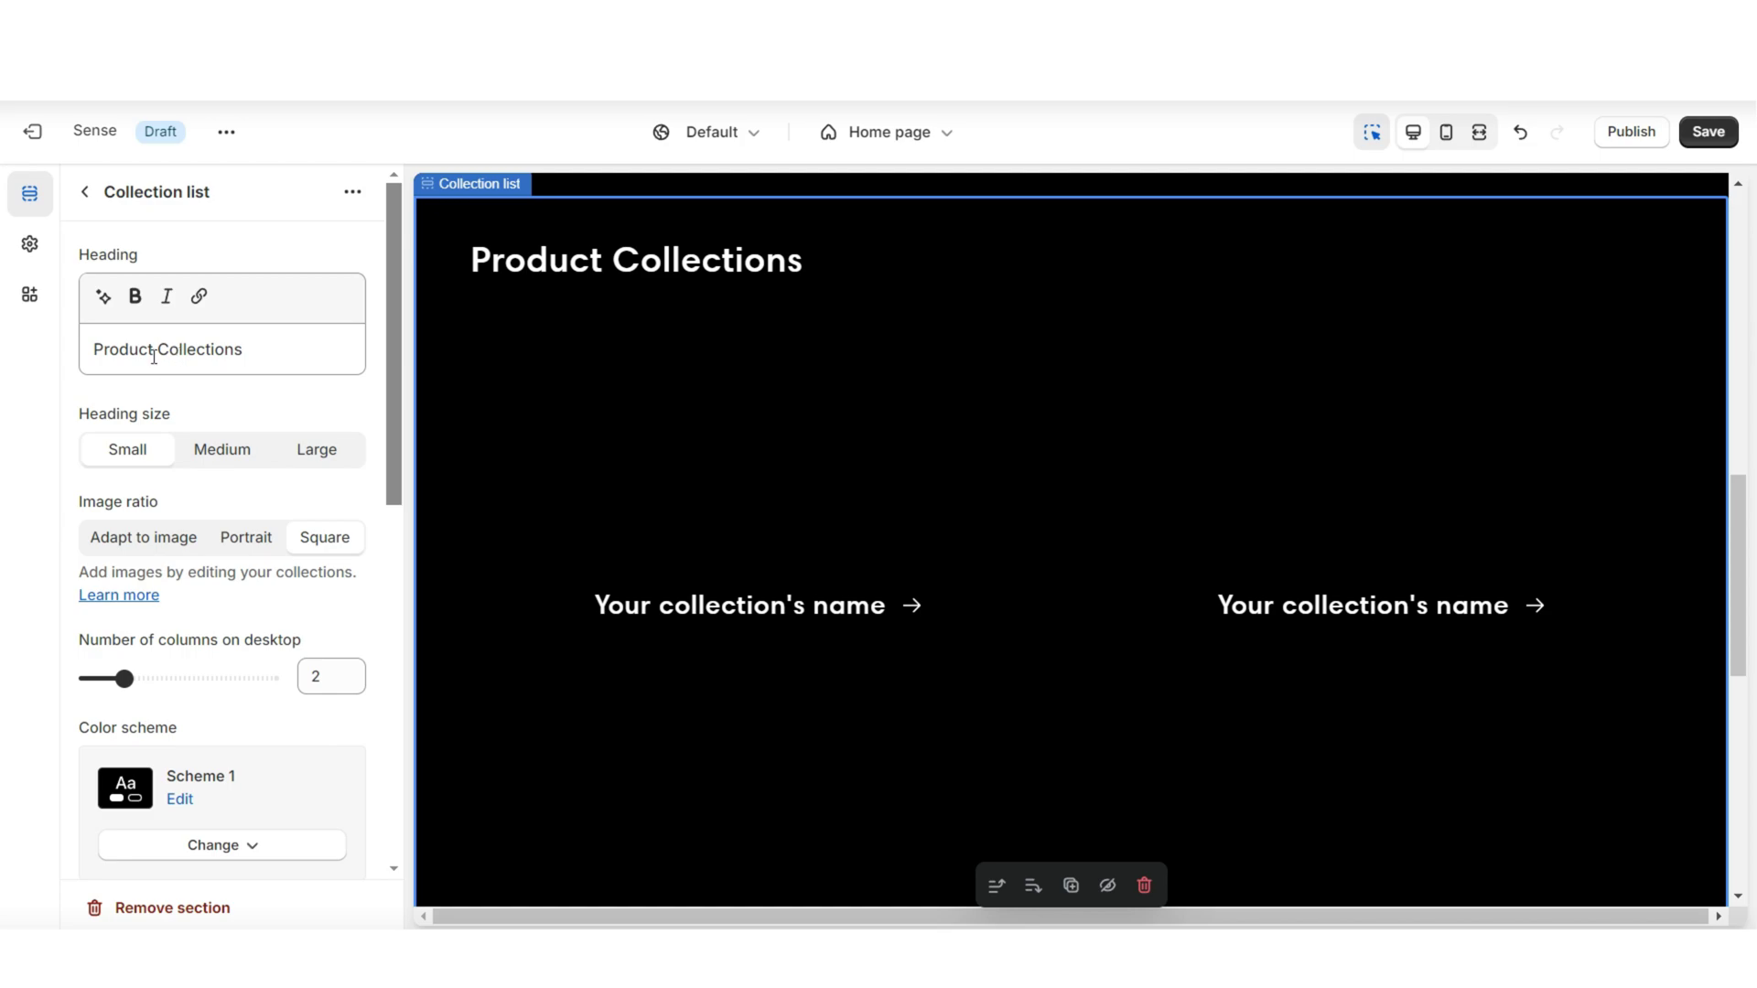
Check the Collection list in the mobile preview, set it to 2 columns on mobile and enable swipe on mobile.
scroll(154, 357, down, 10)
click(1446, 132)
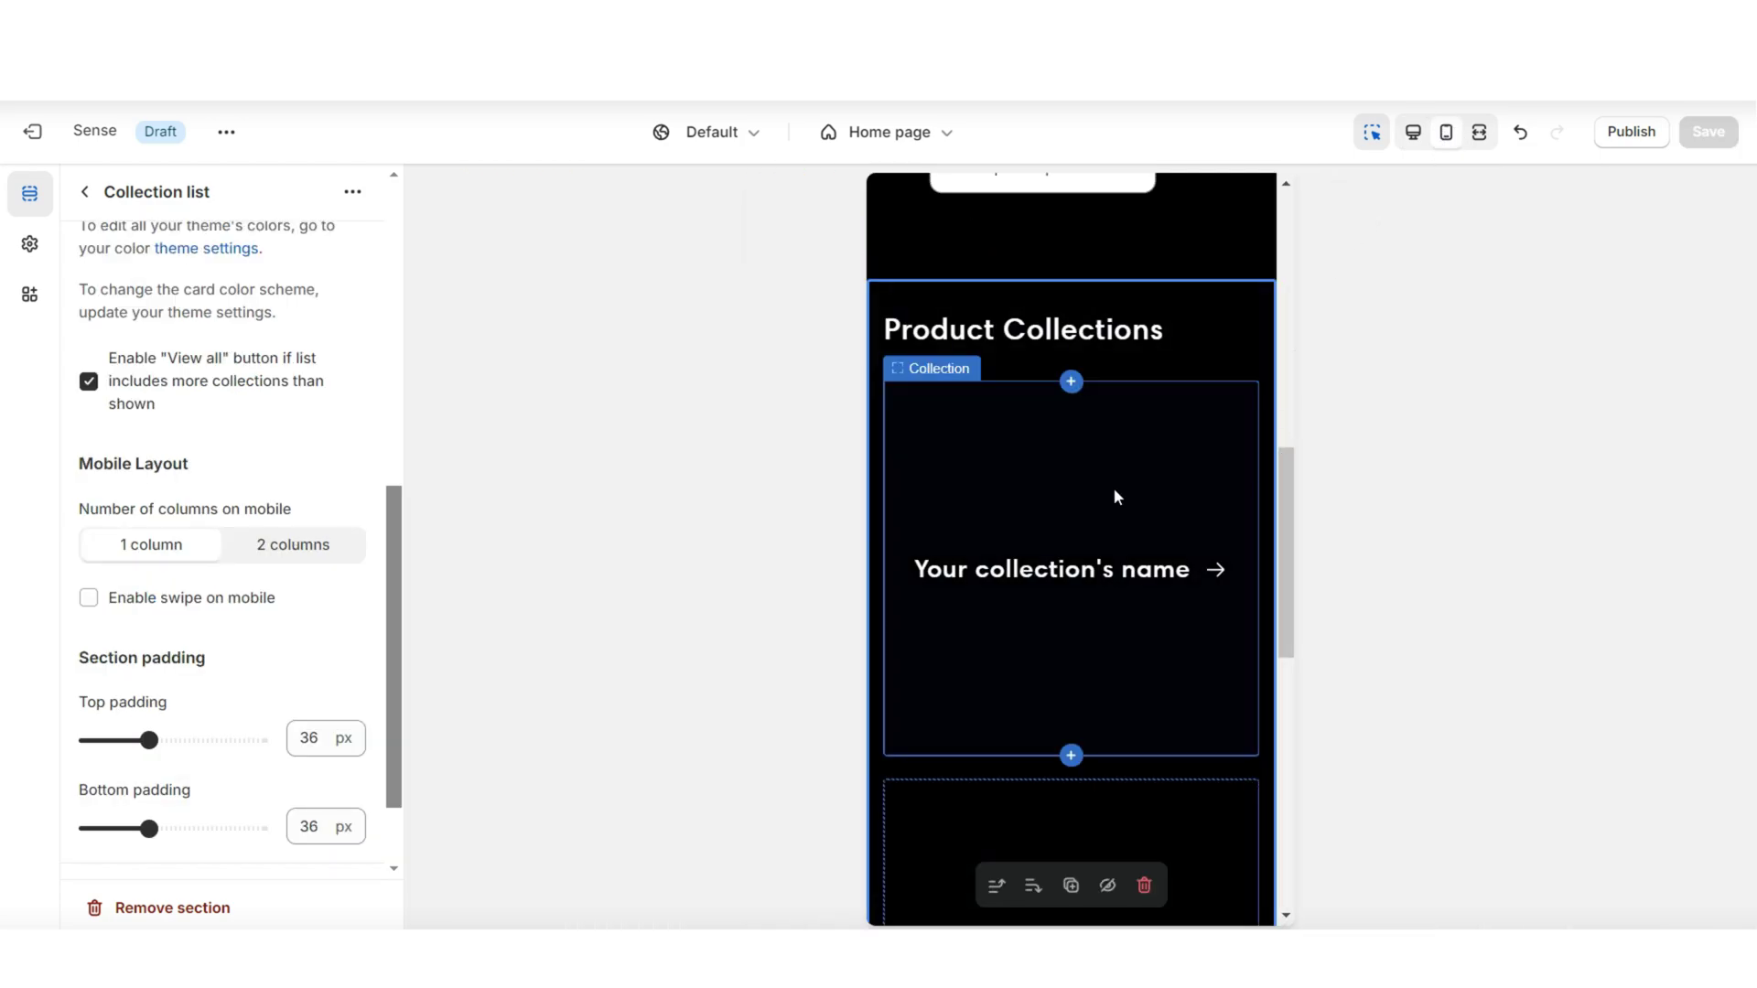
scroll(1113, 492, down, 3)
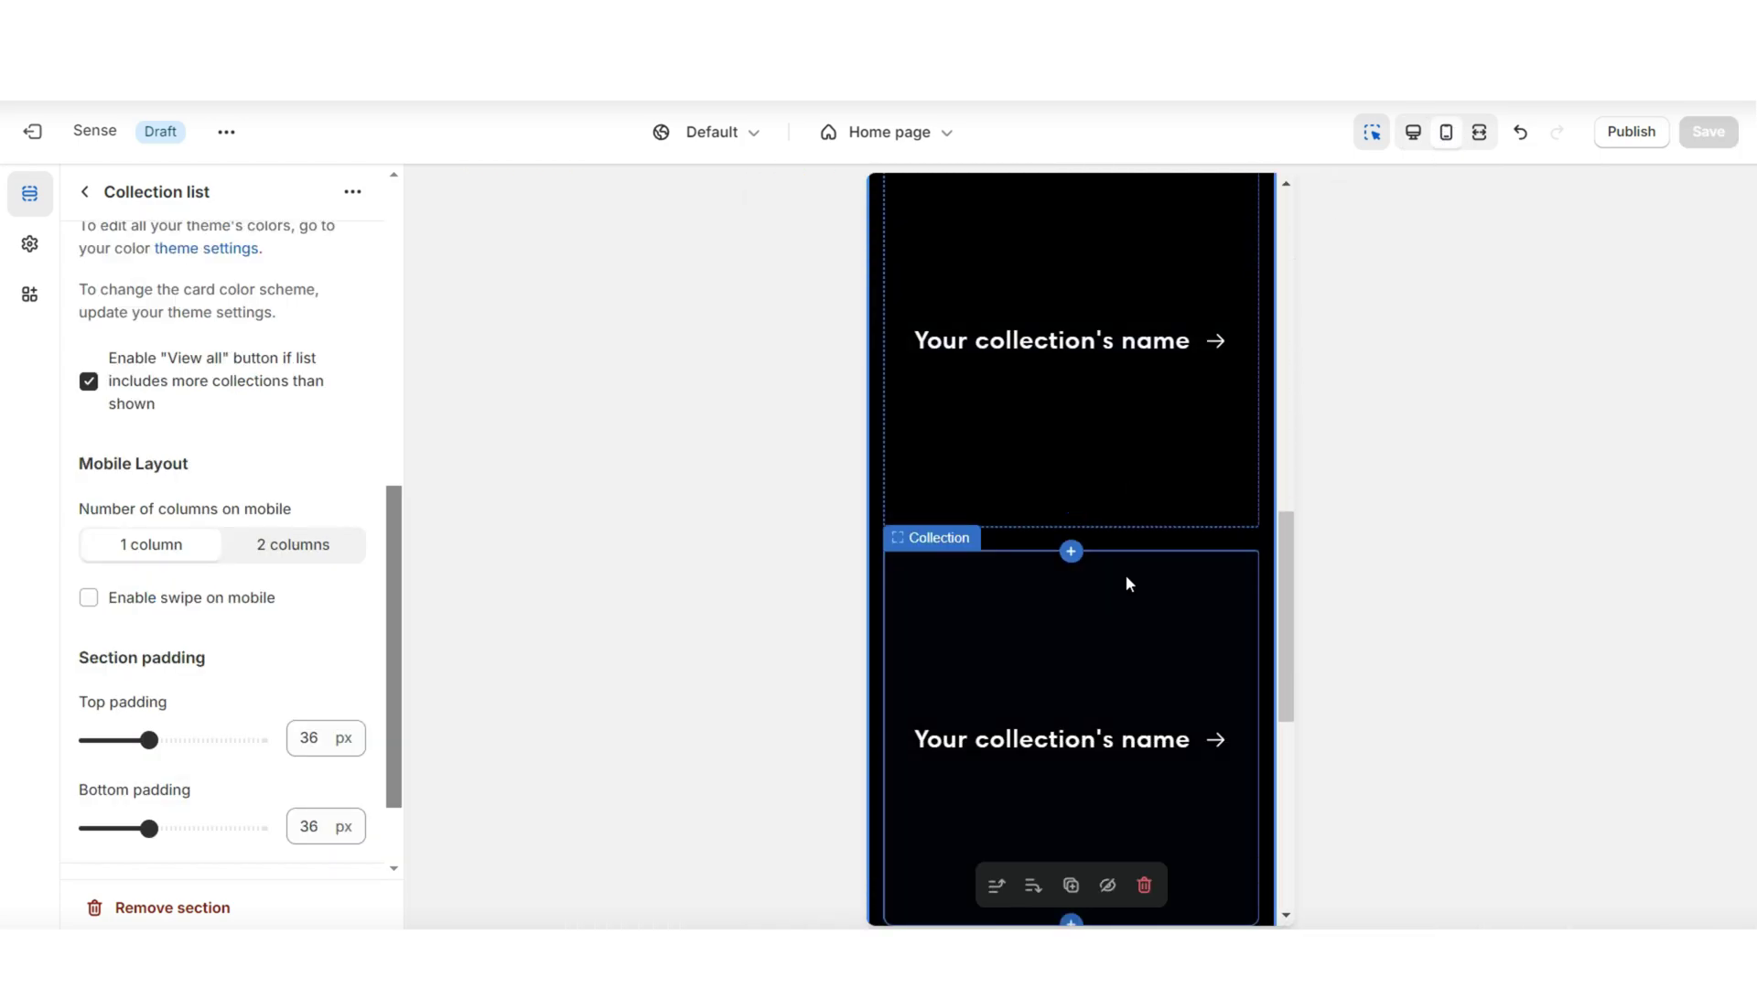
scroll(275, 412, down, 1)
click(293, 430)
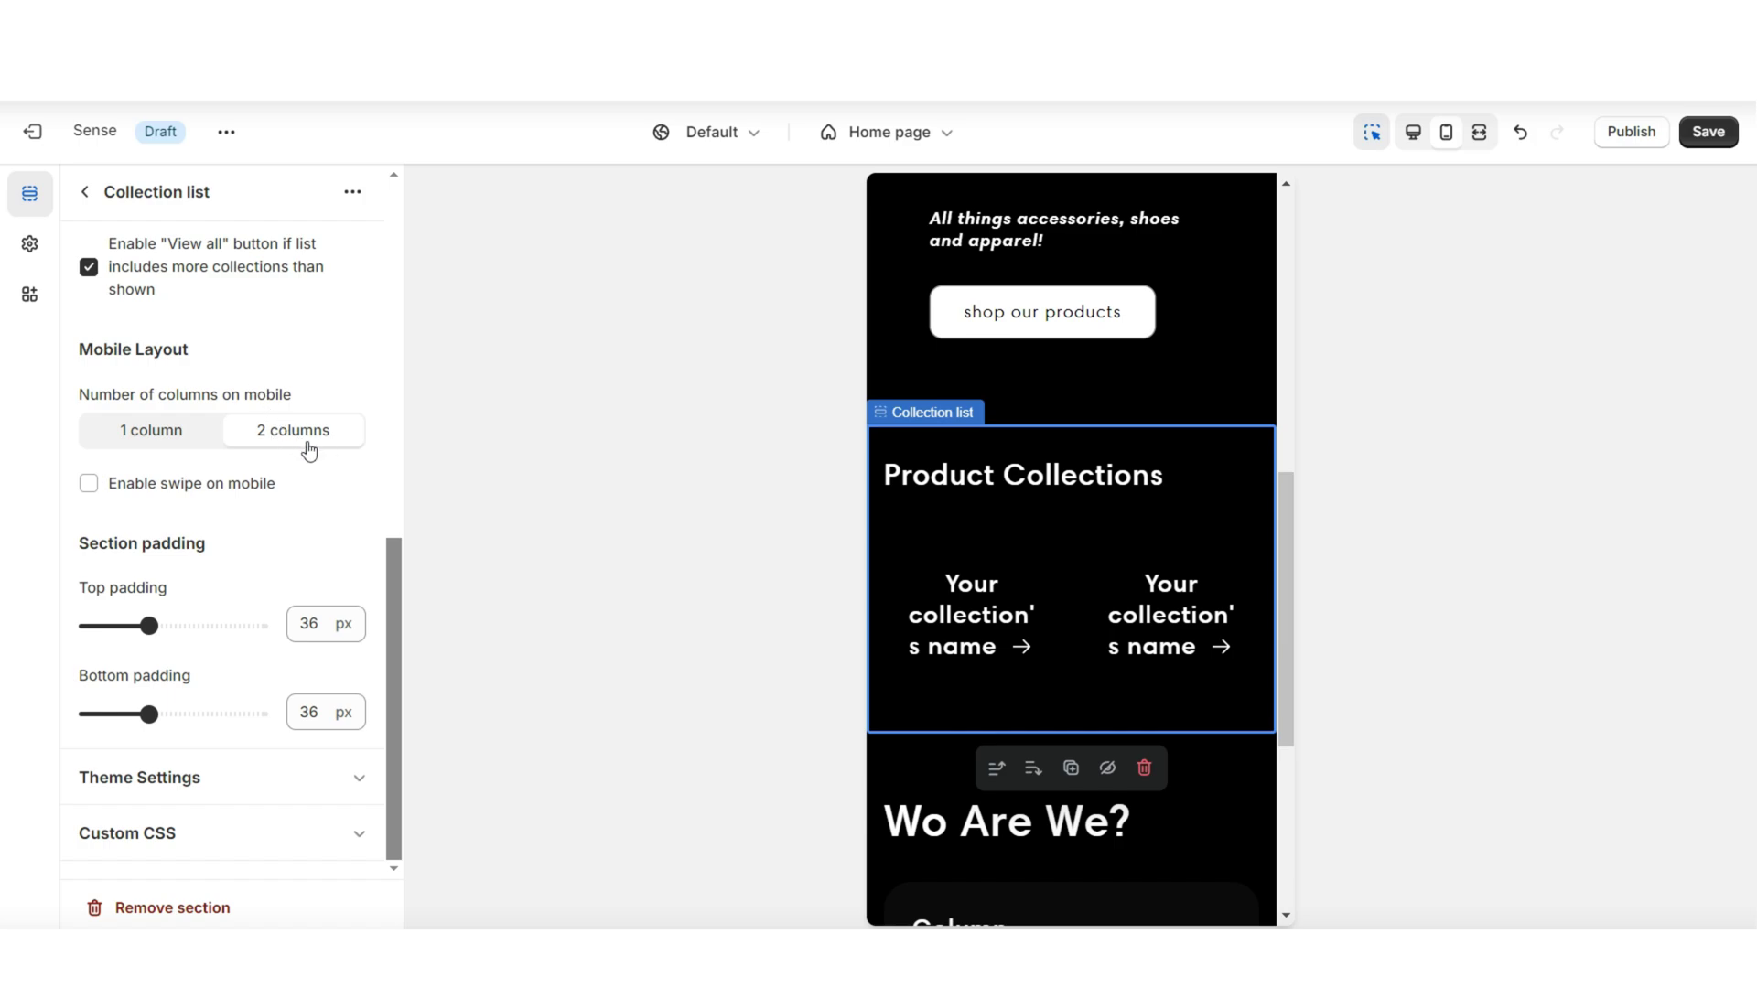
click(88, 483)
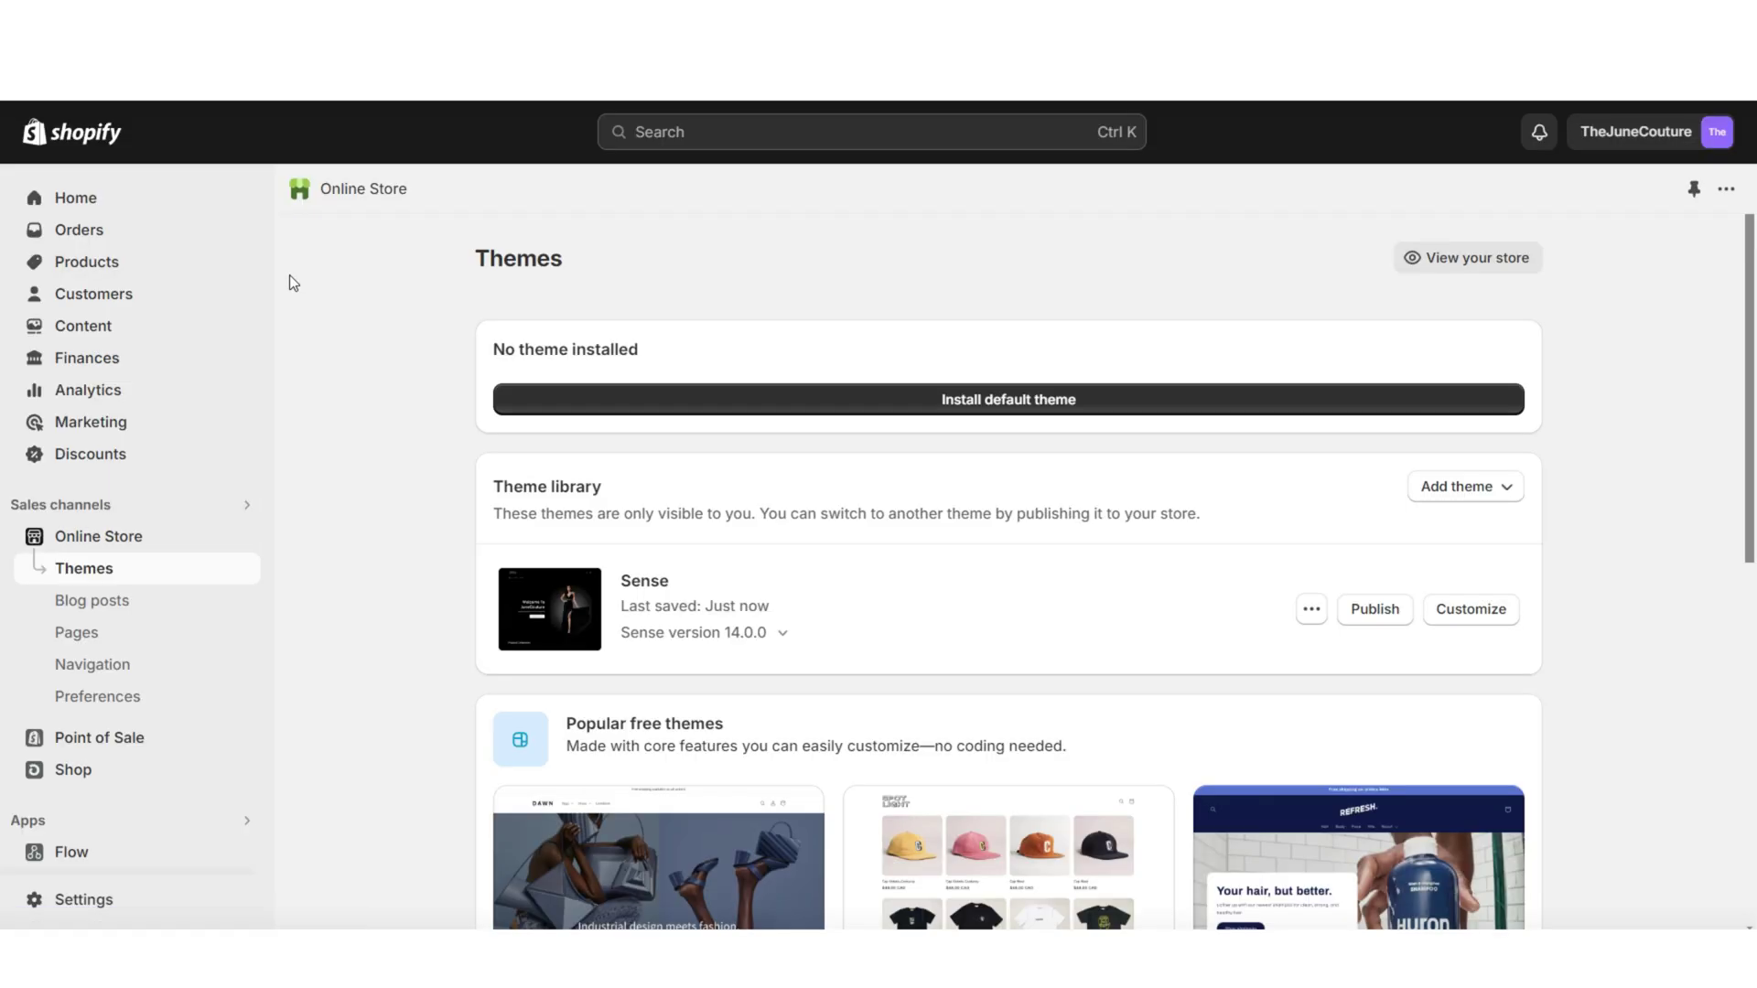
Start a new product collection in the Shopify admin and title it "Dresses".
click(196, 265)
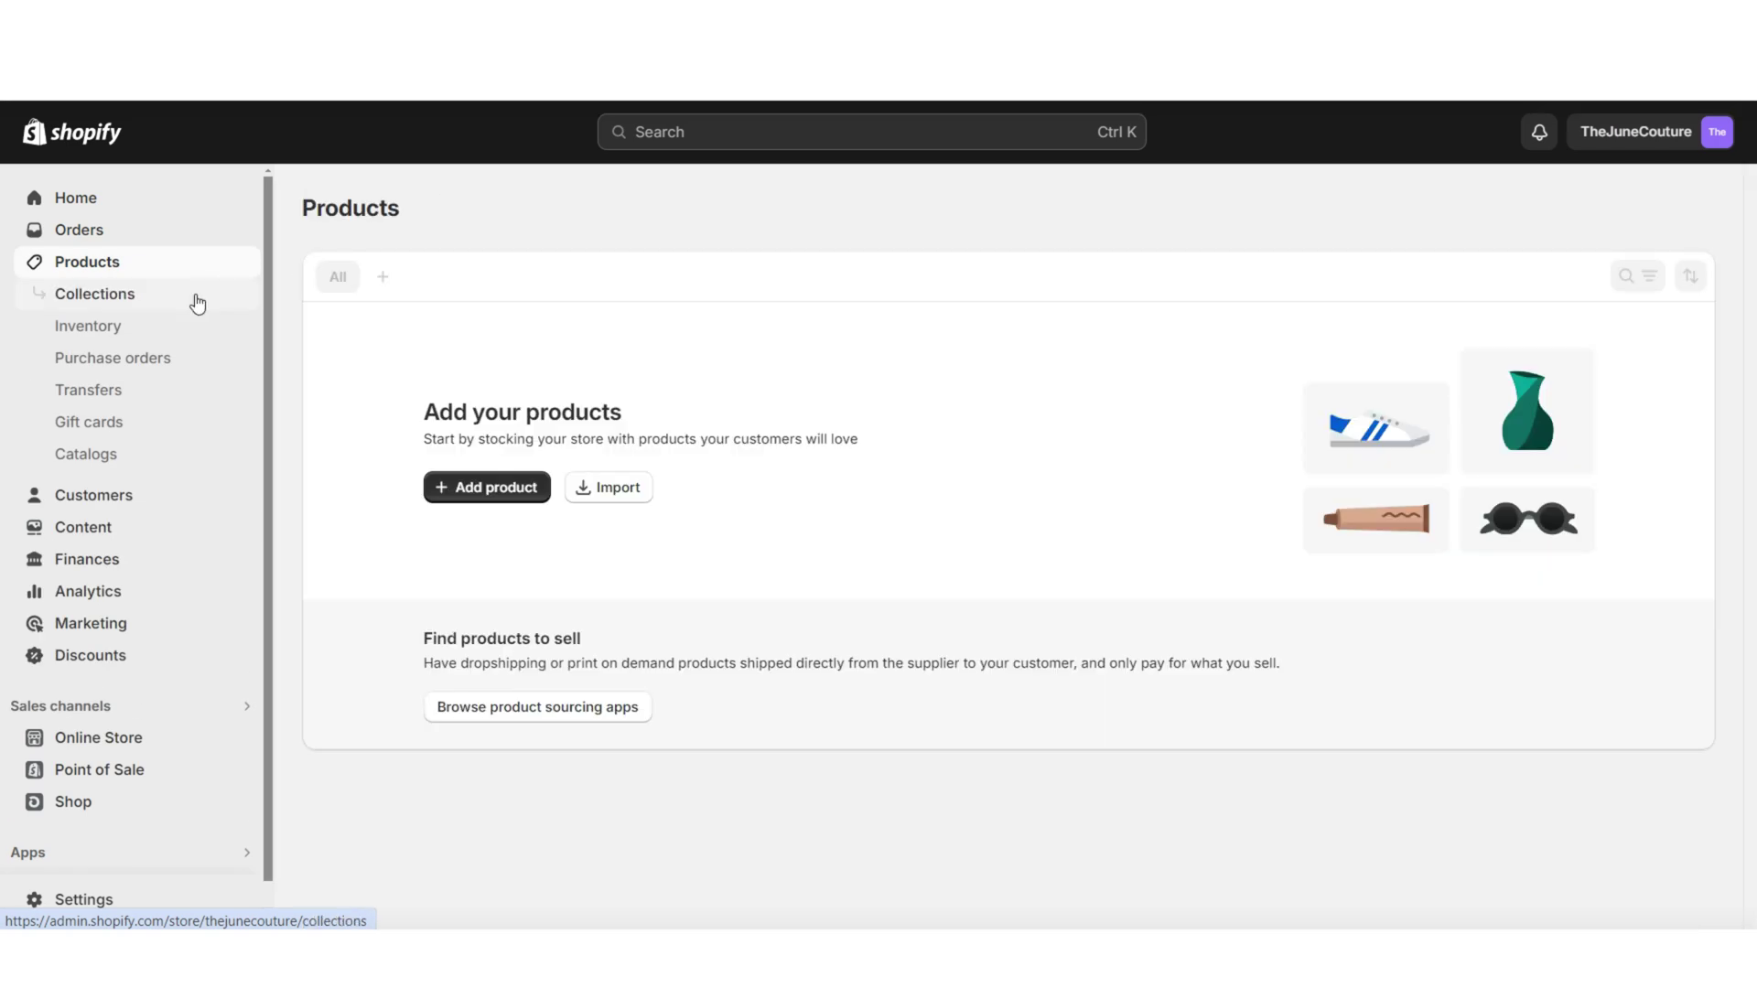
click(171, 301)
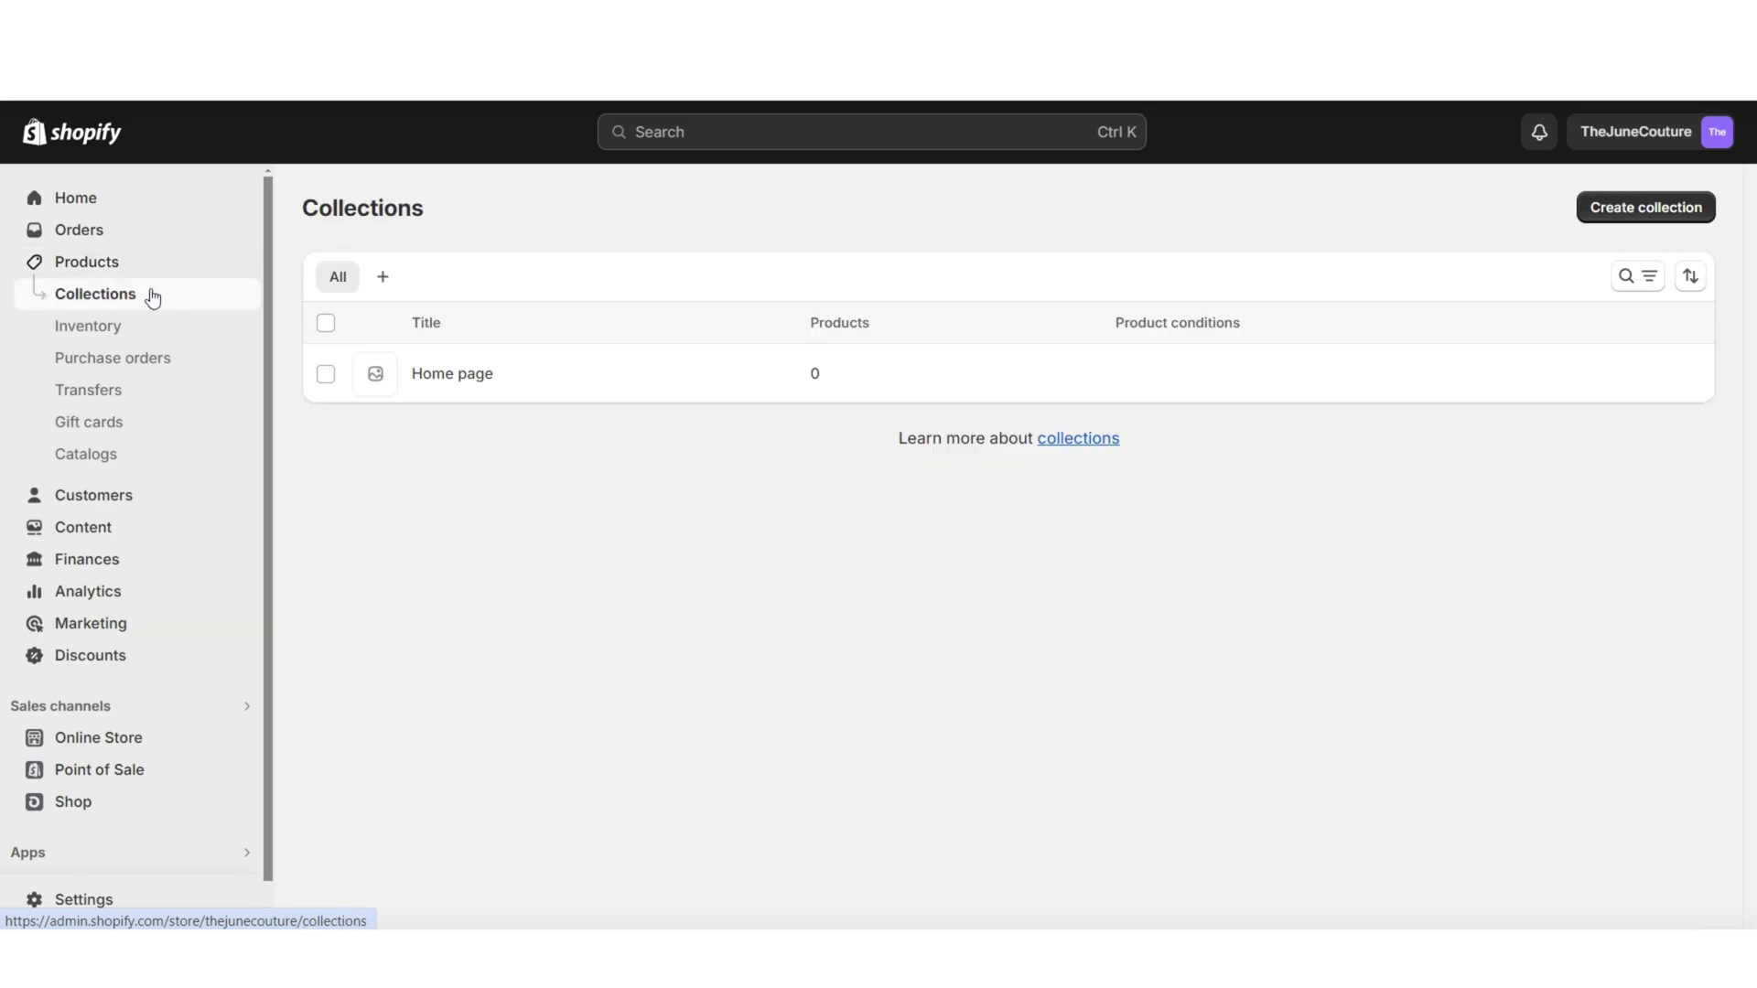
click(1610, 208)
click(530, 313)
text(Dresses)
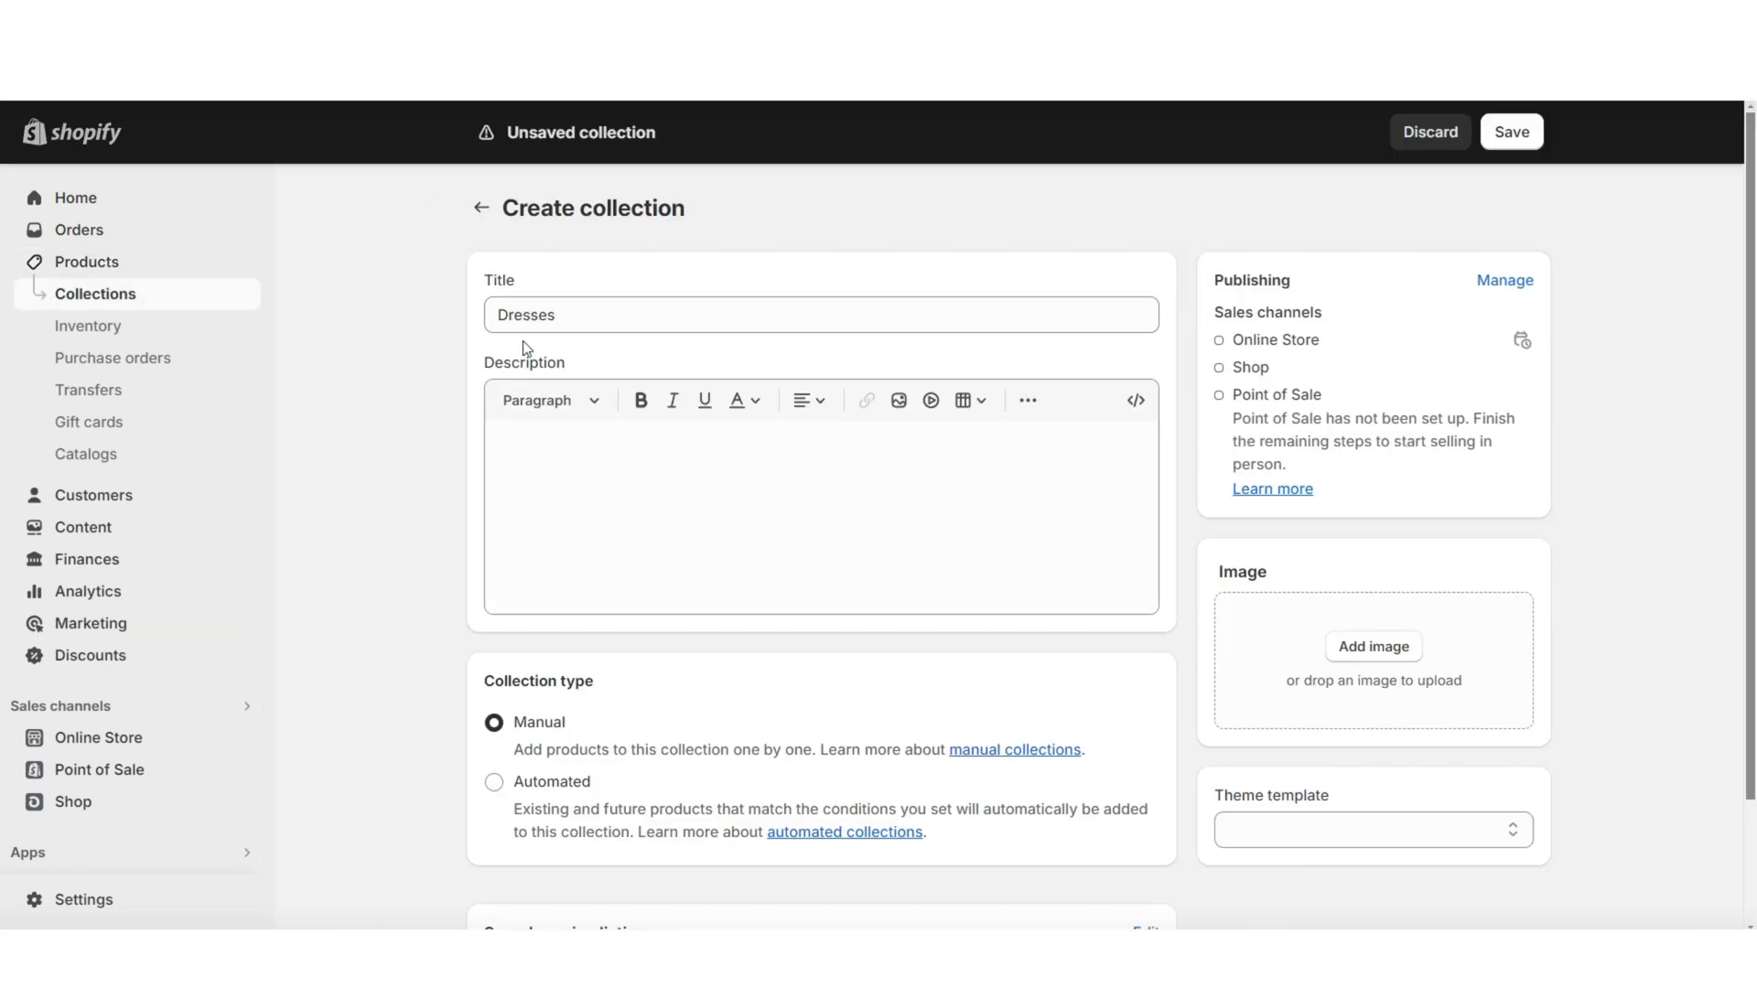
Try the Automated collection type with the condition that the product title contains "Dress".
scroll(638, 385, down, 1)
click(638, 385)
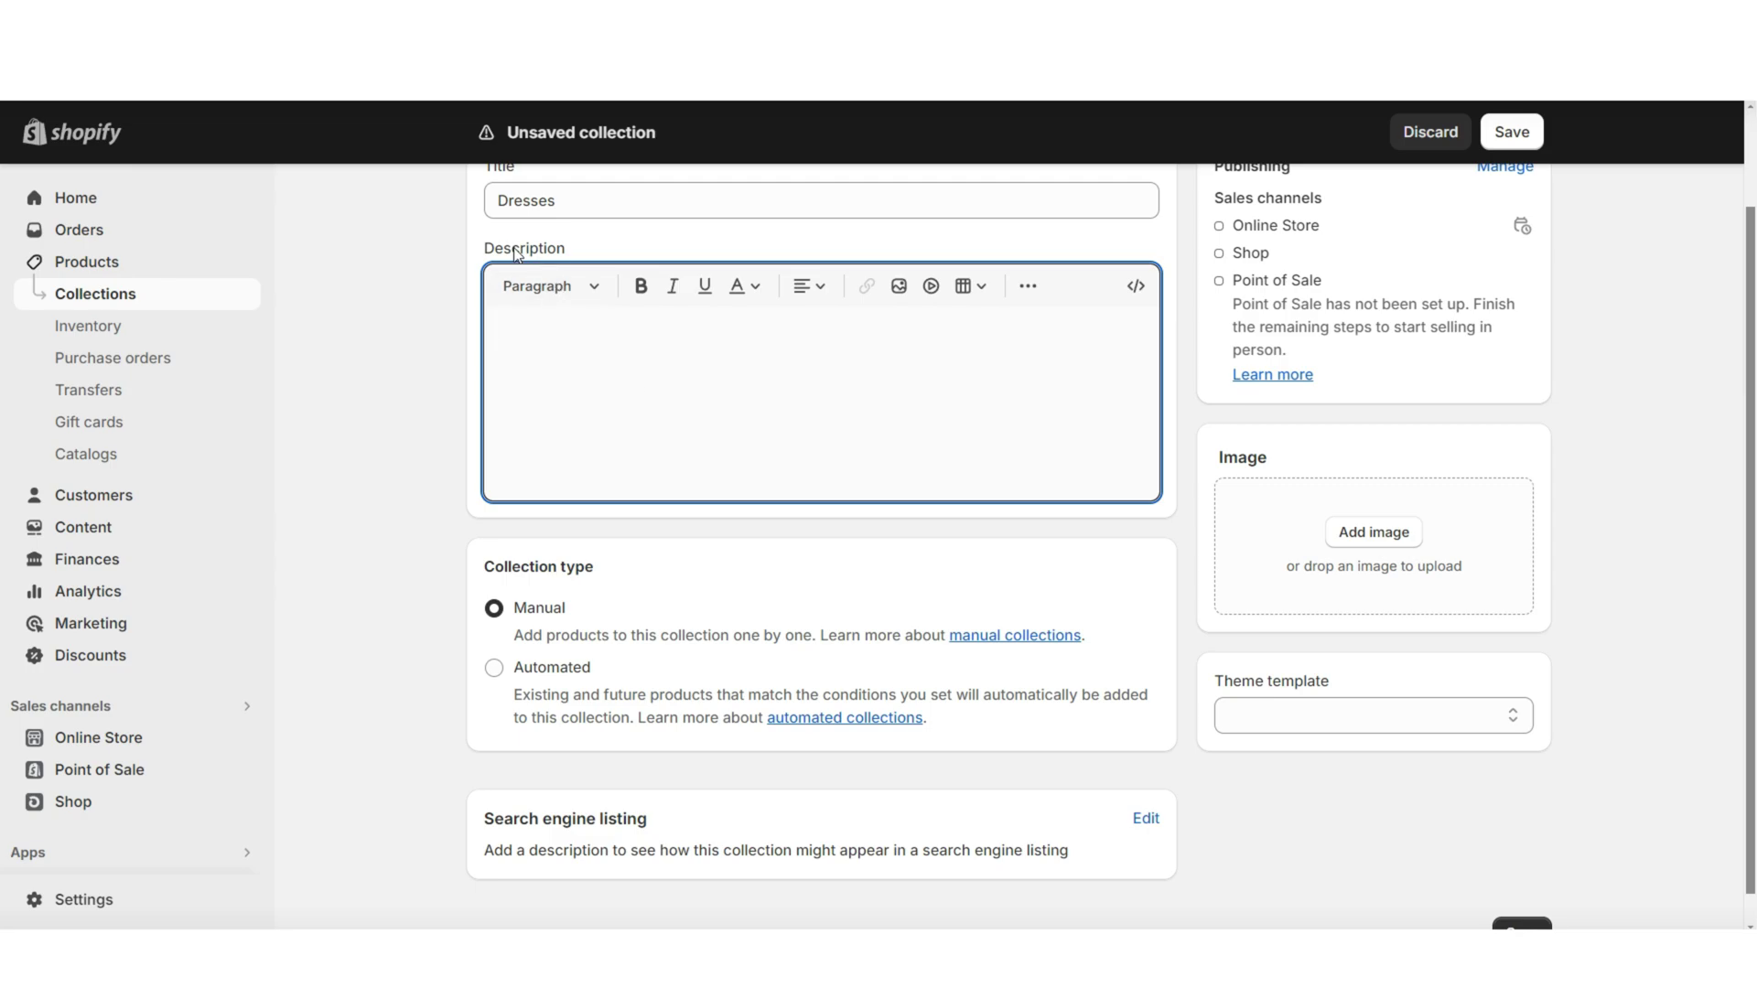
scroll(526, 536, down, 1)
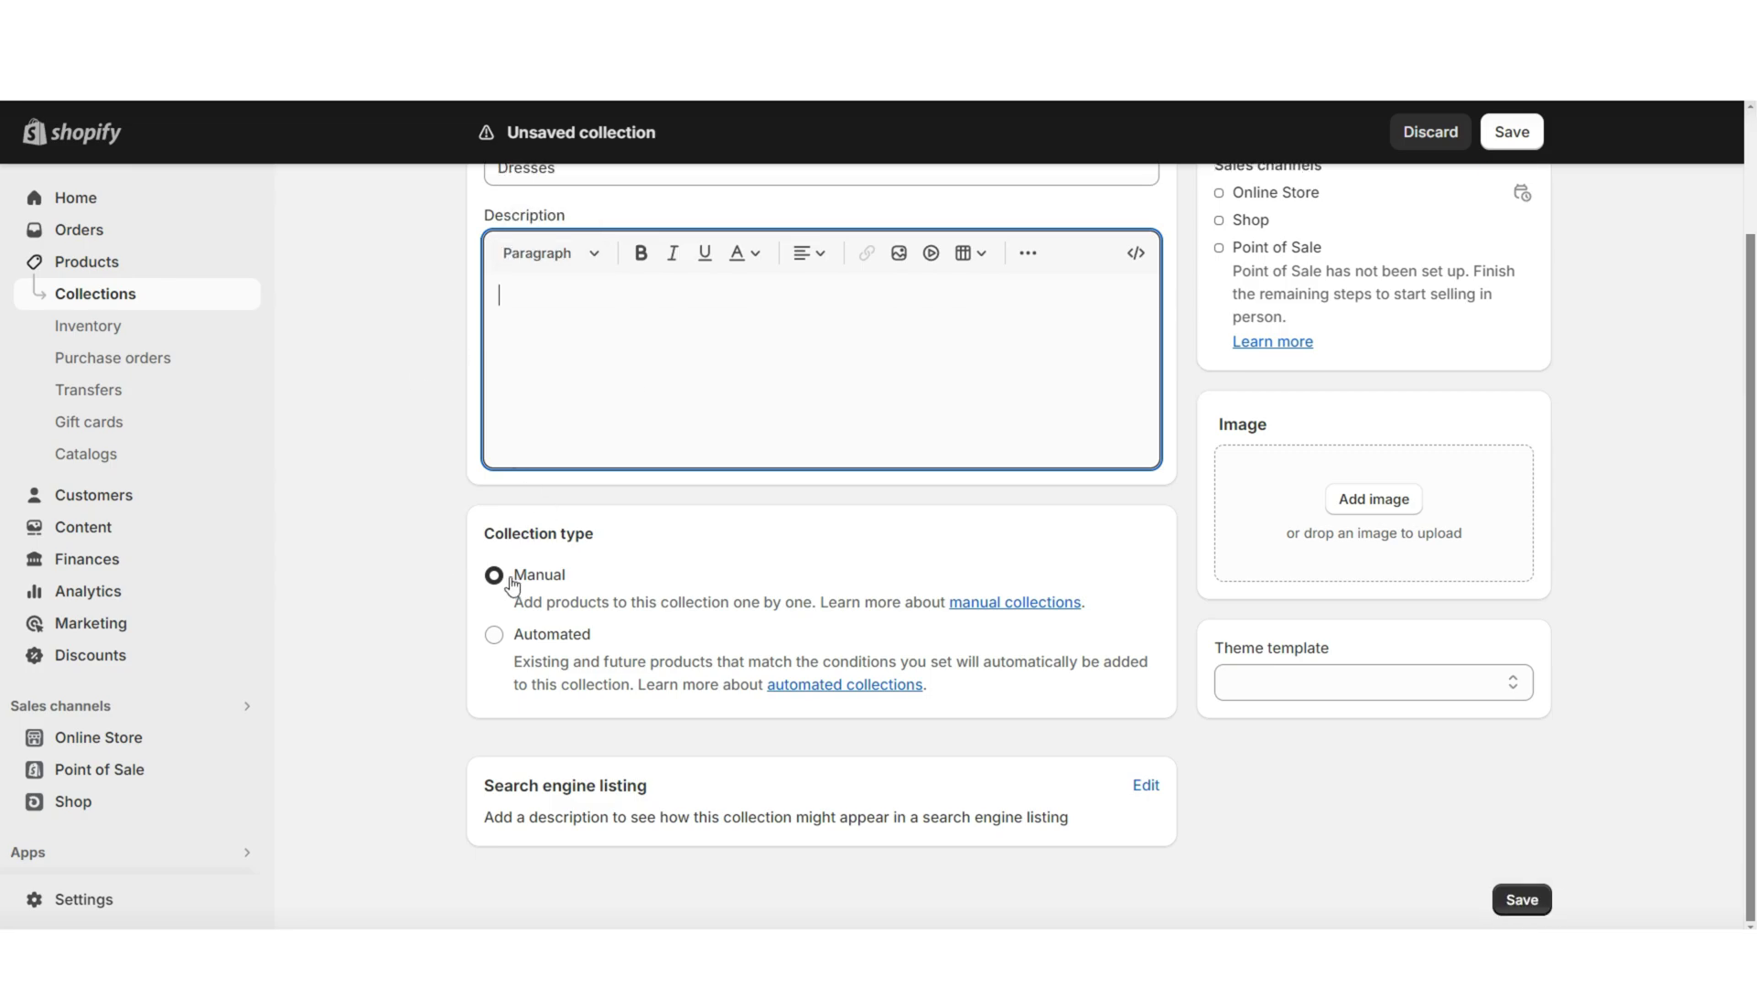
scroll(502, 591, up, 2)
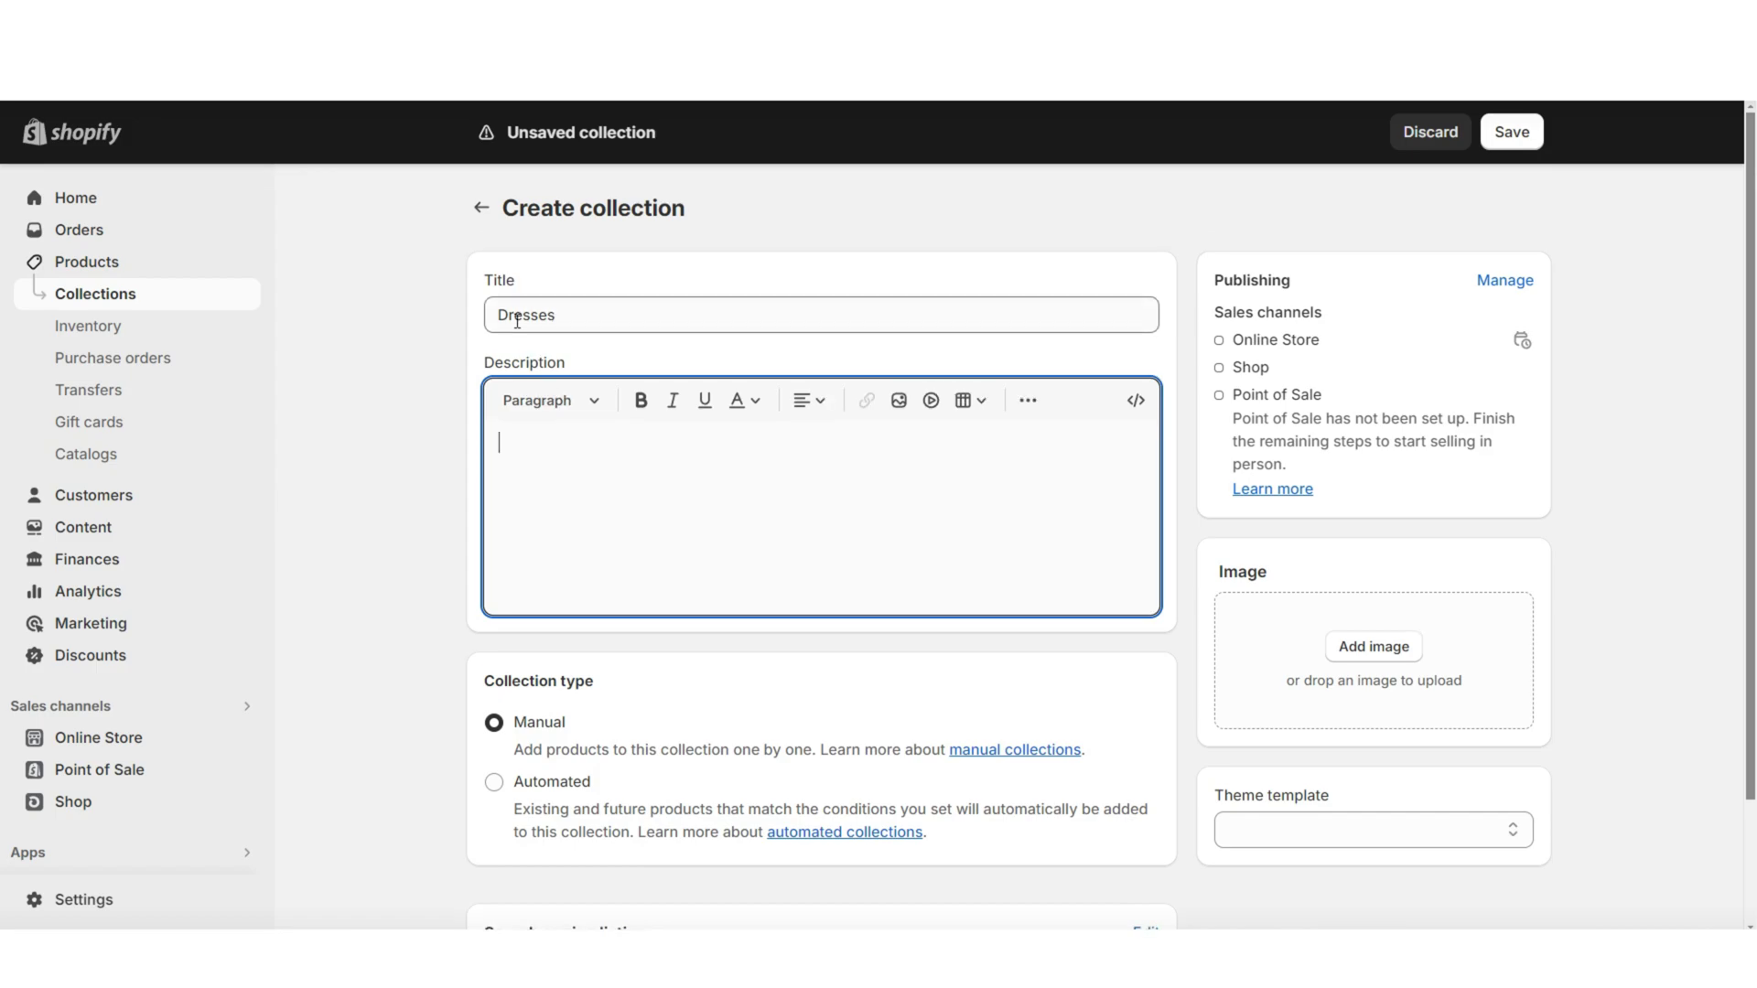
scroll(494, 647, down, 2)
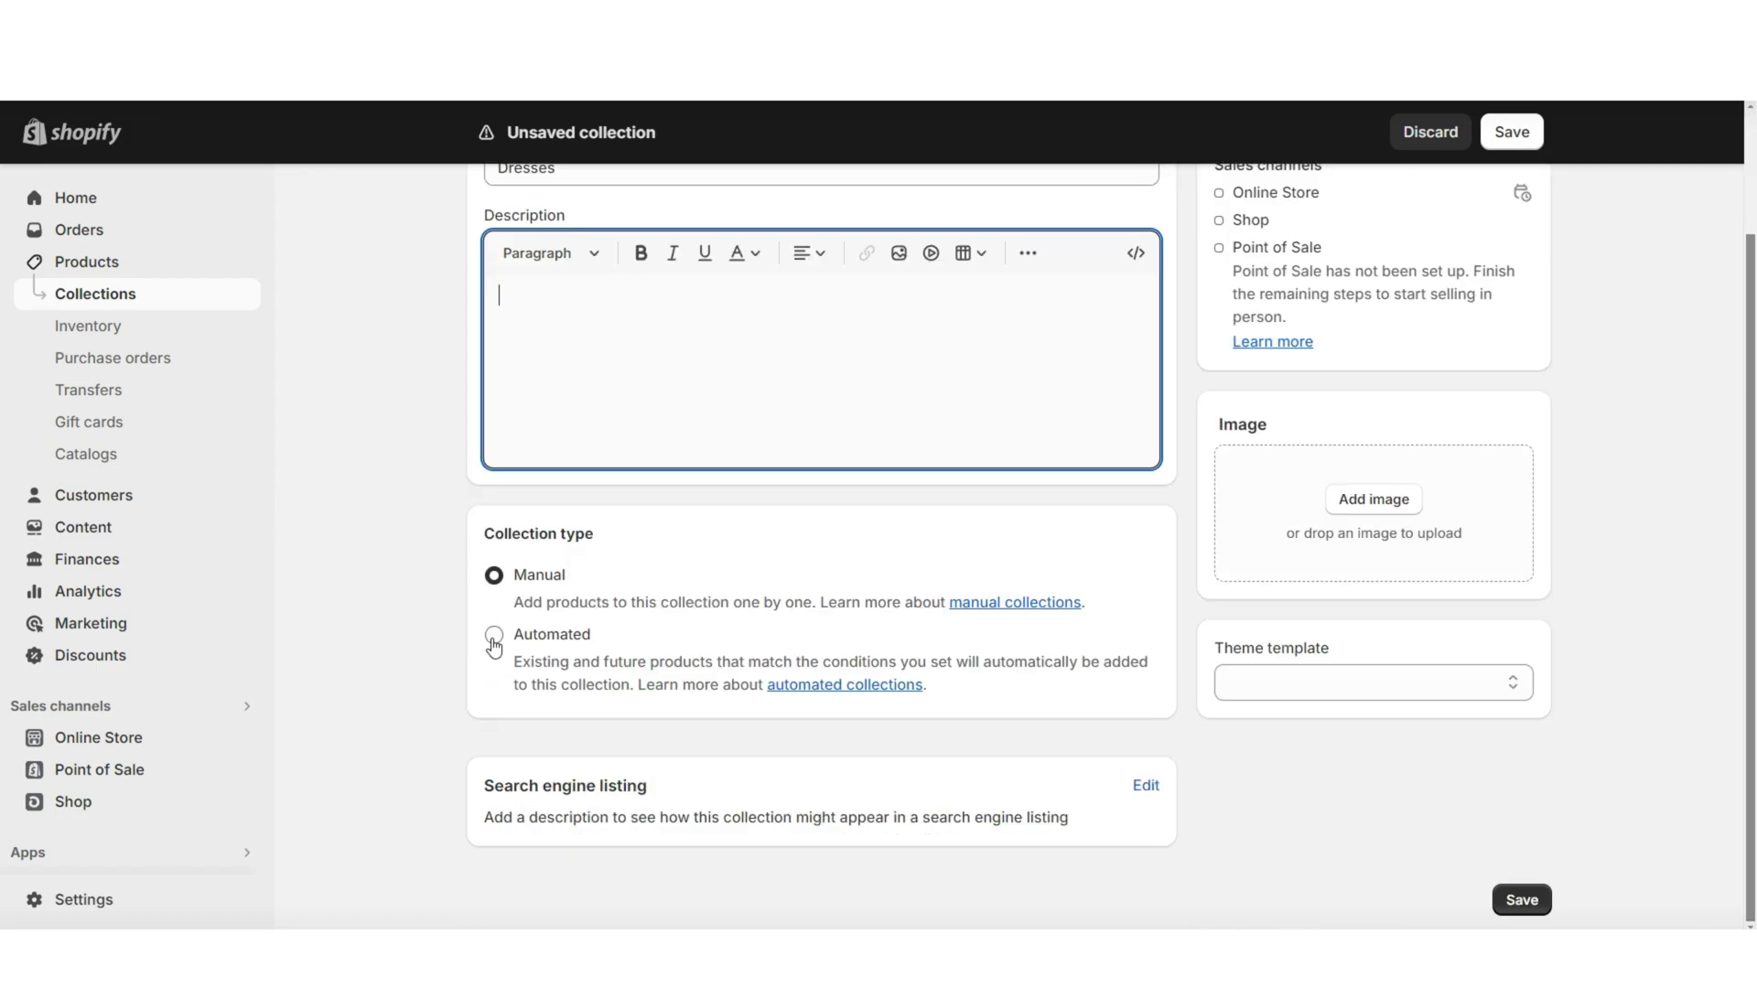
click(495, 636)
scroll(618, 748, down, 1)
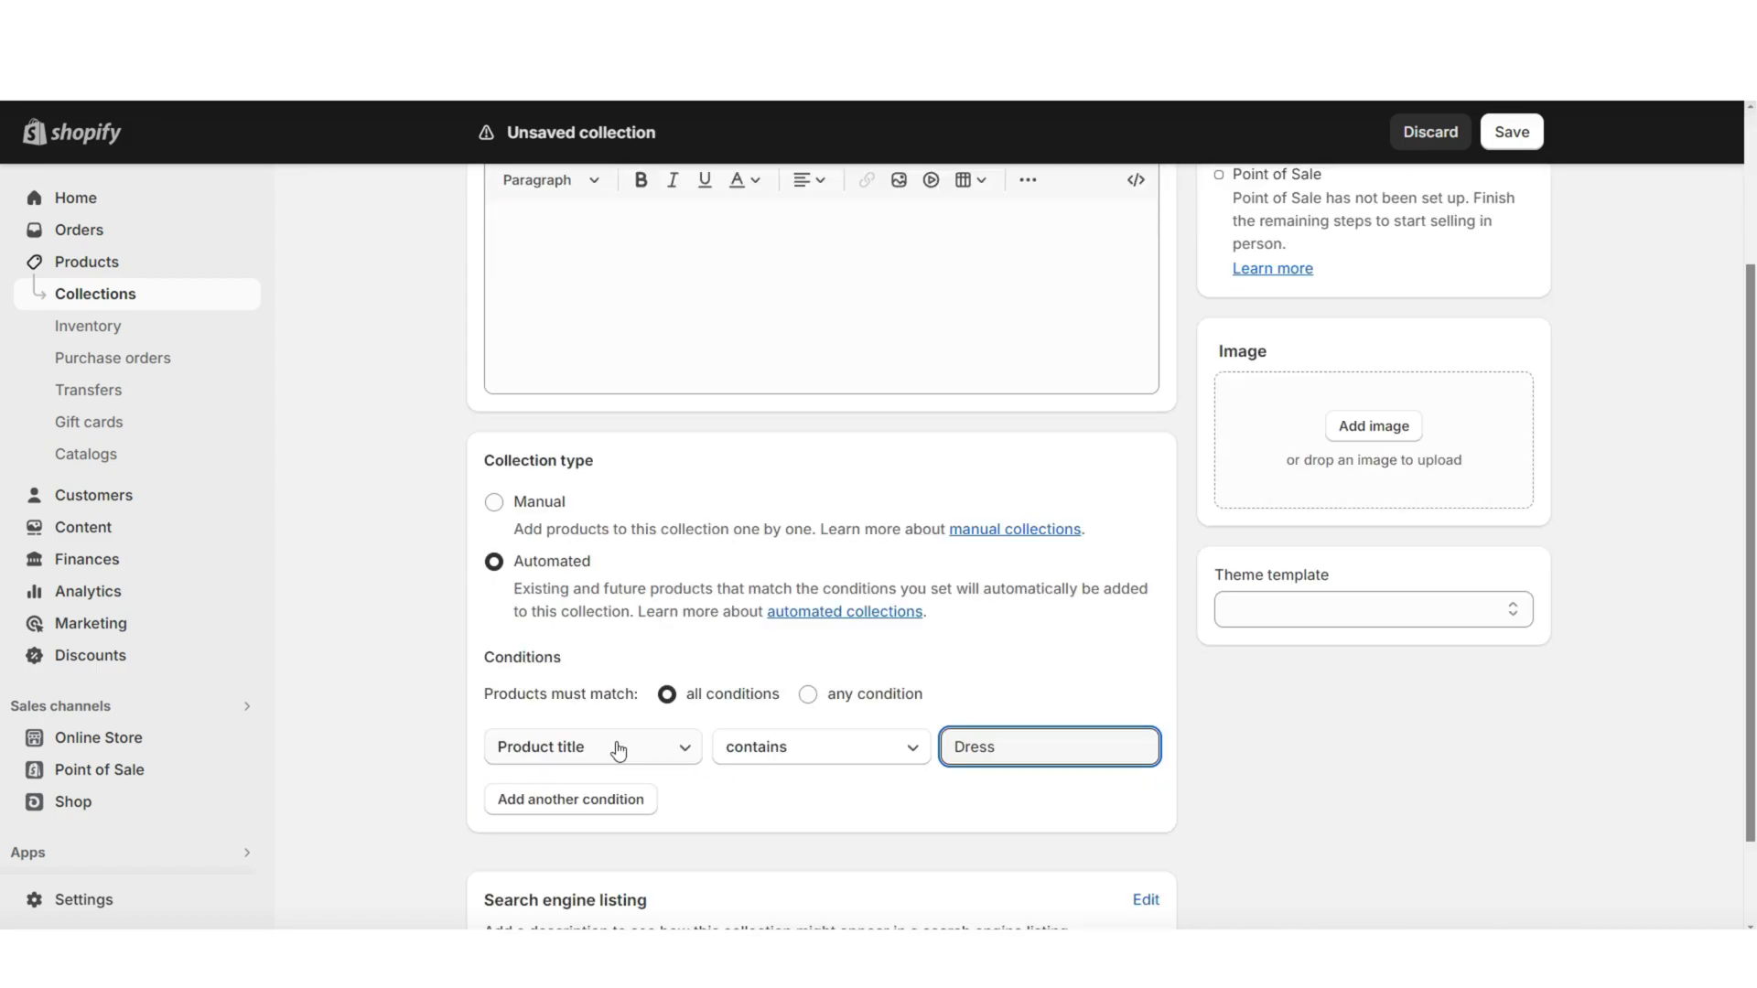
click(935, 777)
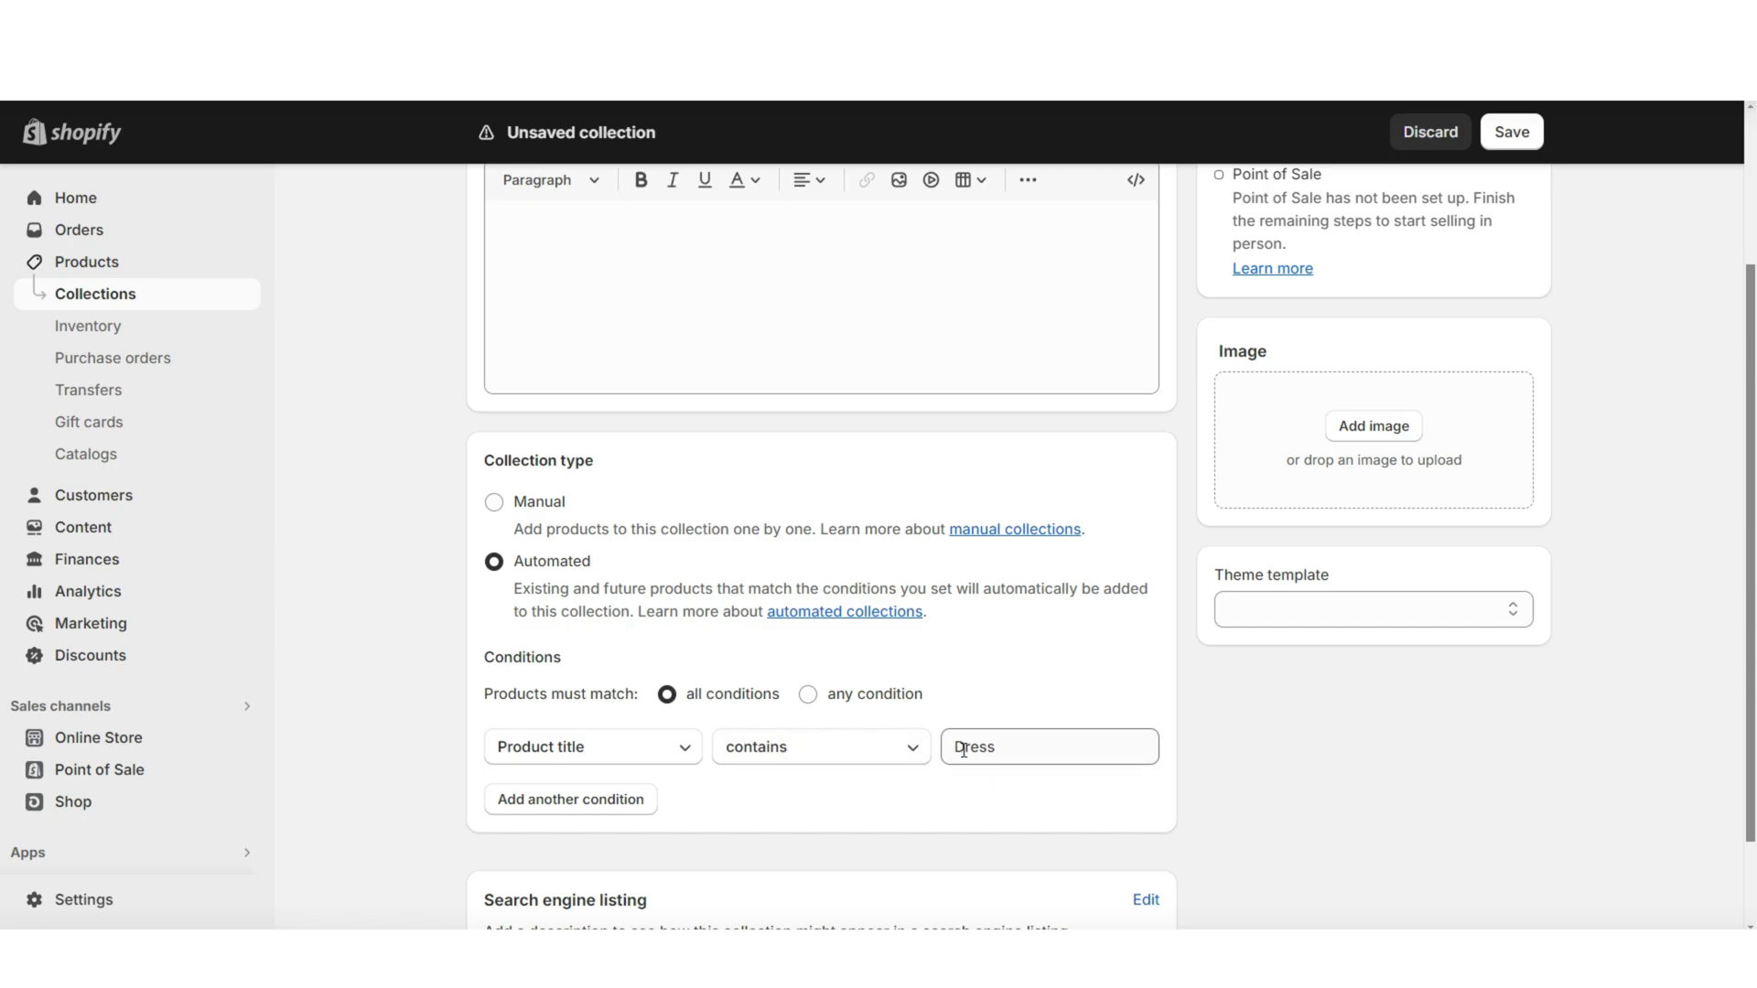
scroll(549, 641, up, 3)
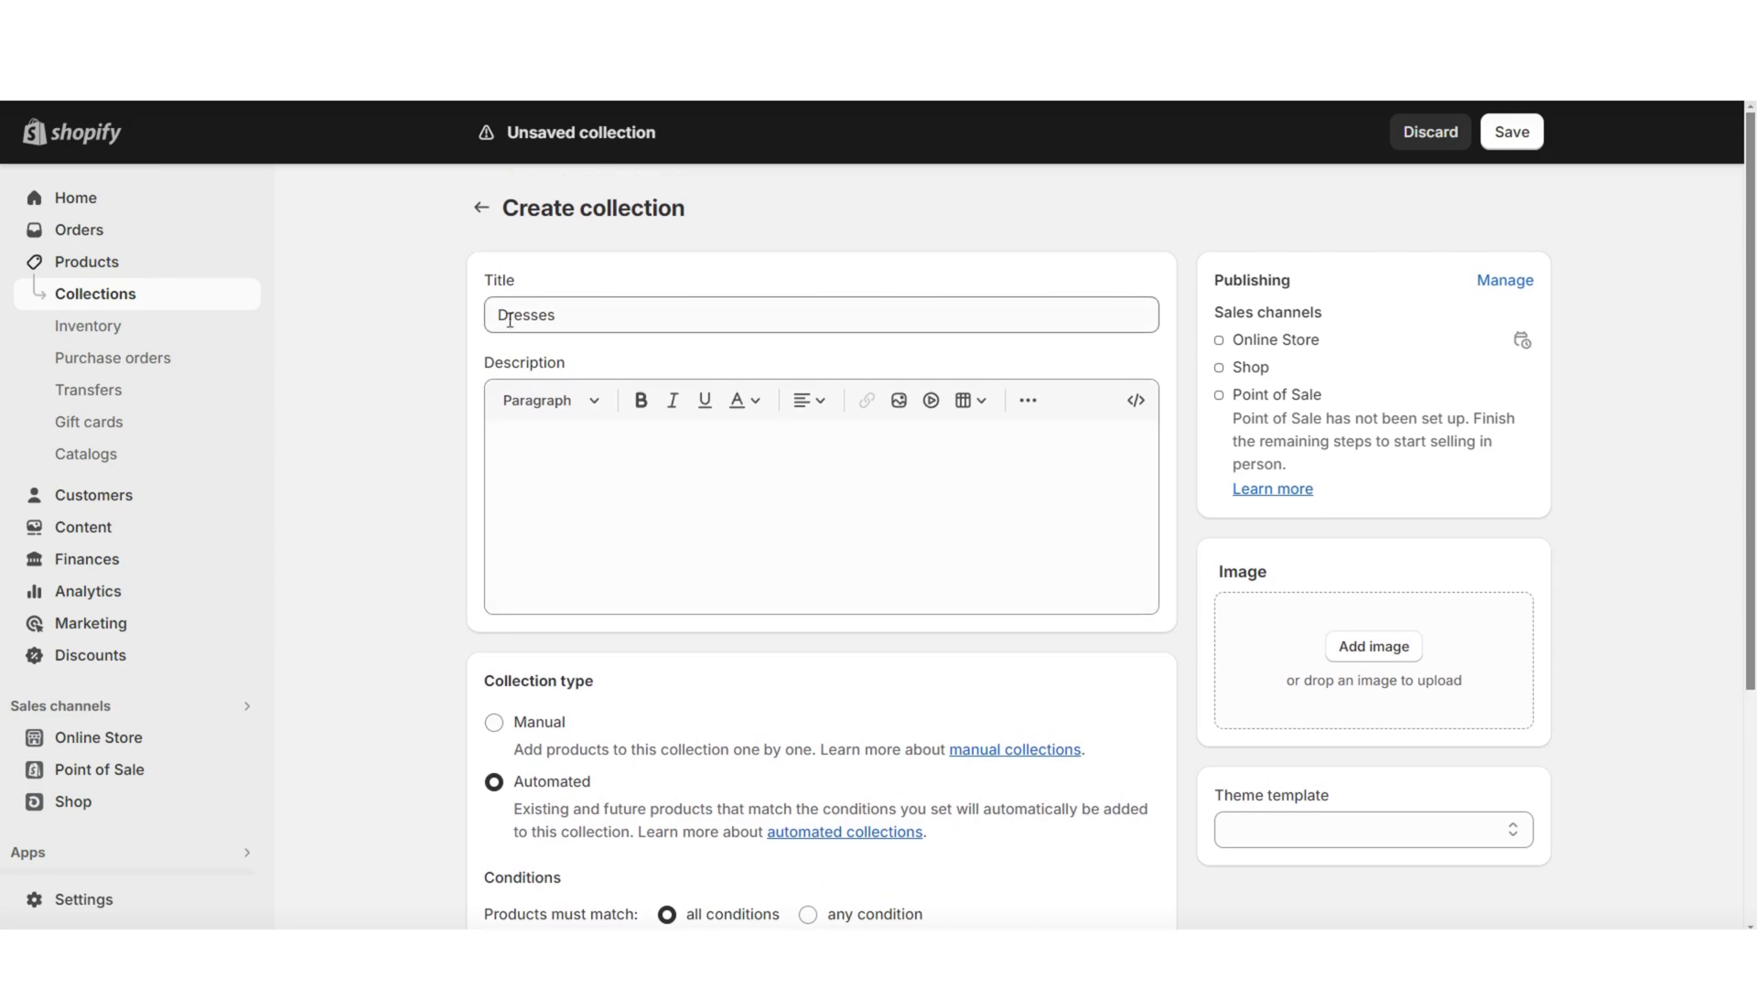
Save Dresses as a Manual collection and open the store's product list.
scroll(412, 549, down, 1)
click(499, 613)
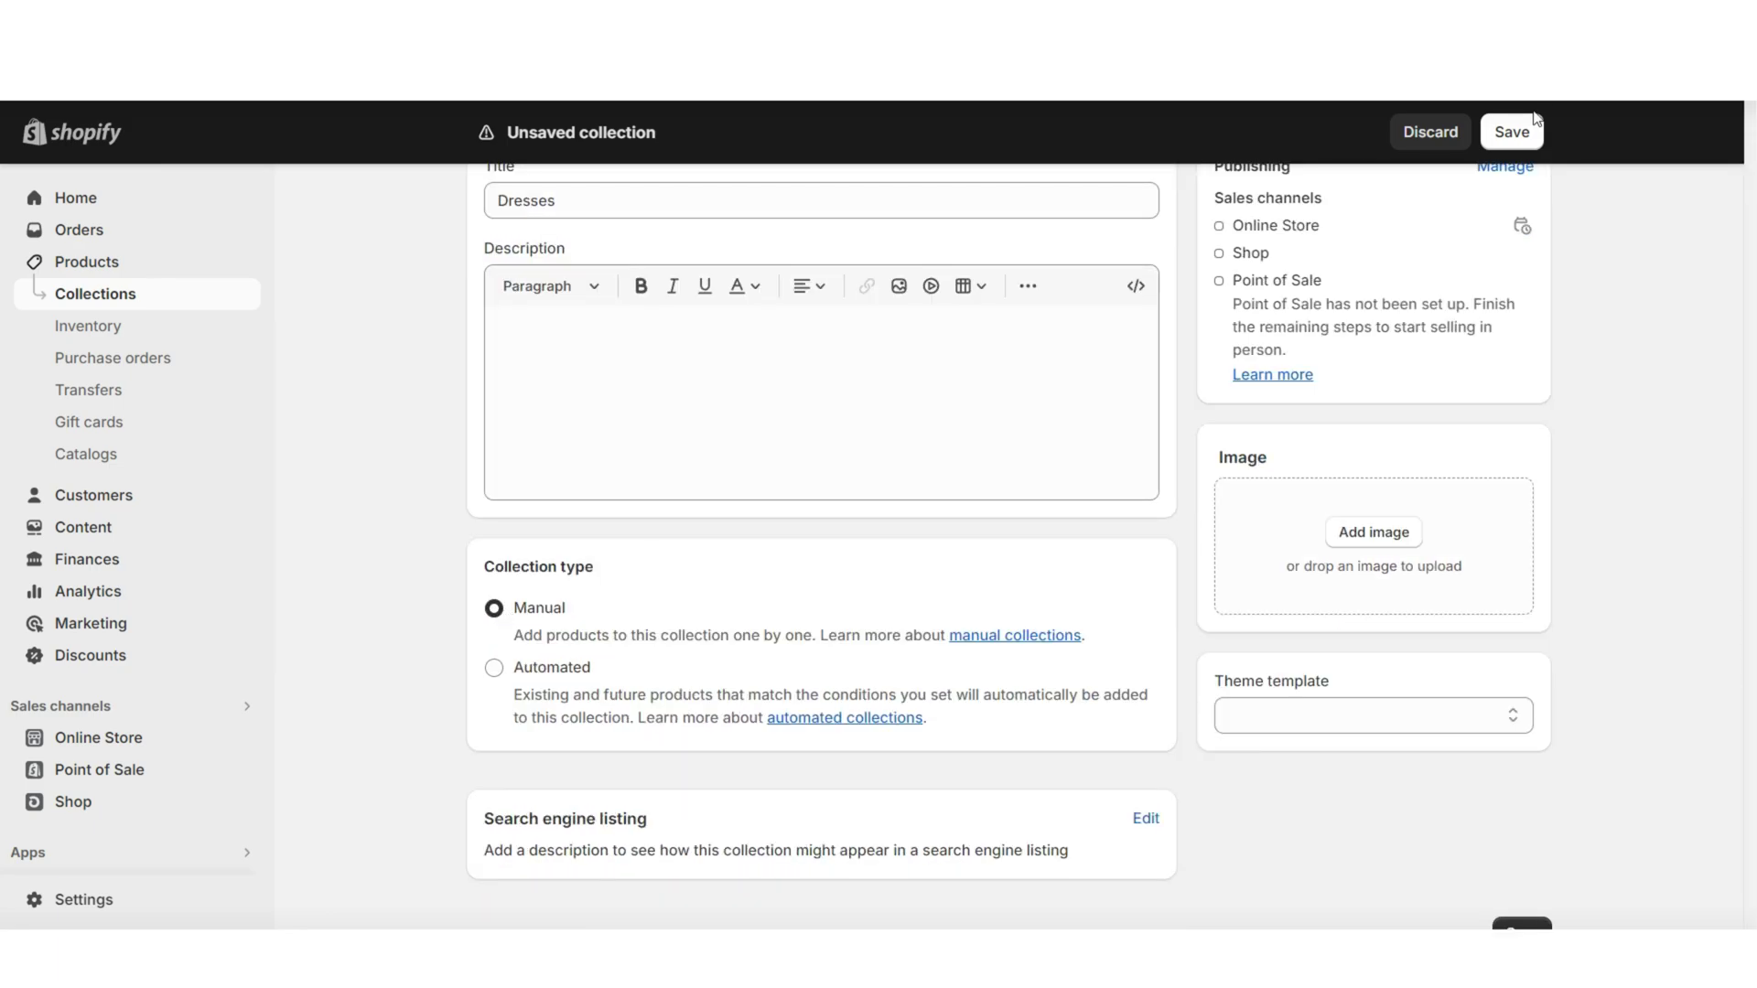
click(1512, 132)
click(155, 266)
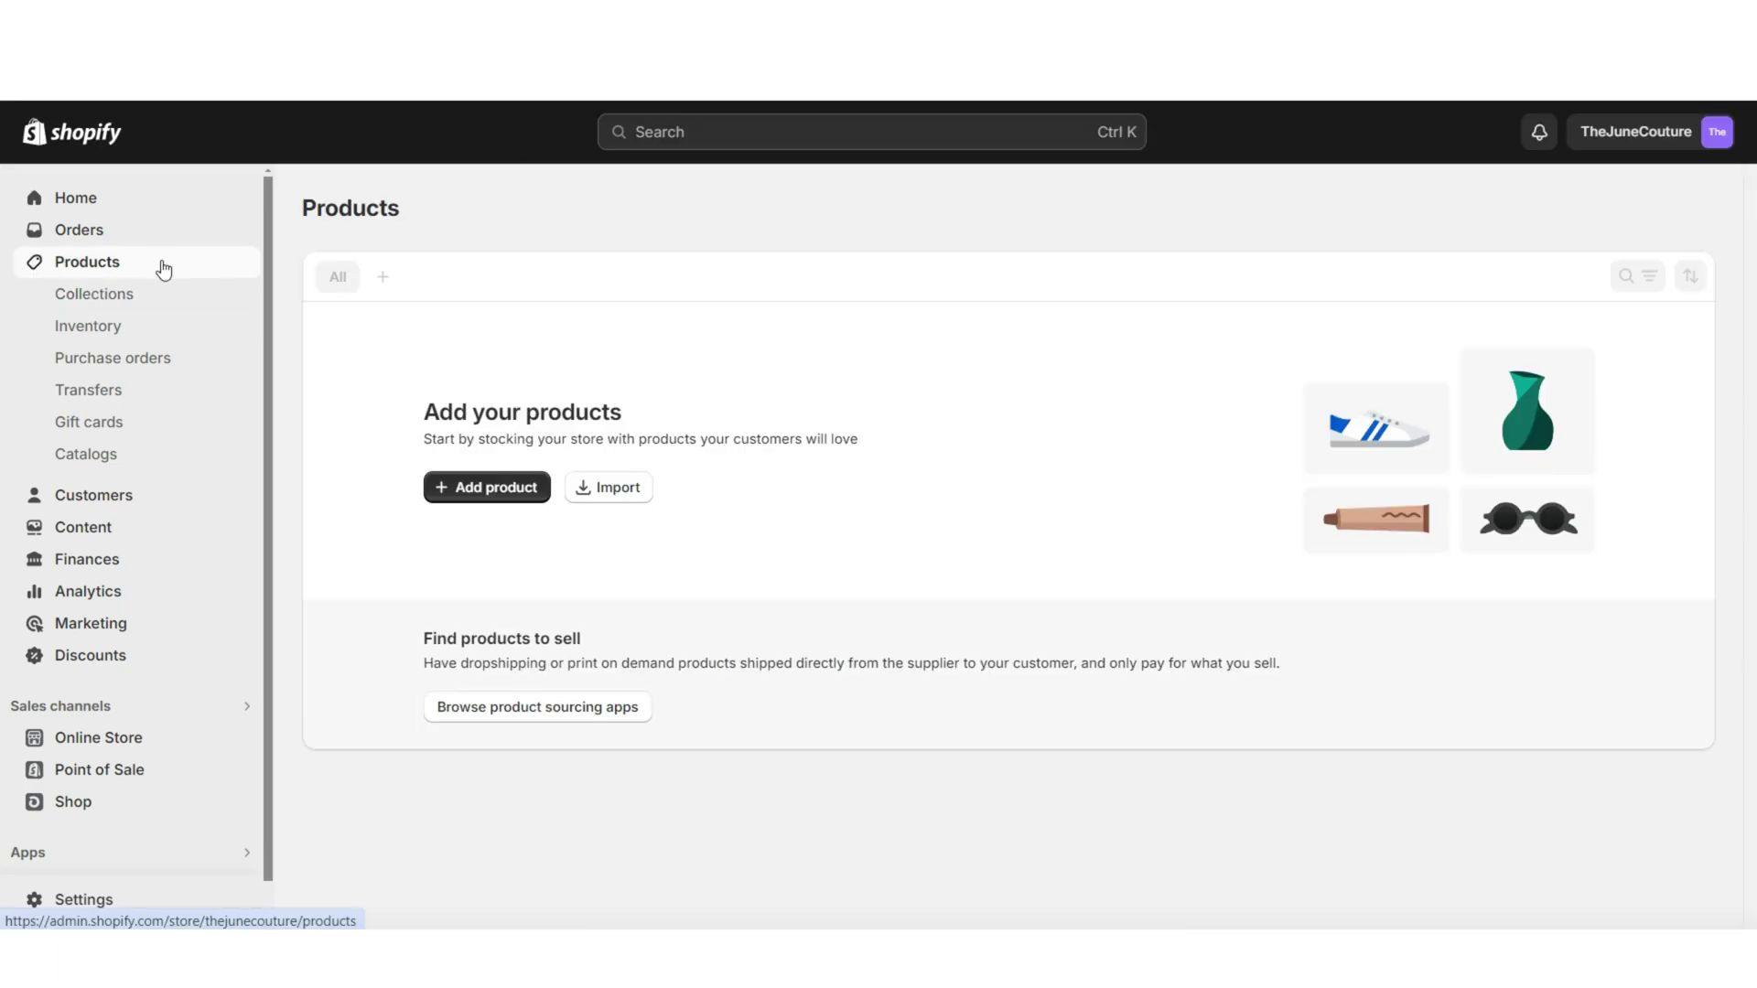
Start a new product titled "Evening Dress", review its form and add it to the Dresses collection.
click(509, 499)
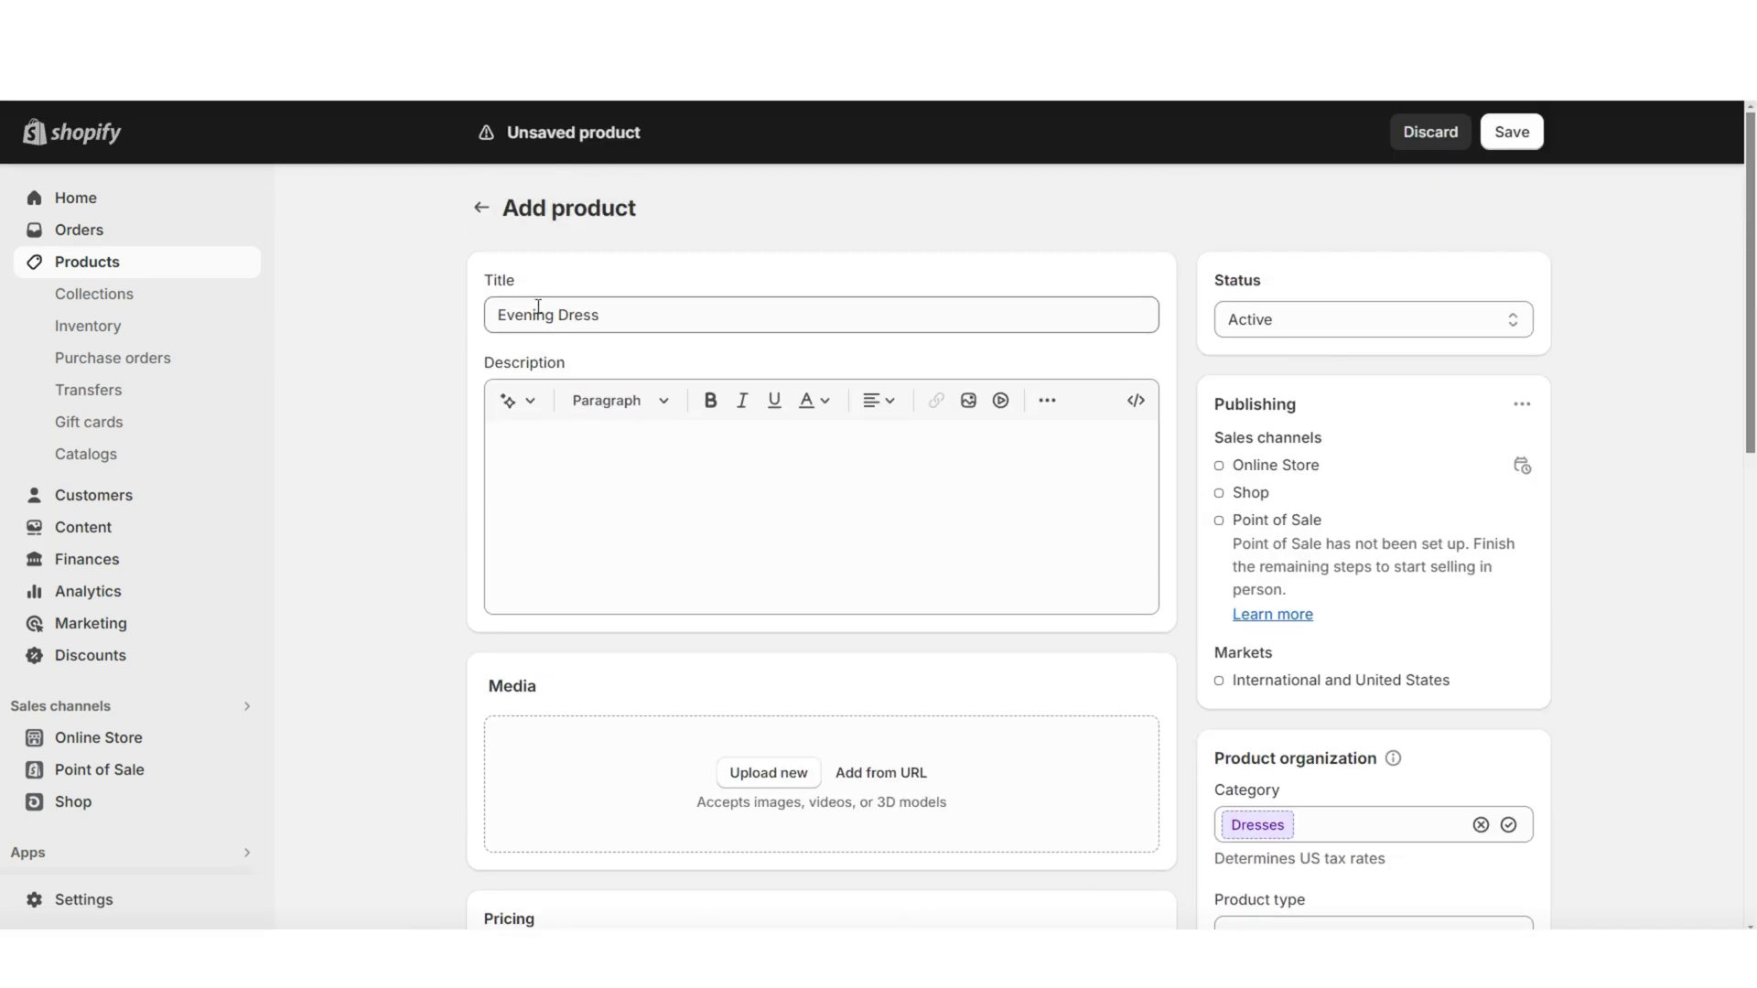
scroll(345, 341, down, 1)
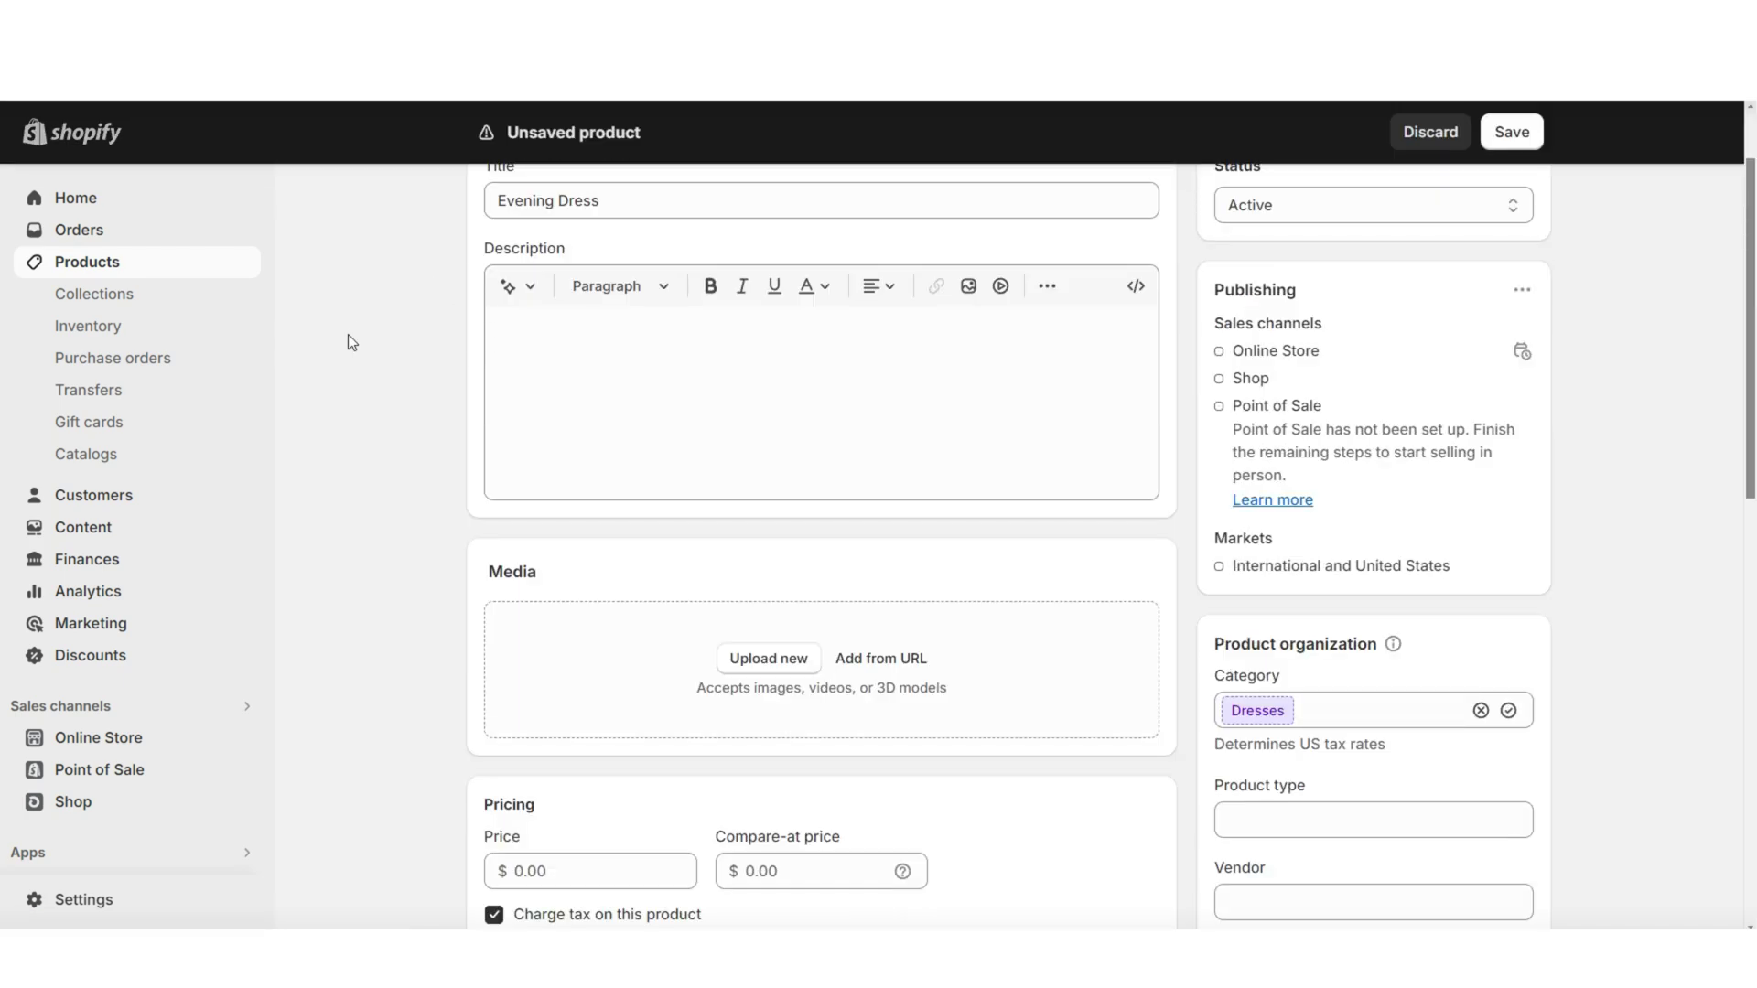
scroll(417, 426, down, 3)
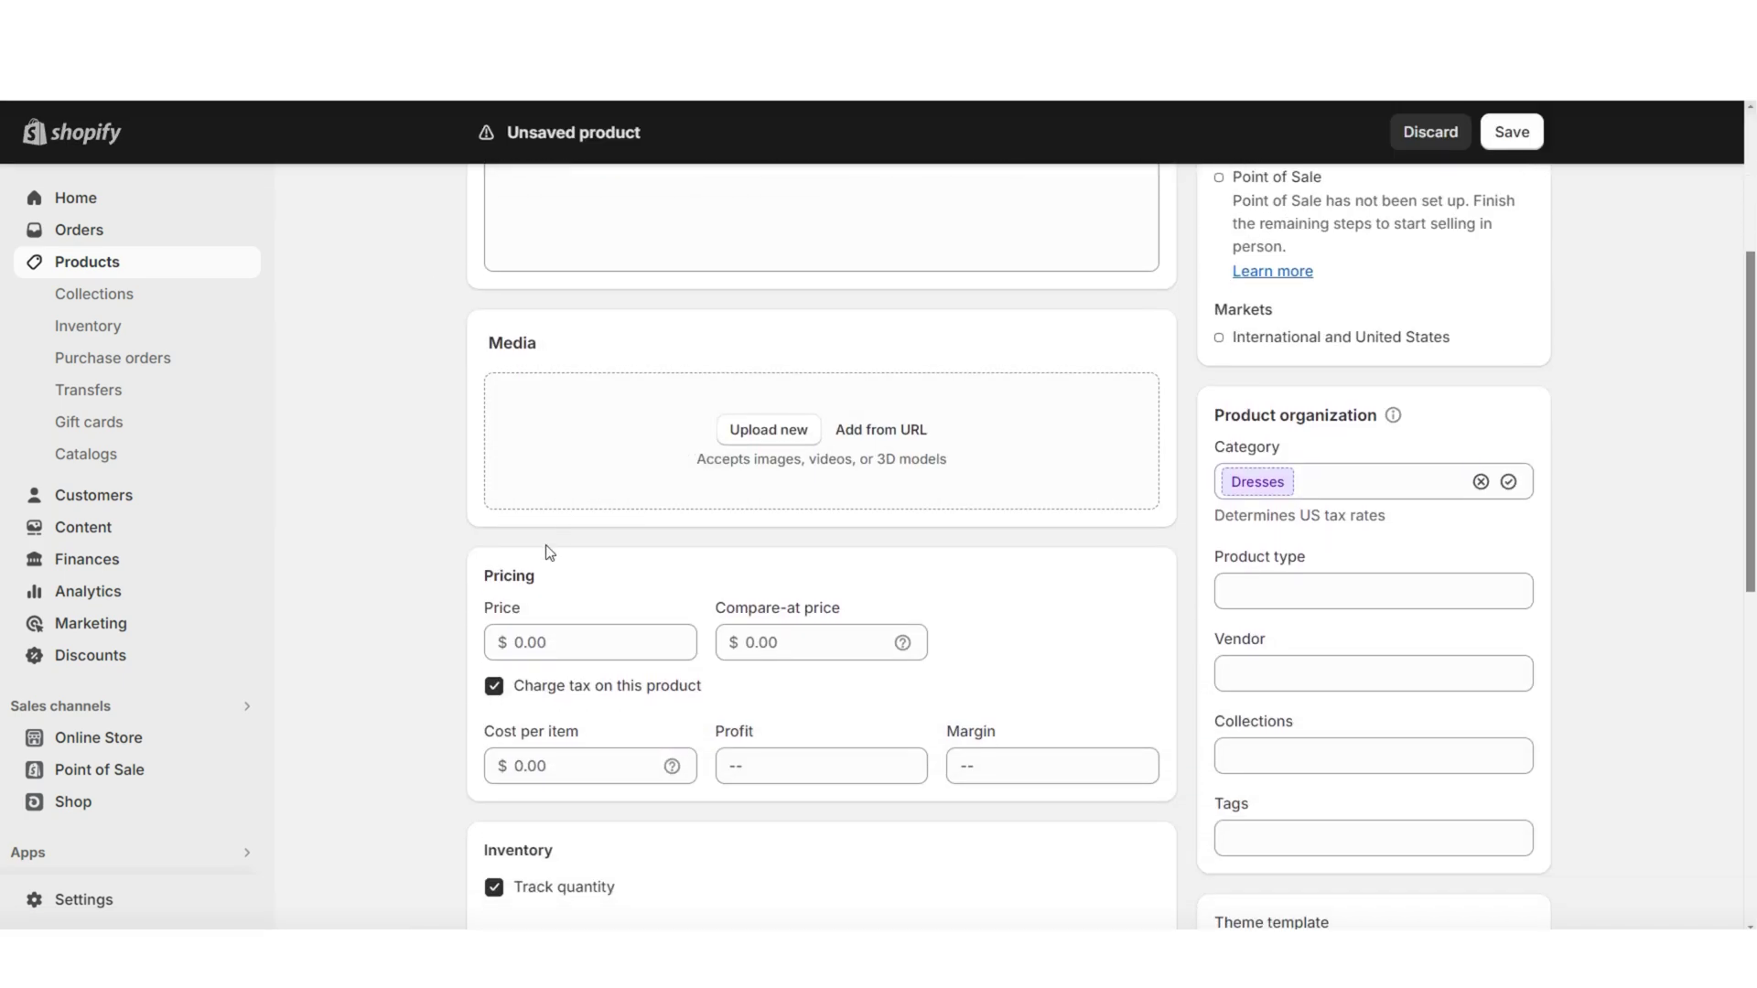
scroll(381, 536, down, 5)
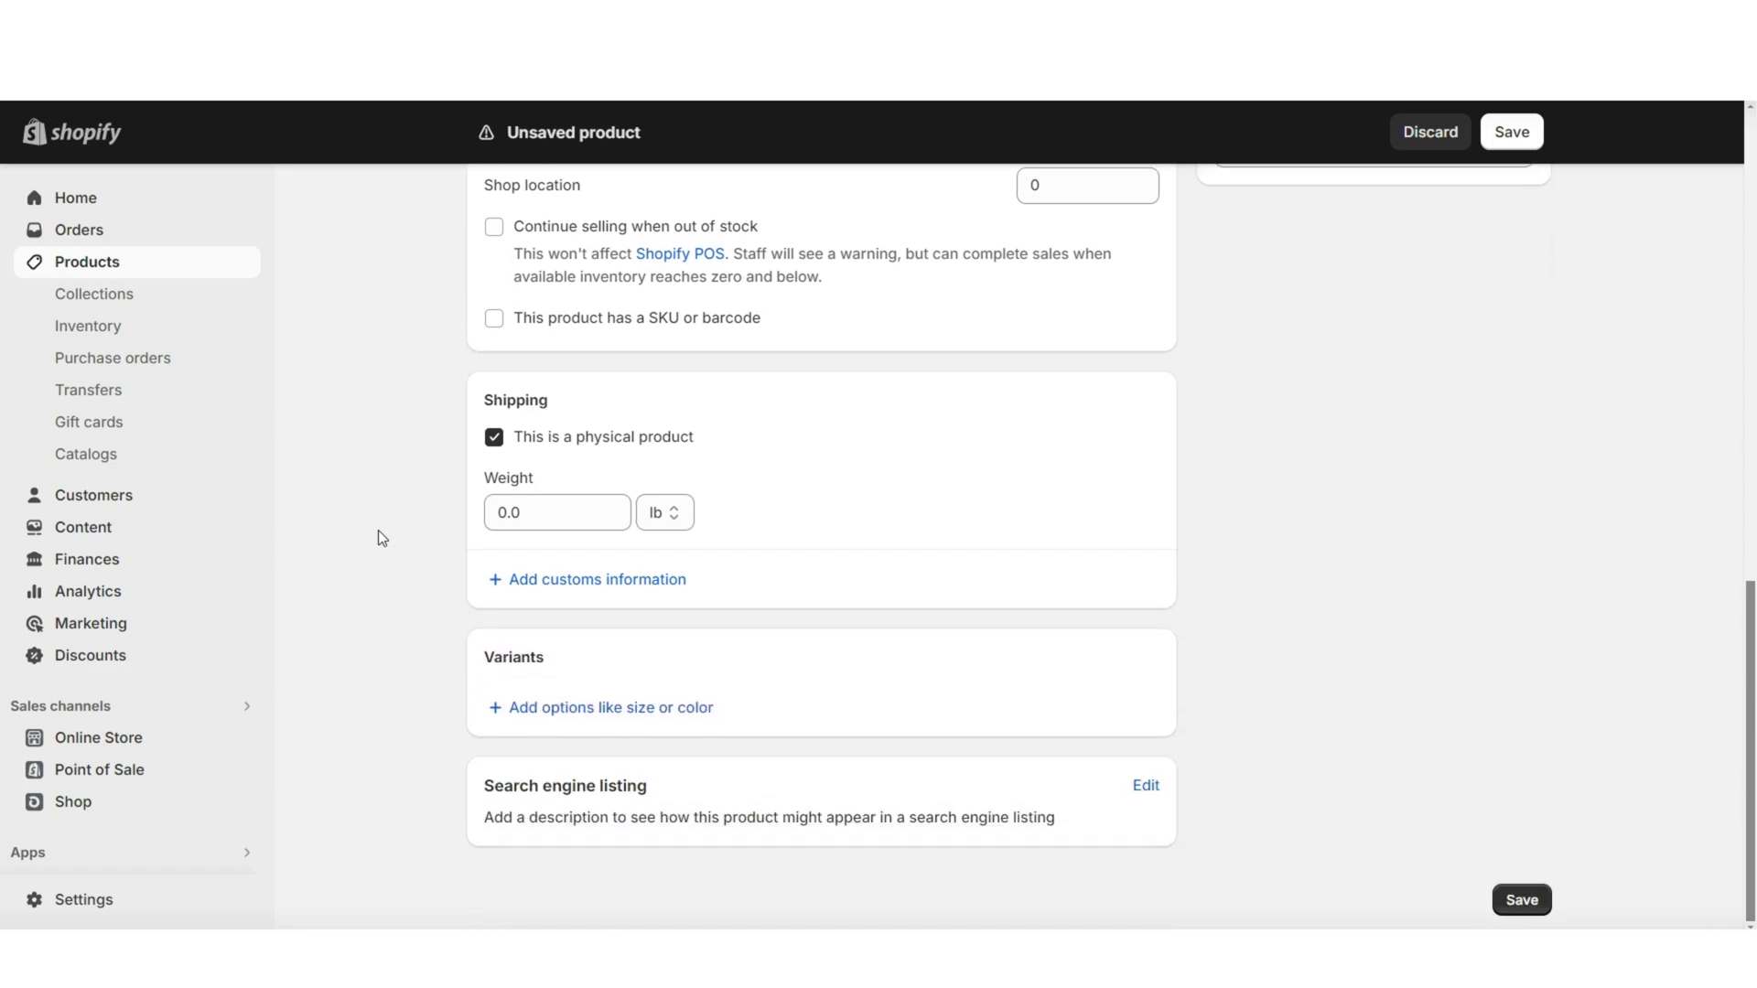
click(1272, 319)
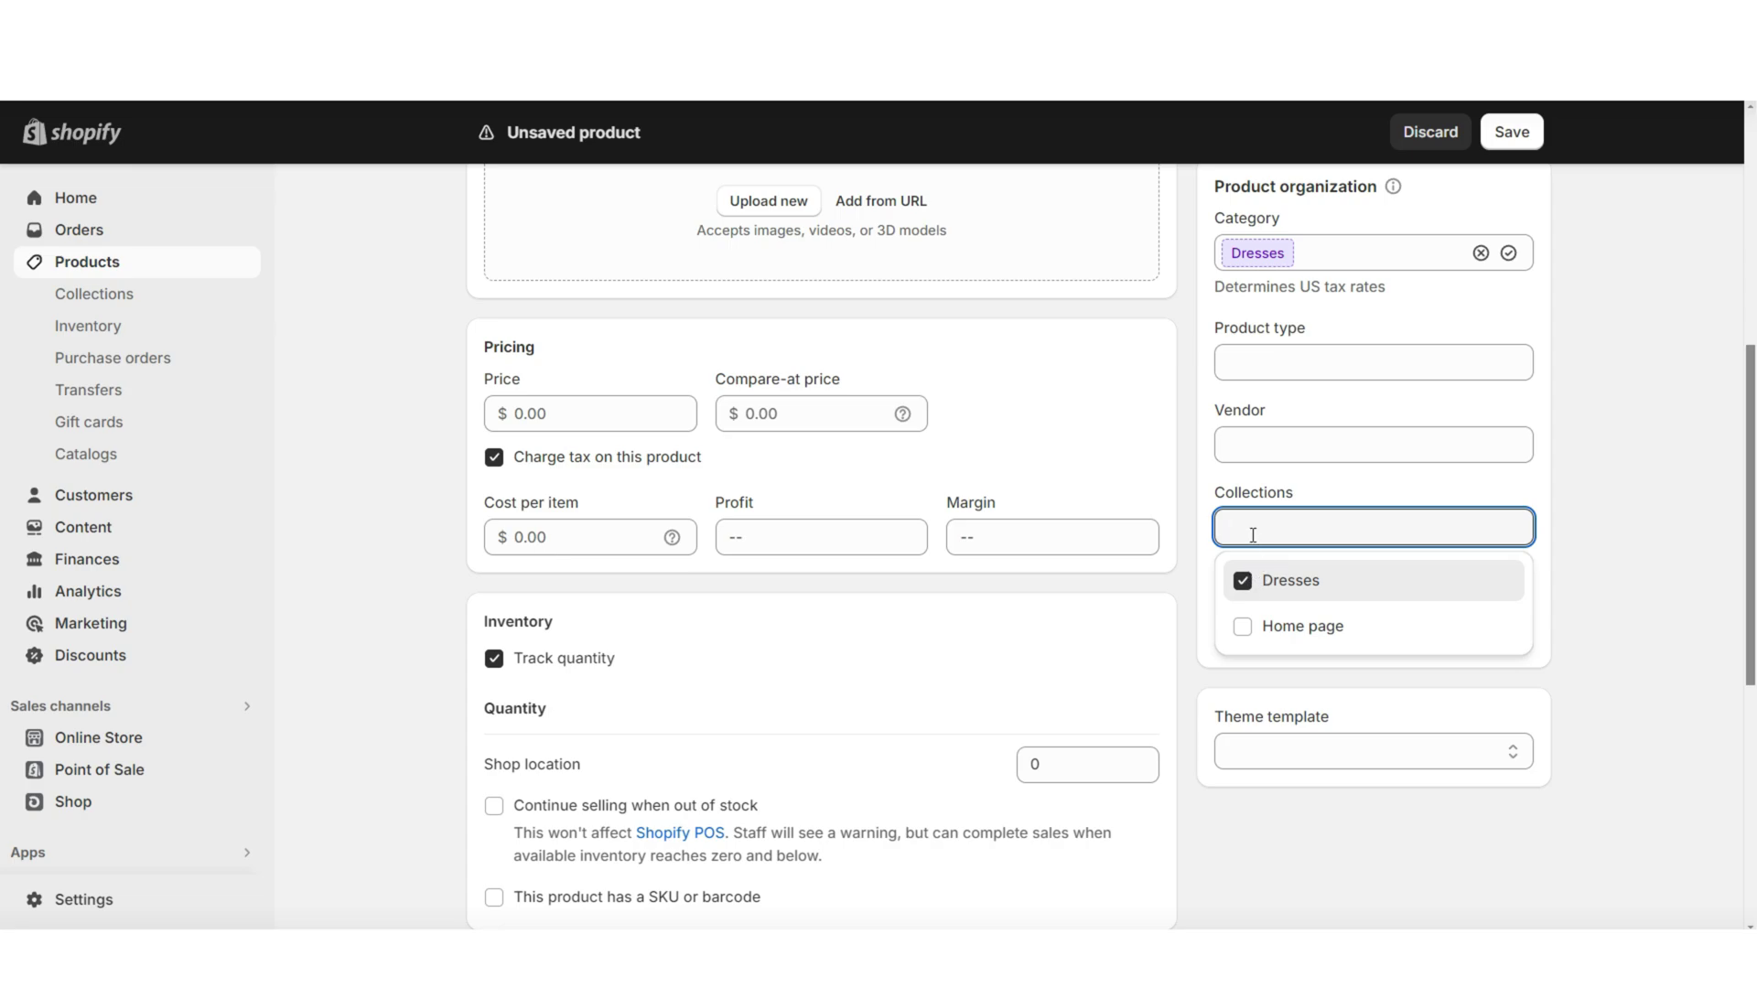
Add Evening Dress to the Home page collection as well and tag it dress, black dress and evening dress.
click(1192, 491)
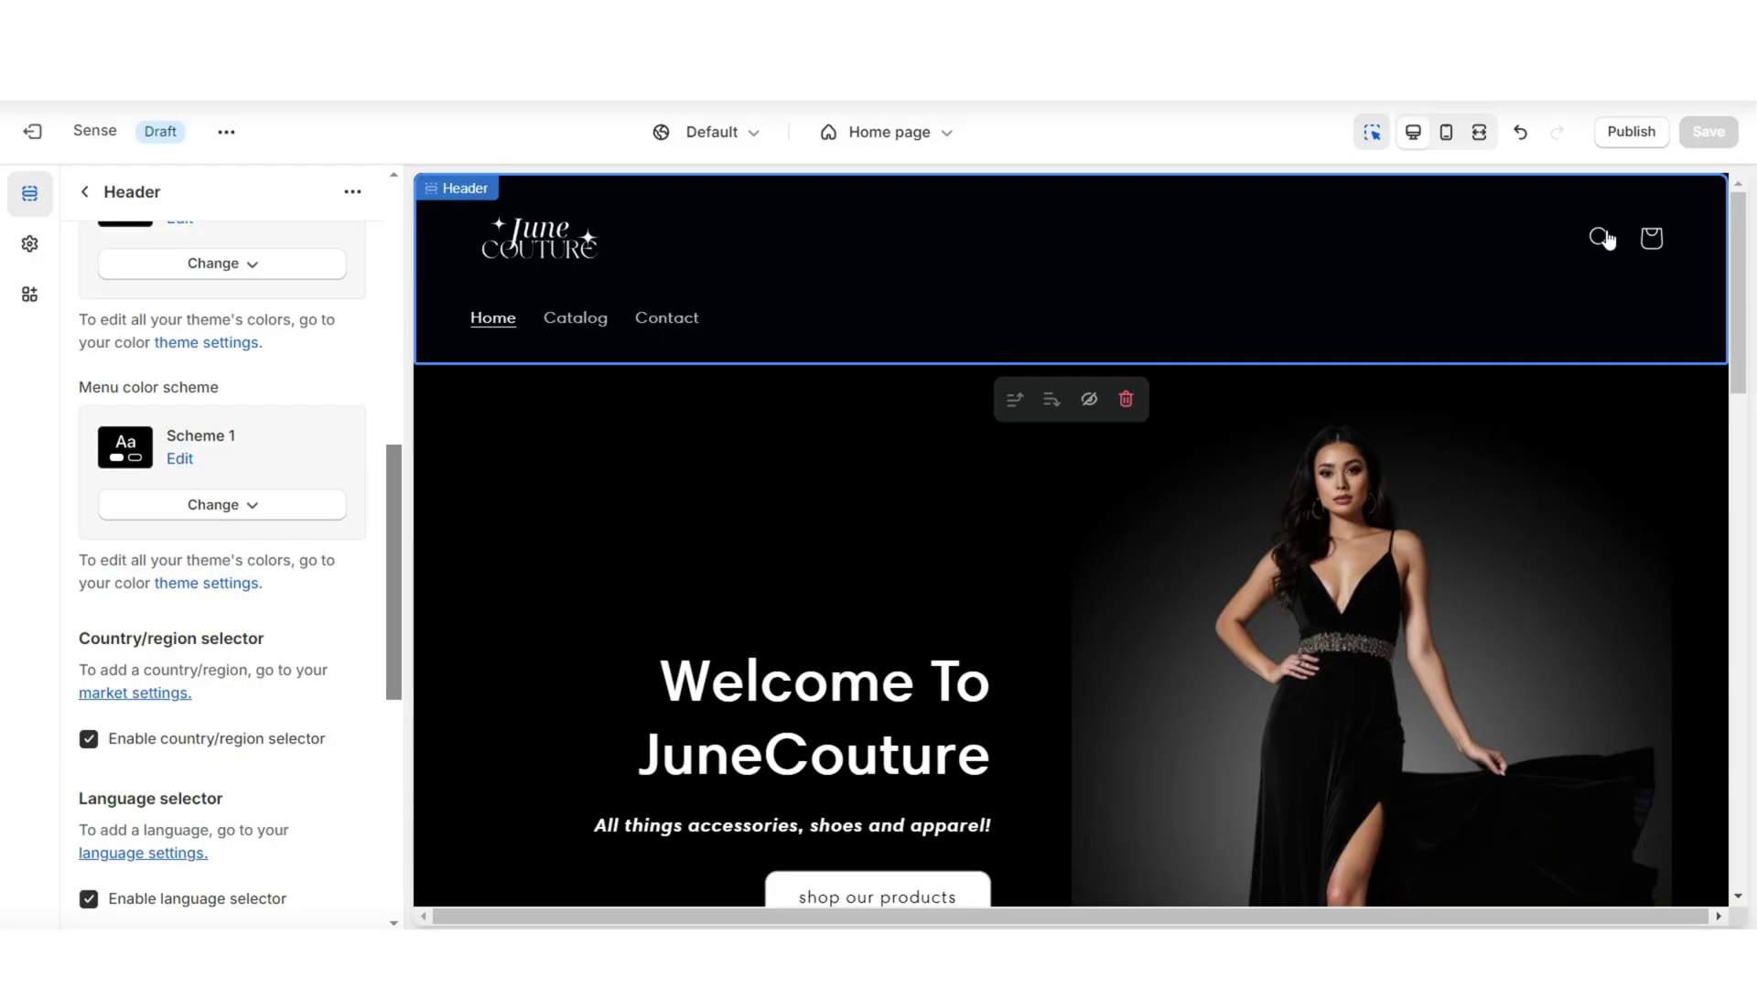
click(1602, 235)
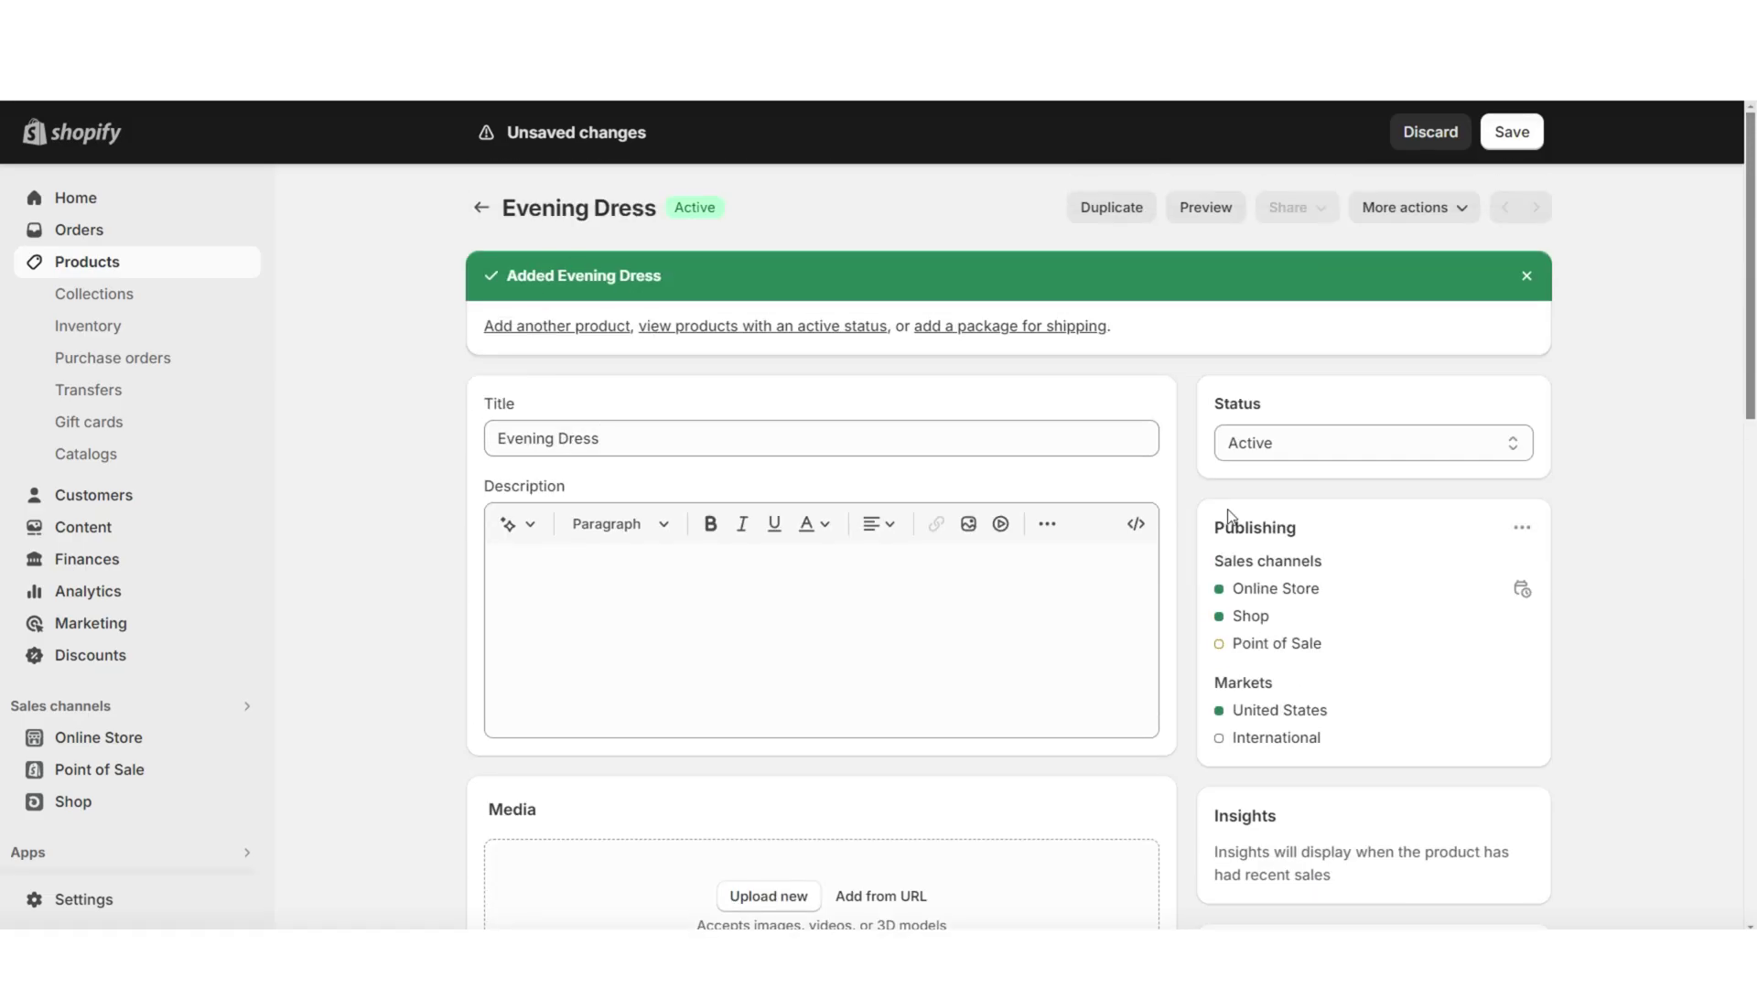
scroll(1613, 541, down, 10)
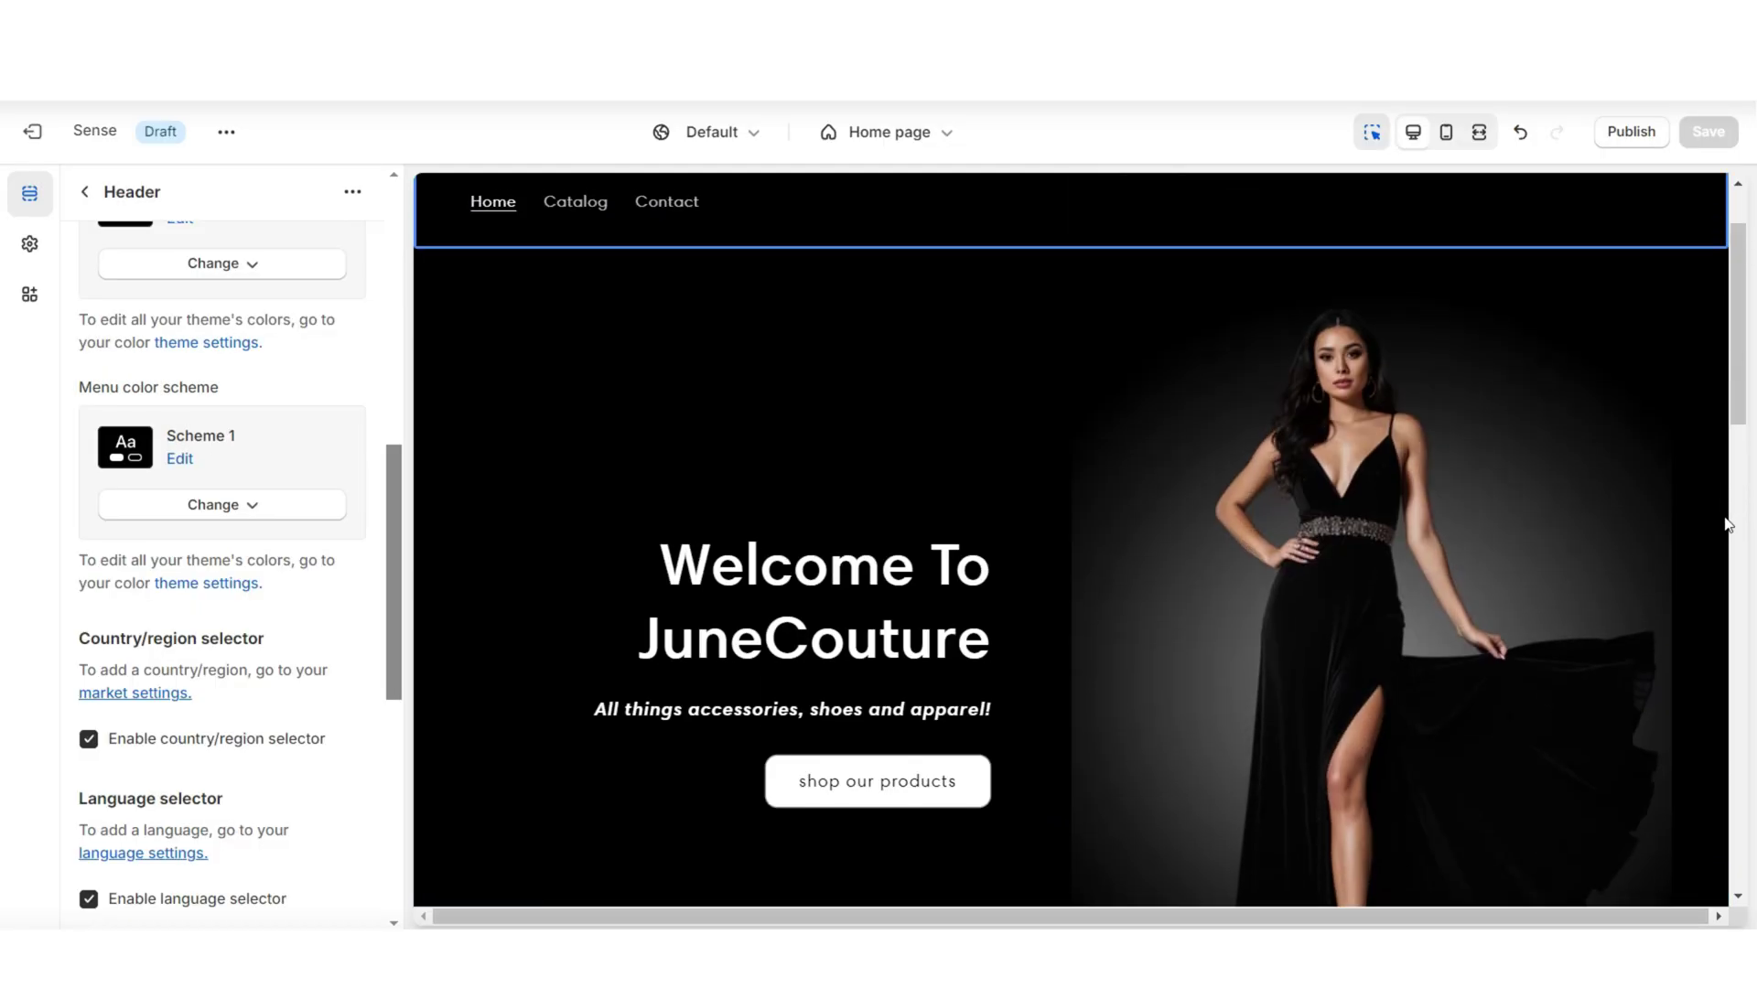
scroll(1178, 530, down, 5)
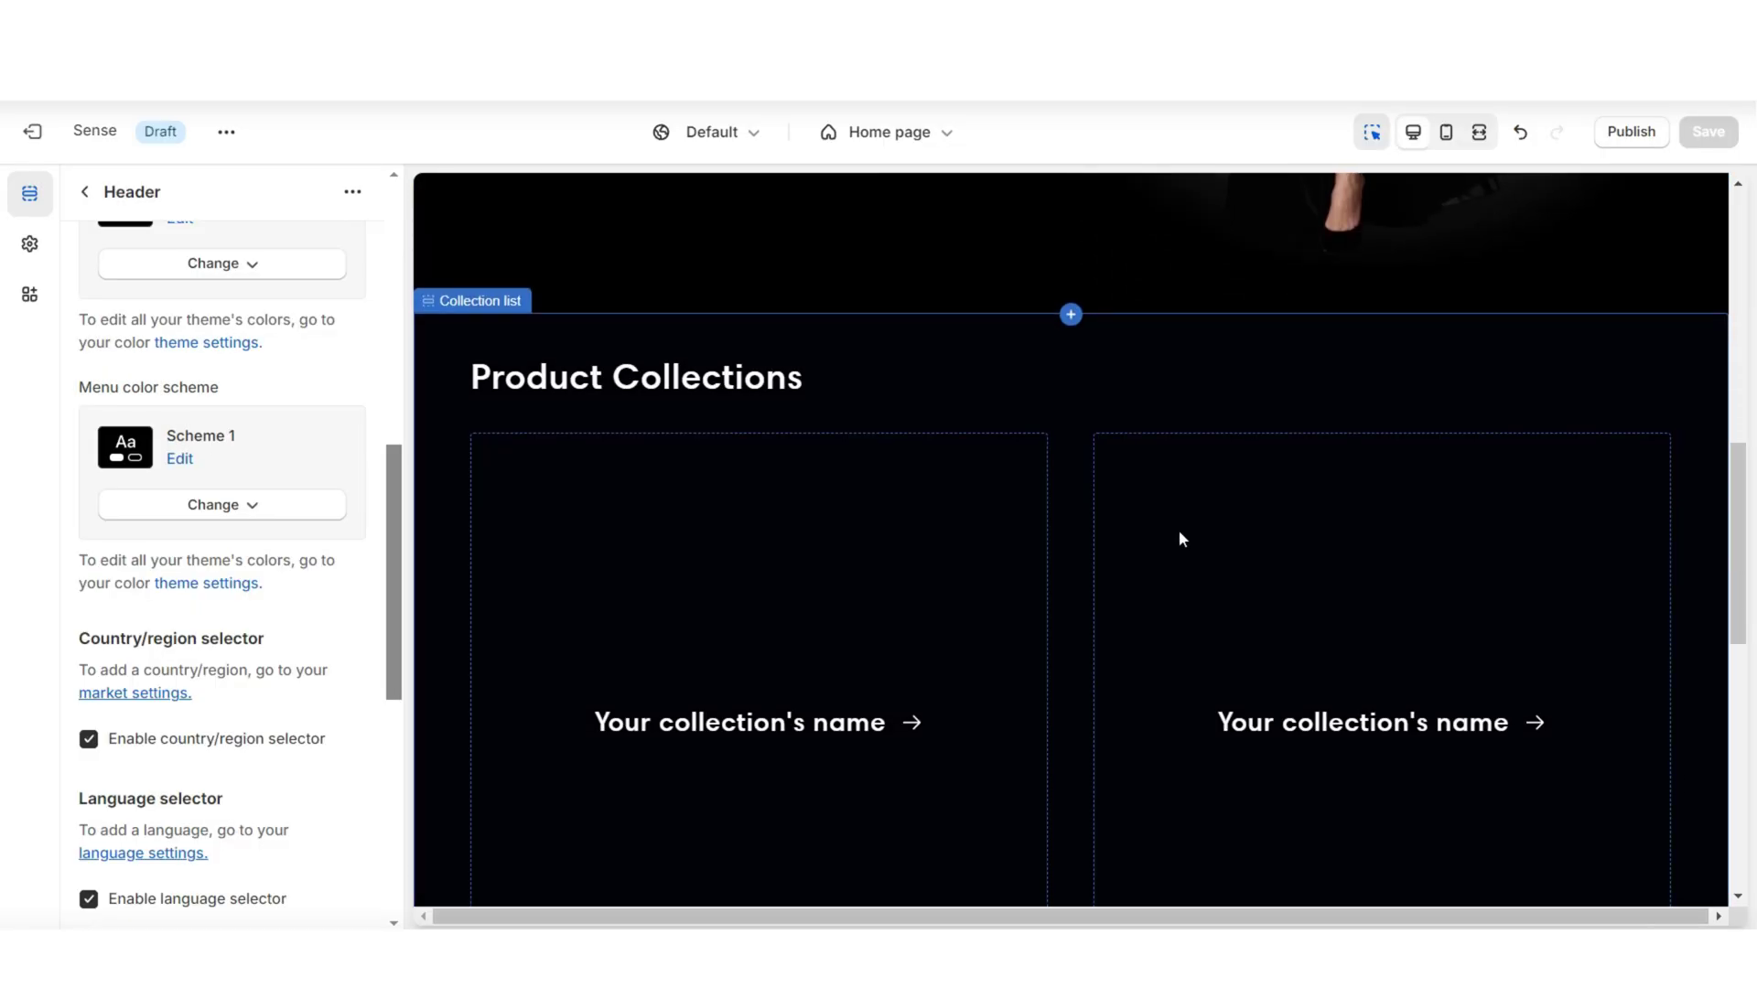
Assign the Dresses collection to the first block of the Product Collections section in the Sense theme editor.
click(516, 481)
scroll(508, 475, down, 2)
click(269, 293)
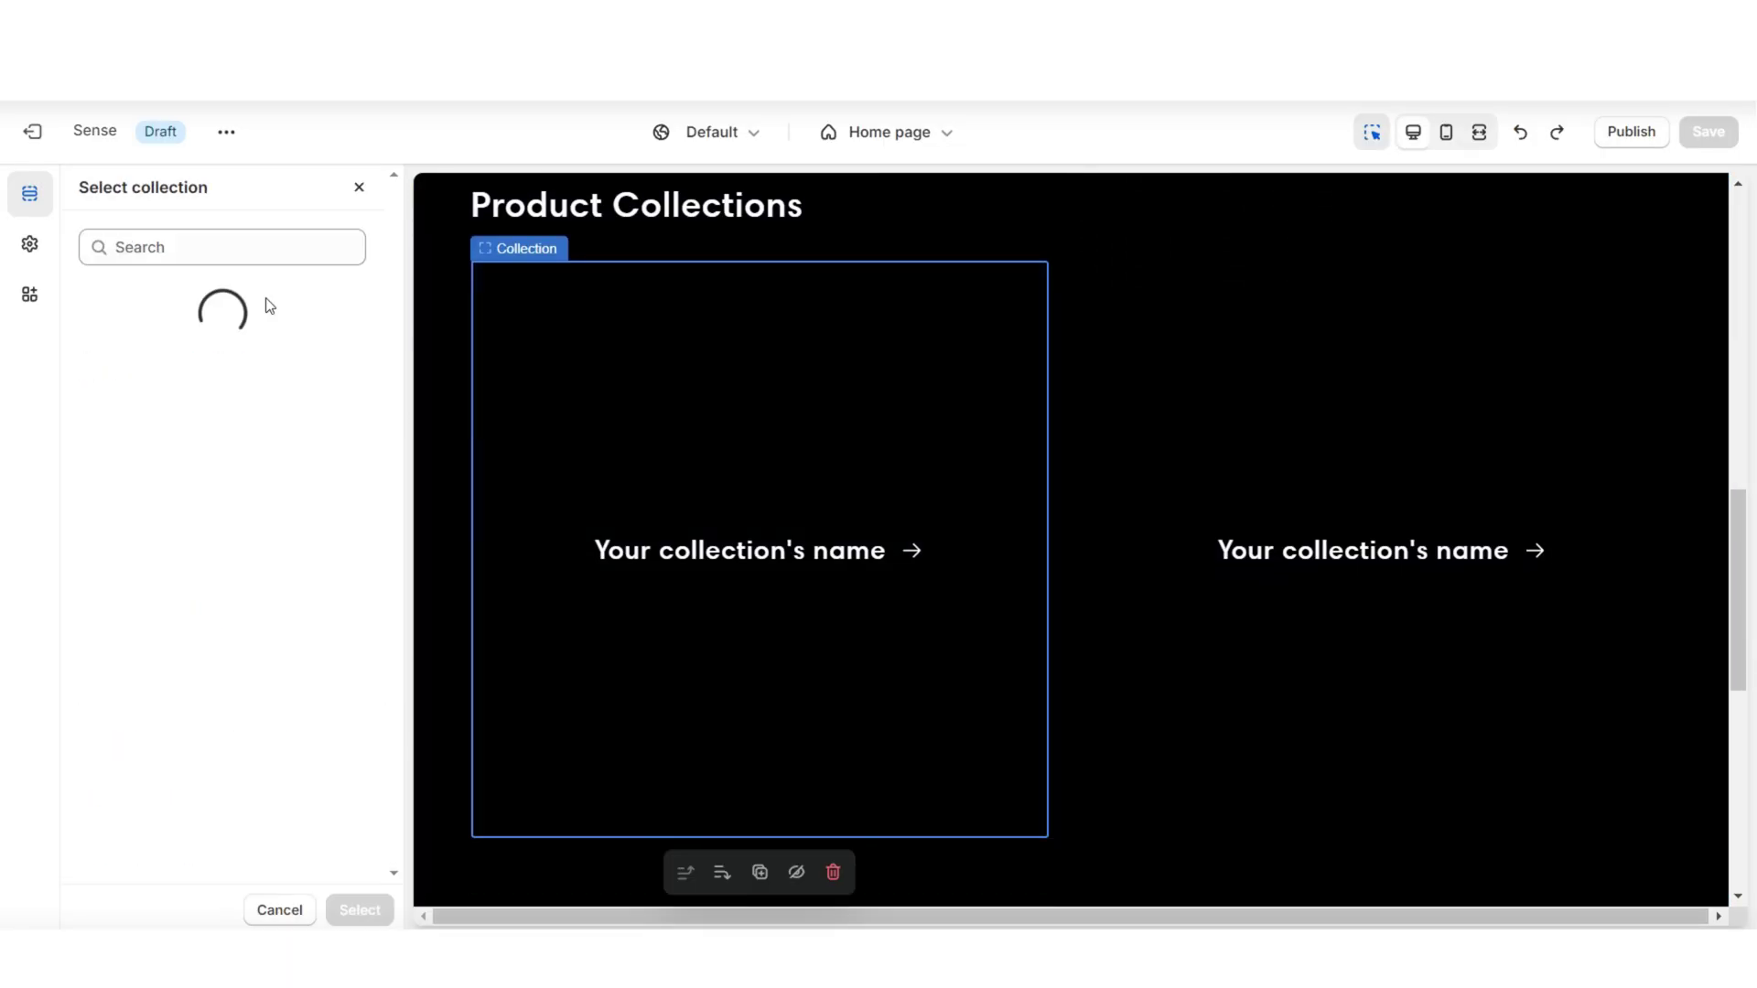
click(360, 369)
click(359, 910)
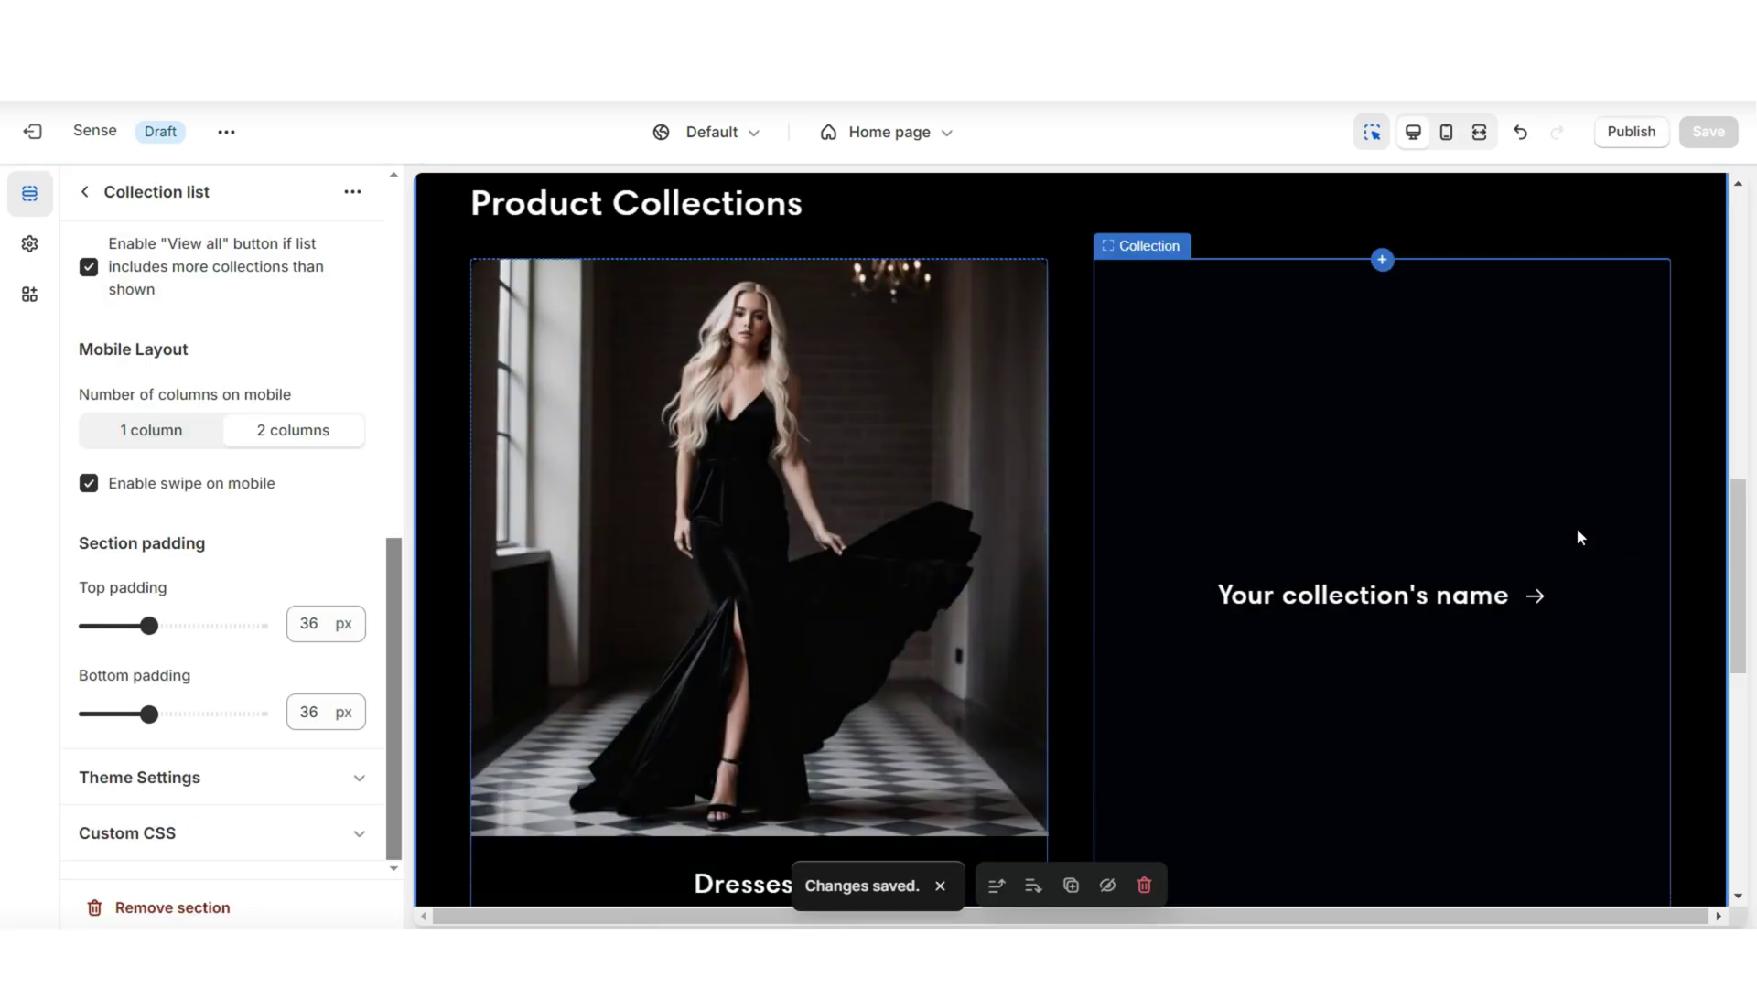
Try the Adapt to image and Portrait ratios on the Collection list, and set its image ratio to Square.
click(136, 544)
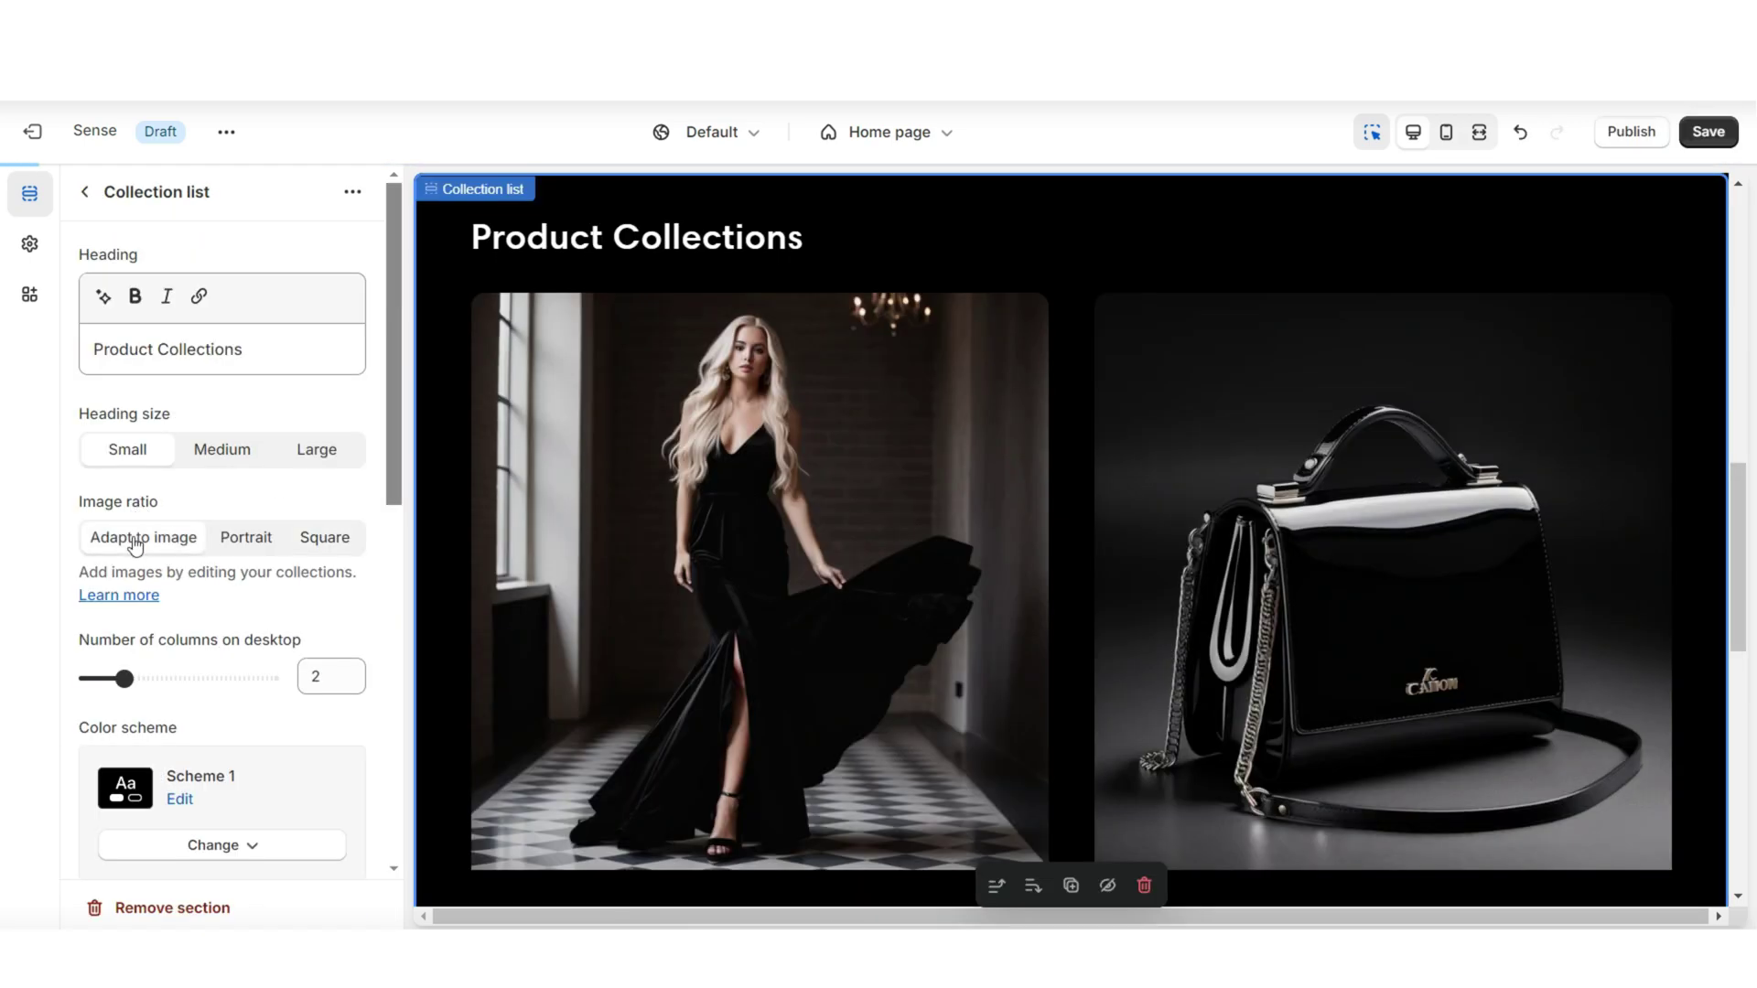
click(246, 542)
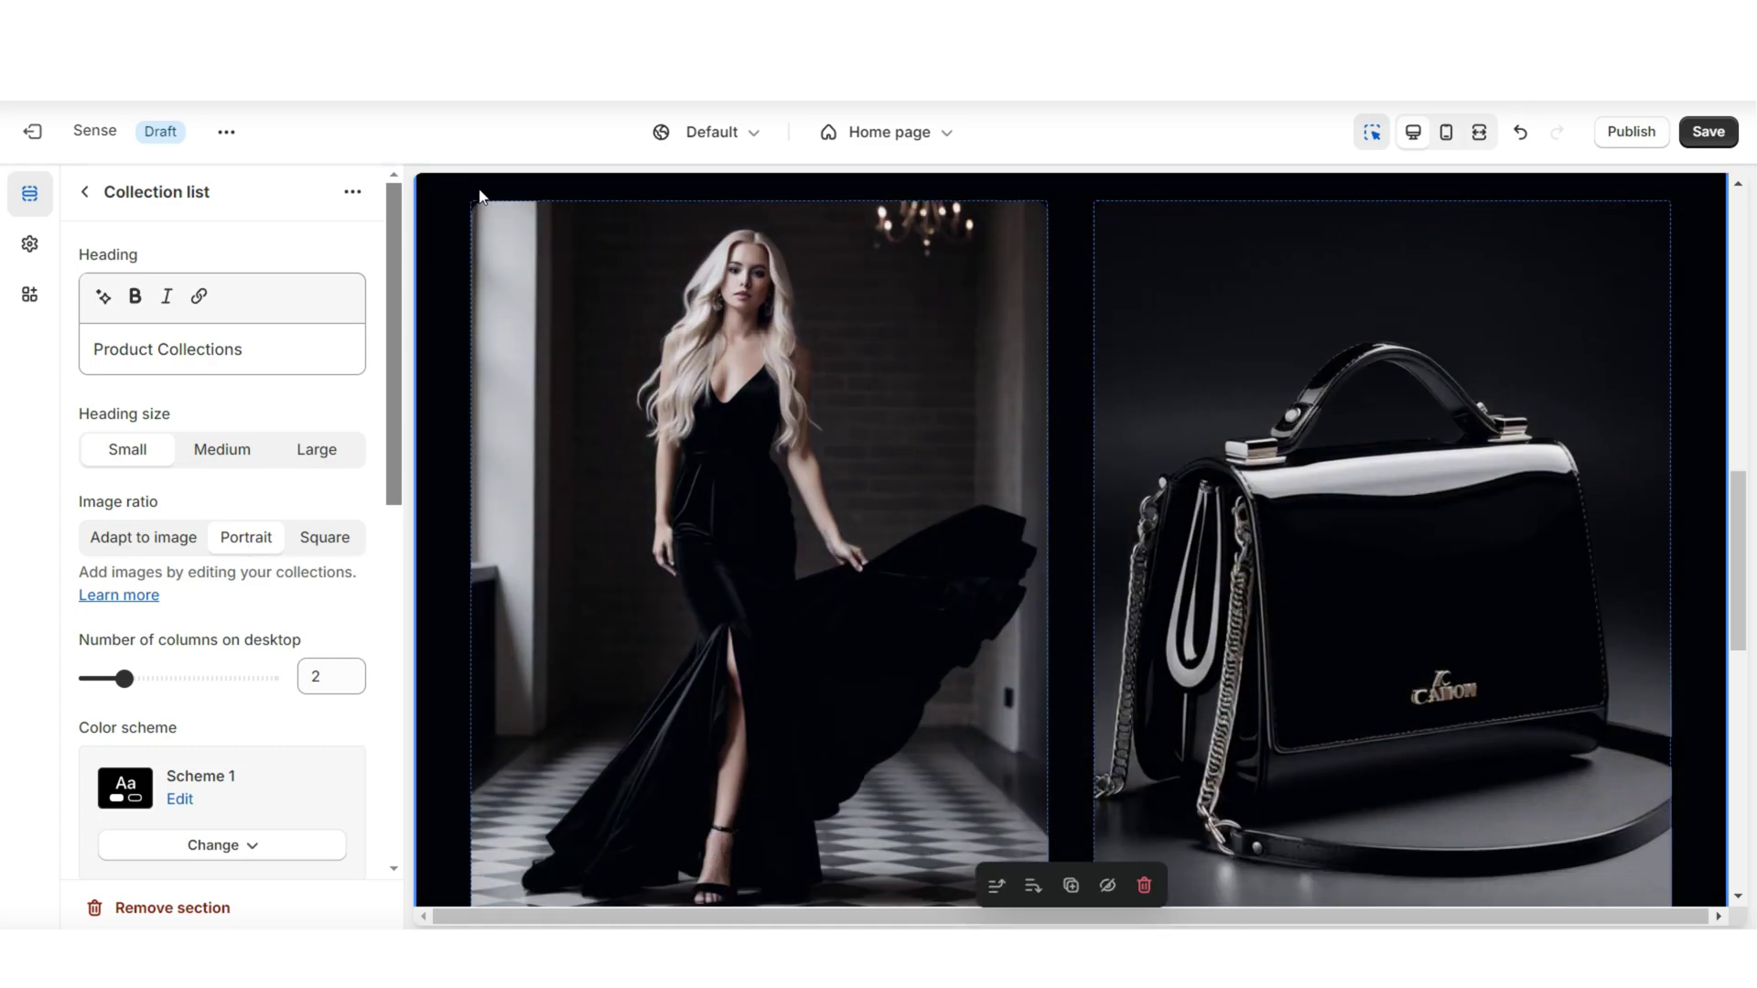
click(324, 537)
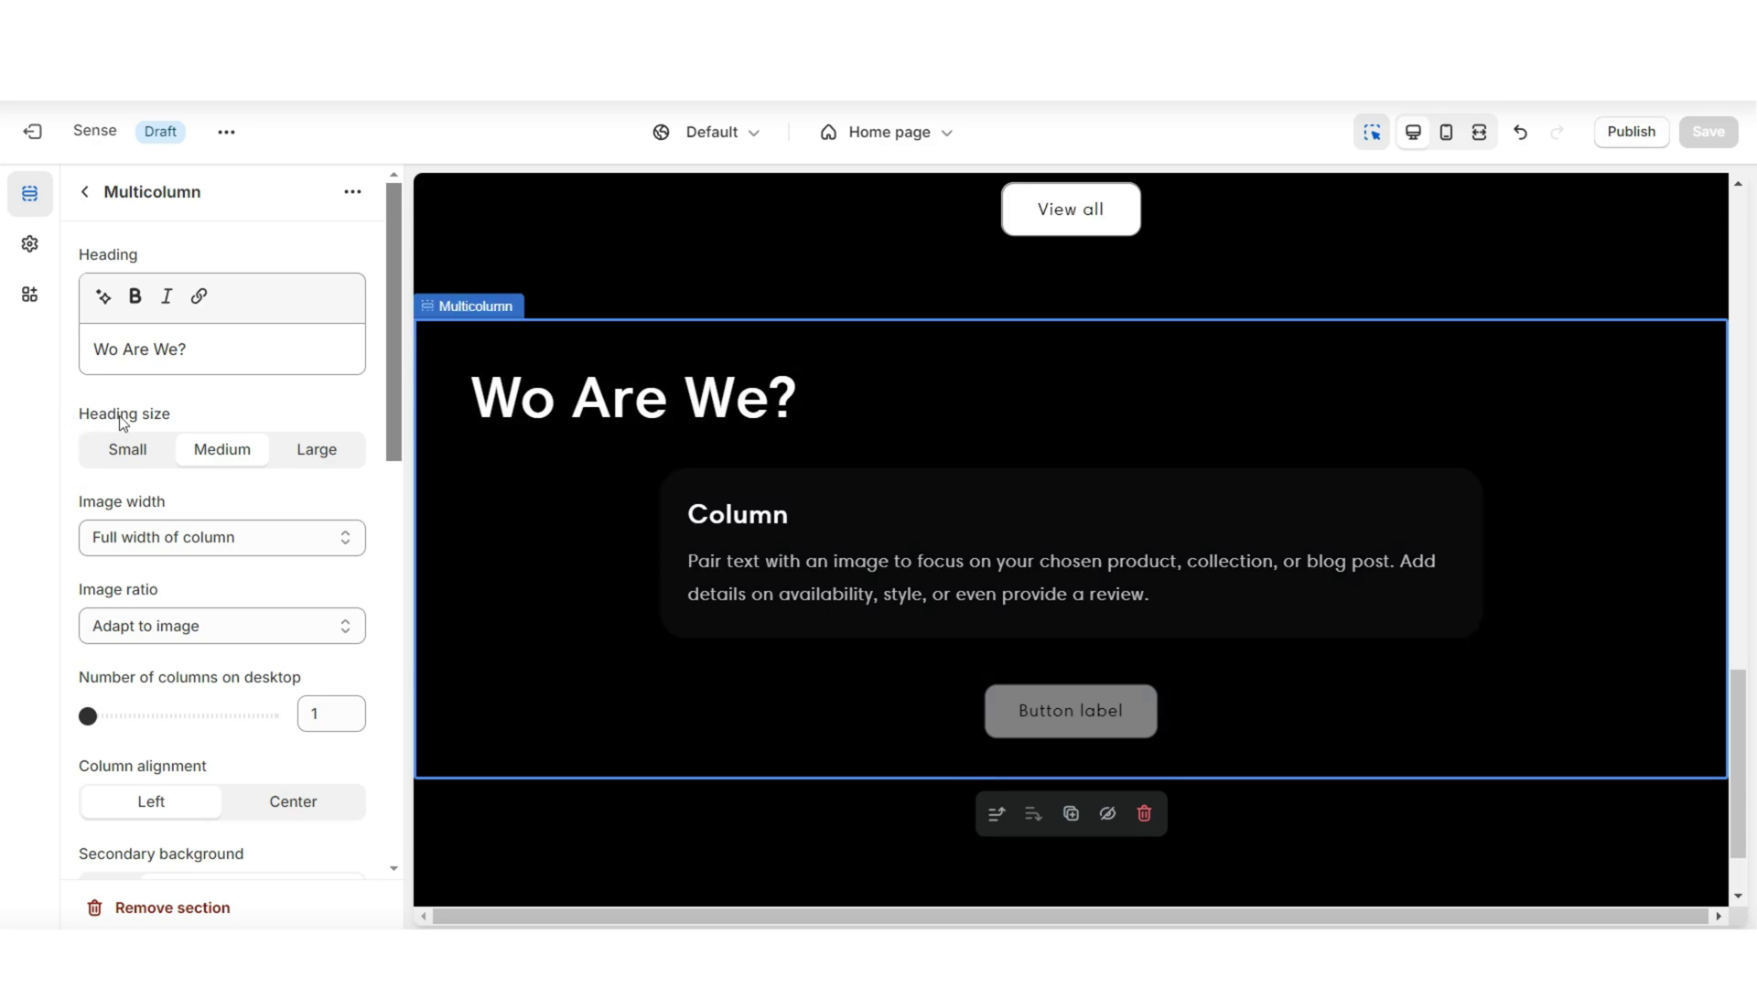
Set the Multicolumn heading size to Small, try Center column alignment and return it to Left.
click(139, 448)
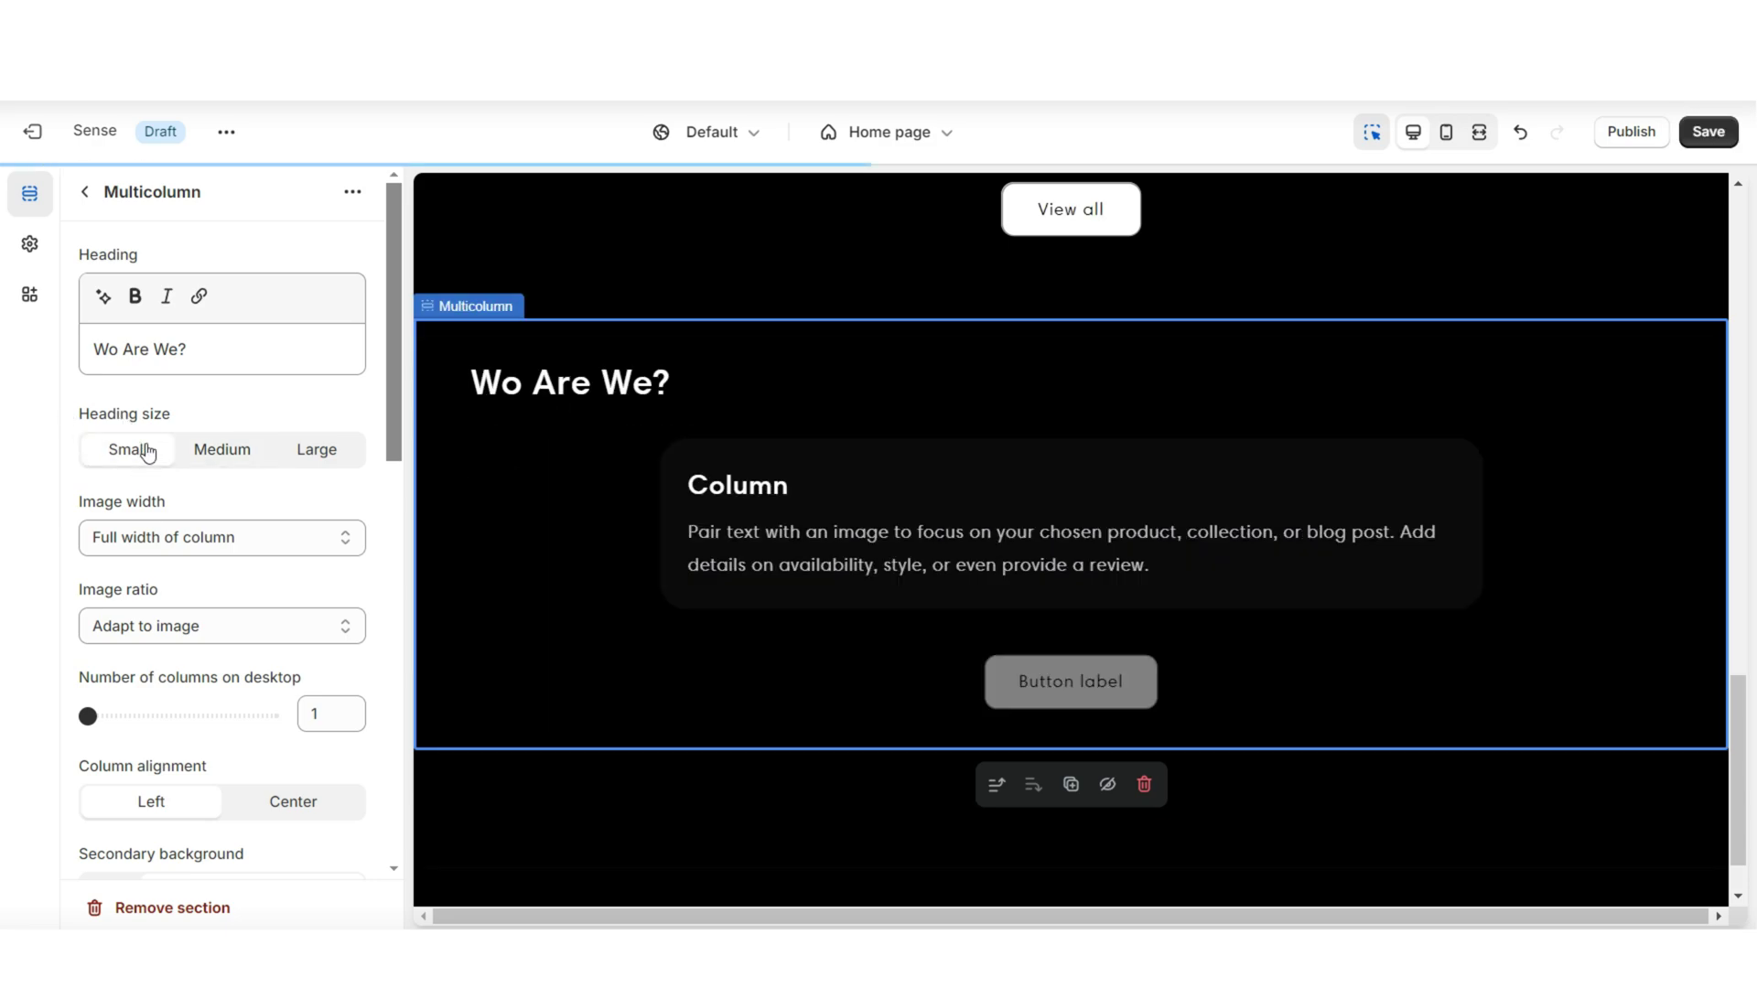
scroll(158, 434, down, 3)
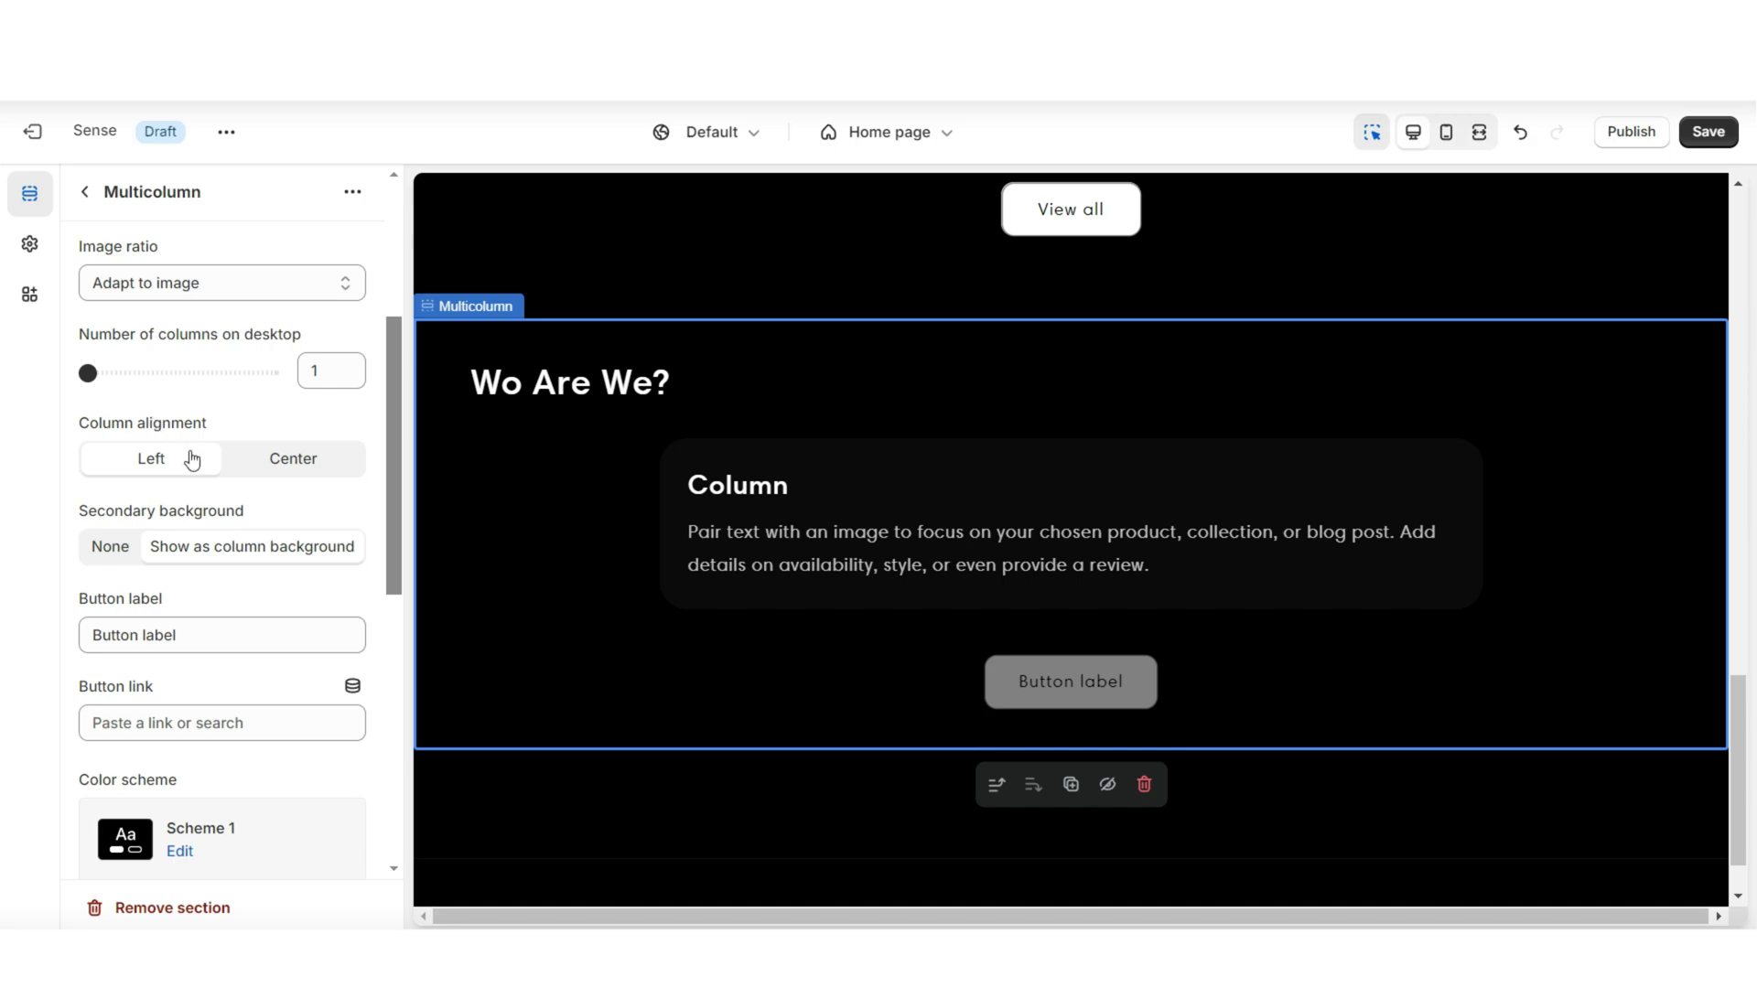
click(274, 458)
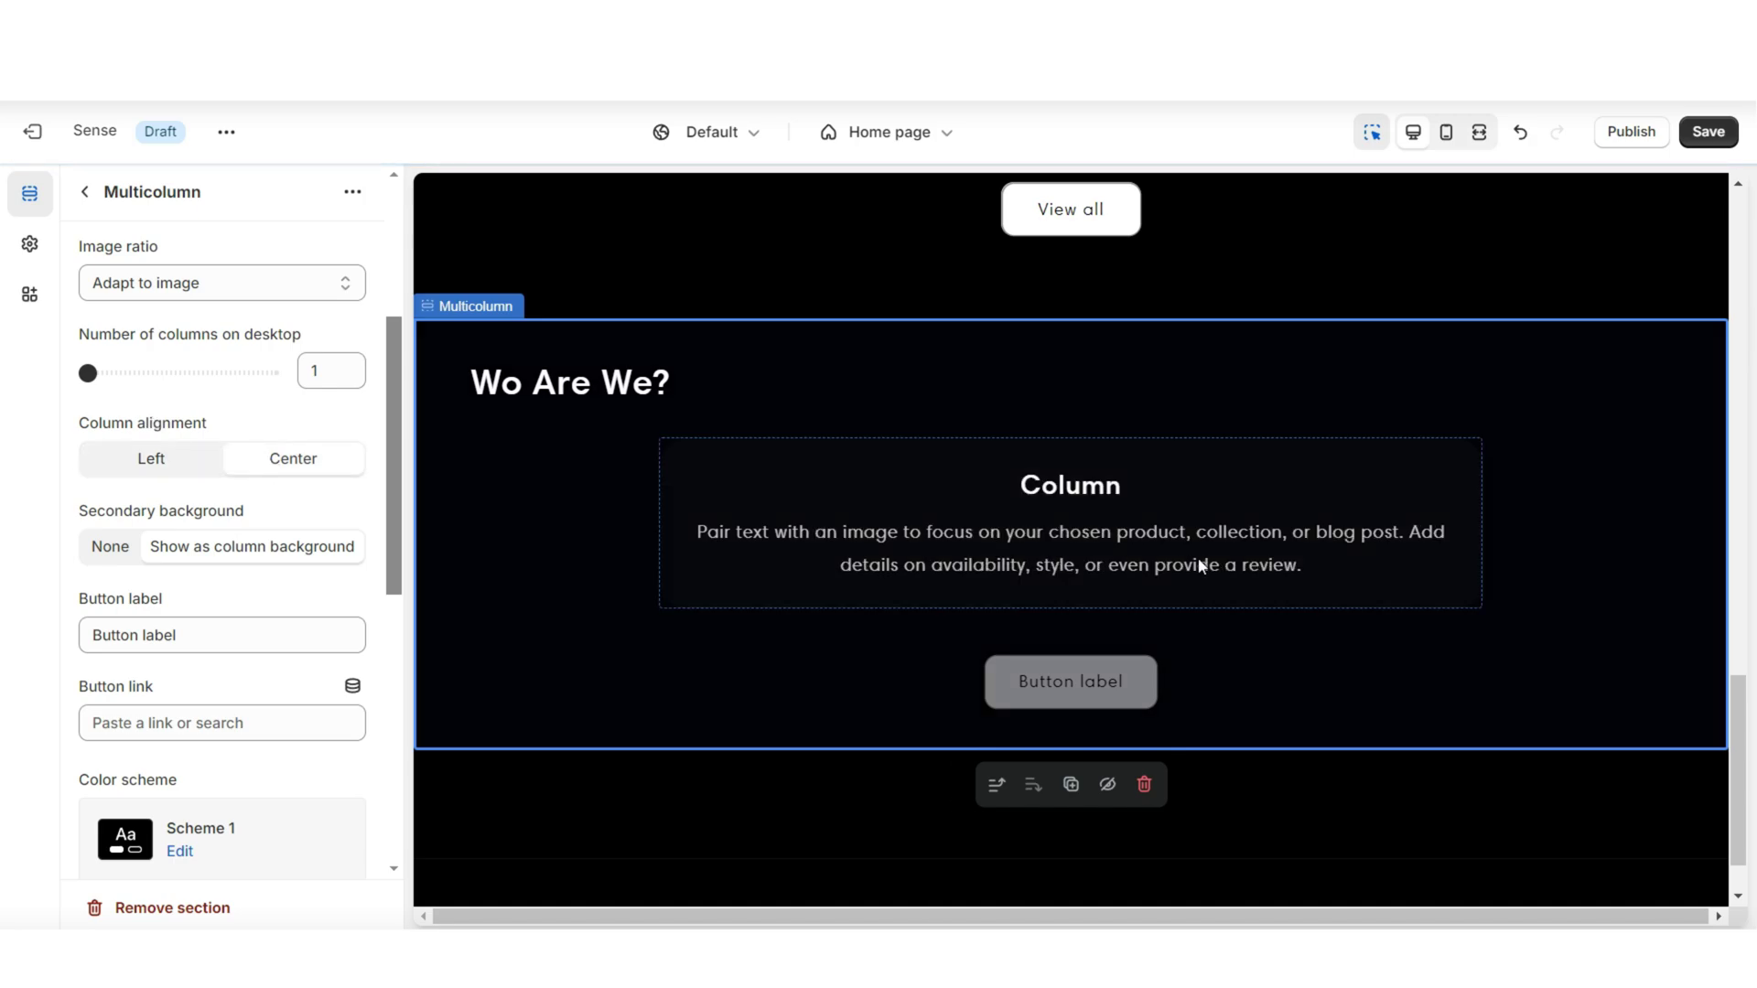
click(179, 462)
scroll(165, 430, down, 3)
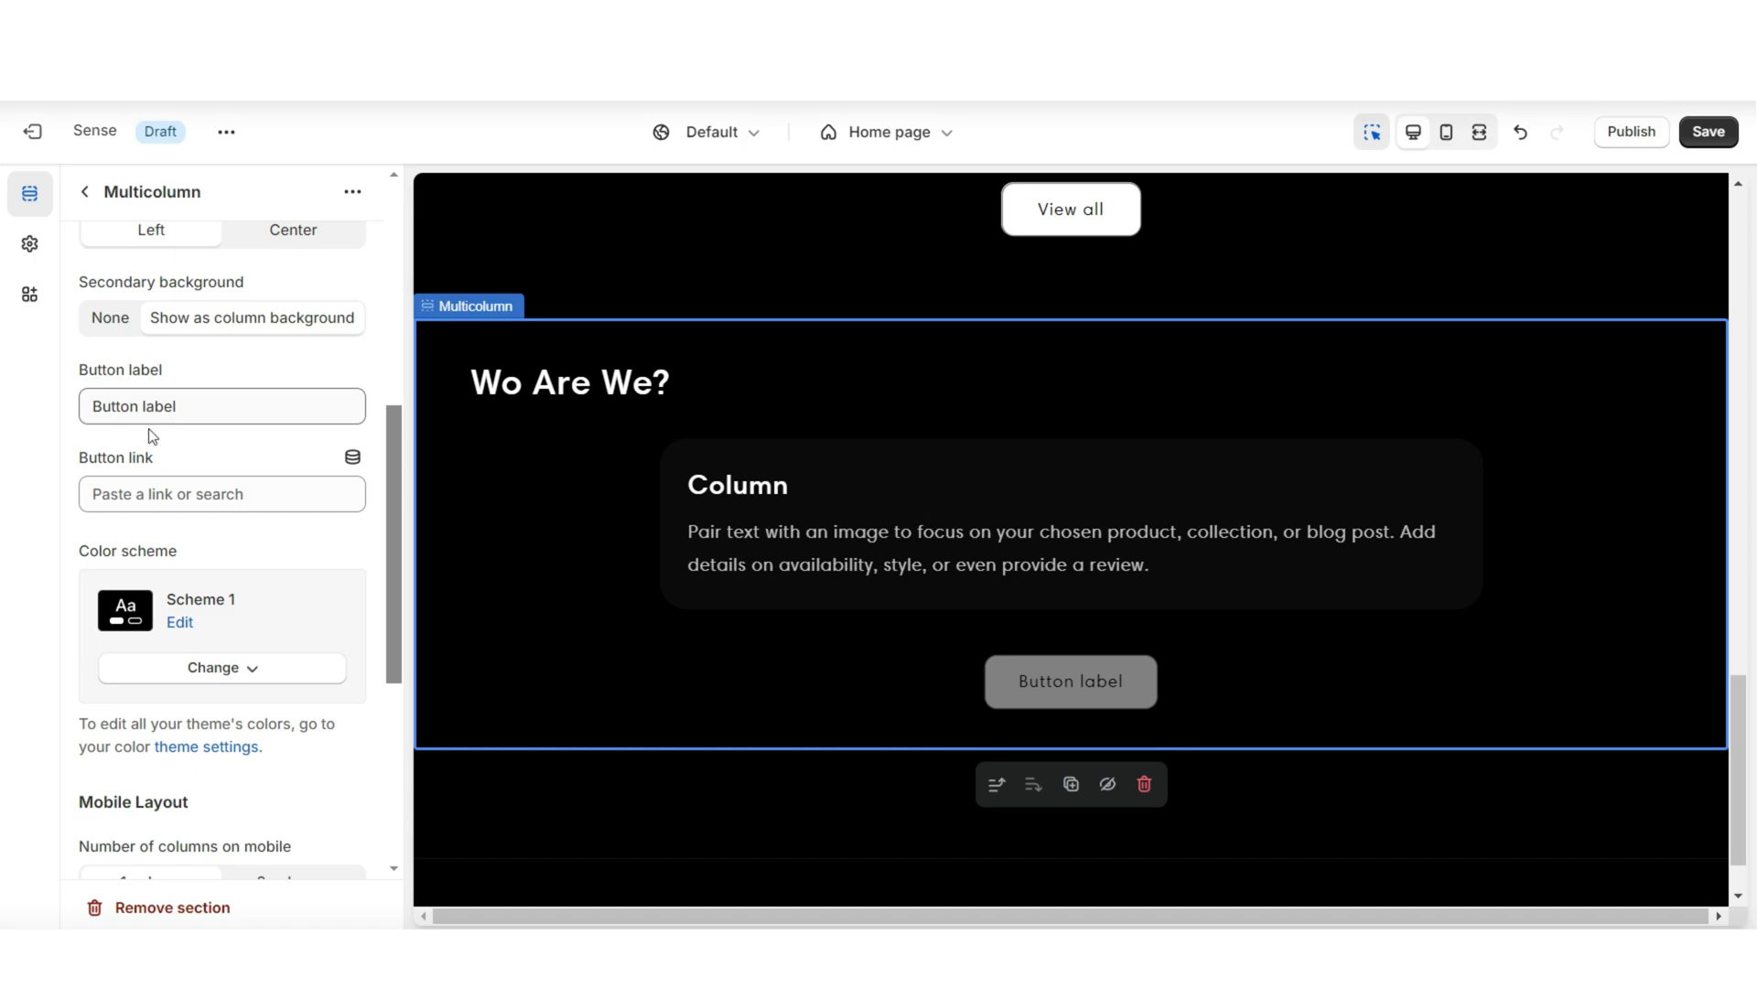
Check the Multicolumn button's link options, clear its button label and set the secondary background to None.
click(158, 485)
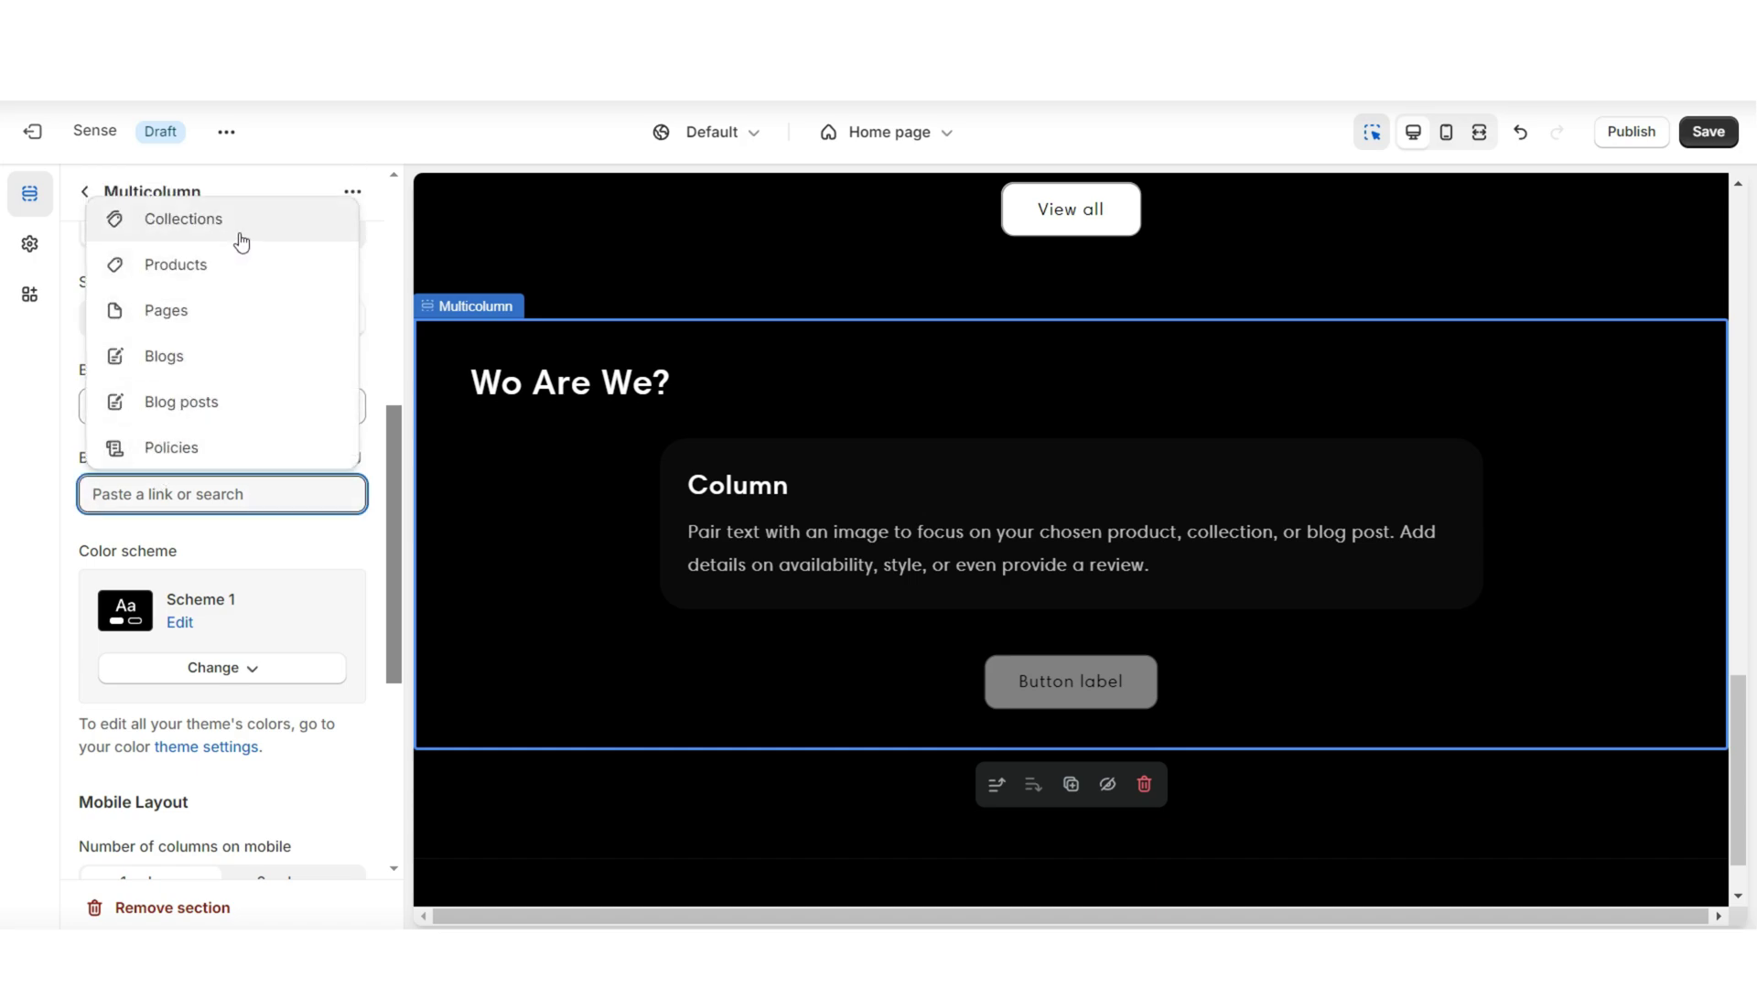
drag(90, 406, 177, 405)
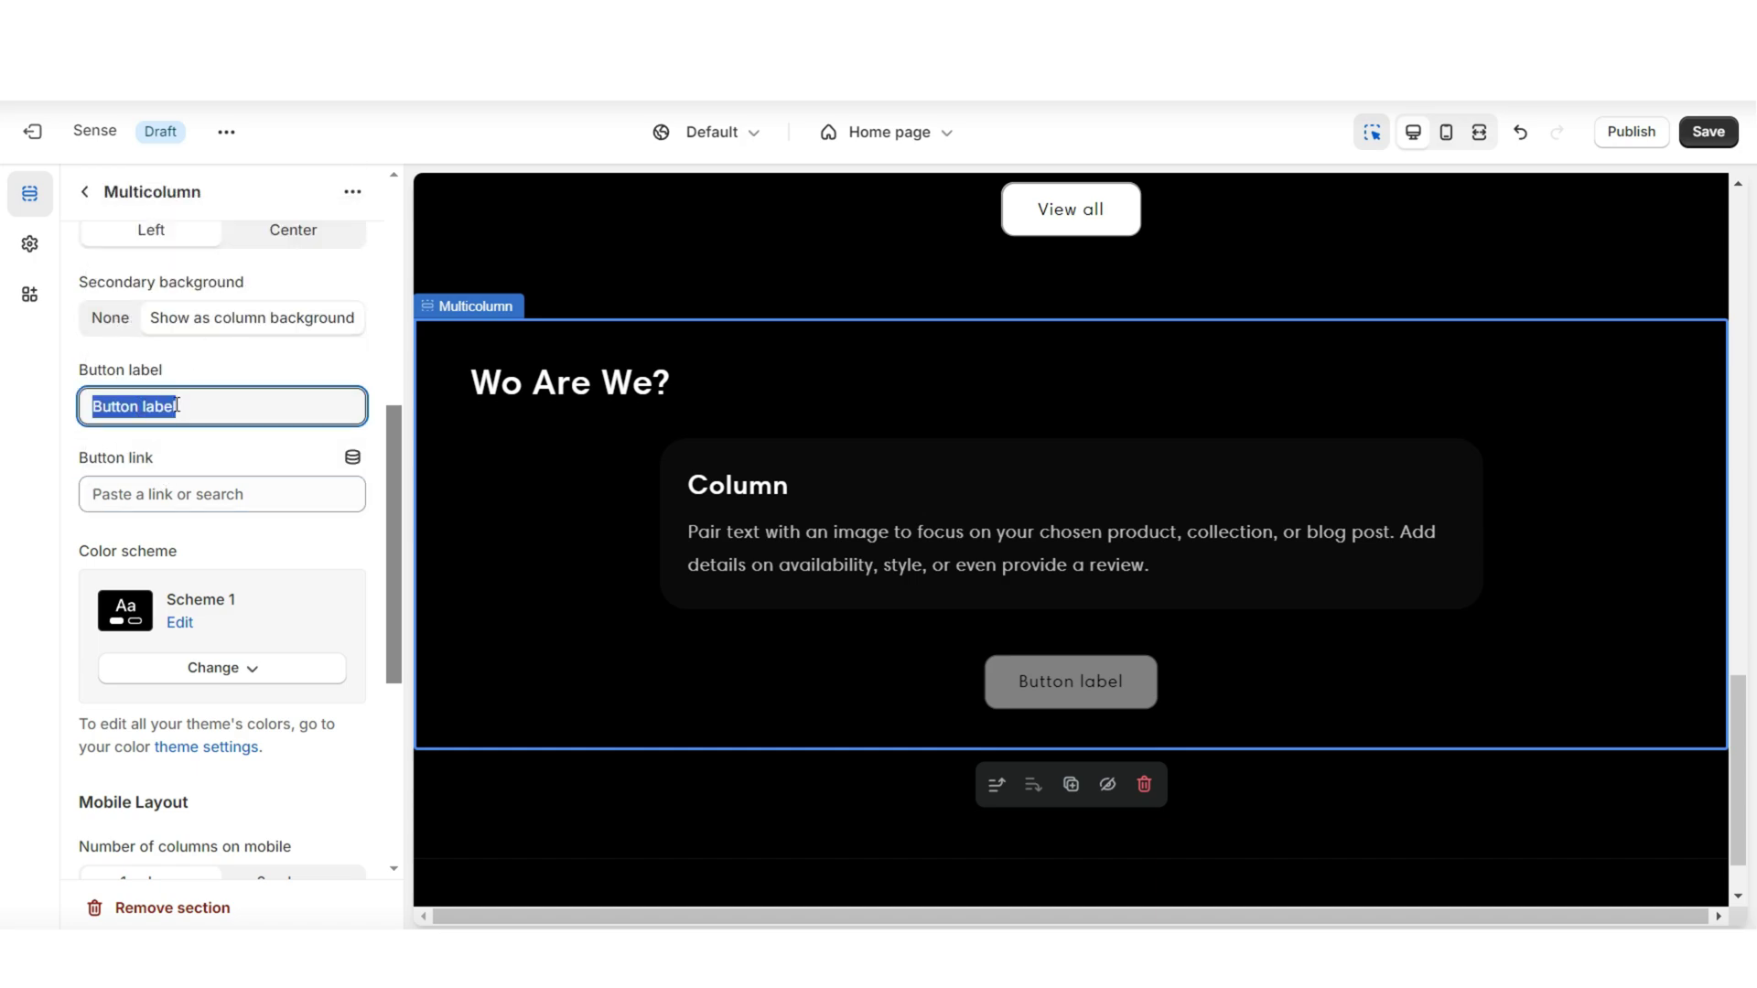
key(BackSpace)
click(74, 435)
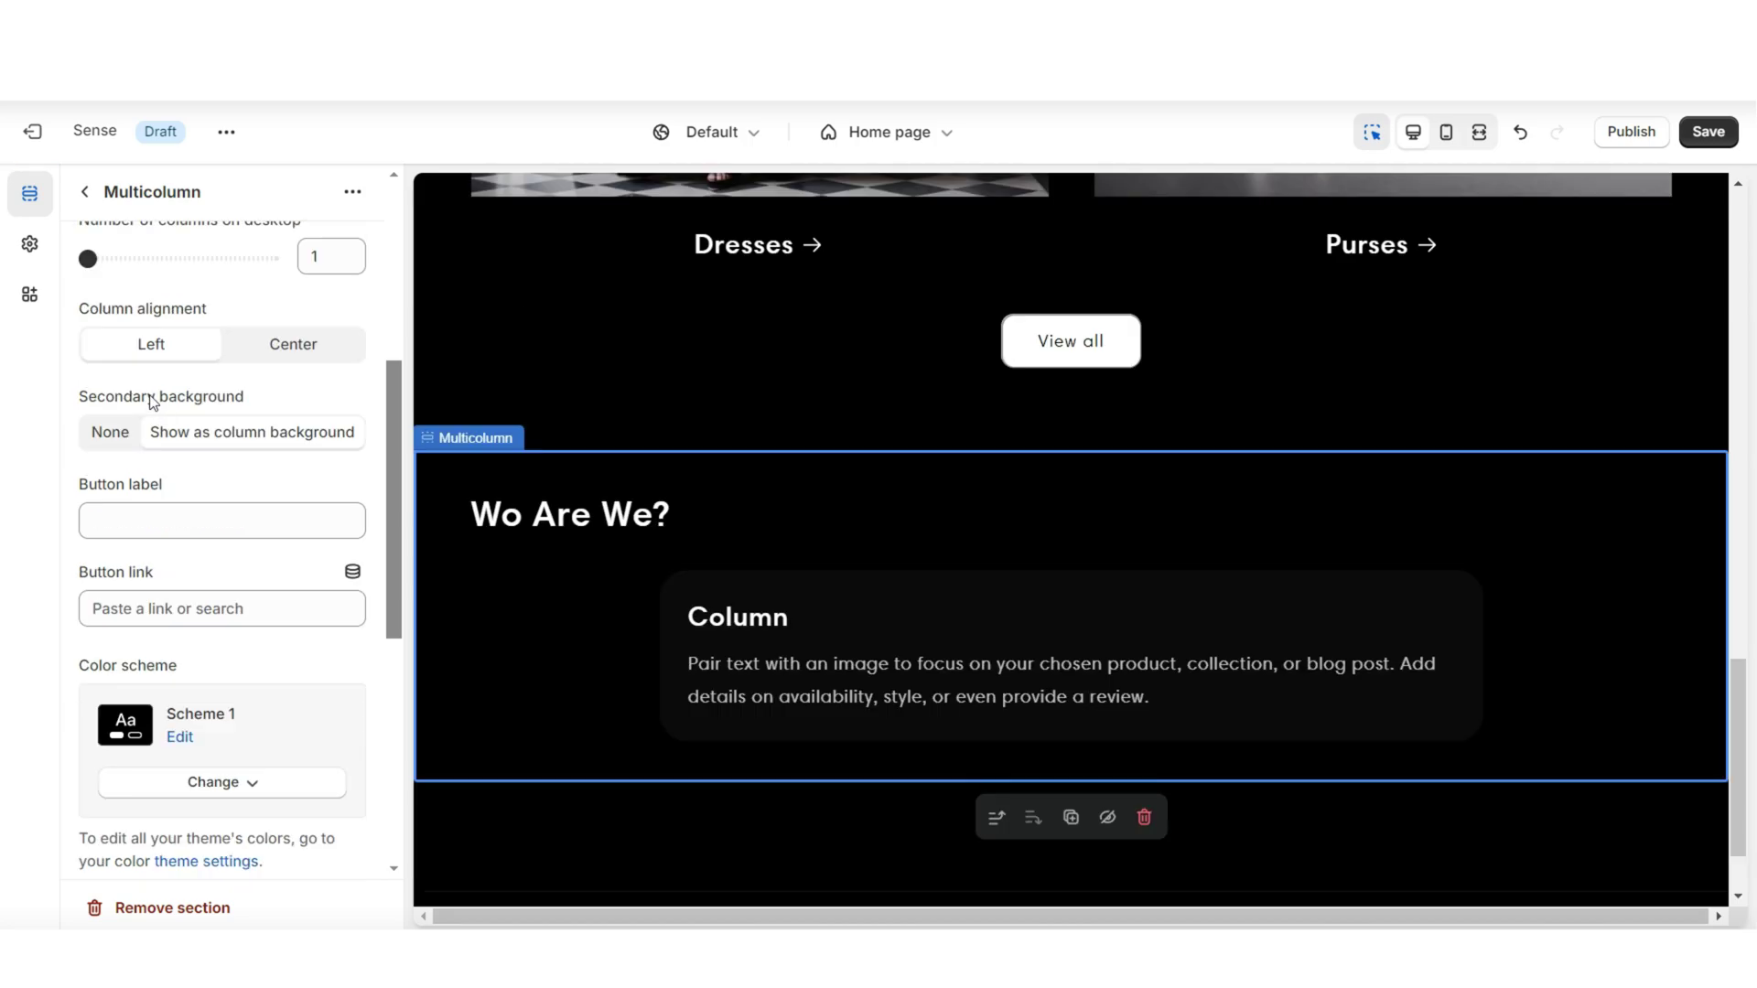
click(117, 443)
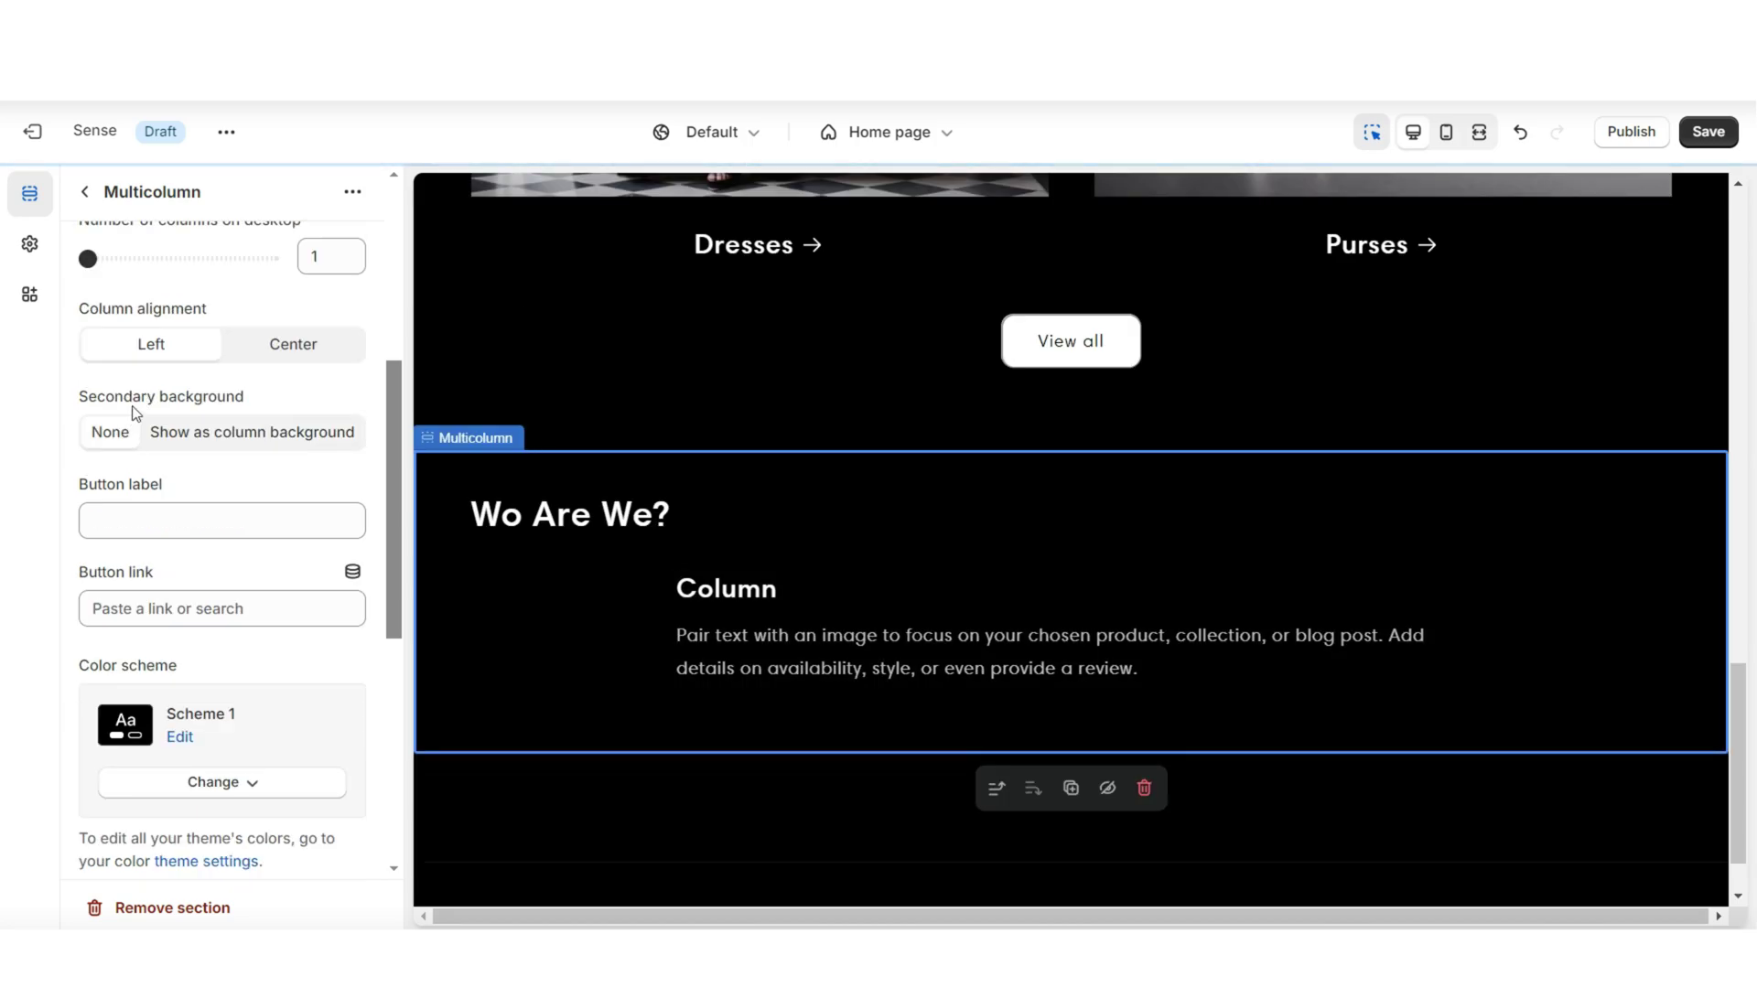
Title the Multicolumn's column "Our Story" and replace its description with the ChatGPT brand story, adapted to JuneCouture.
click(777, 640)
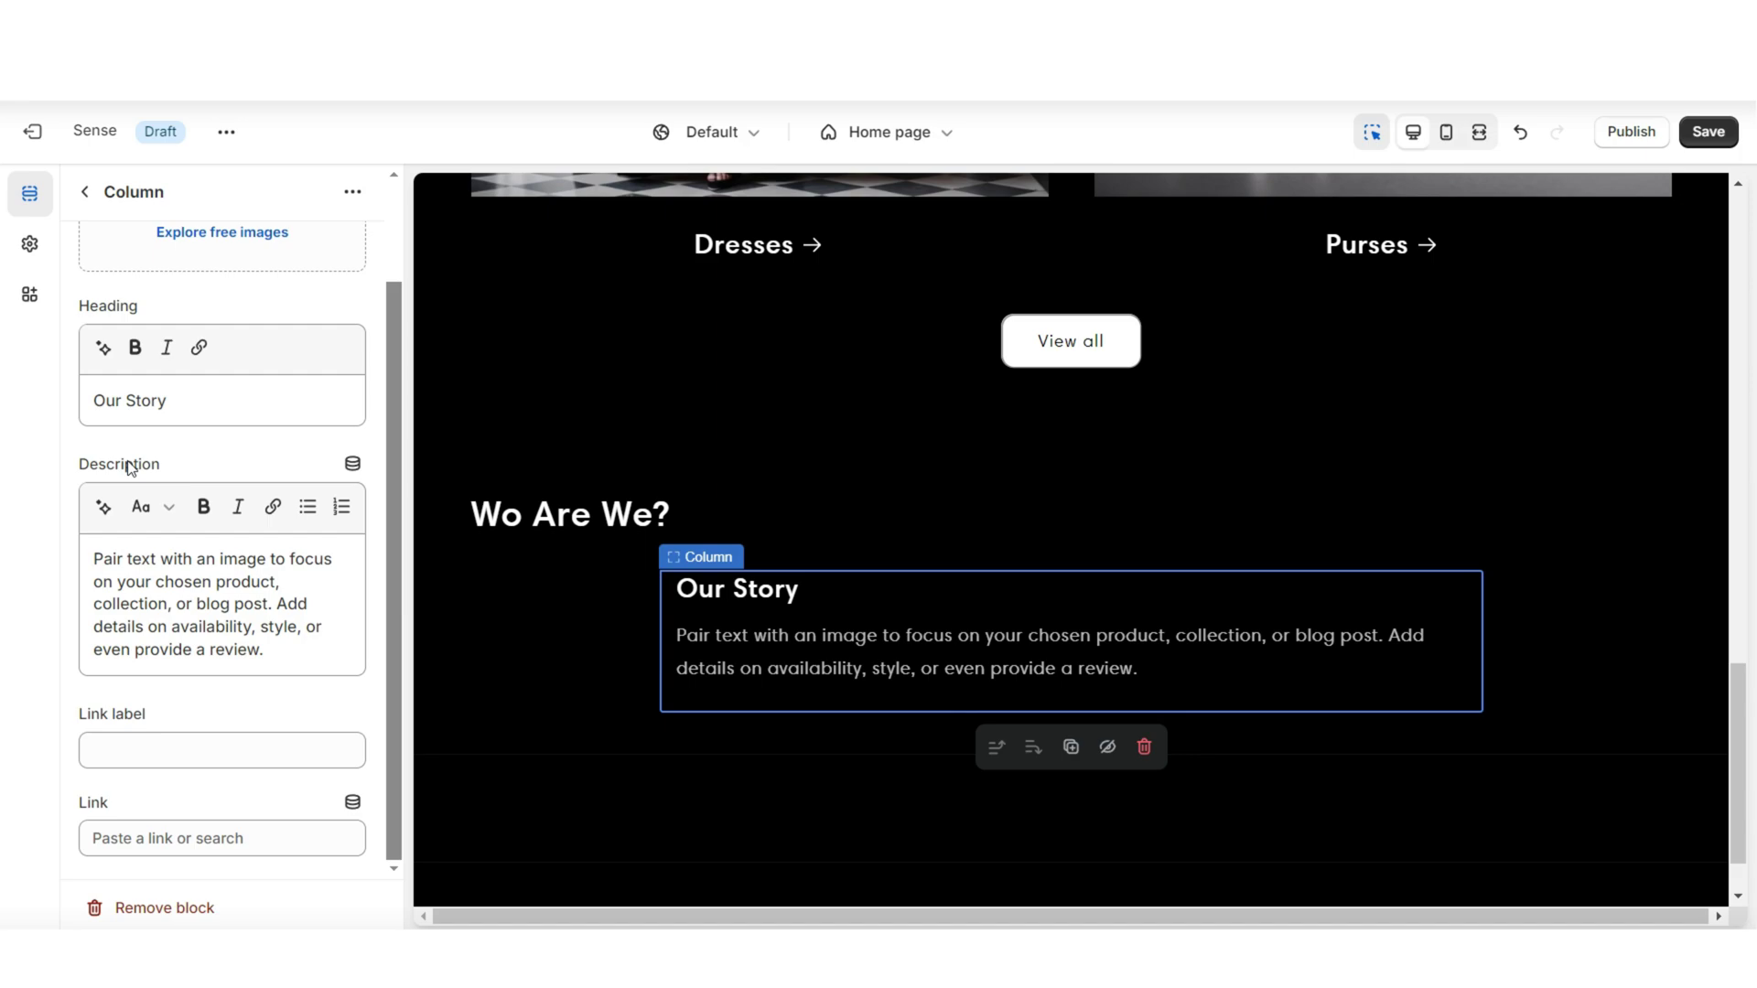
triple_click(129, 646)
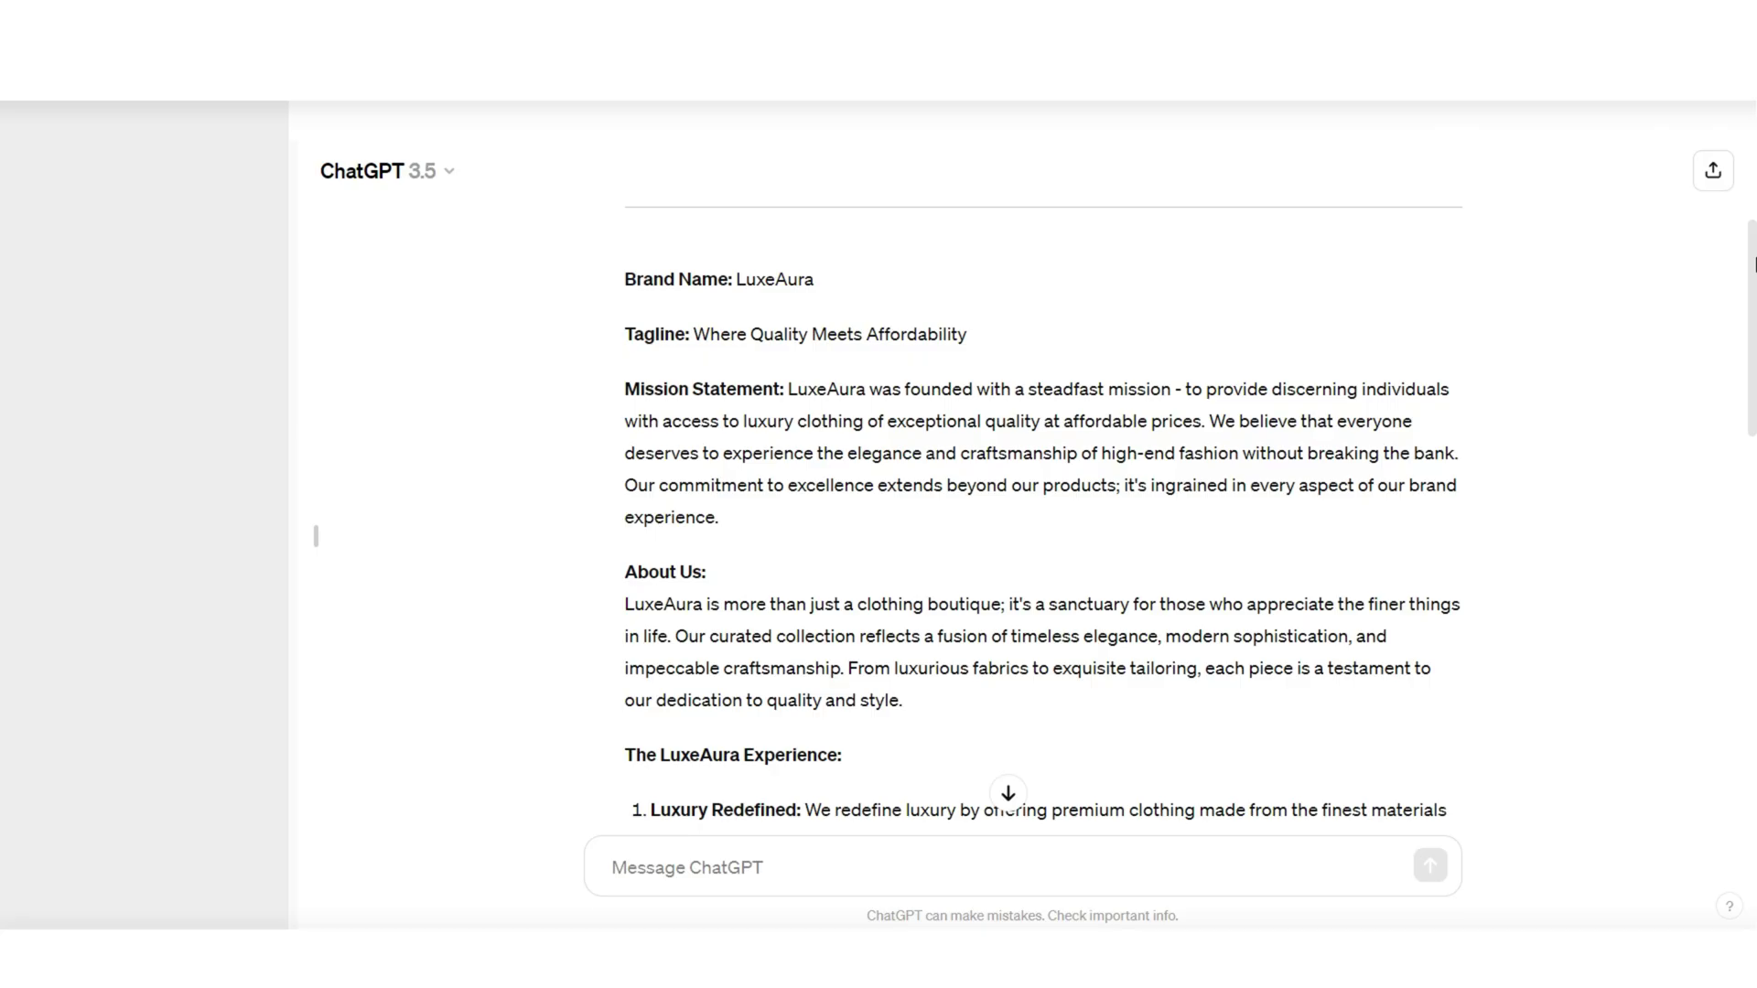
drag(1755, 266, 1755, 464)
Try the Heading 2 format on the Our Story description text.
drag(93, 381, 231, 489)
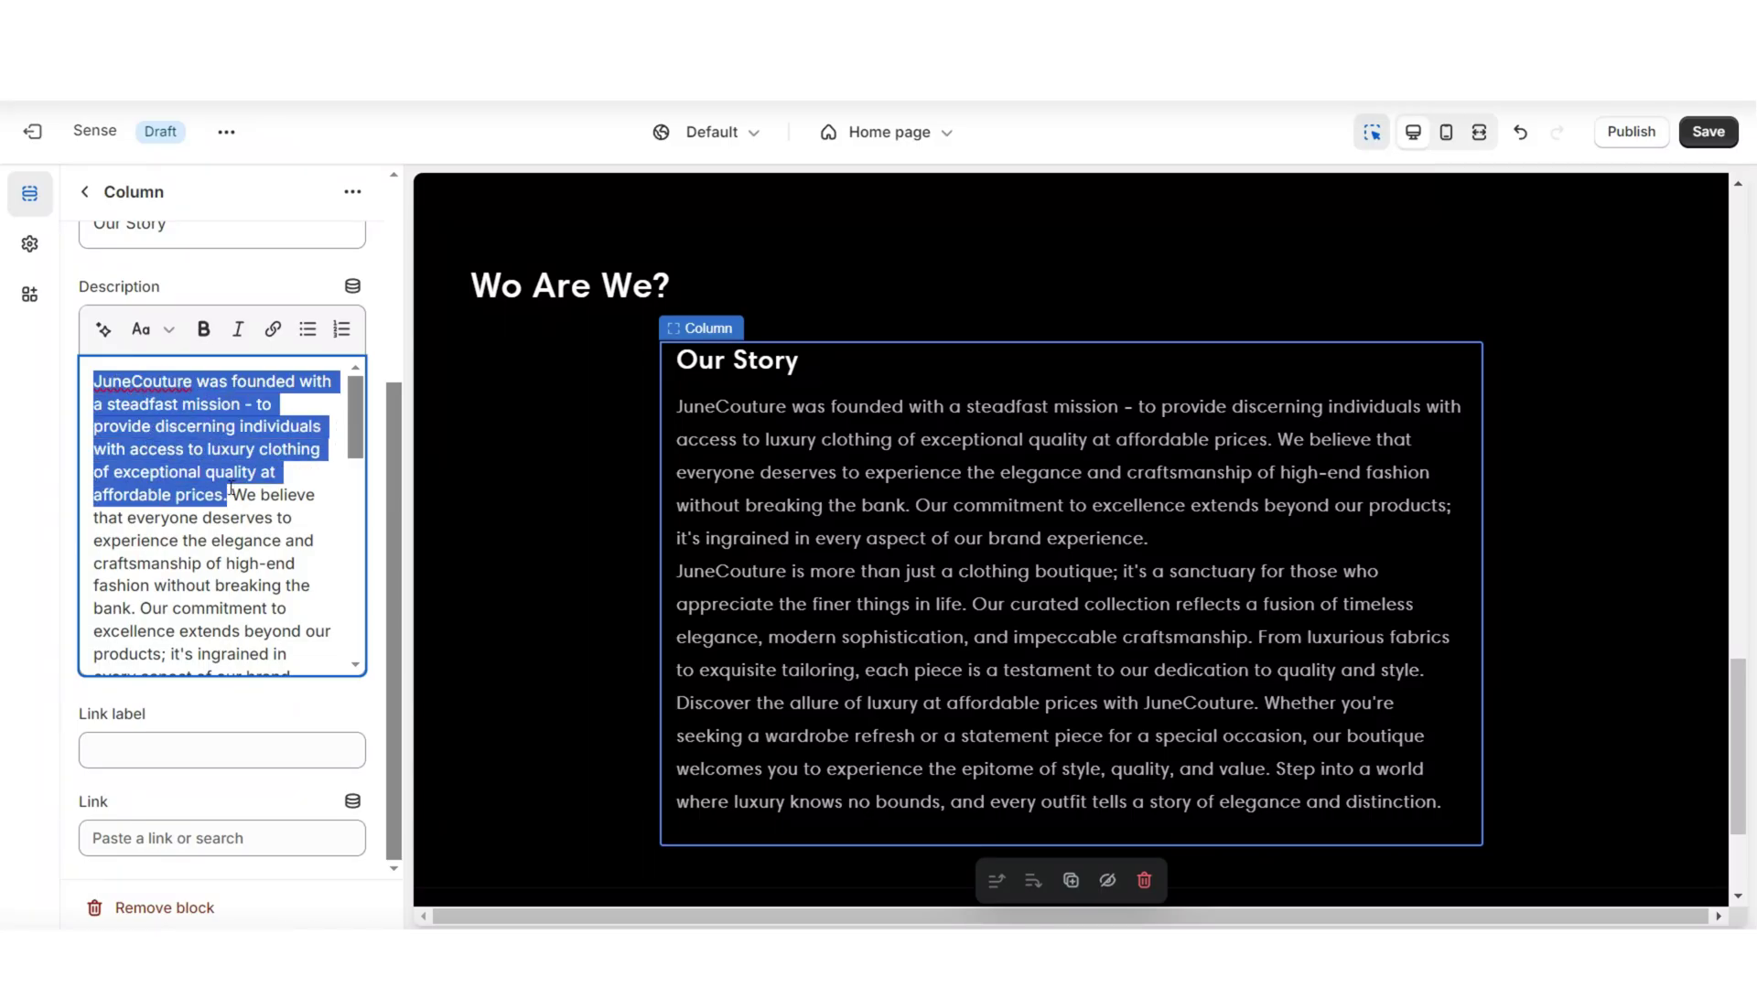
click(195, 491)
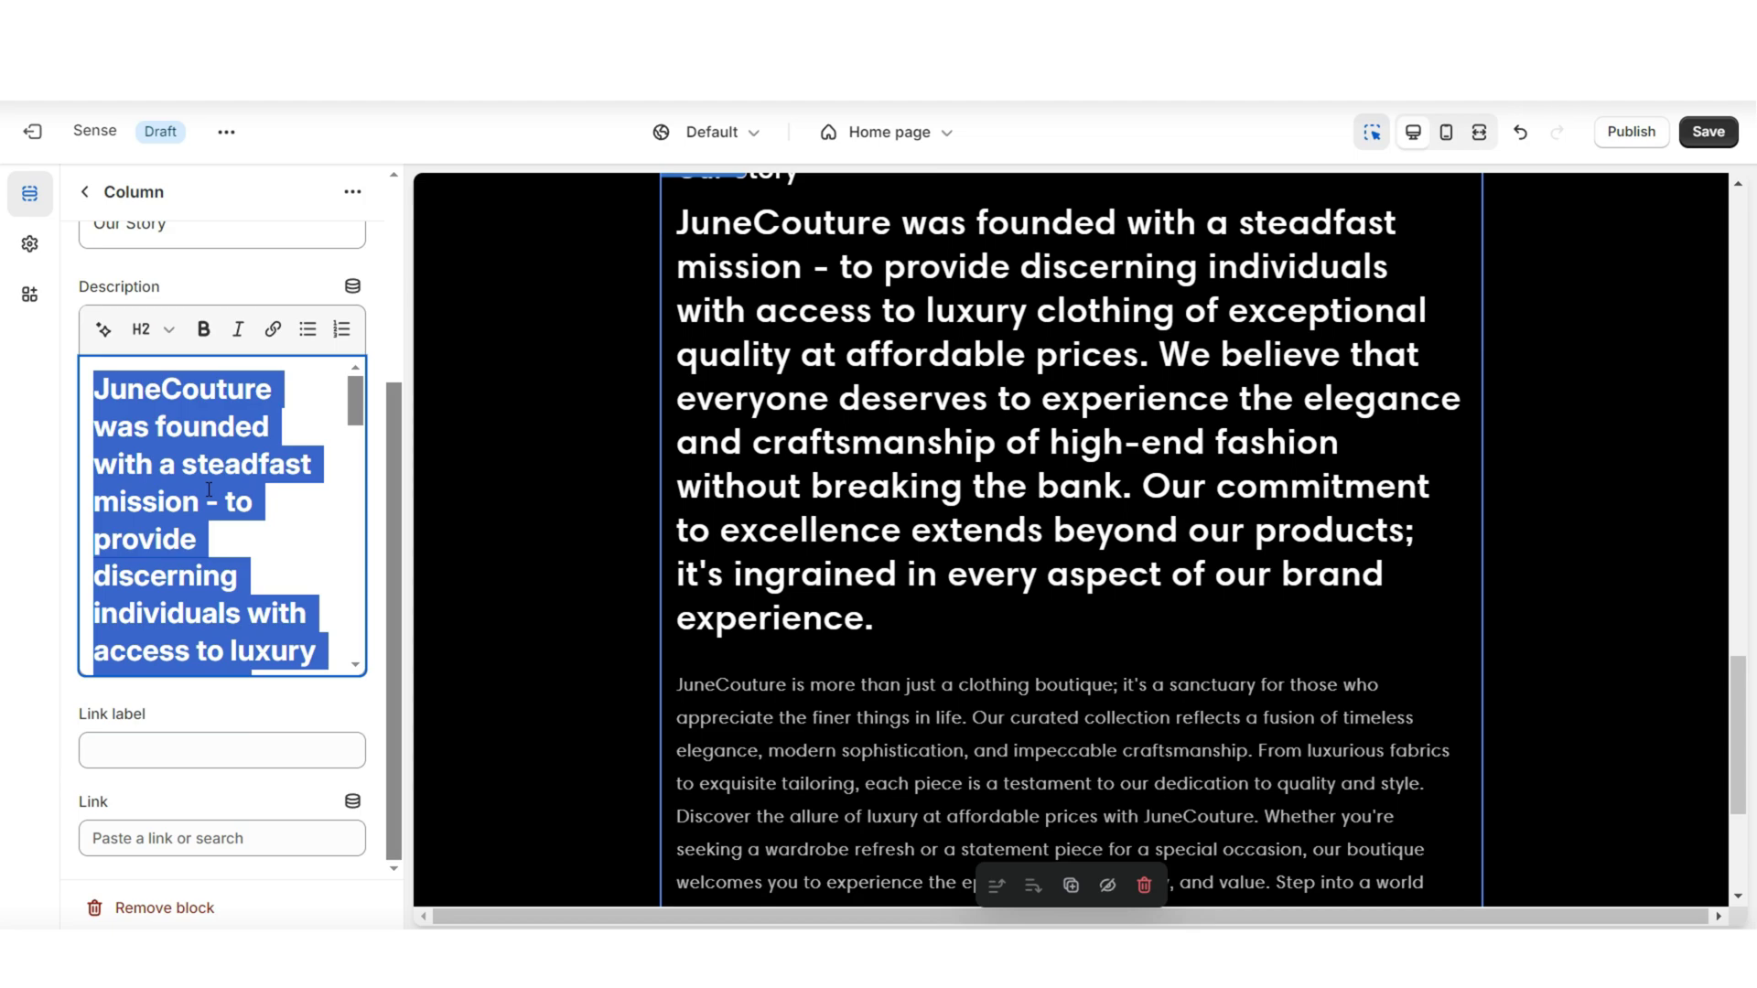
scroll(870, 588, up, 2)
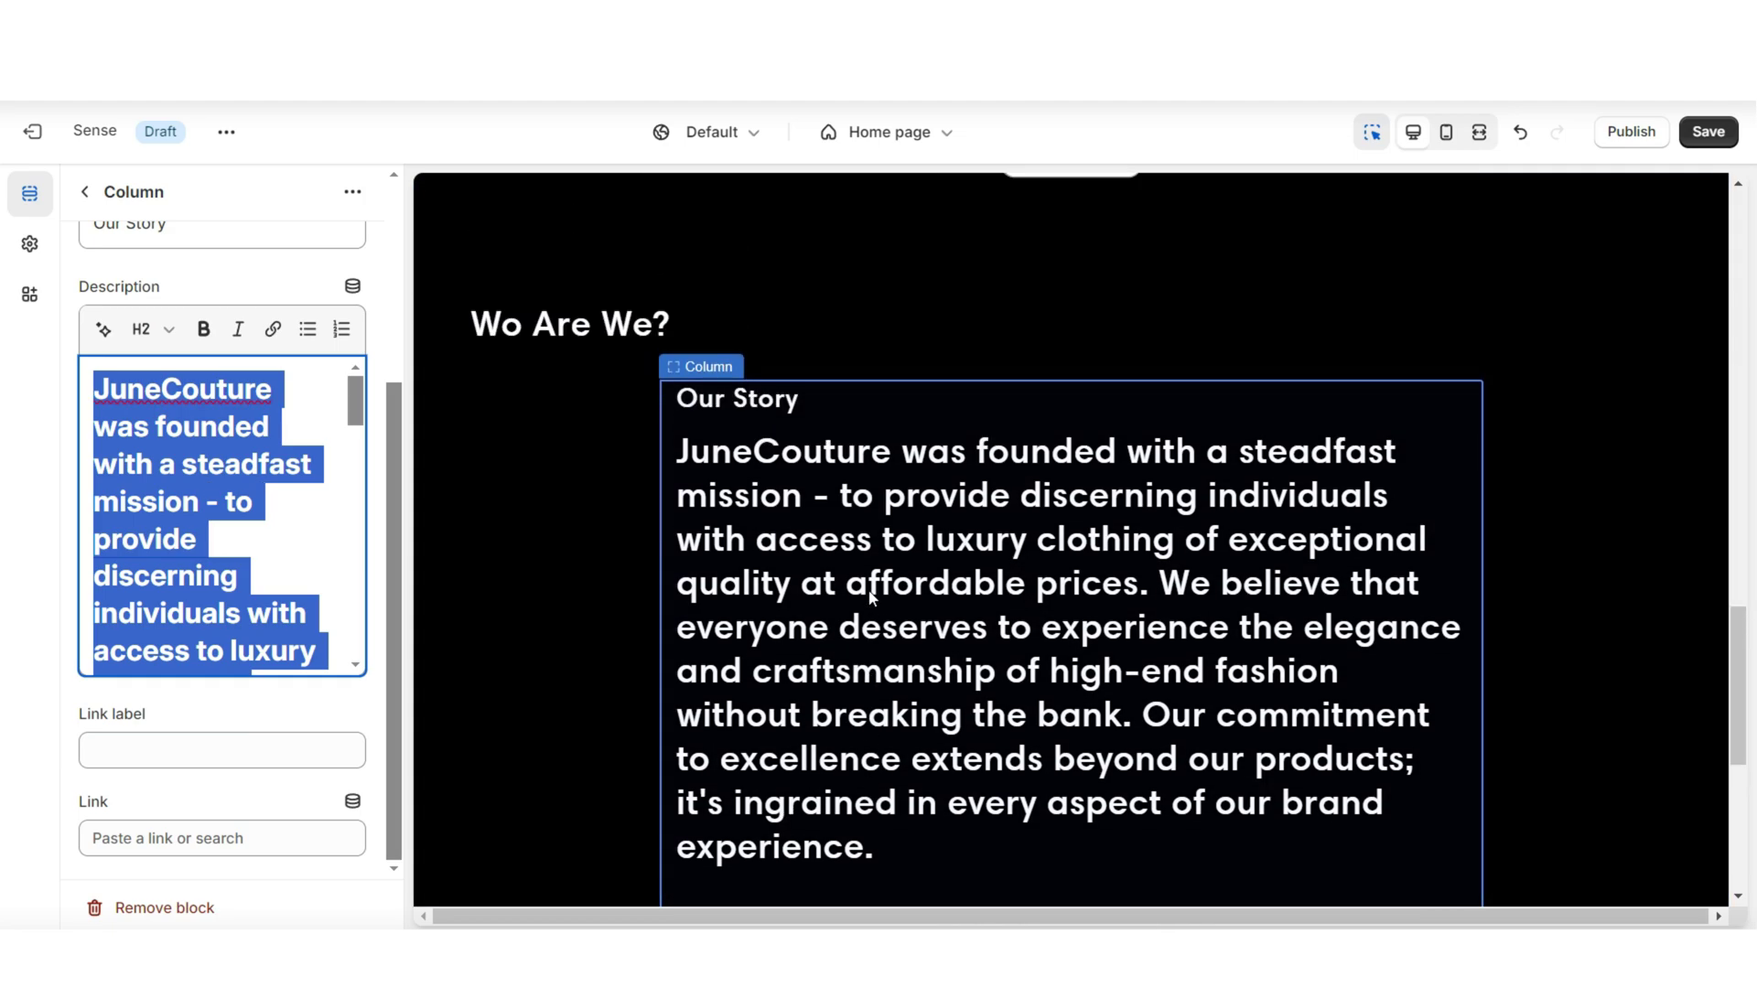
Try the bold, italic and link options on "curated collection" in the description, and cancel inserting the link.
drag(158, 457, 257, 456)
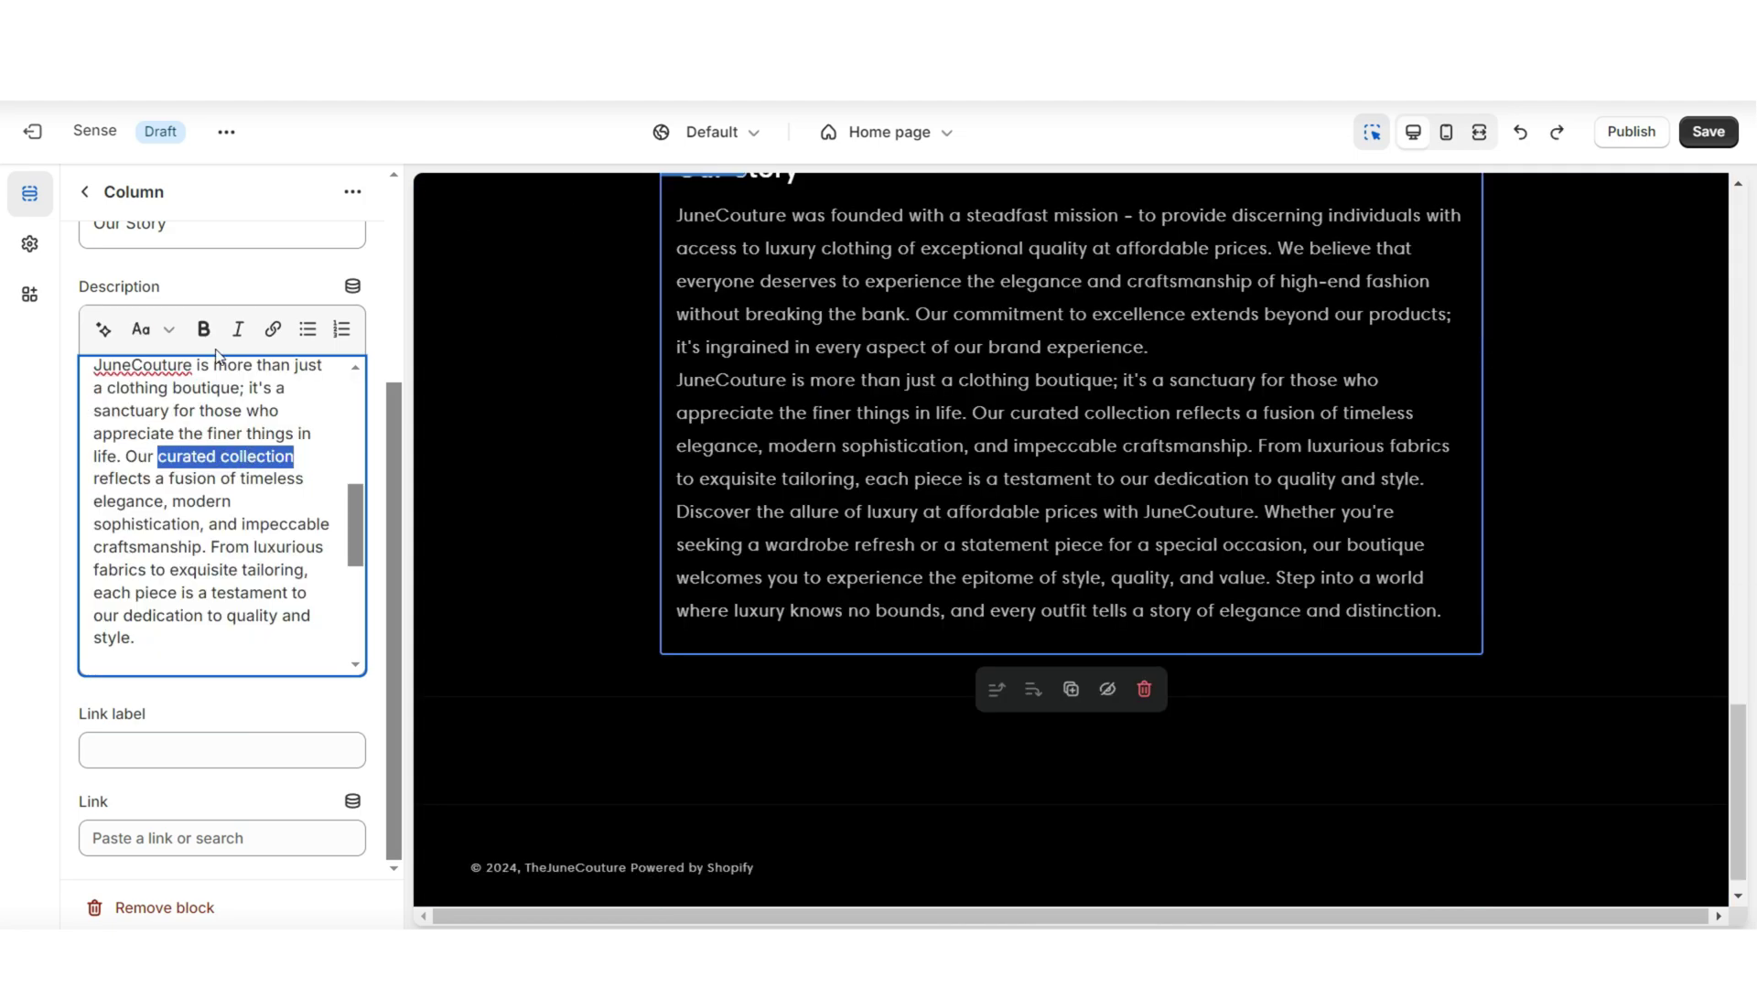
click(204, 330)
click(238, 332)
click(274, 330)
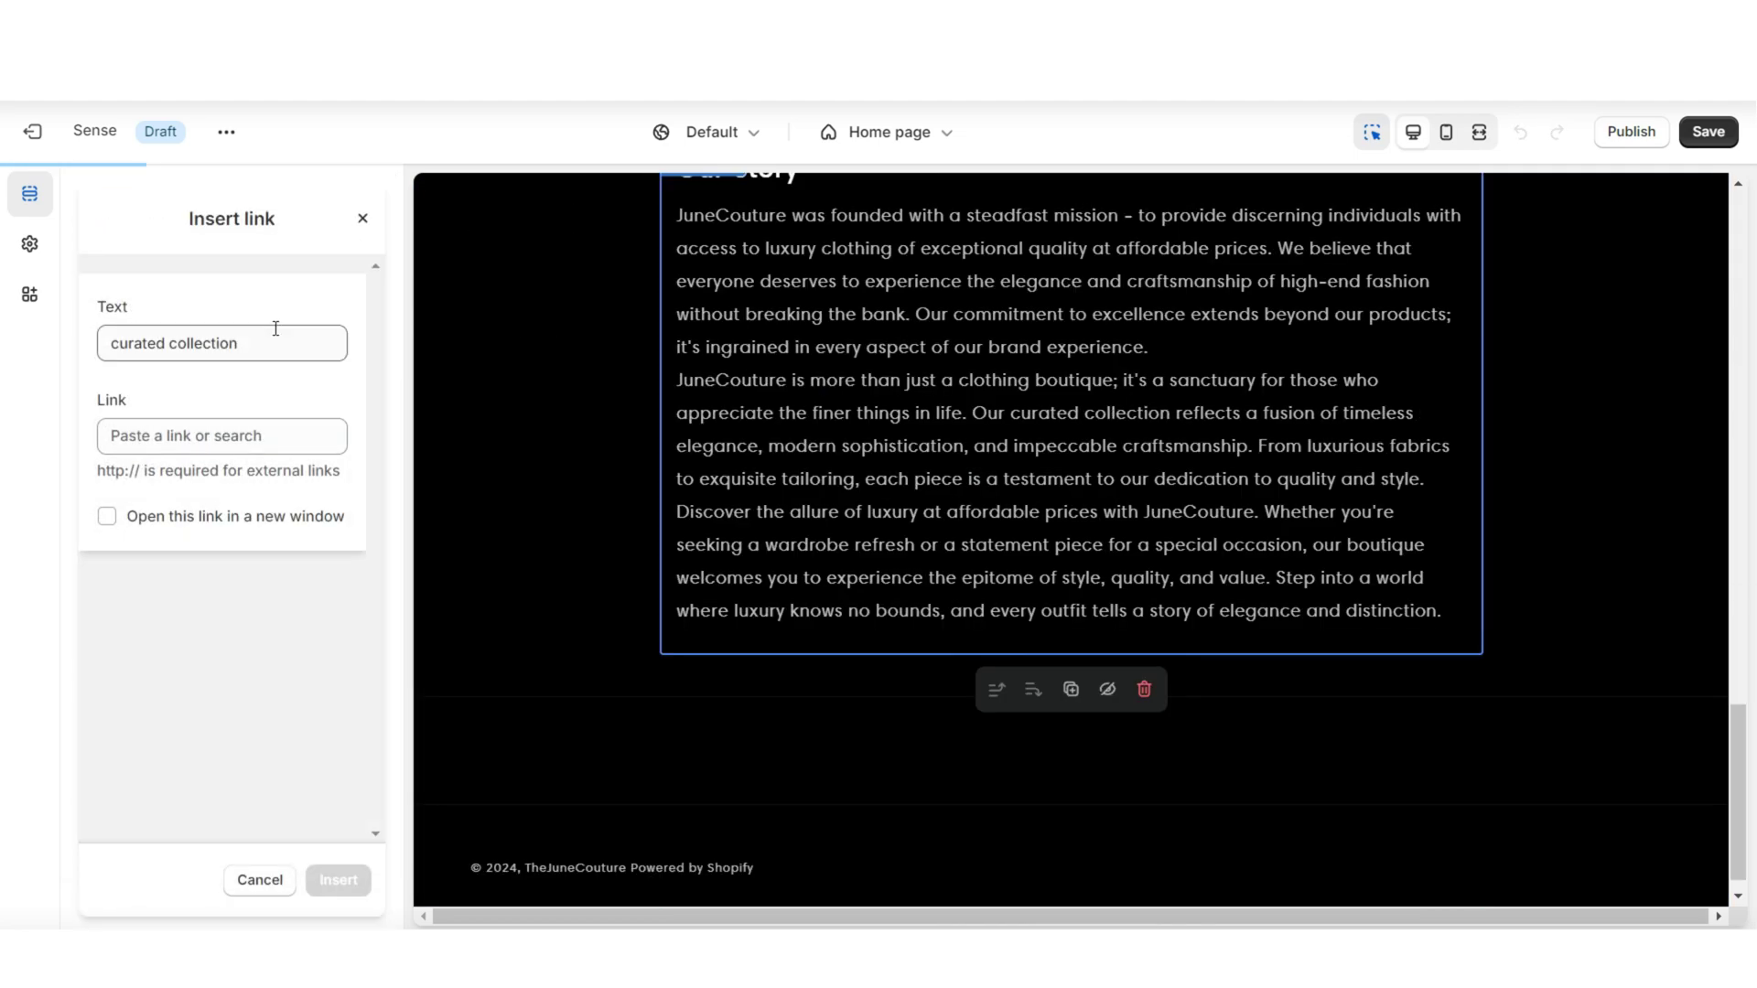
key(Escape)
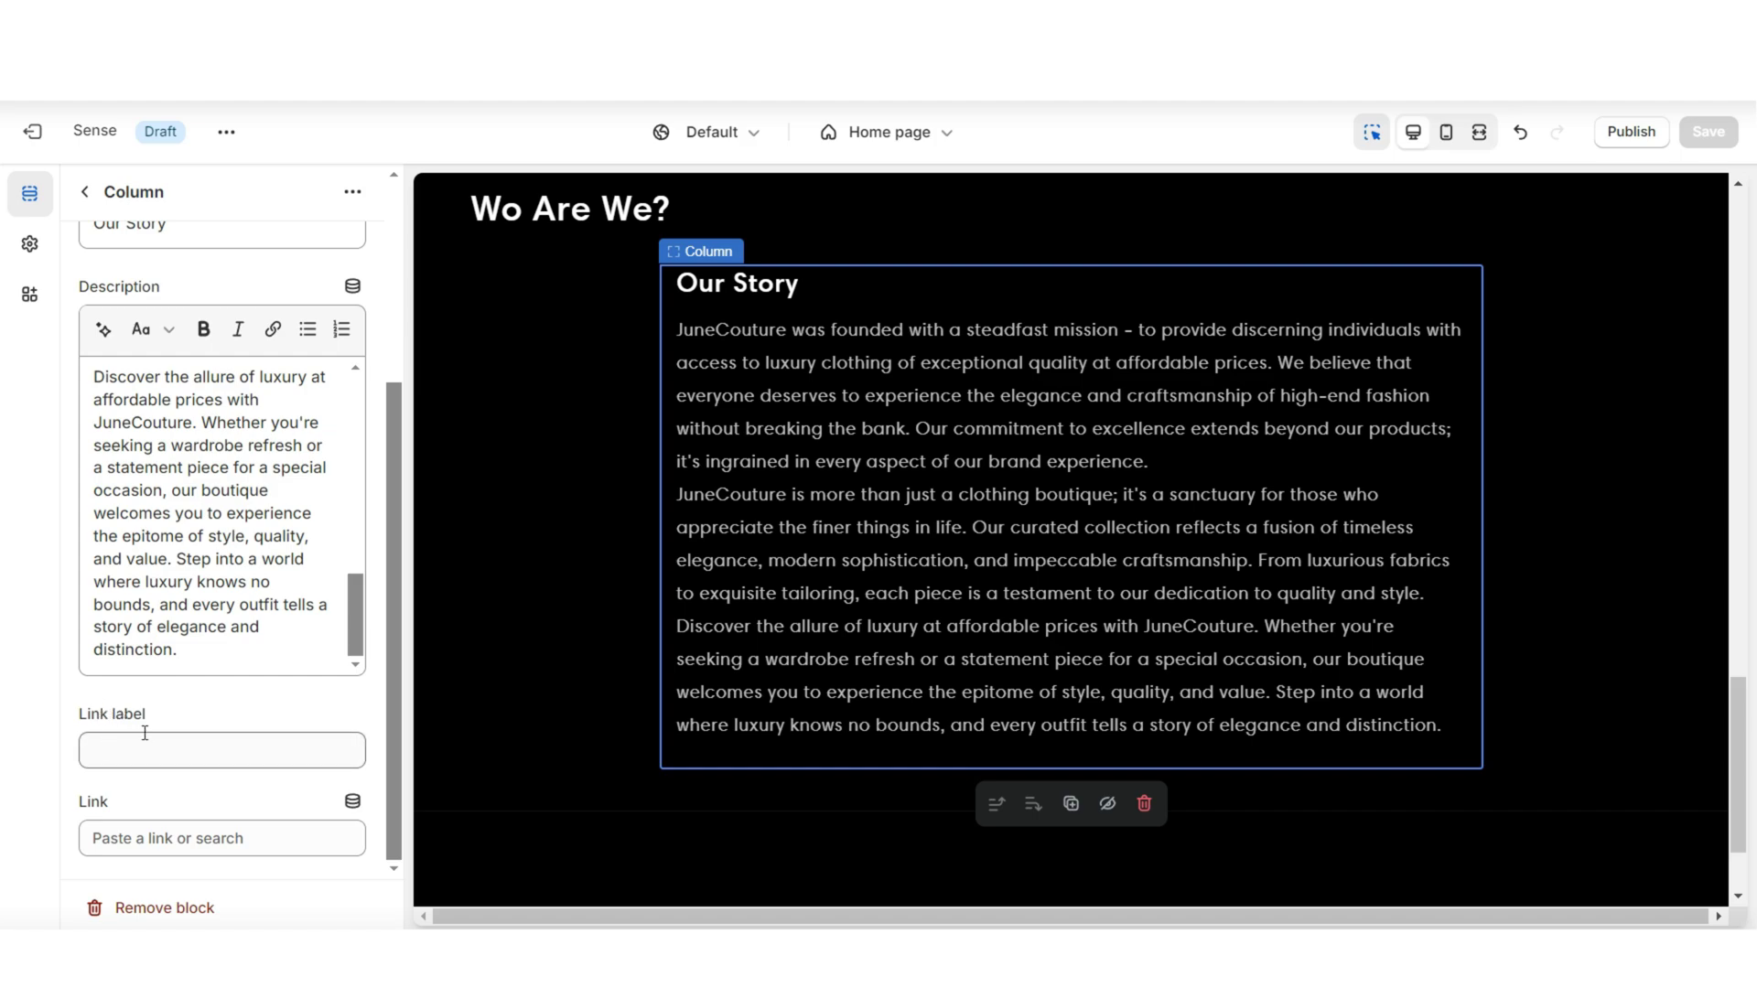
Check the Our Story column's link setting and review the home page in the full-width preview.
click(174, 837)
click(27, 830)
scroll(1747, 661, up, 14)
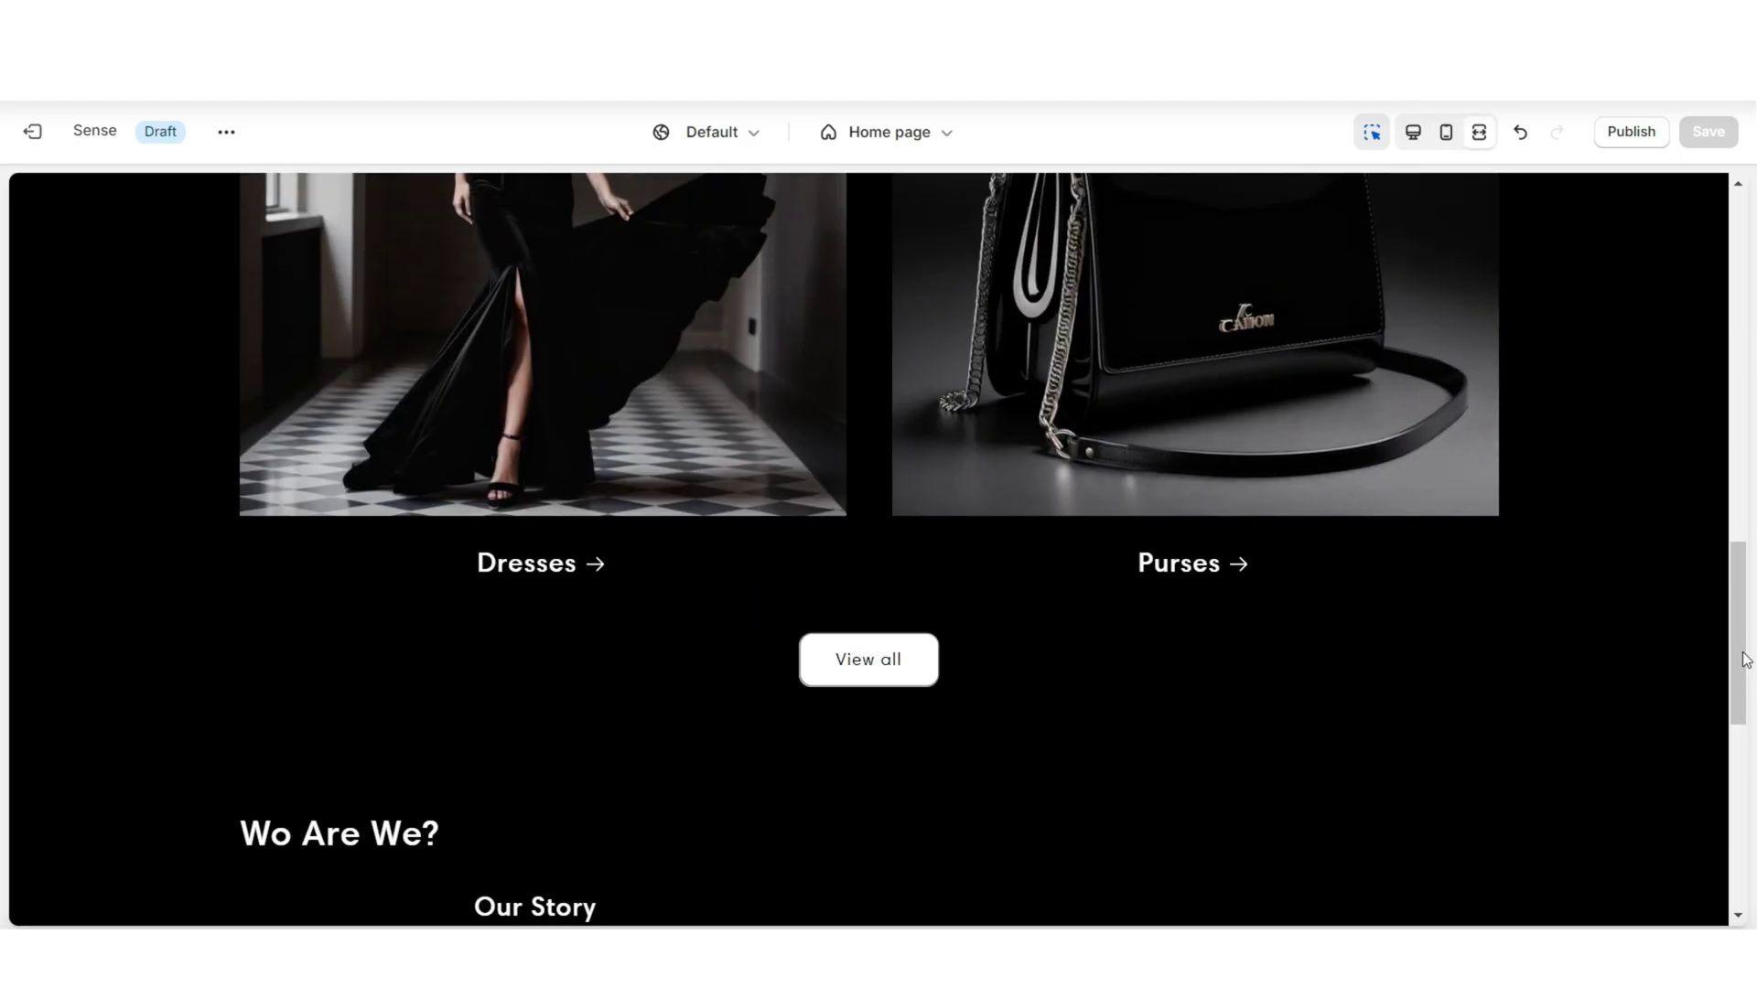
key(ctrl+shift+f)
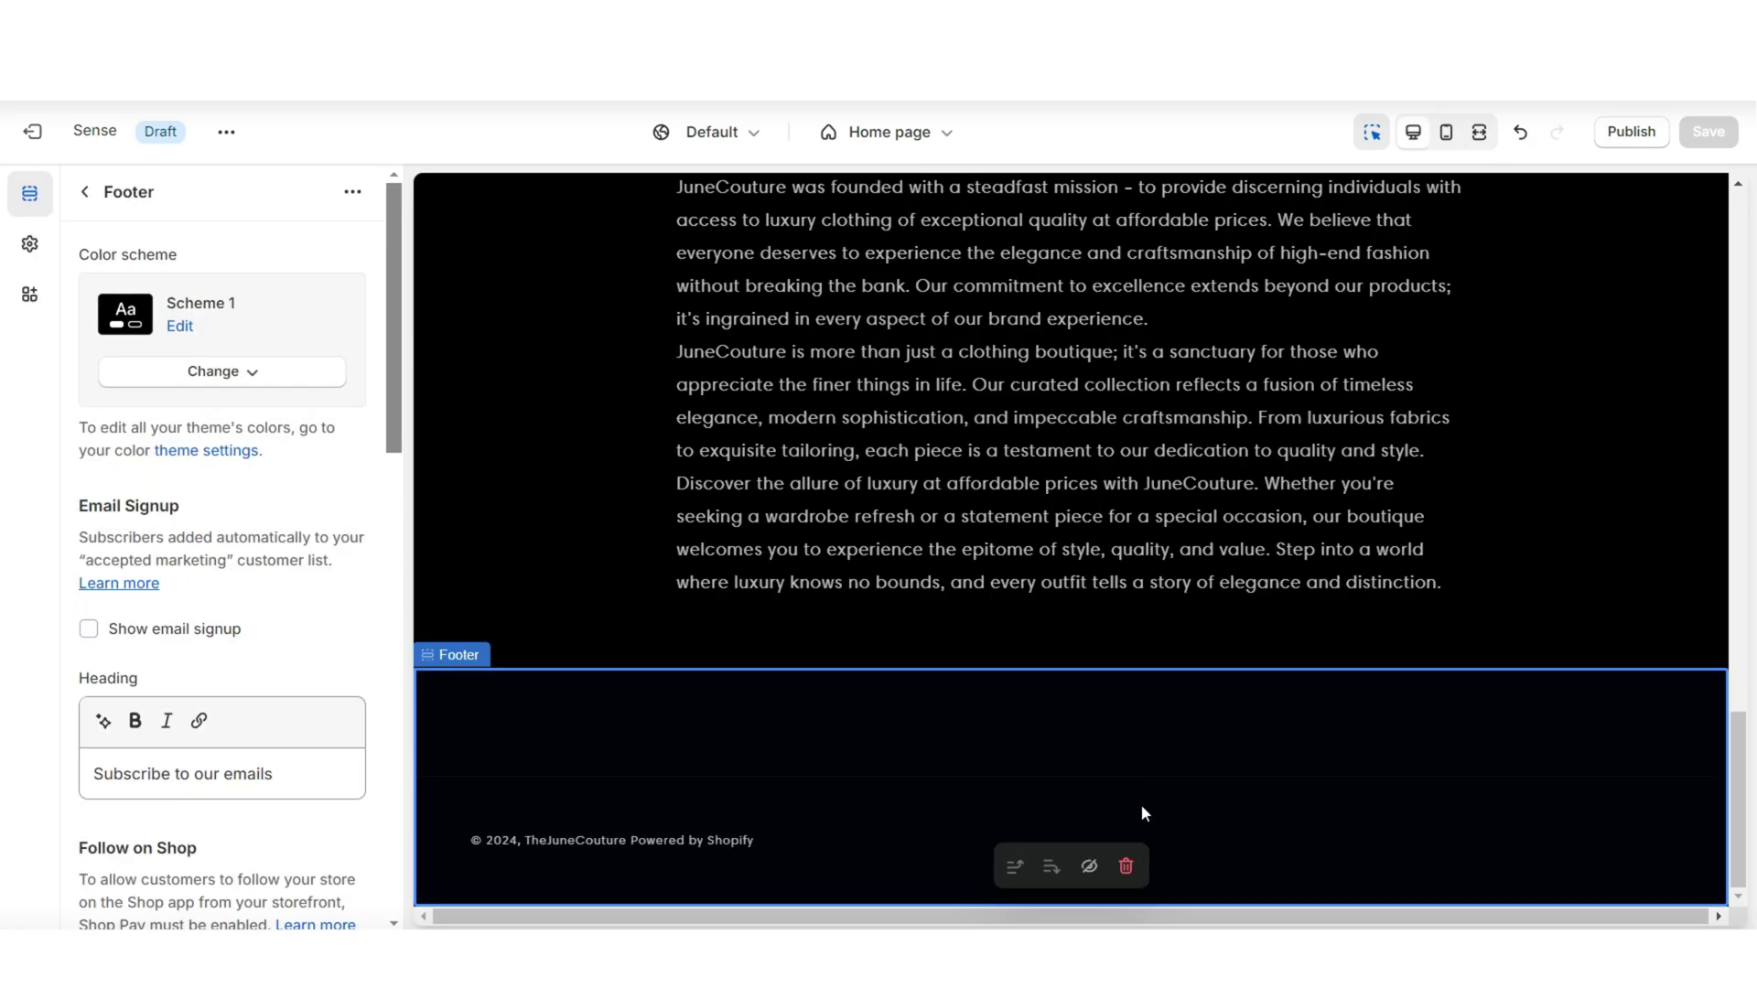
Enable the email signup in the footer and review the remaining footer settings.
scroll(219, 549, down, 3)
click(119, 403)
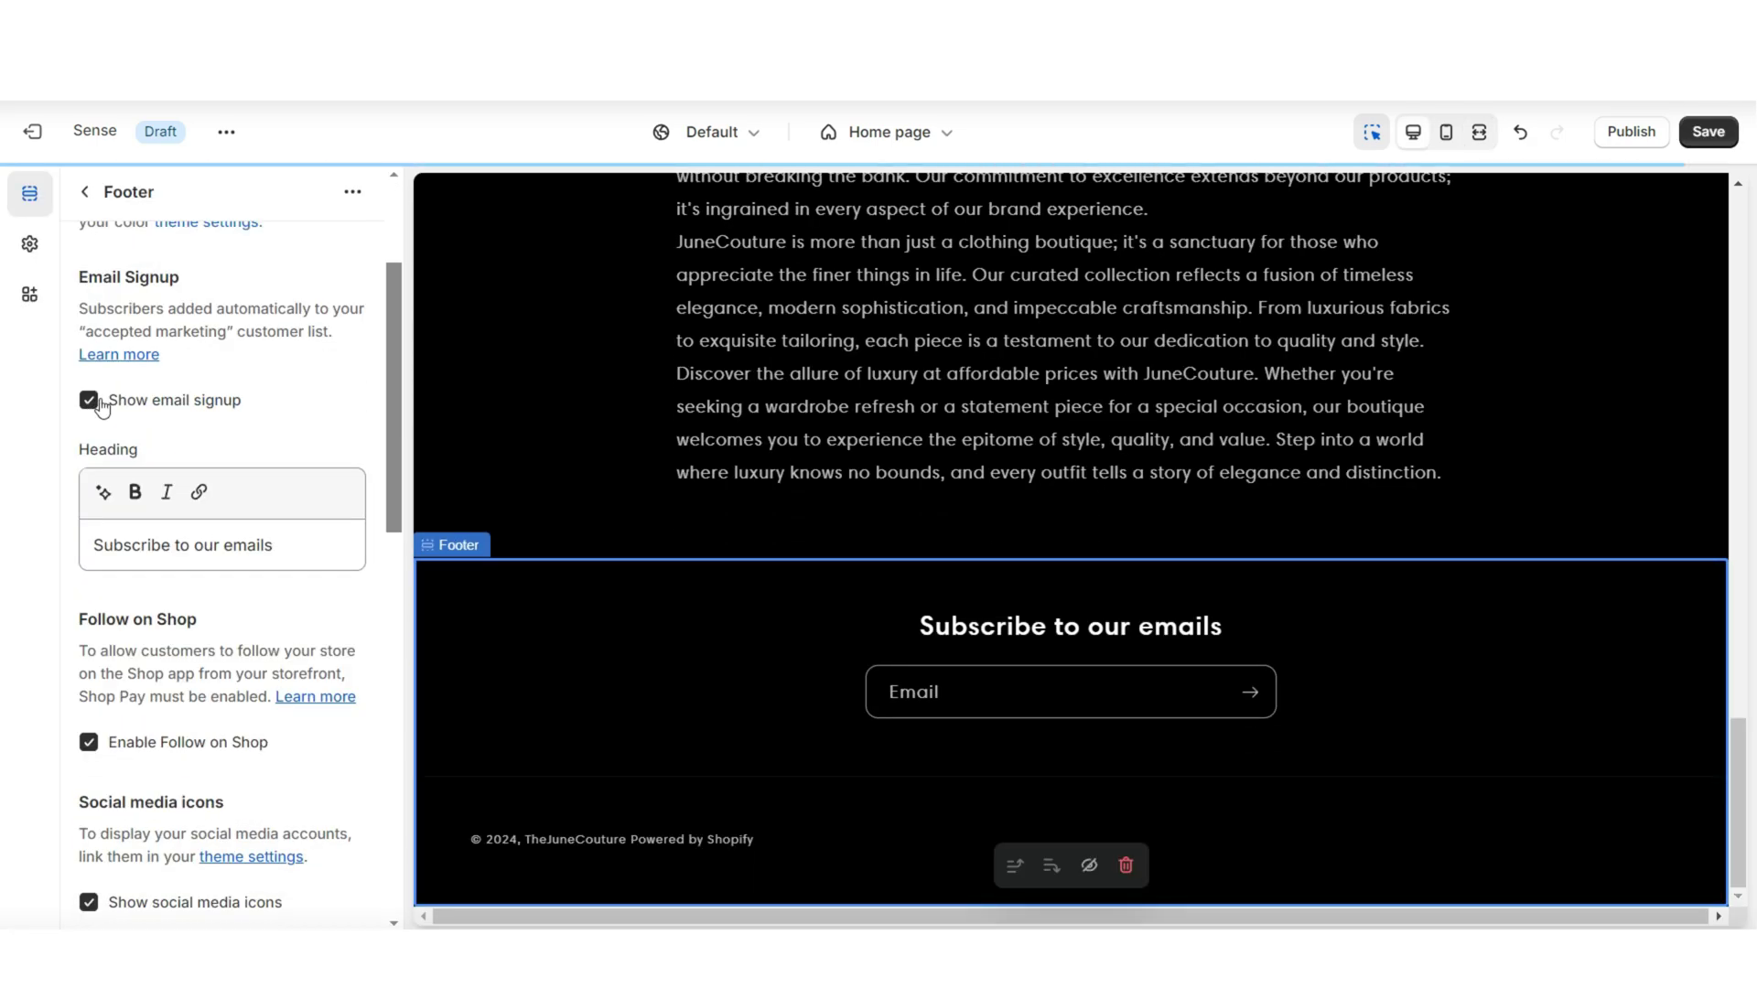
scroll(110, 444, down, 10)
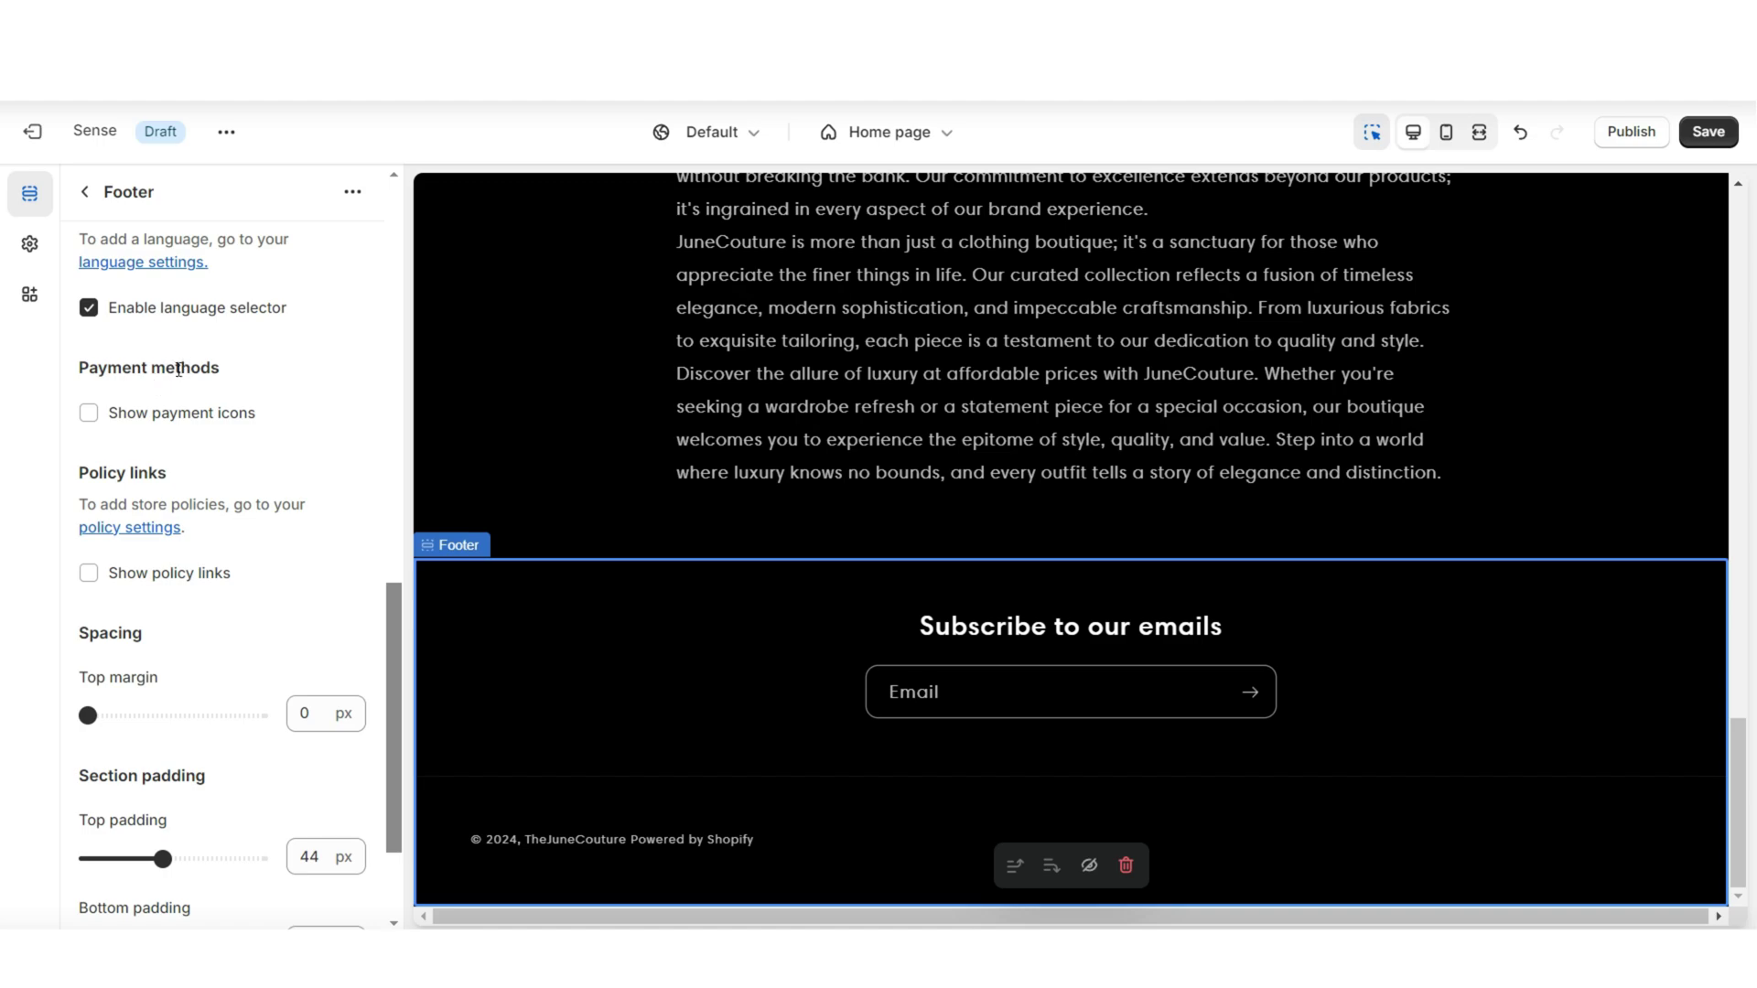
scroll(129, 553, up, 12)
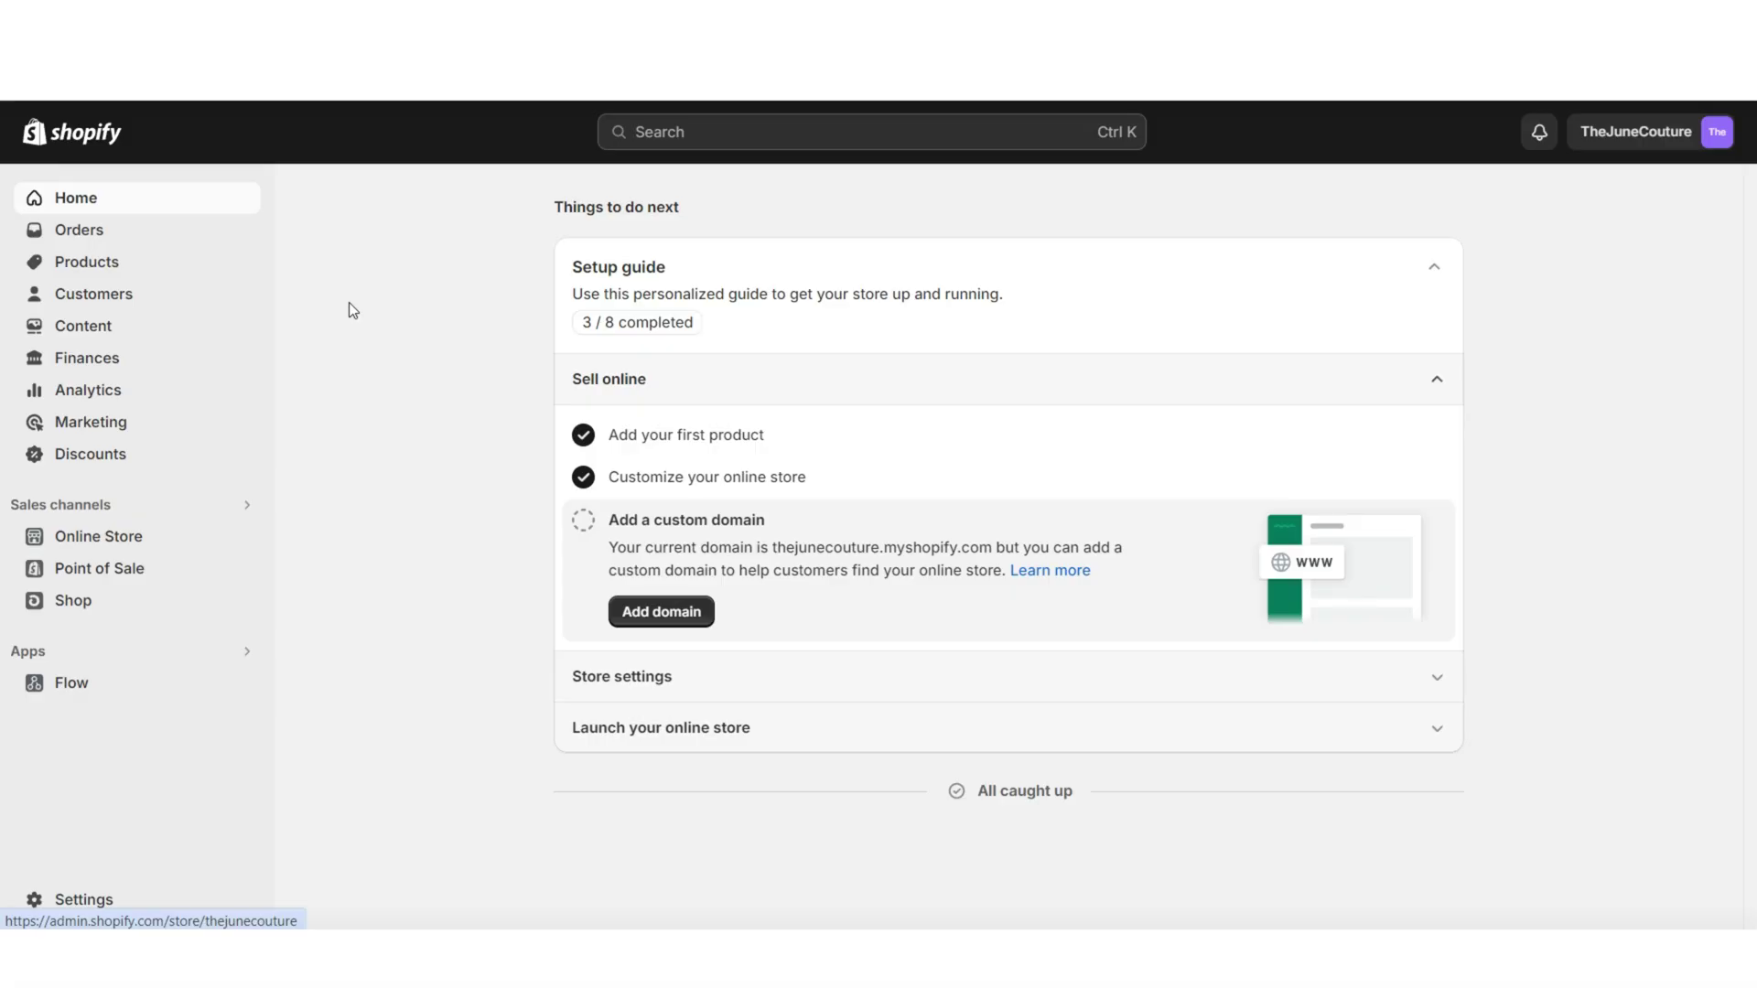
Create a Shopify Email marketing campaign, accept the template branding and browse the available email templates.
click(146, 423)
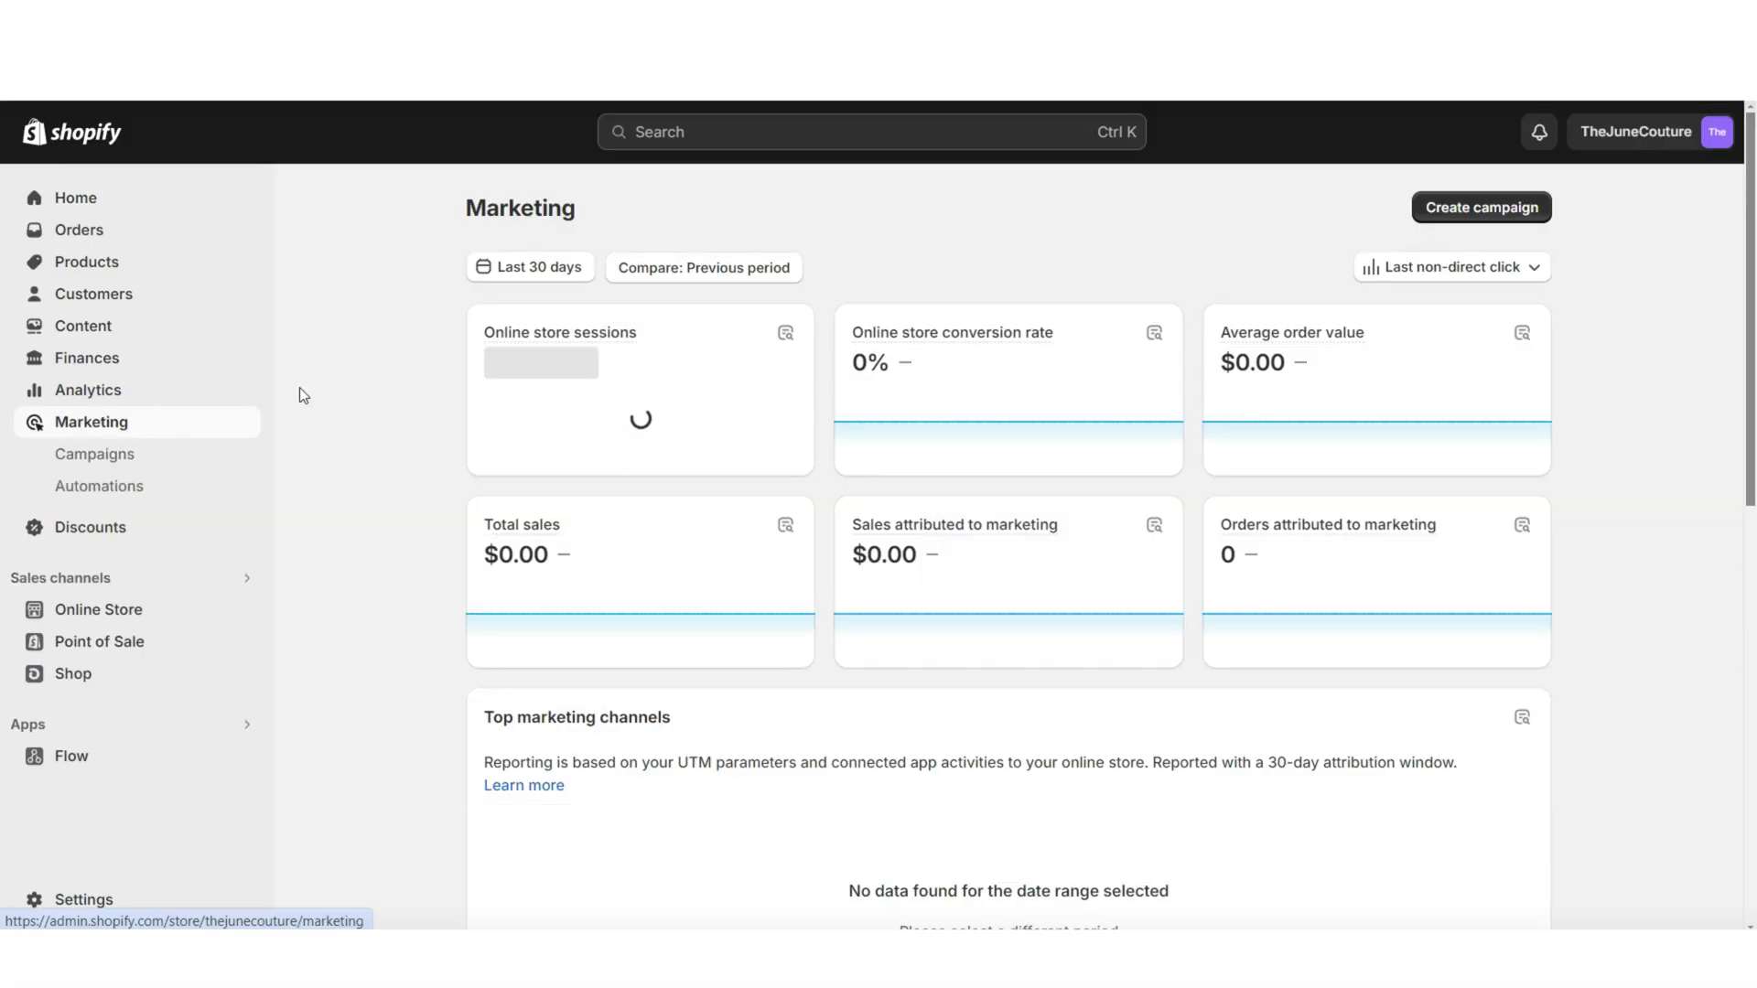
click(1471, 206)
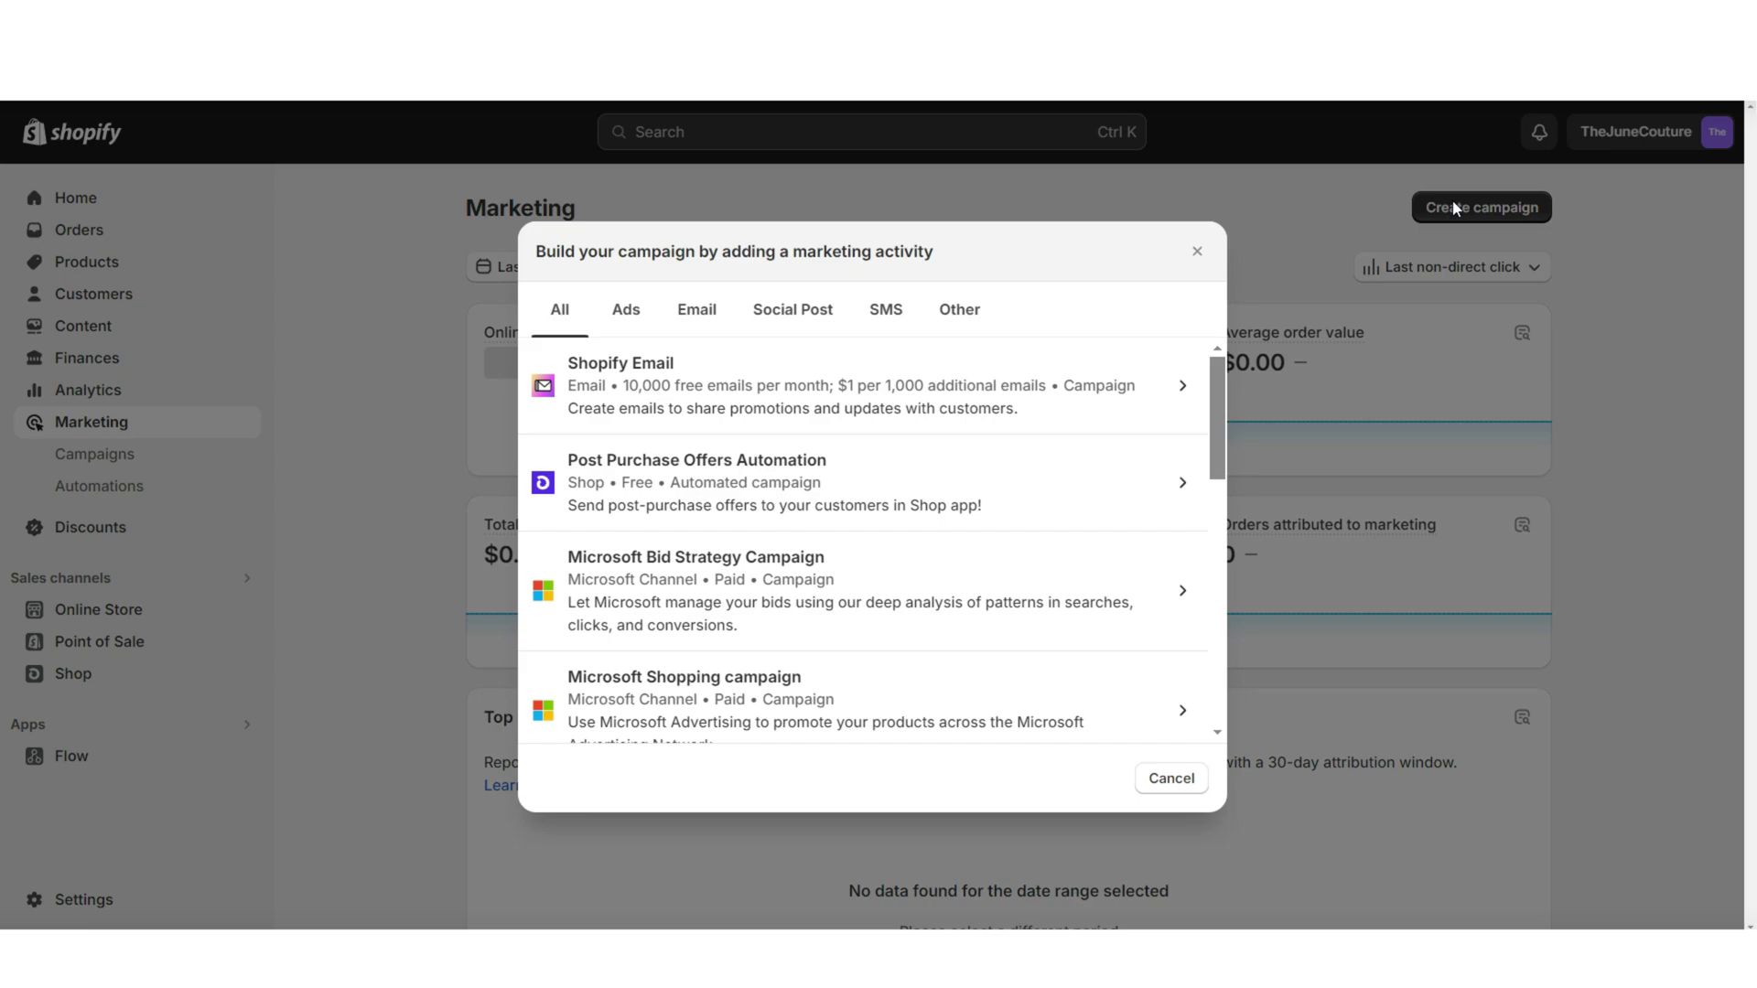
click(769, 394)
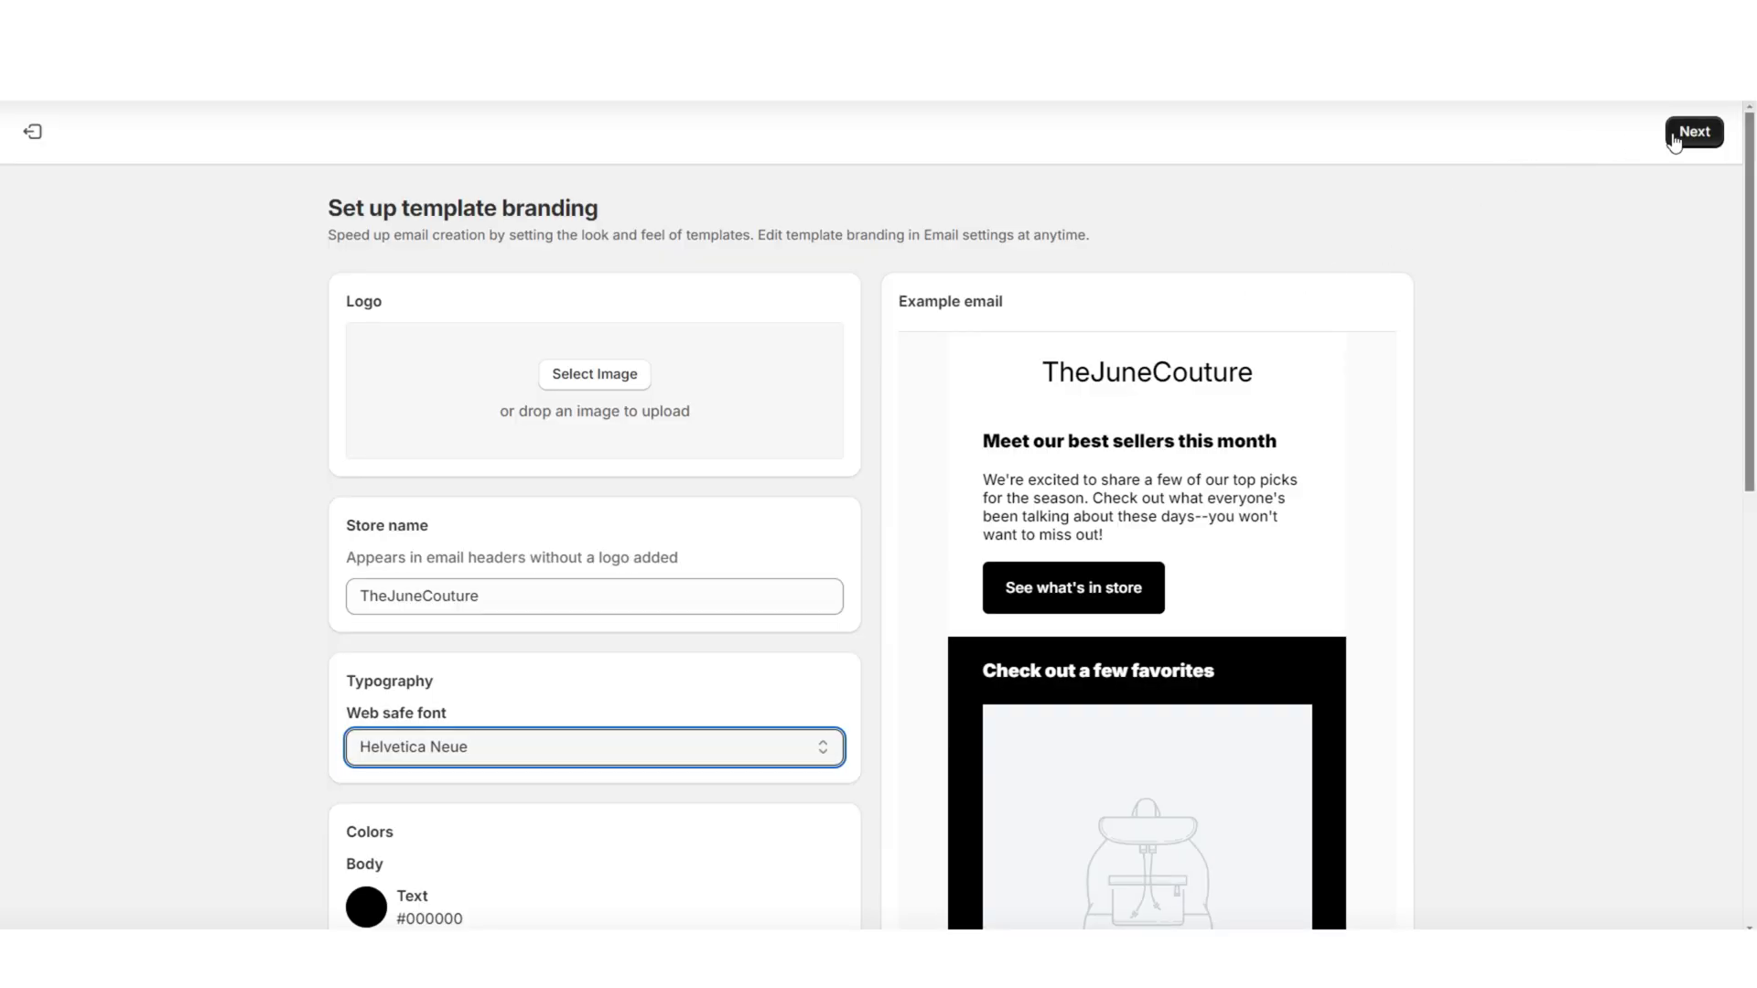
click(1674, 140)
scroll(1240, 522, down, 3)
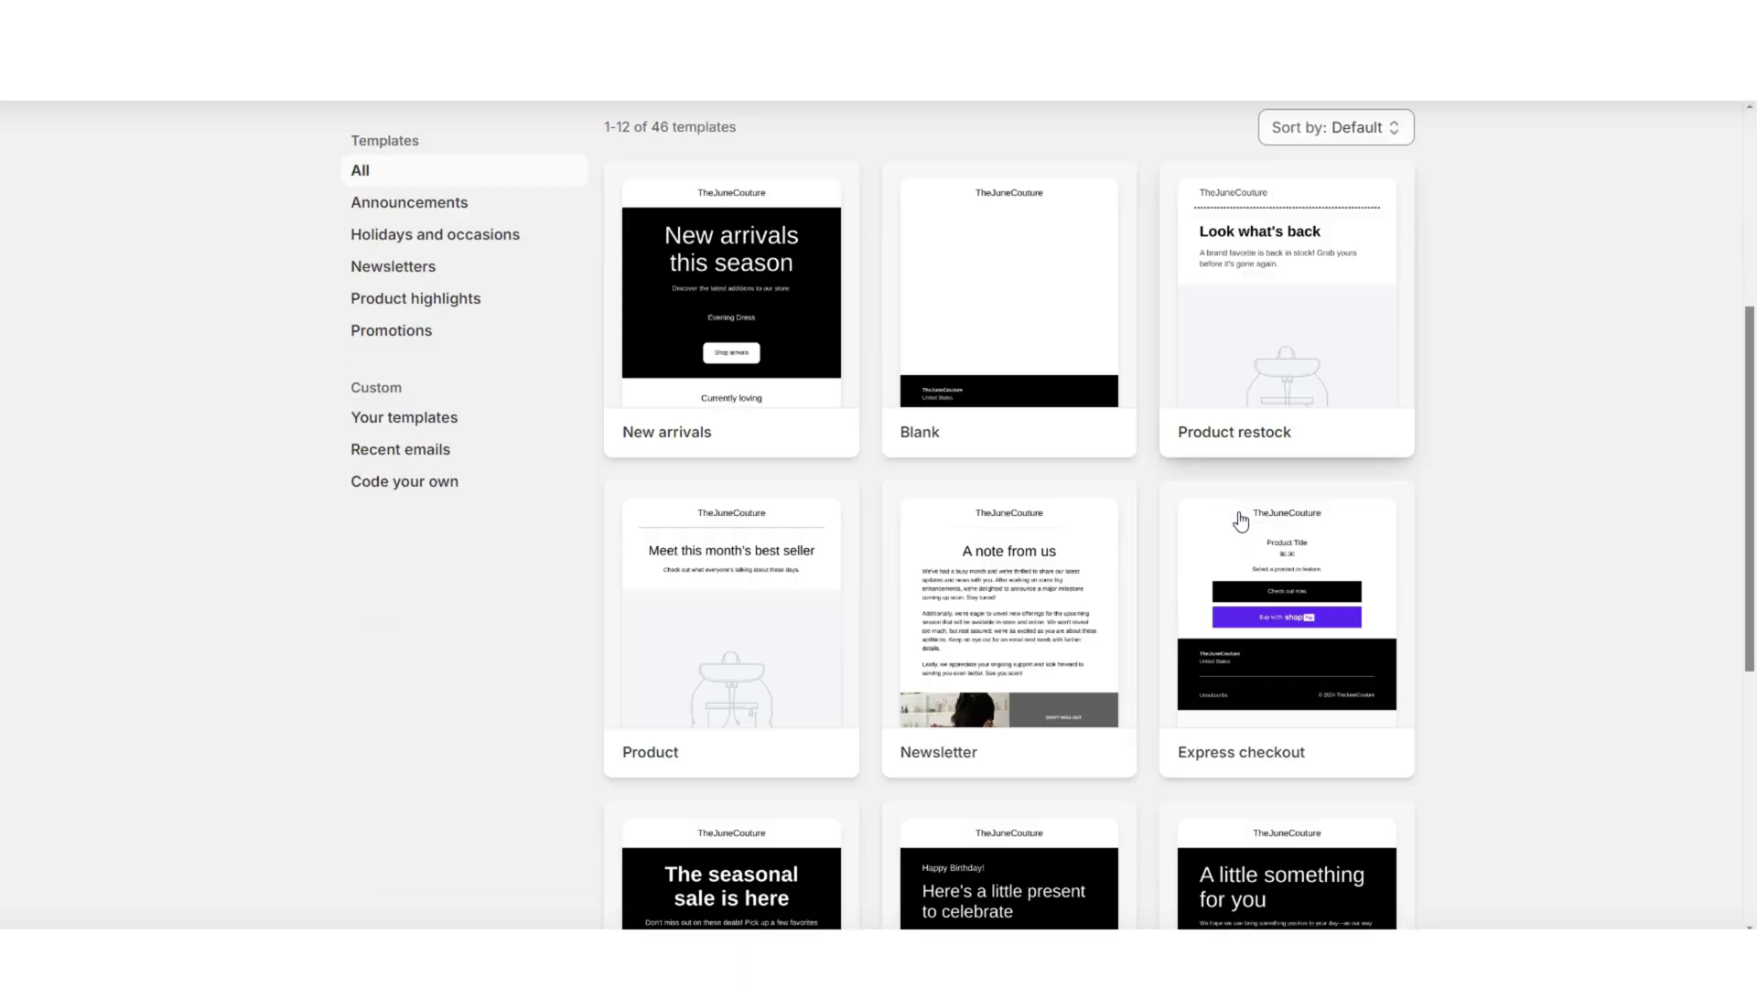
scroll(1070, 573, down, 5)
scroll(1388, 521, up, 6)
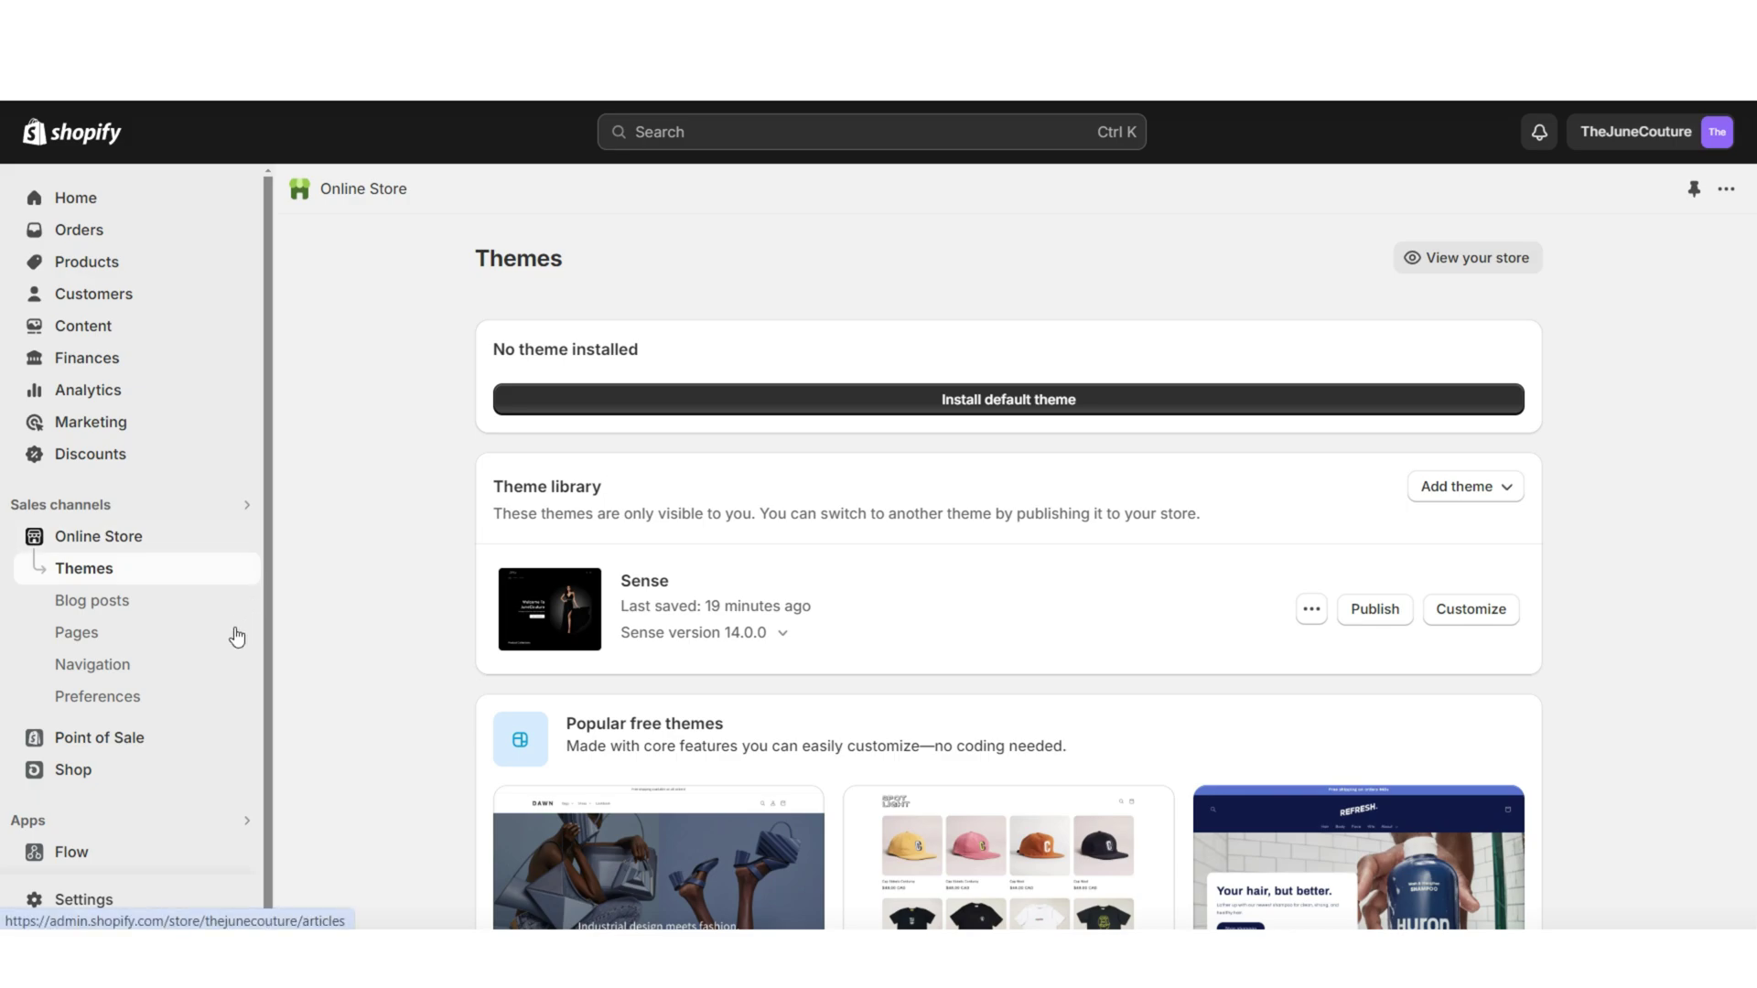
click(176, 671)
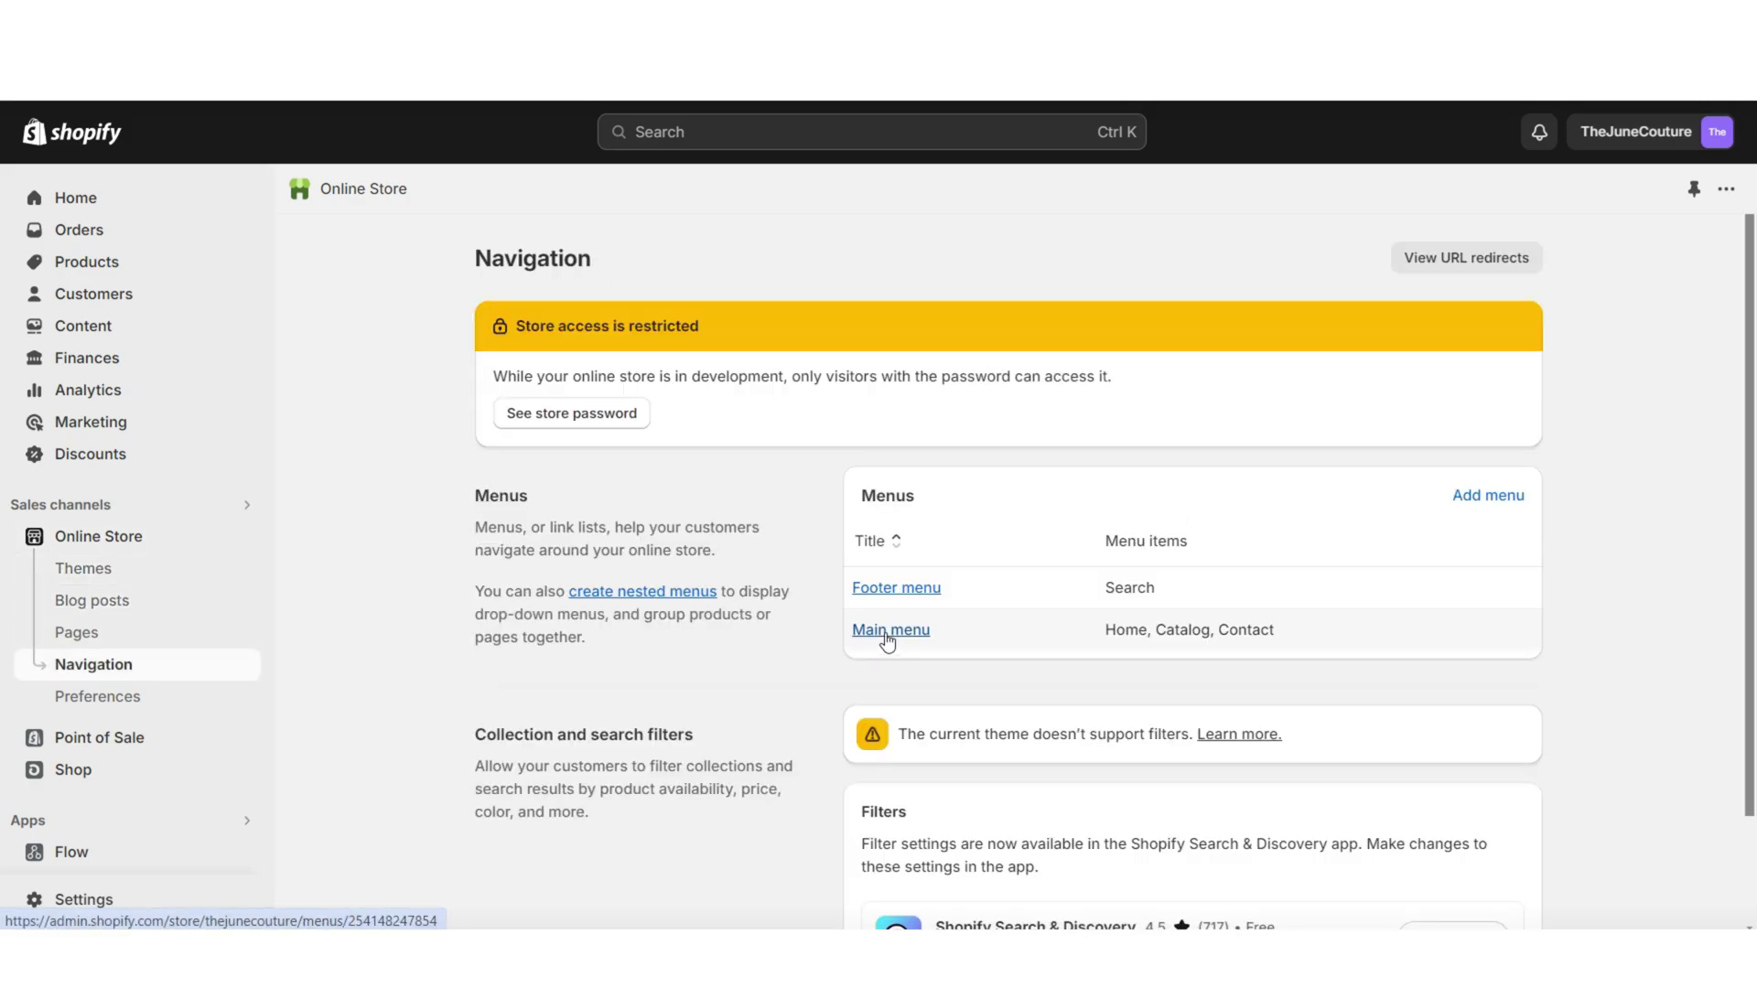
click(887, 631)
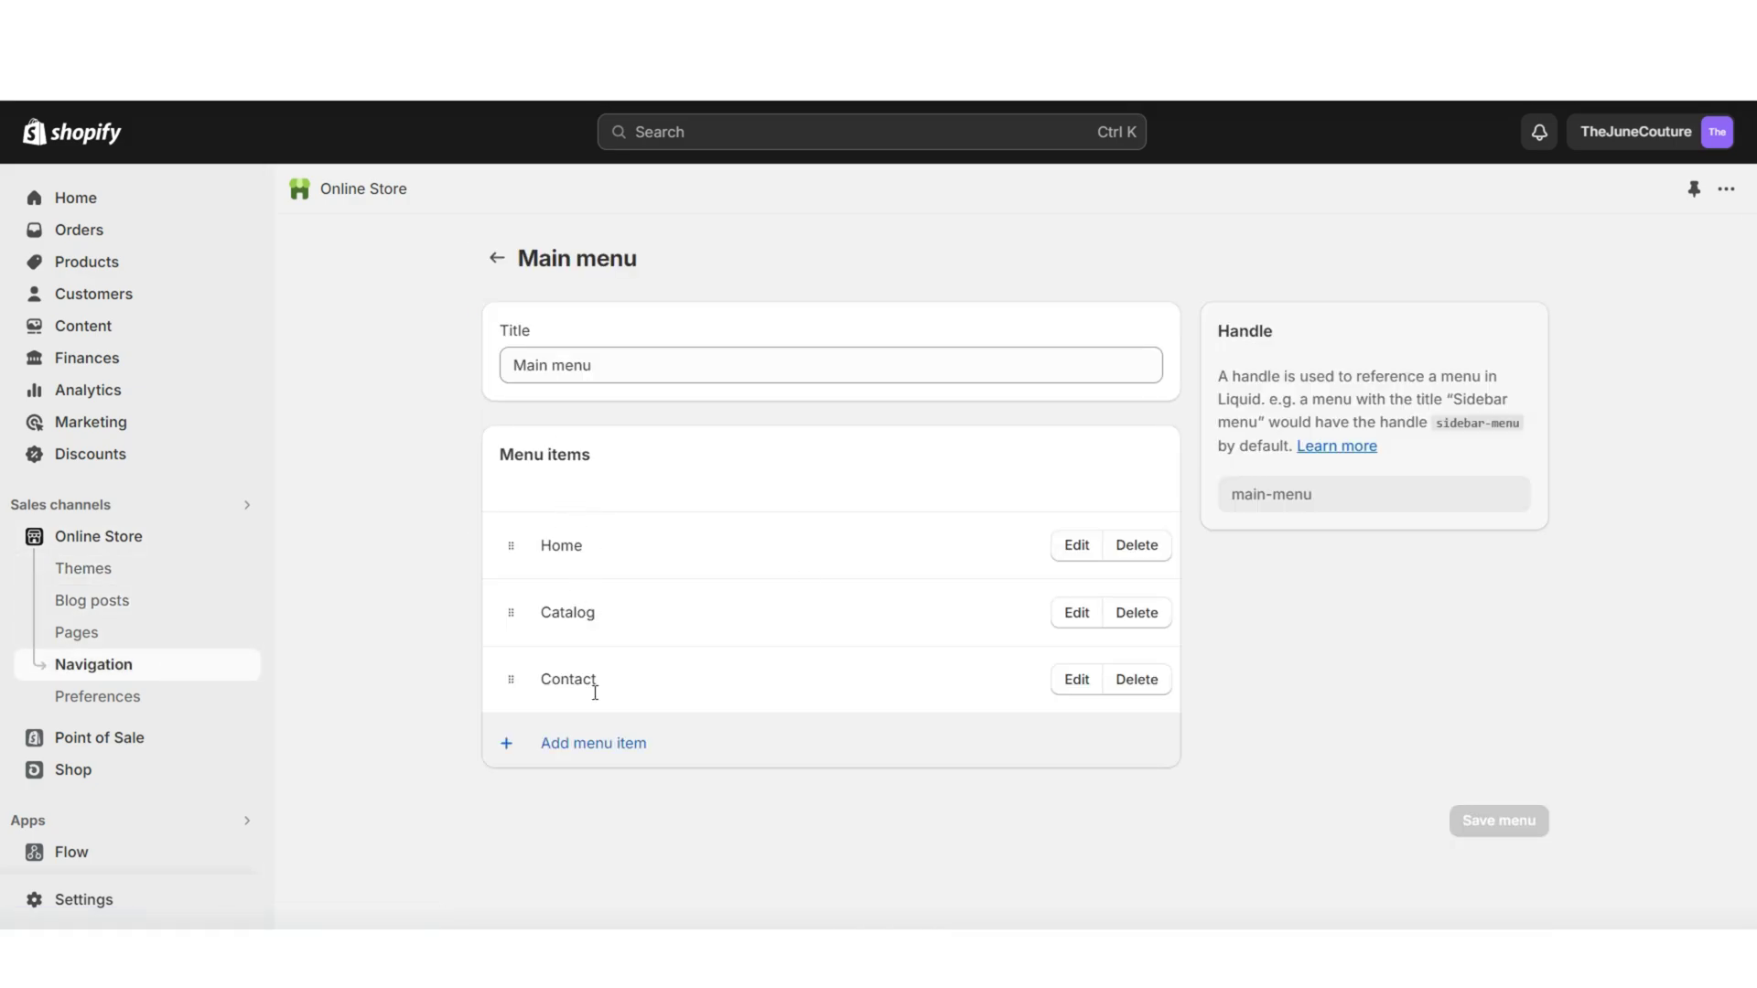
click(600, 761)
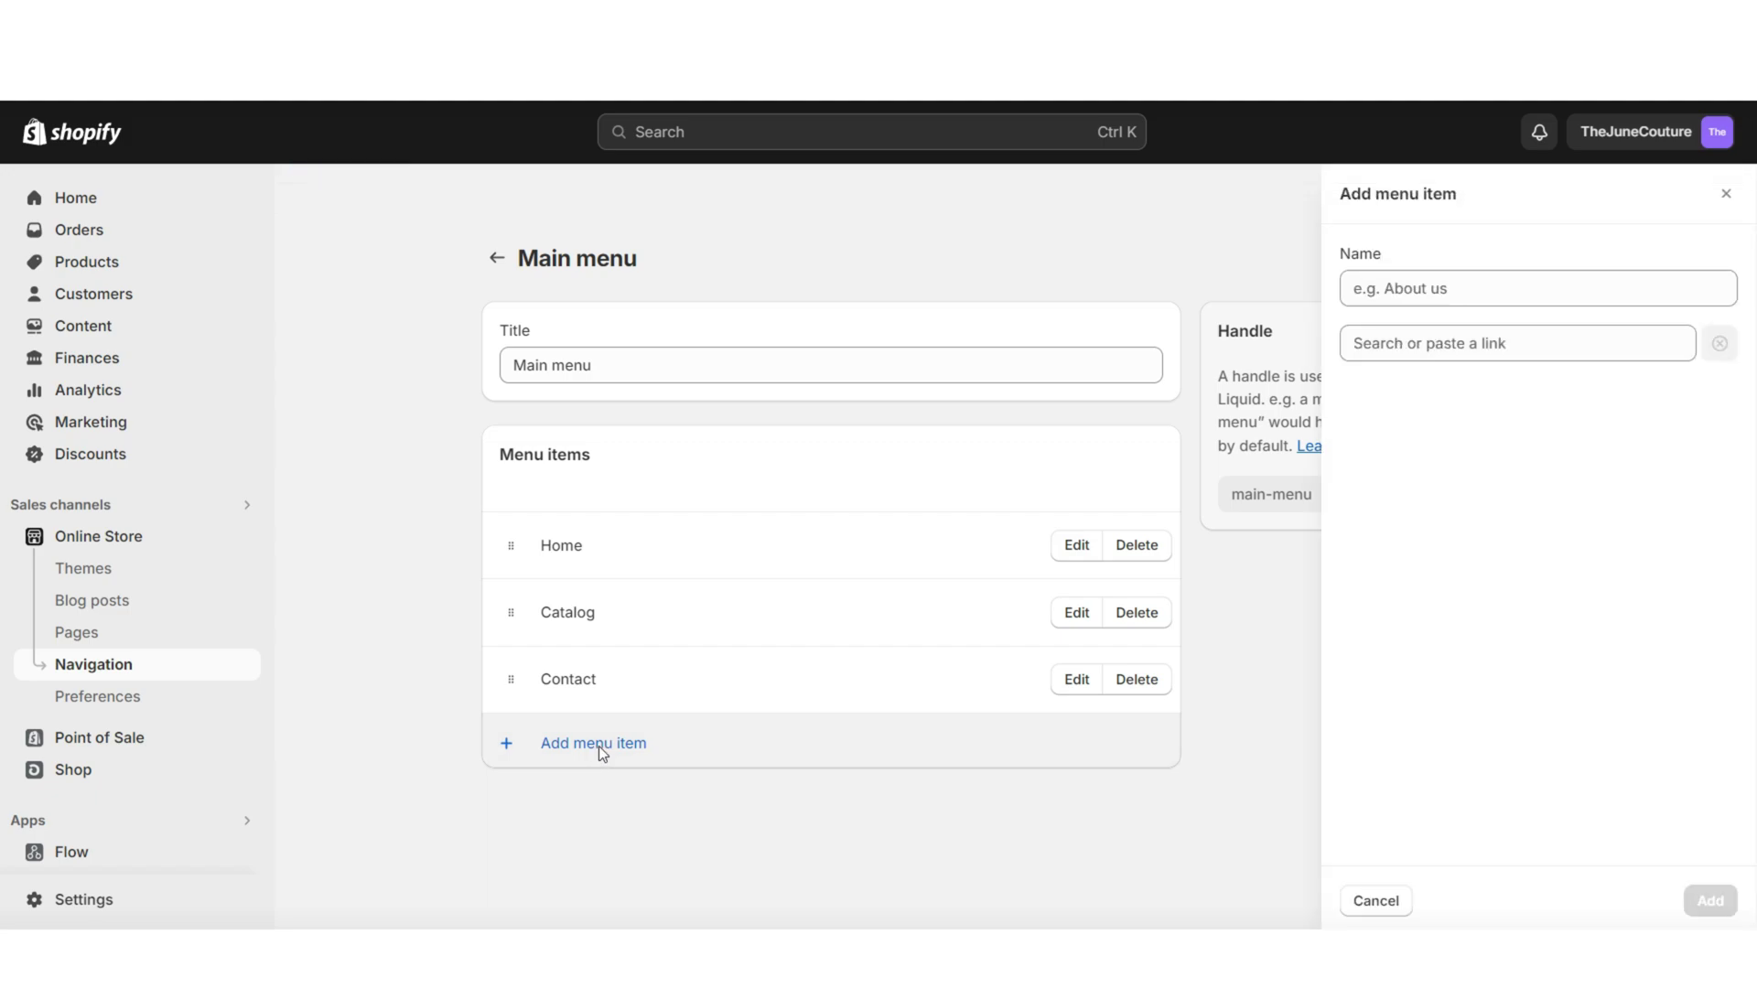
text(Search)
click(1643, 340)
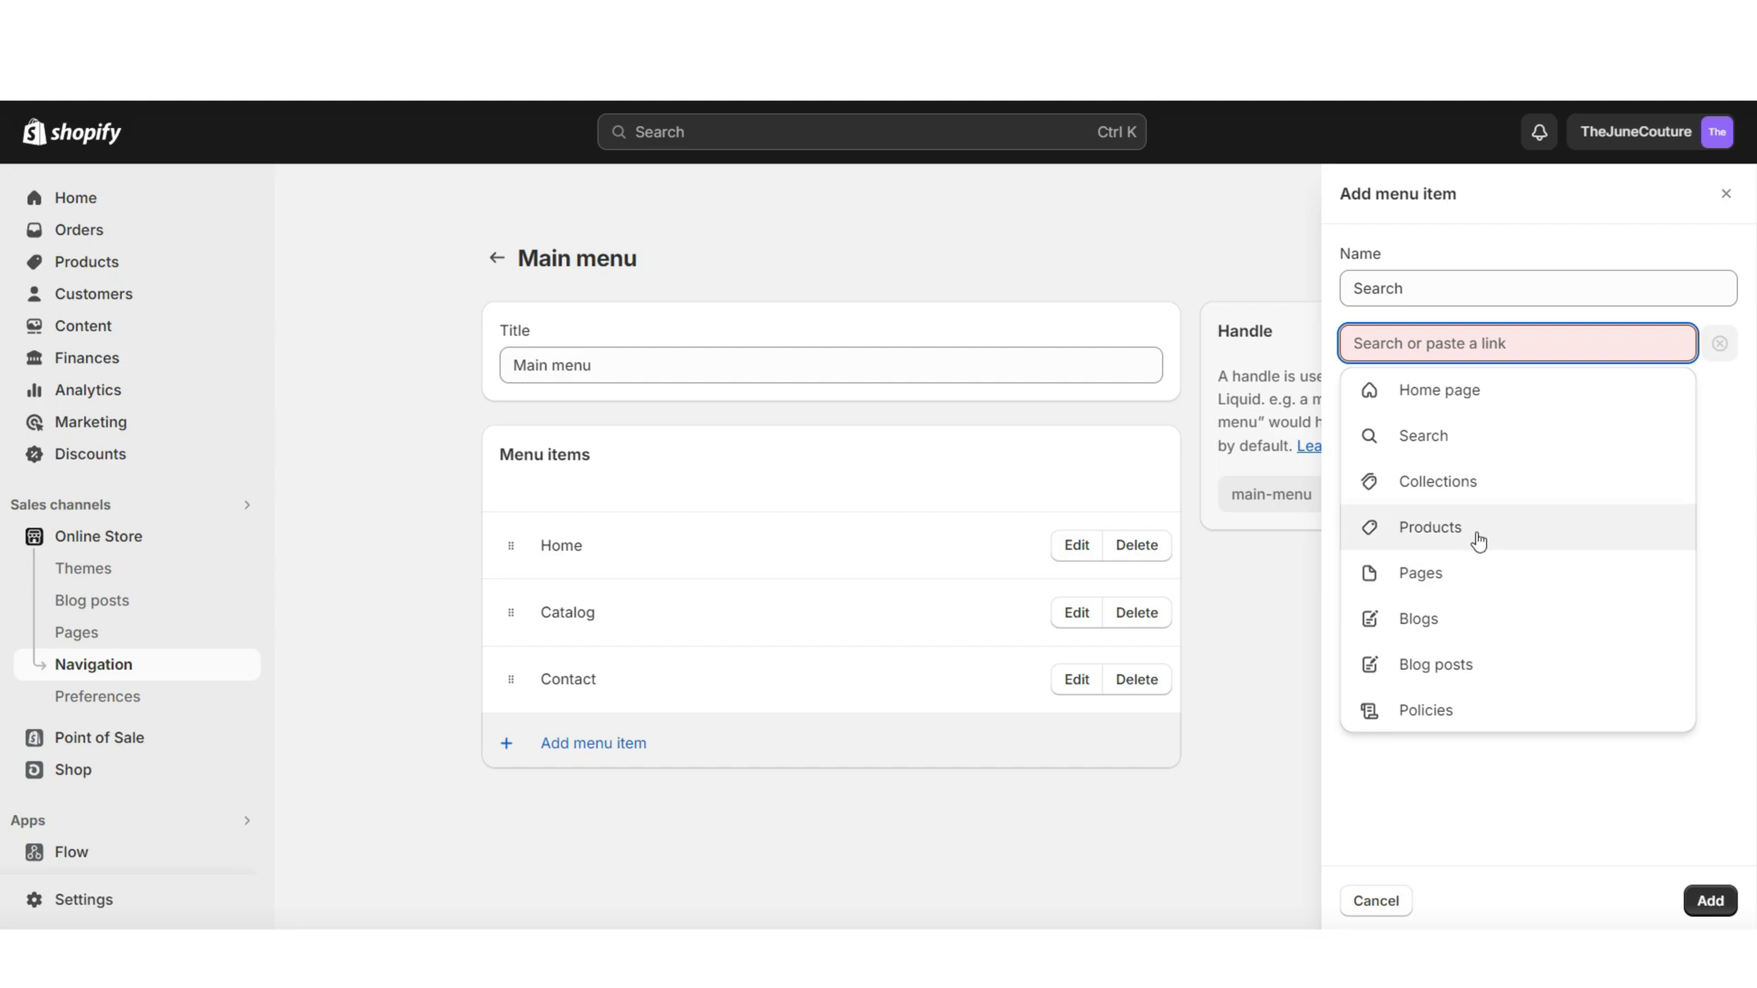
click(1461, 494)
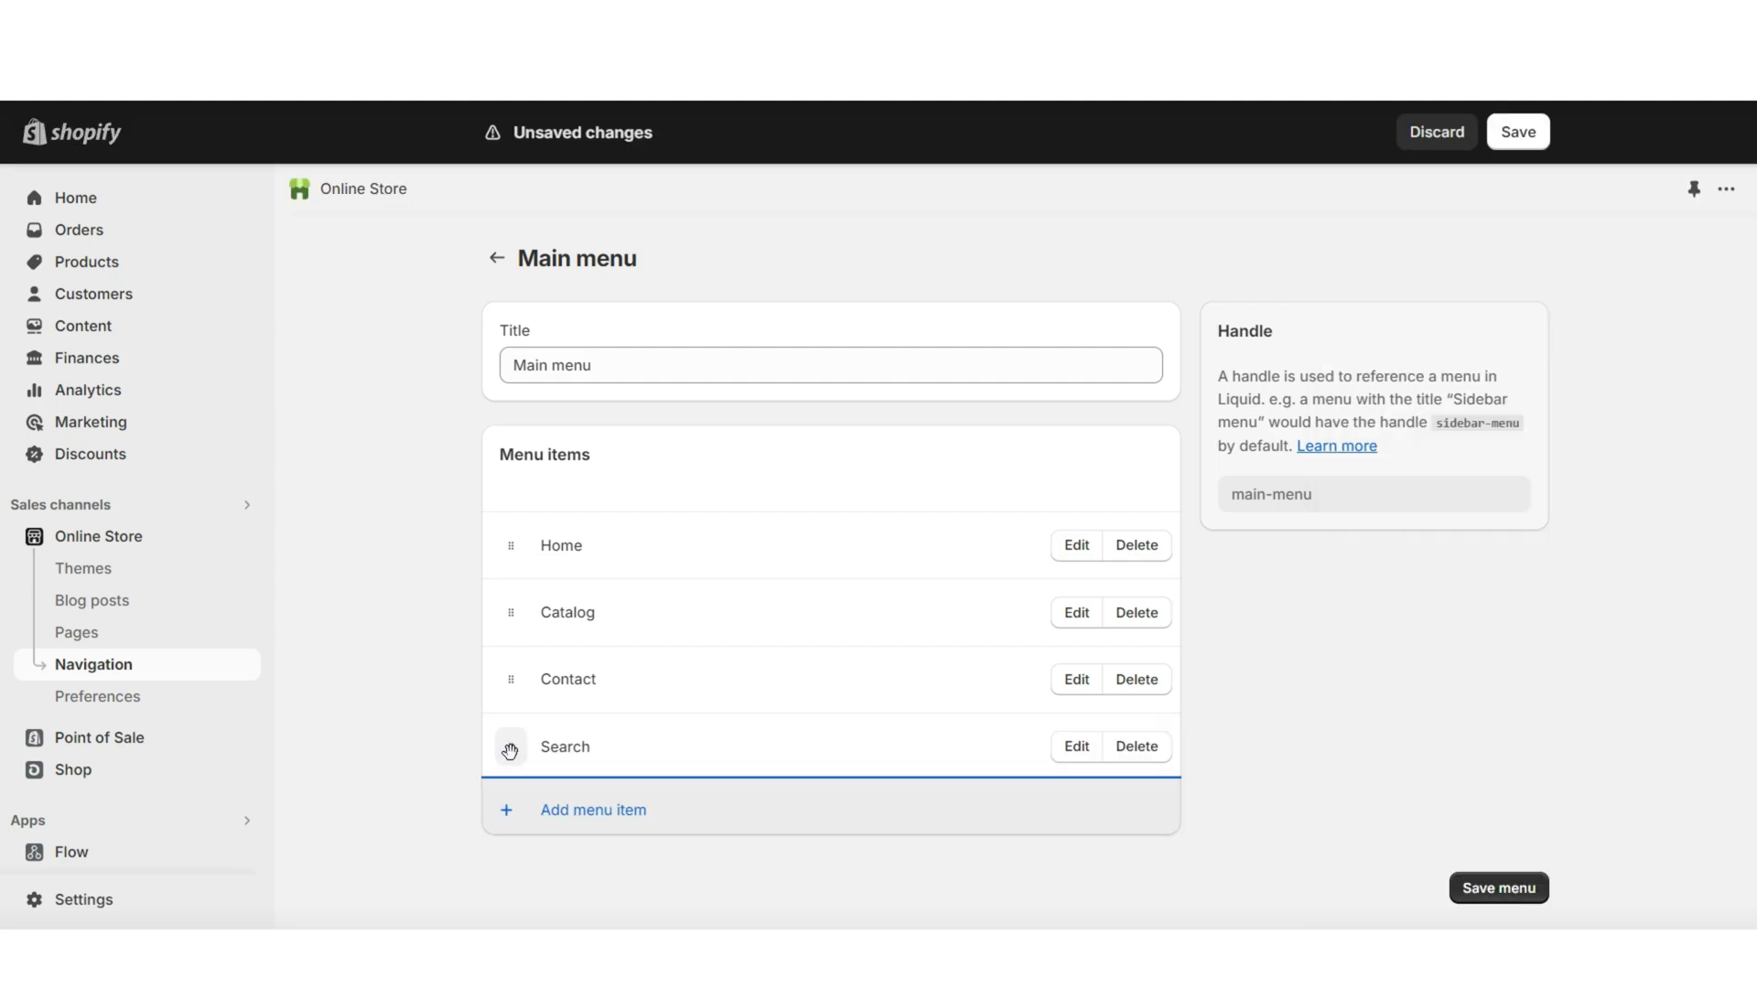
drag(510, 749, 449, 484)
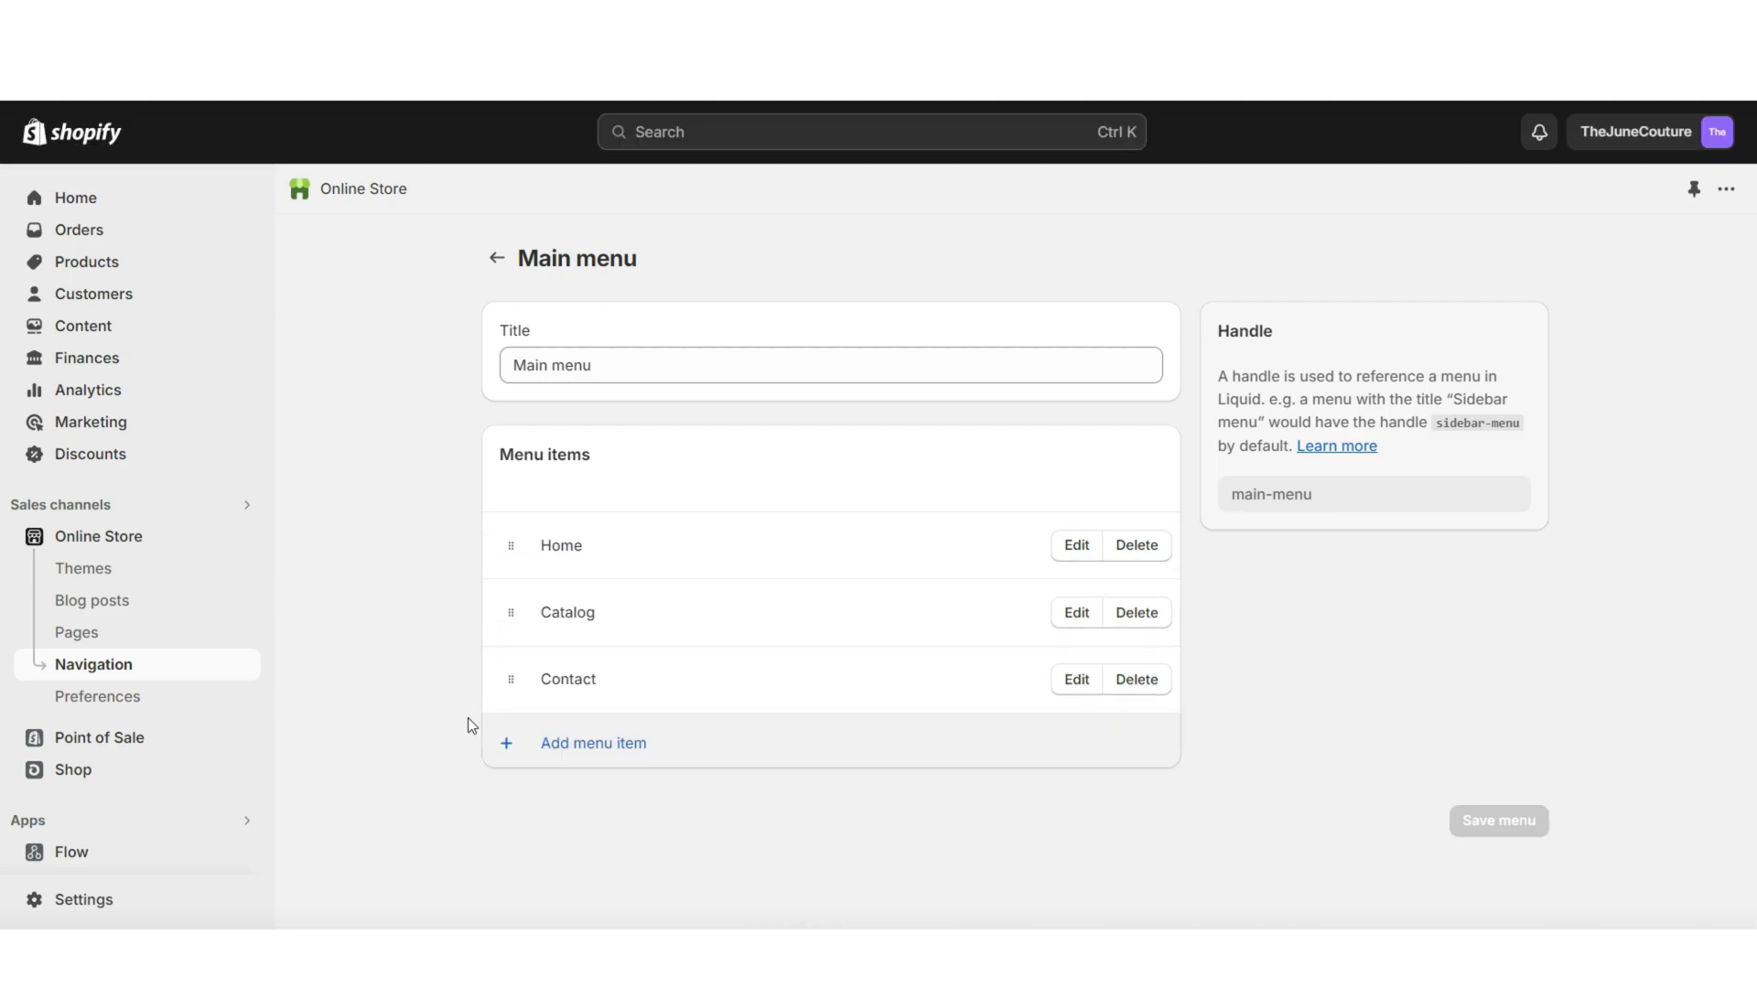
Create and save a new online store page titled "Clothing".
click(84, 634)
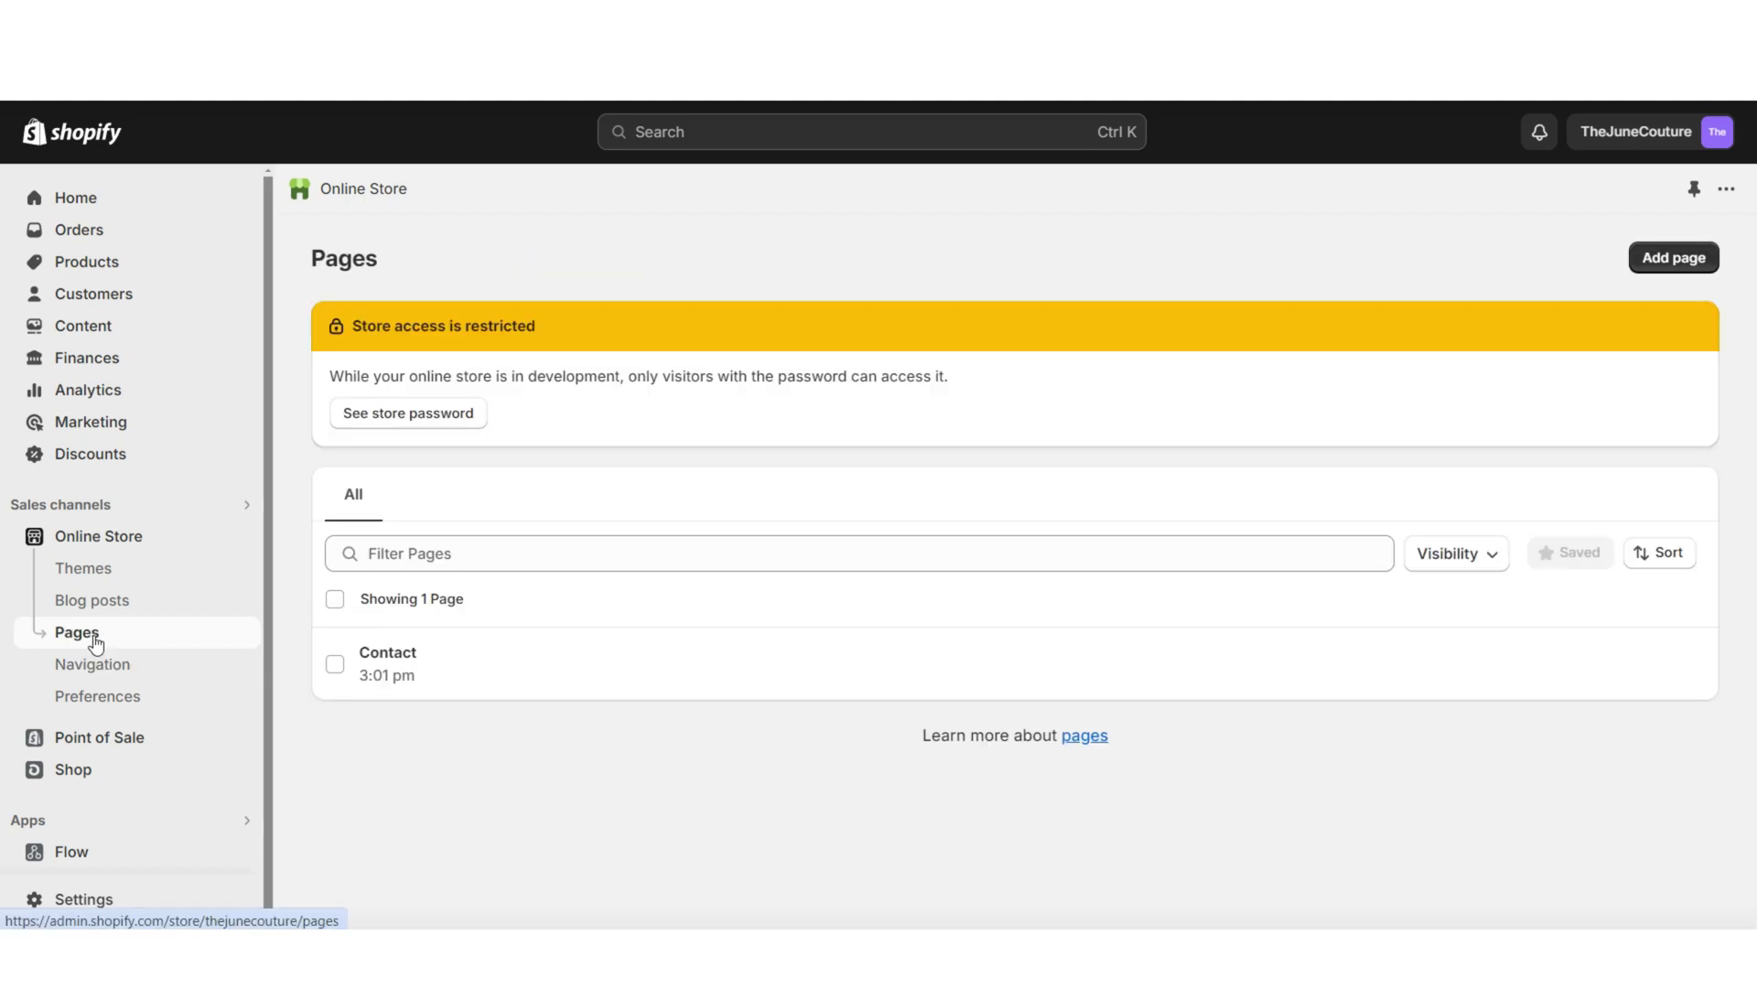
click(1680, 248)
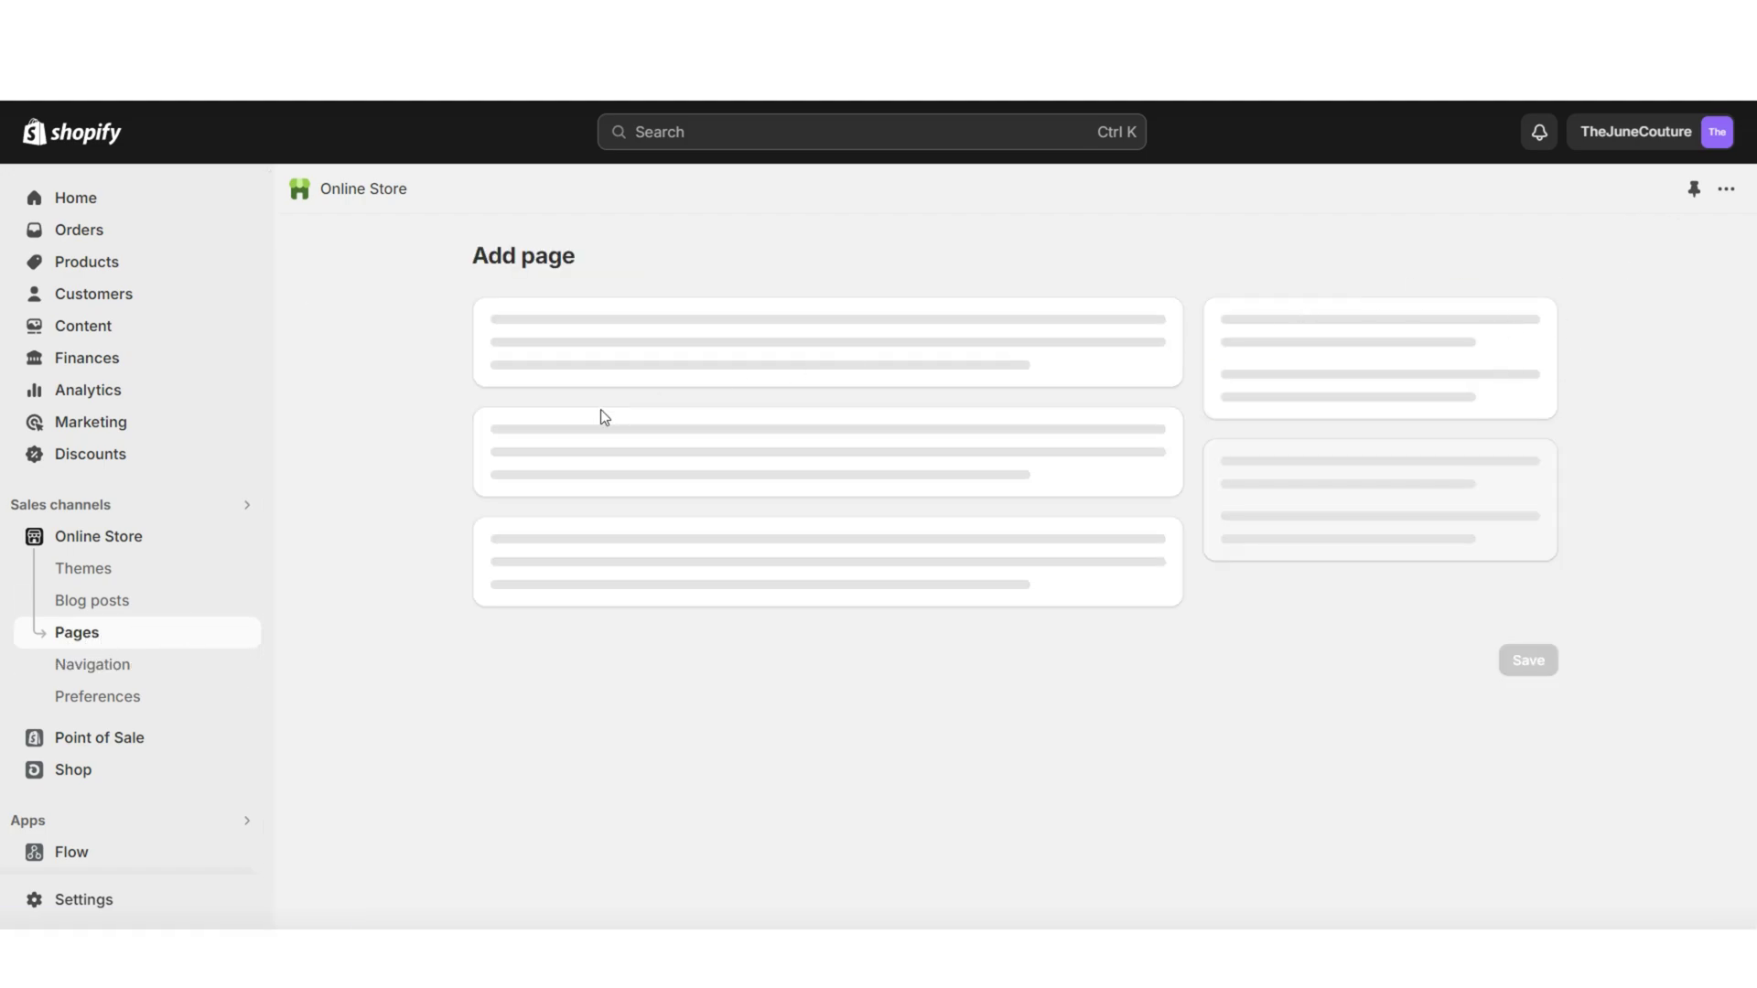
click(620, 367)
text(Clothing)
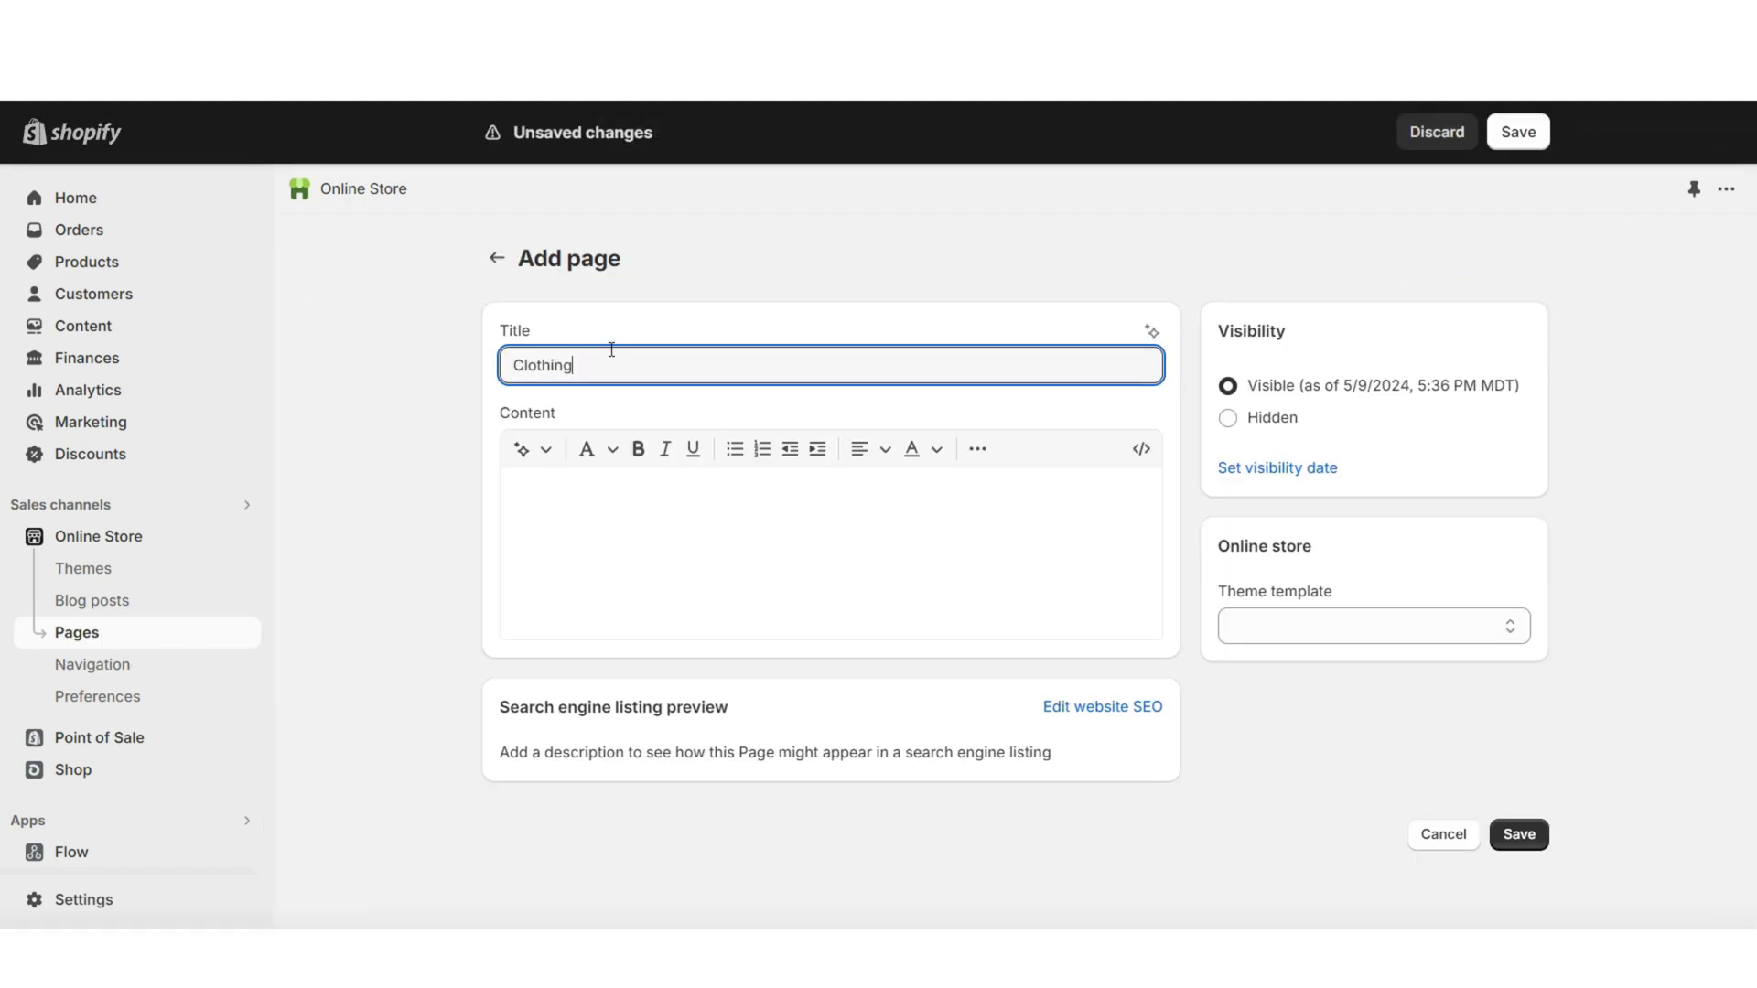
click(1519, 132)
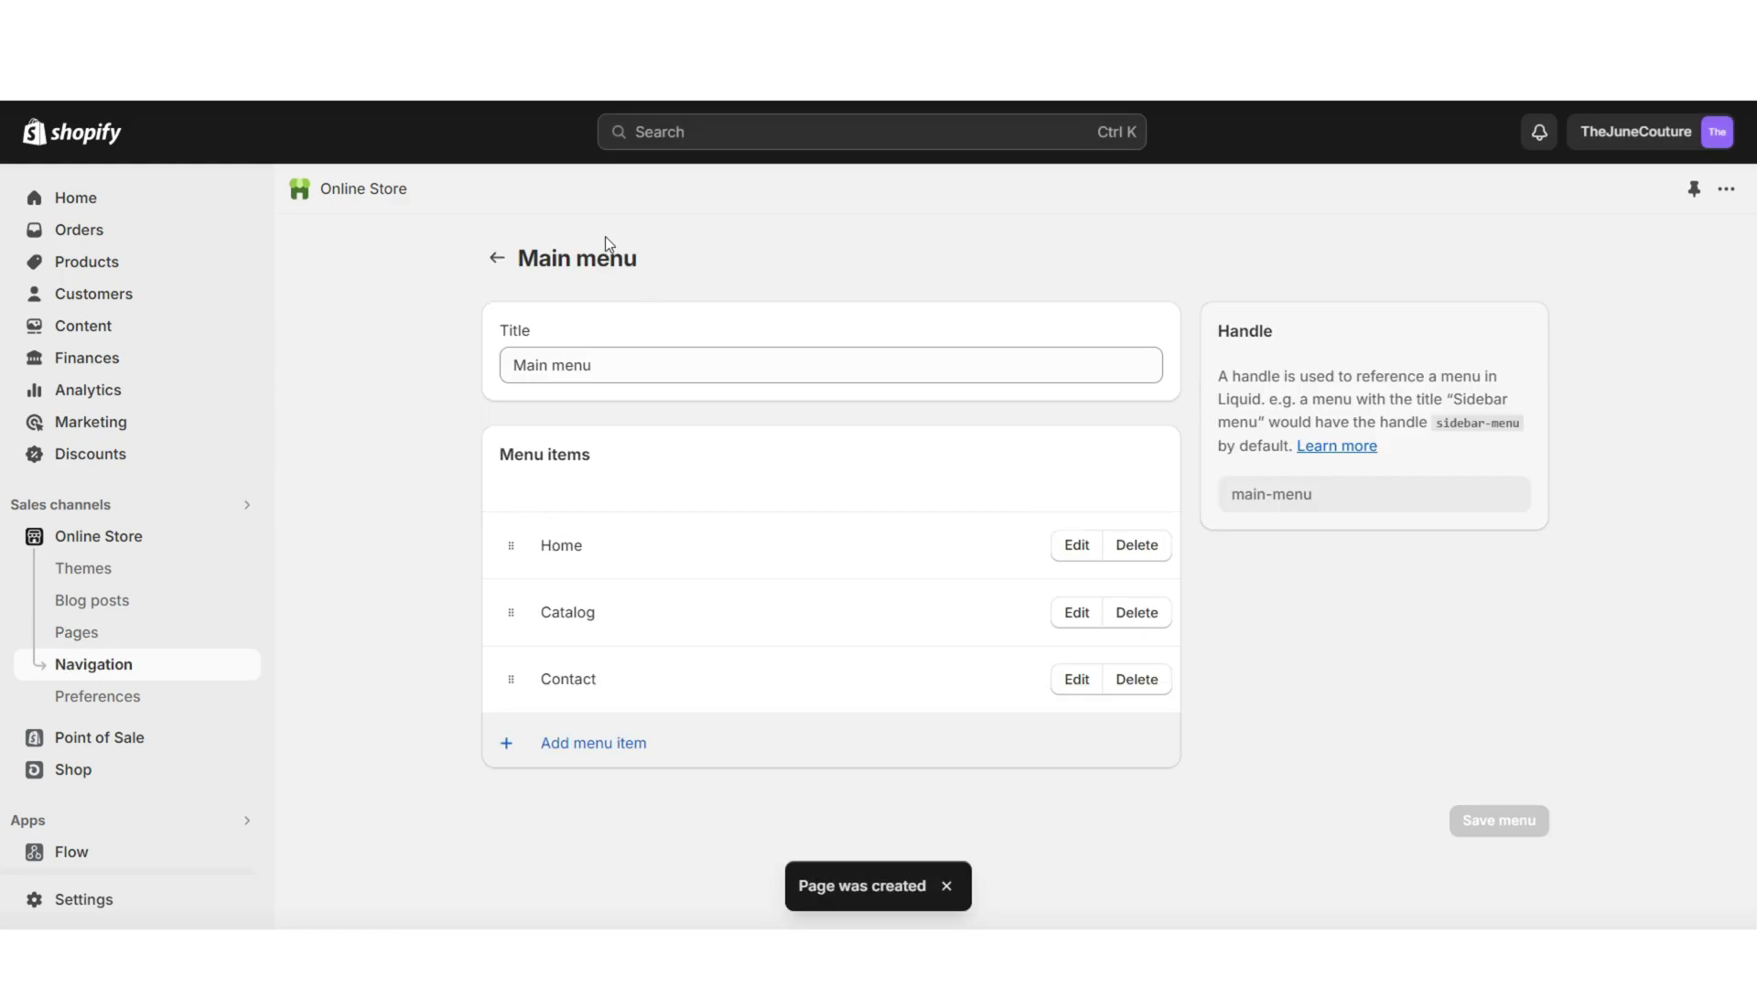
Add a main menu item linking to the Clothing page.
click(638, 748)
click(1424, 575)
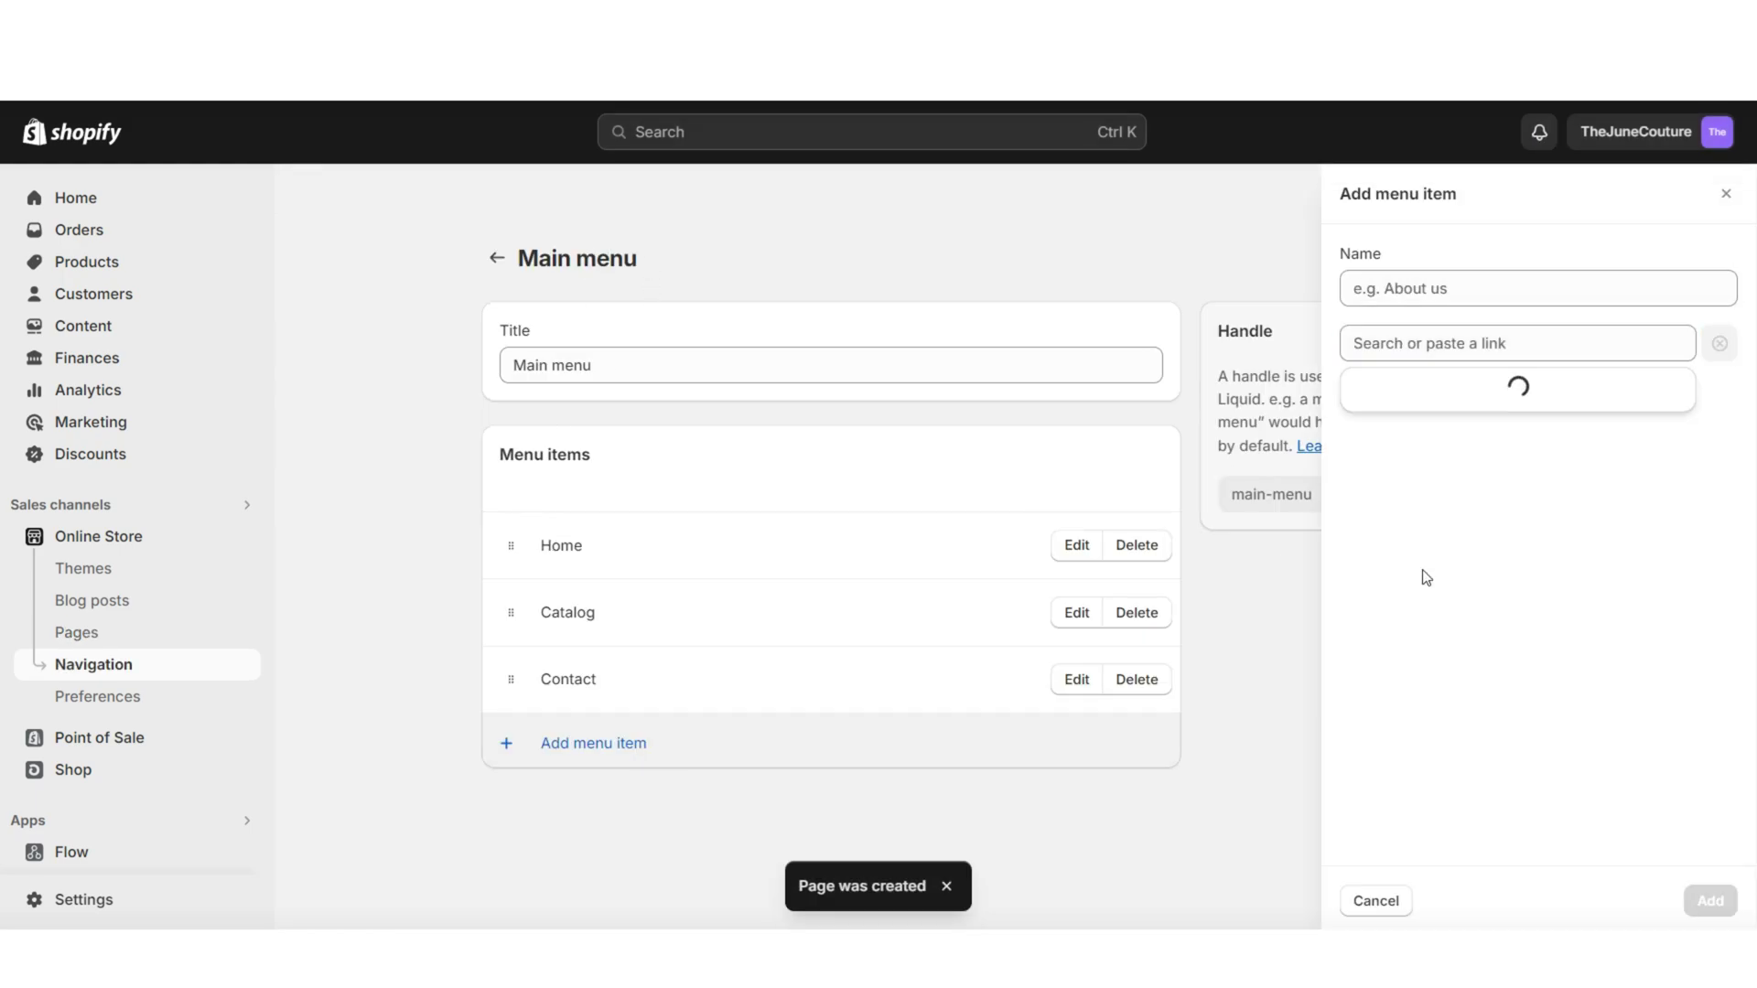
click(1427, 438)
click(1711, 902)
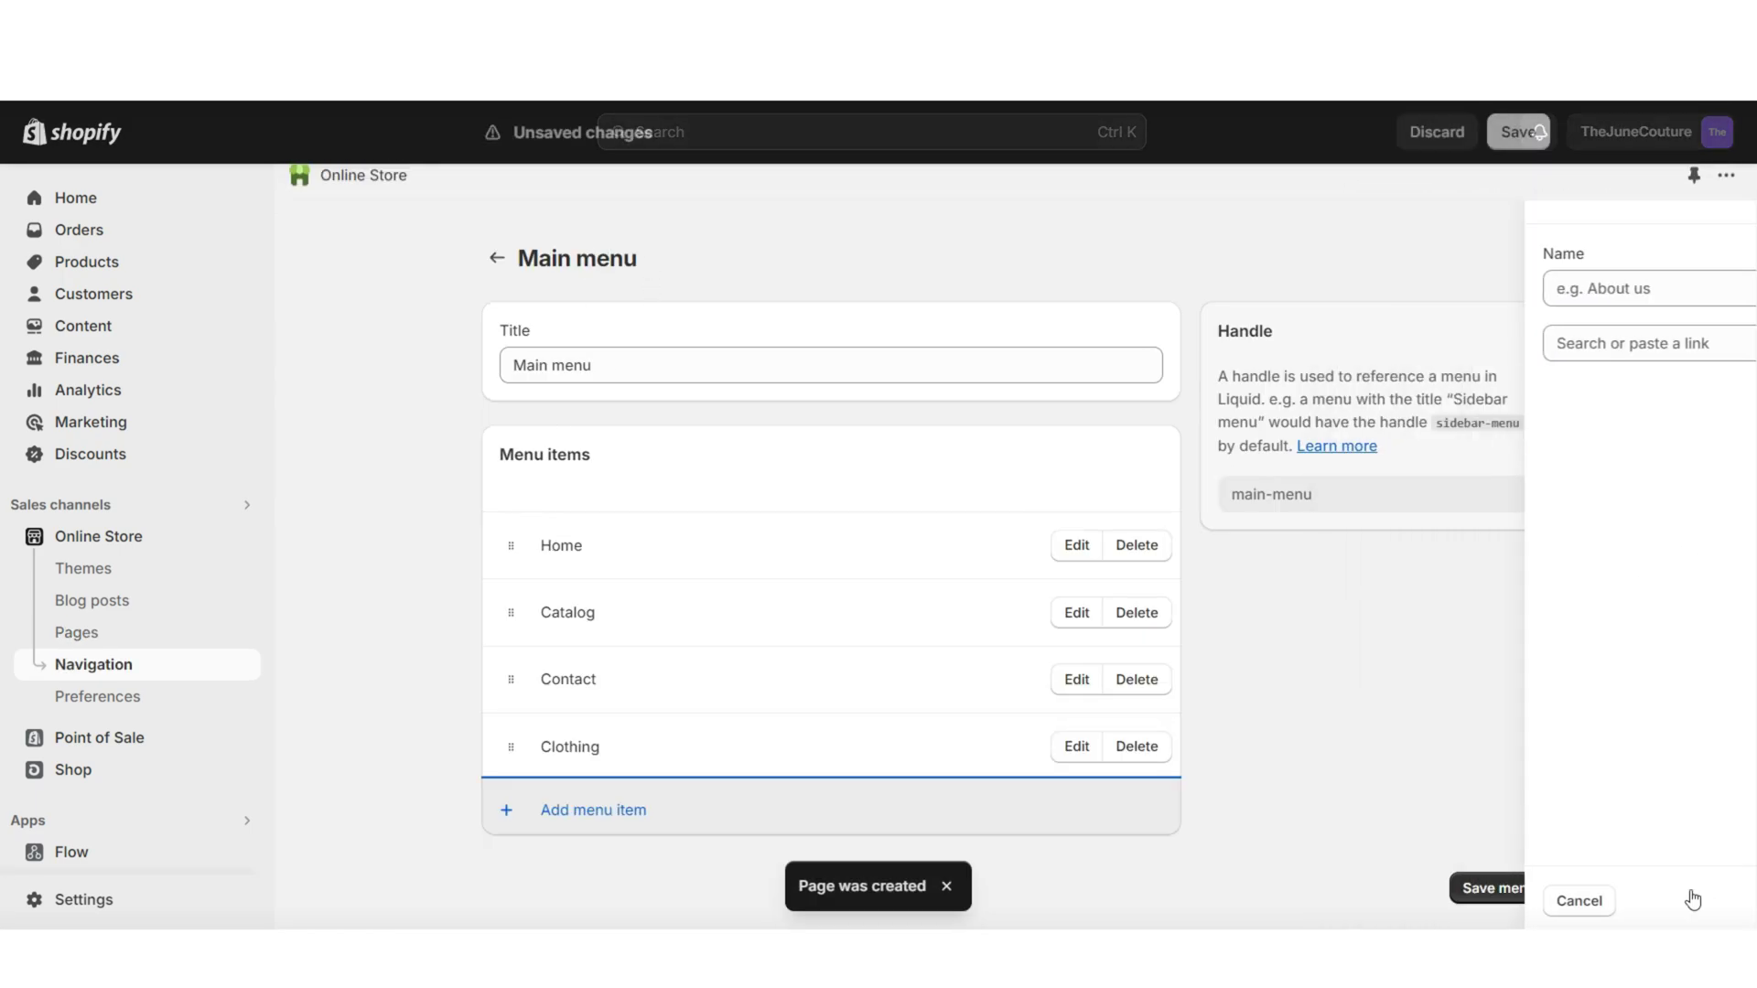
Add main menu items linking to the Dresses and Purses collections.
click(1436, 485)
click(1437, 487)
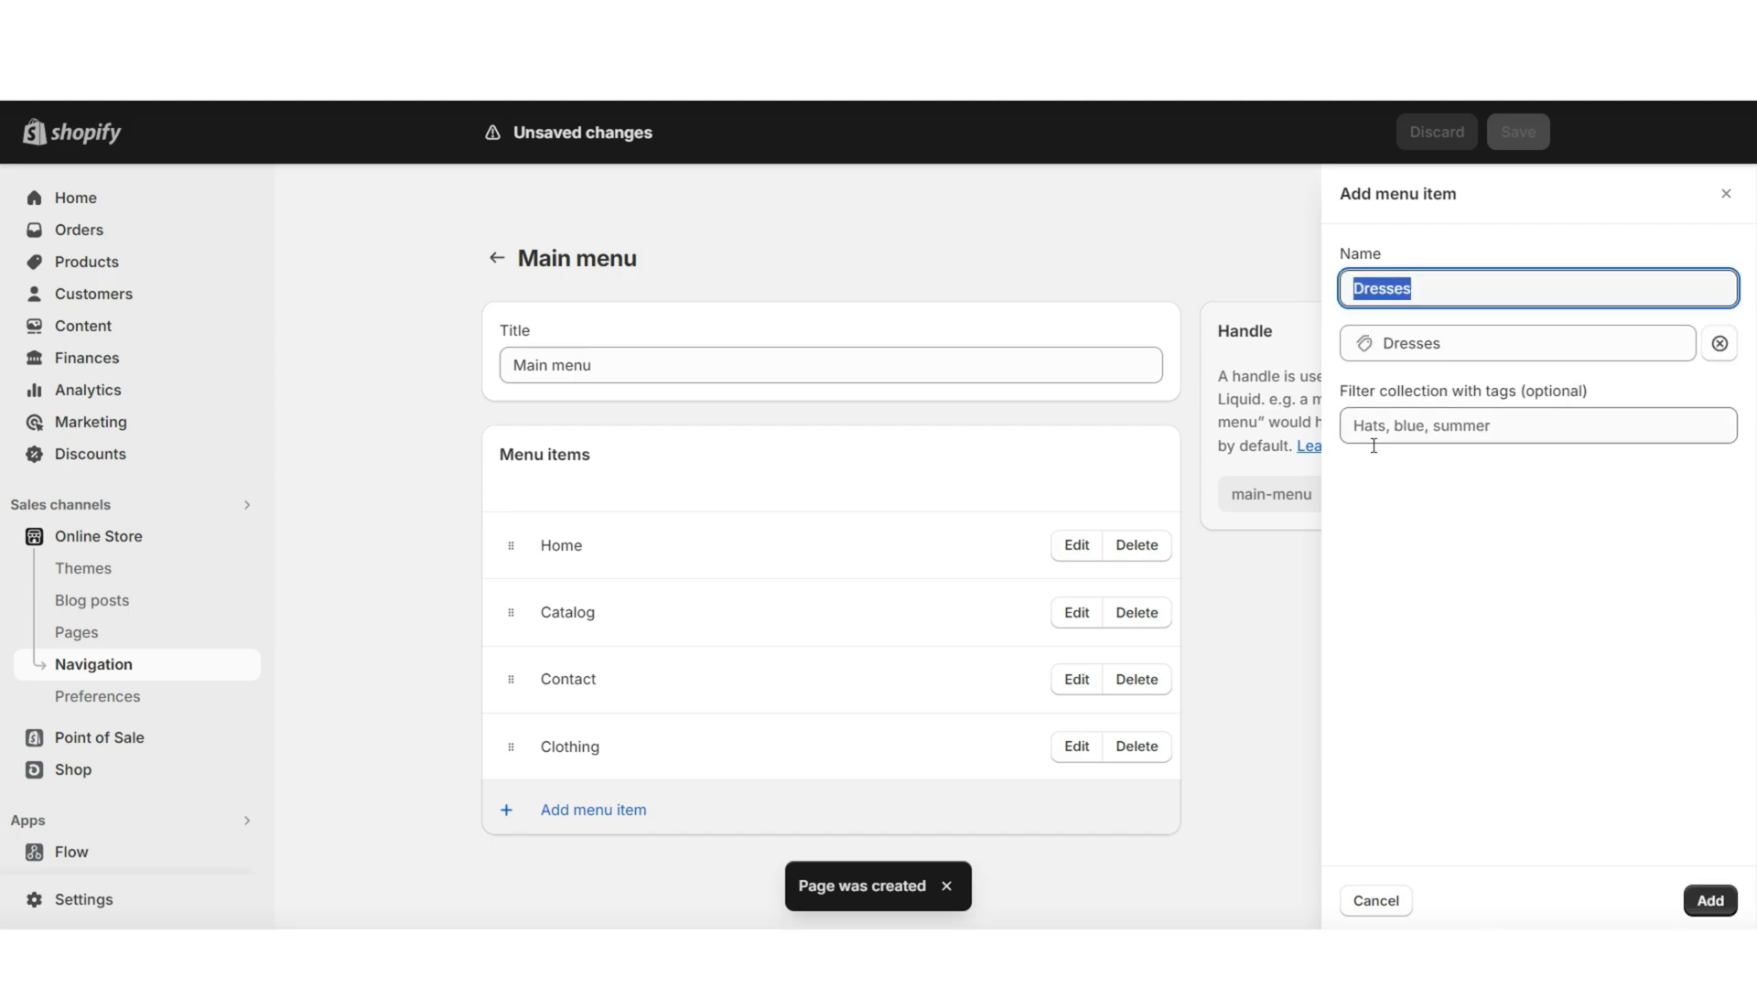
key(Return)
click(1405, 577)
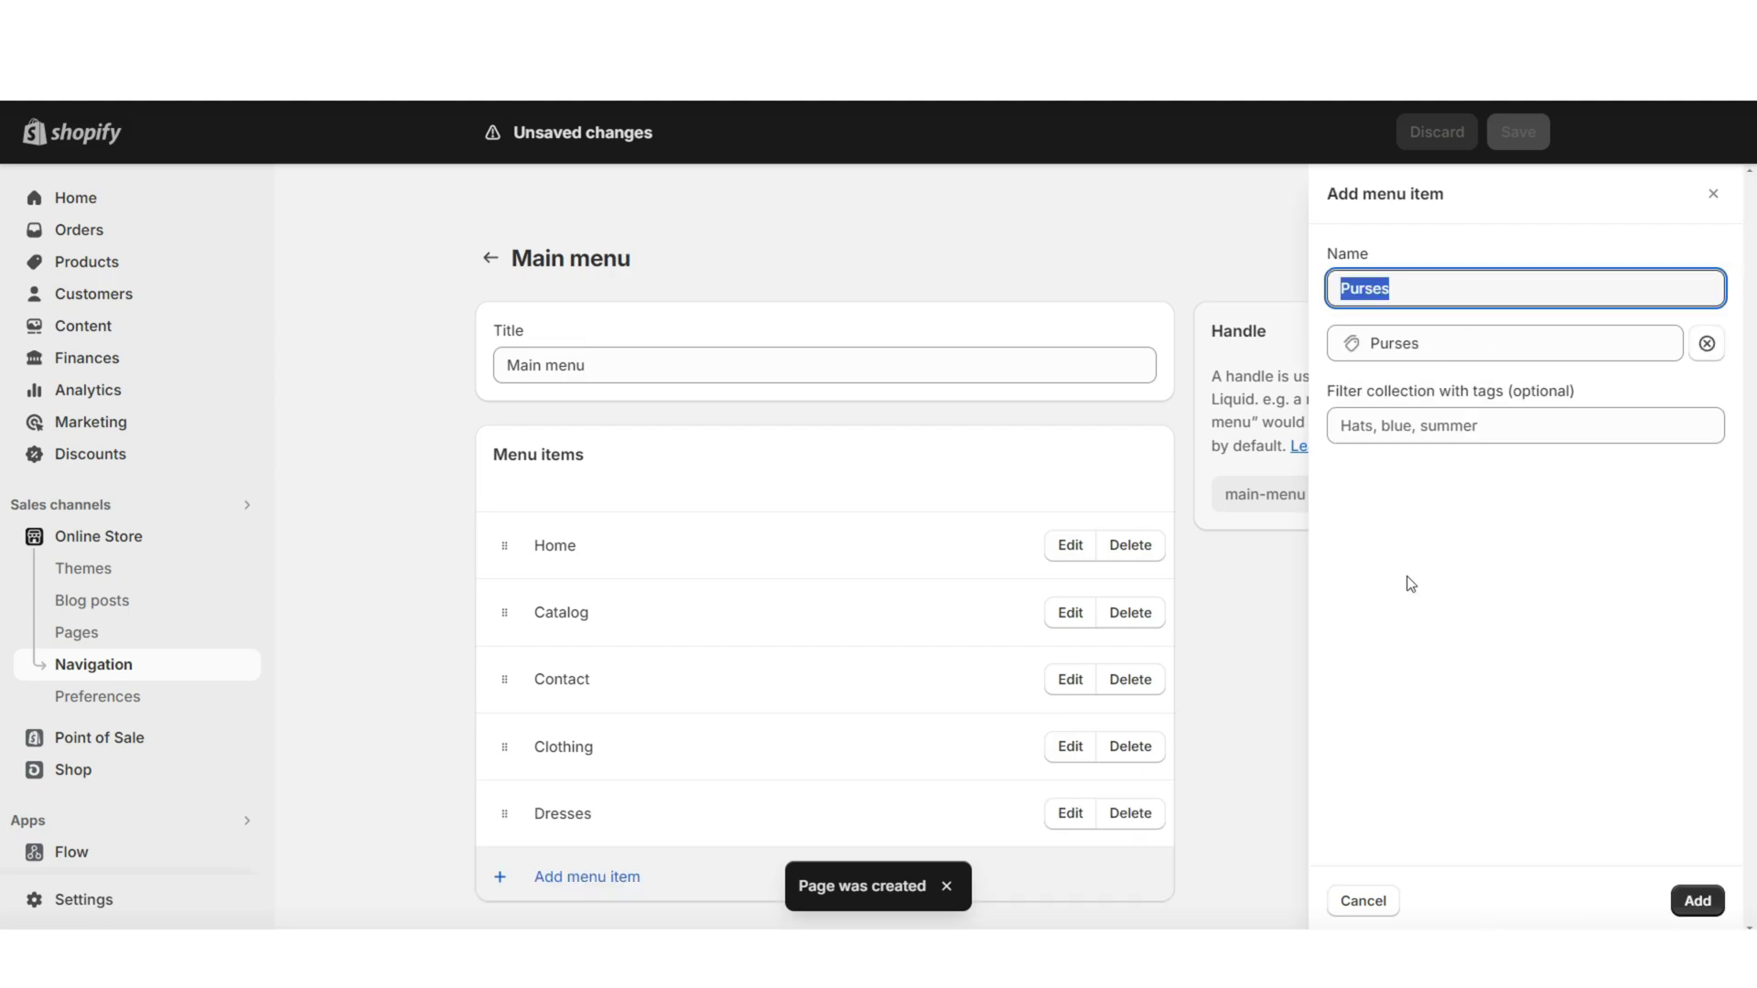
key(Return)
Nest the Dresses and Purses items under Clothing in the main menu.
drag(504, 813, 540, 811)
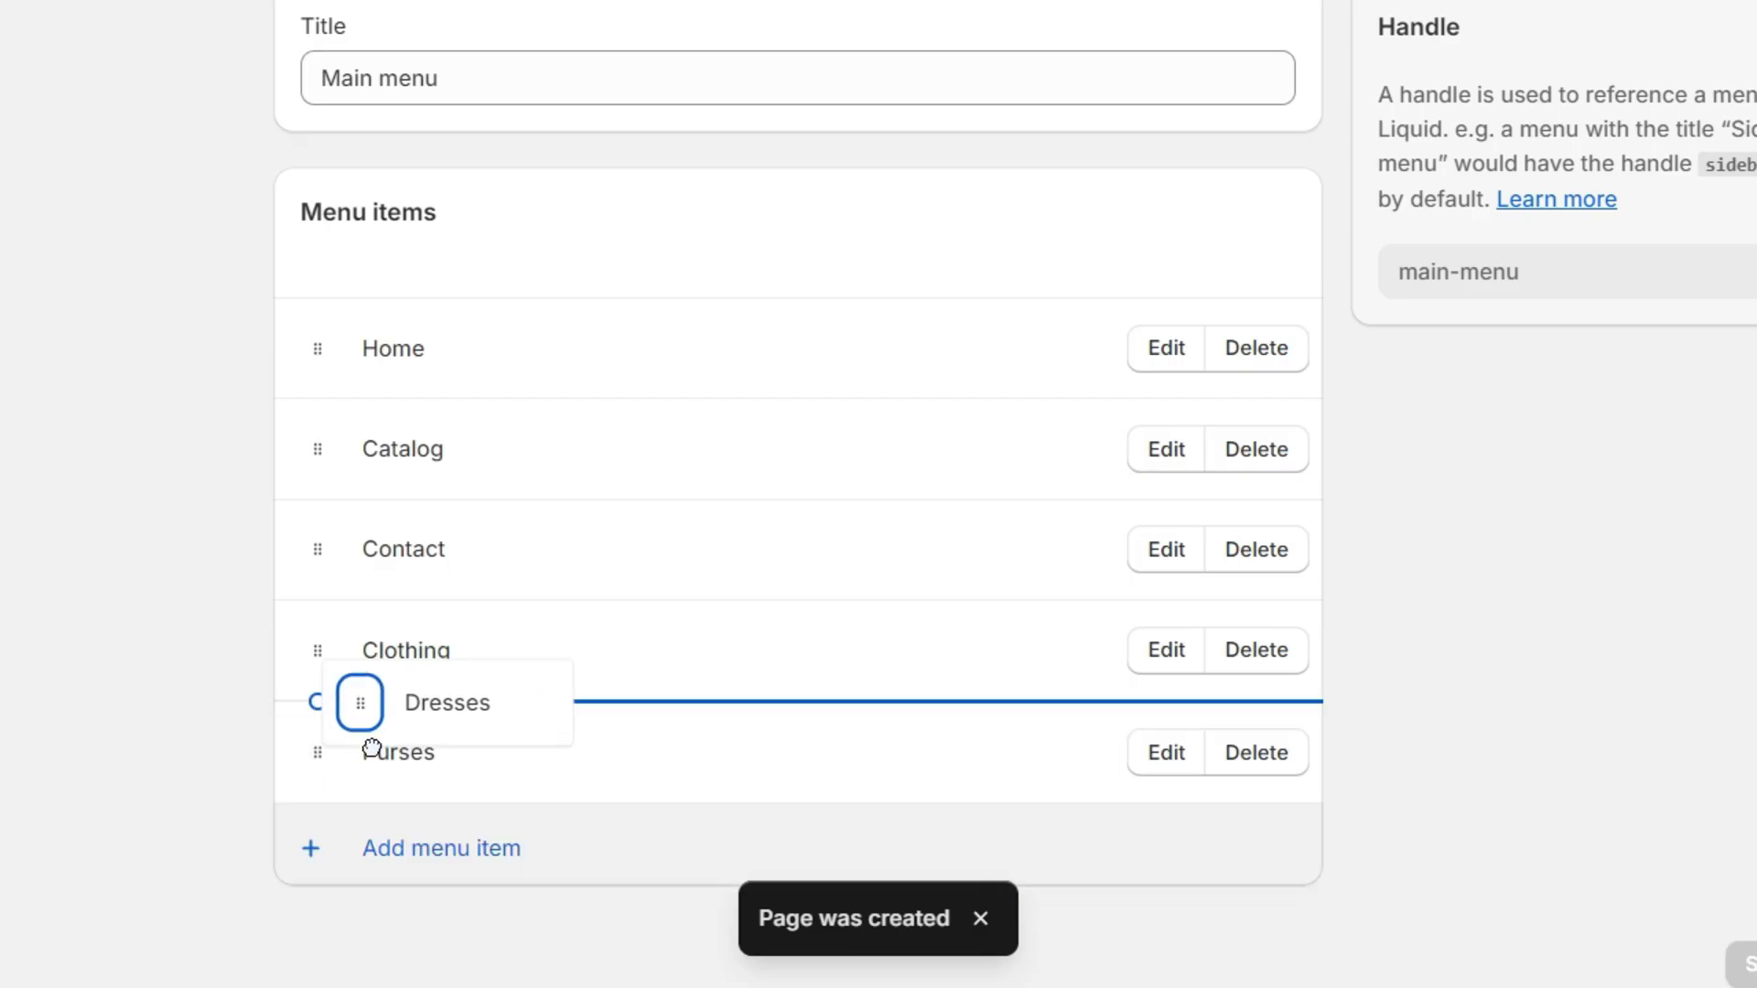
drag(371, 748, 384, 743)
drag(317, 942, 463, 828)
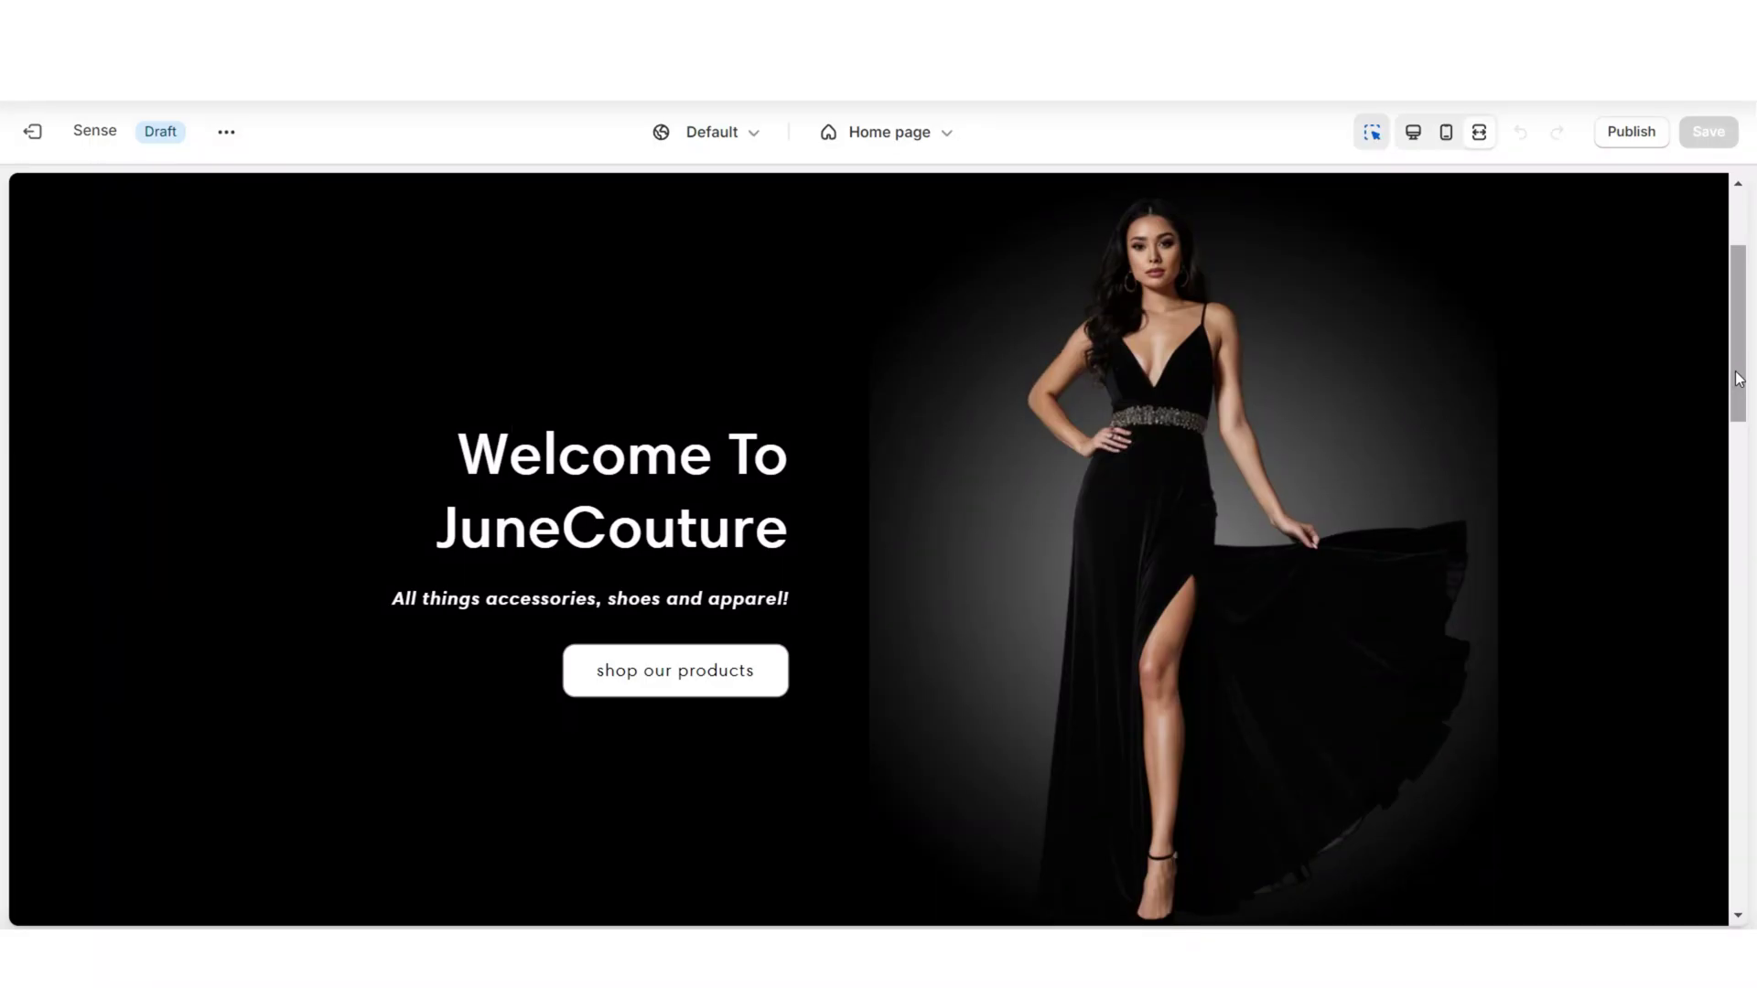
Check the Clothing dropdown in the store header on the home page preview.
scroll(1739, 378, up, 3)
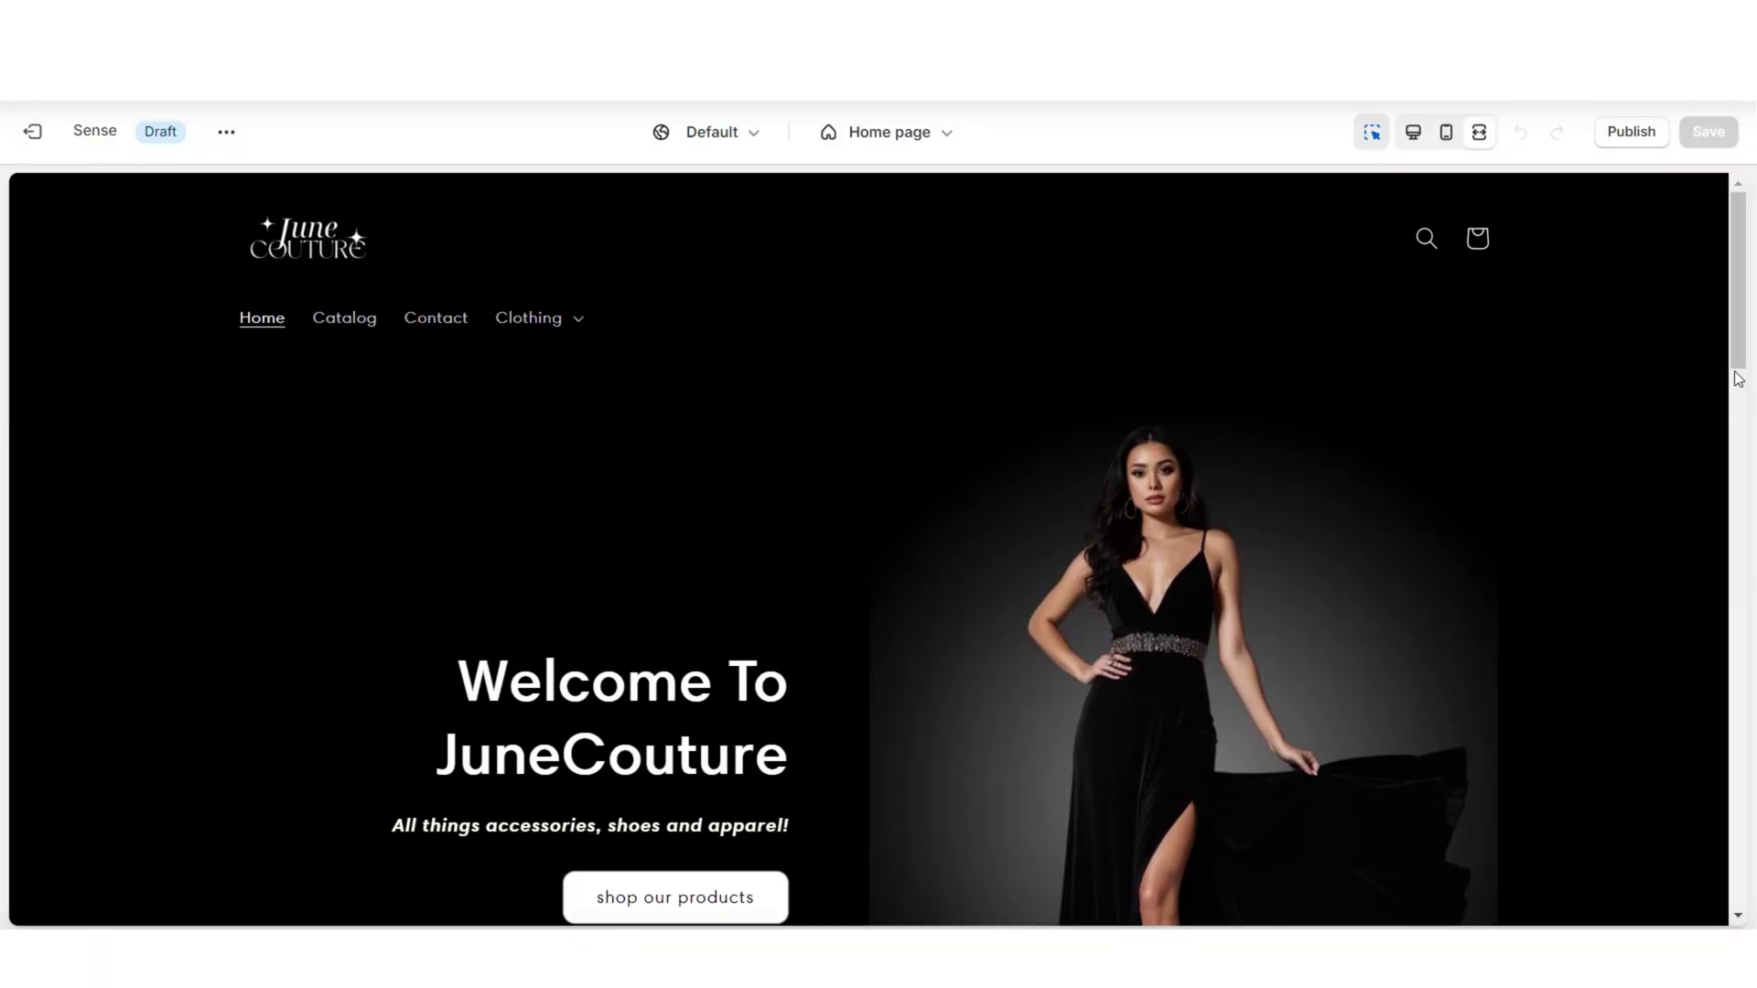
click(532, 320)
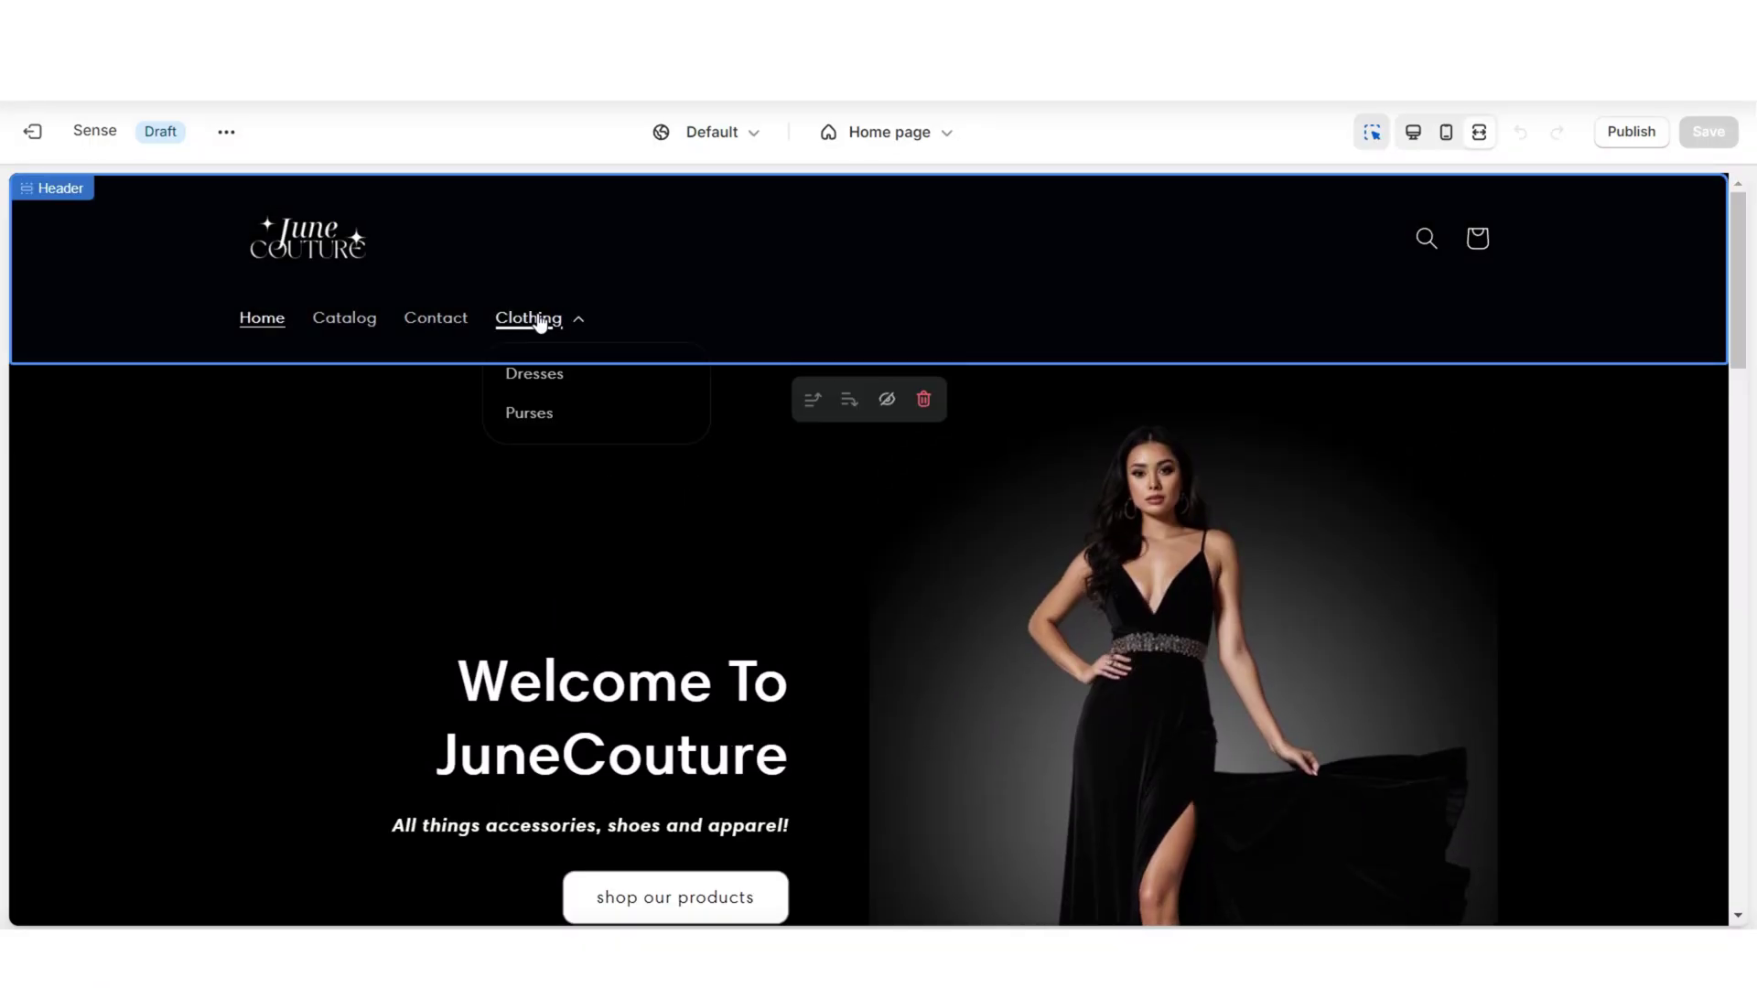
click(710, 522)
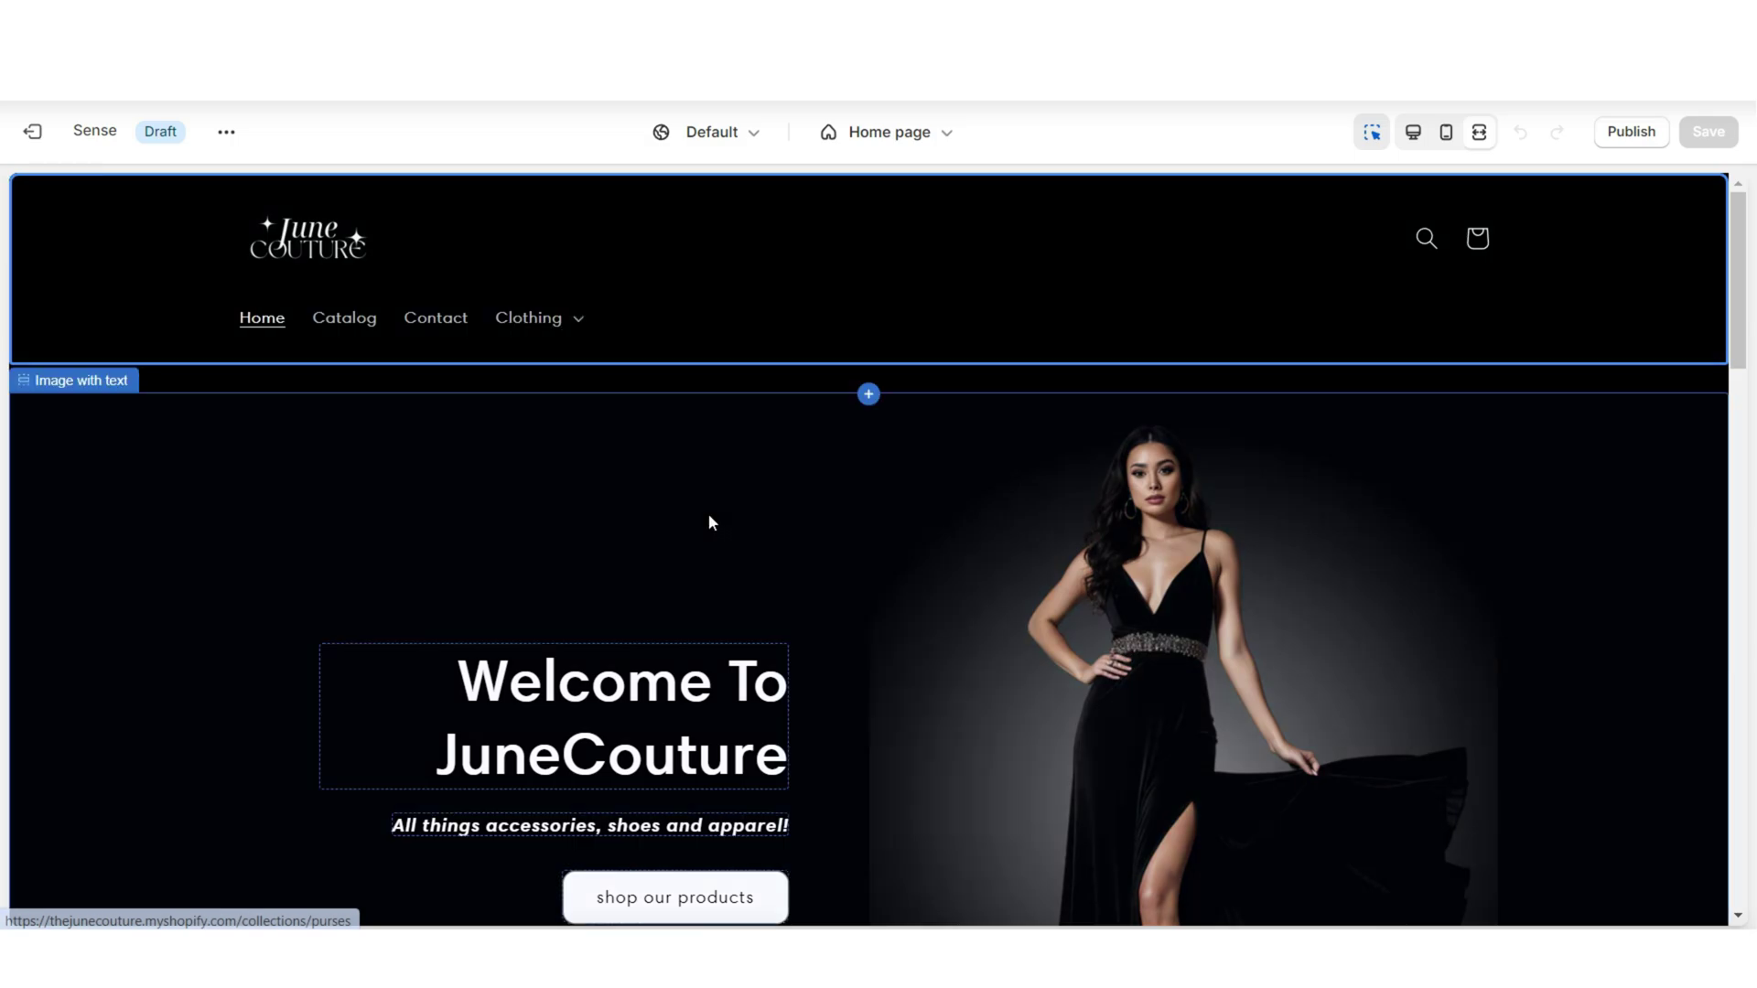
scroll(710, 522, down, 3)
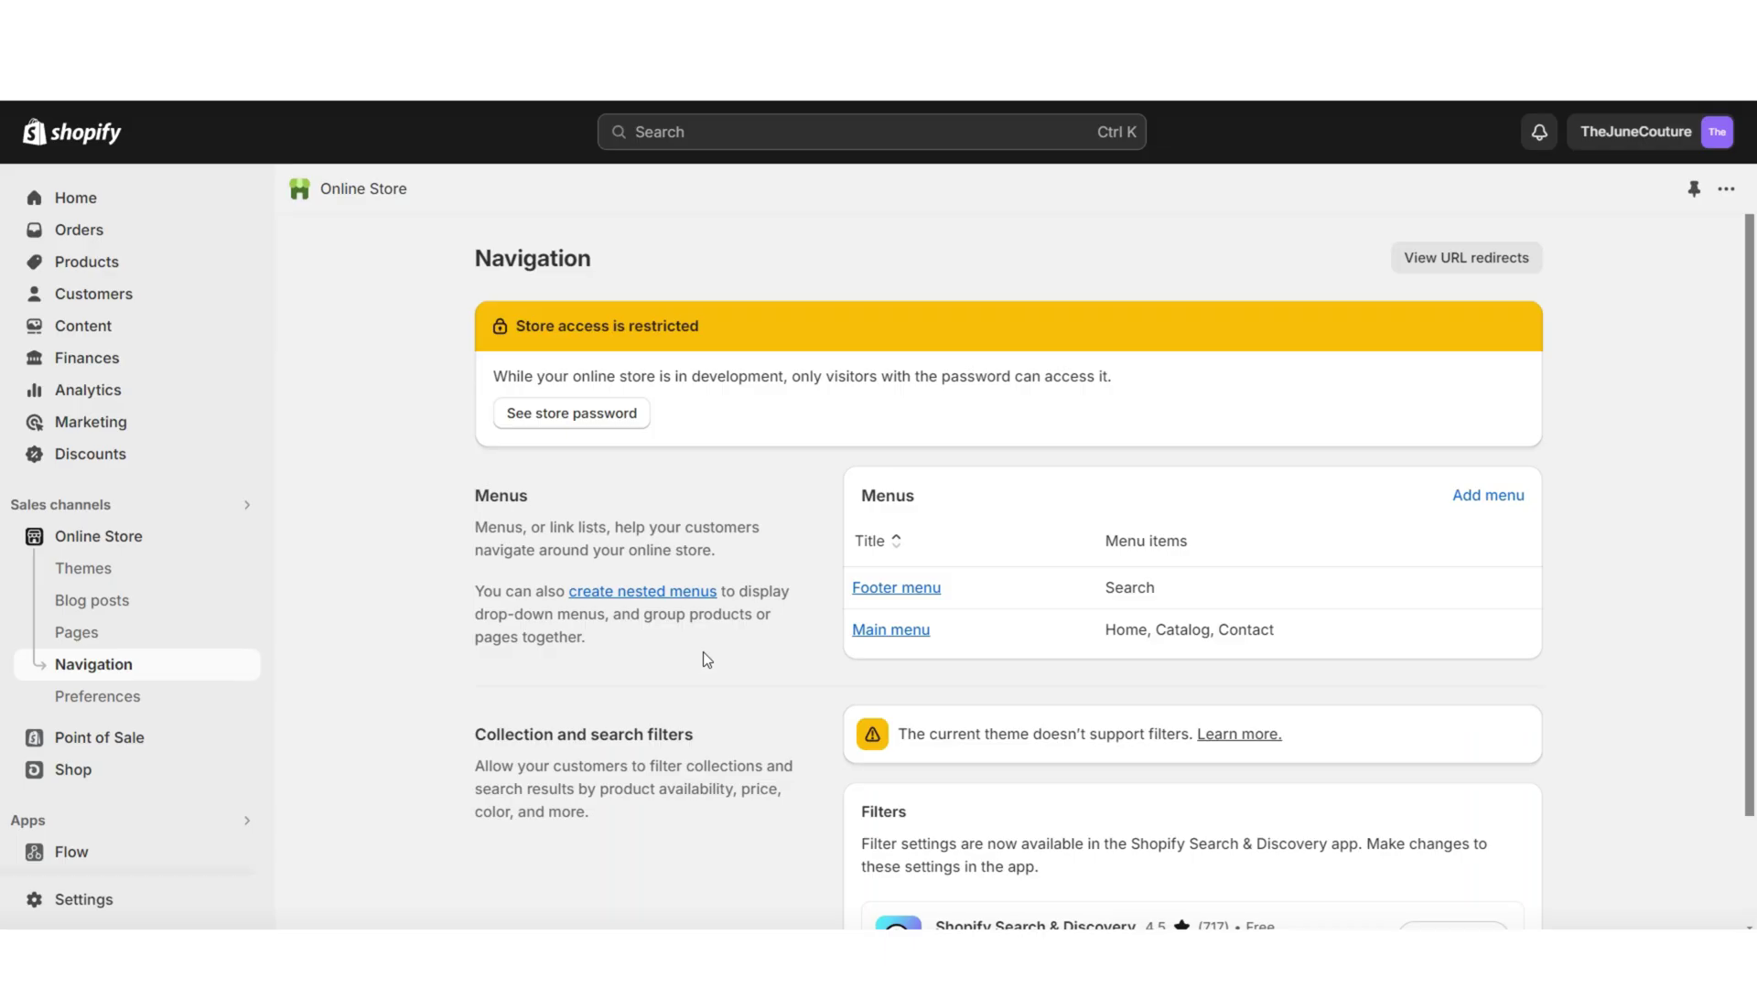
Add an item named "Home" linking to the home page in the footer menu.
click(889, 591)
click(641, 610)
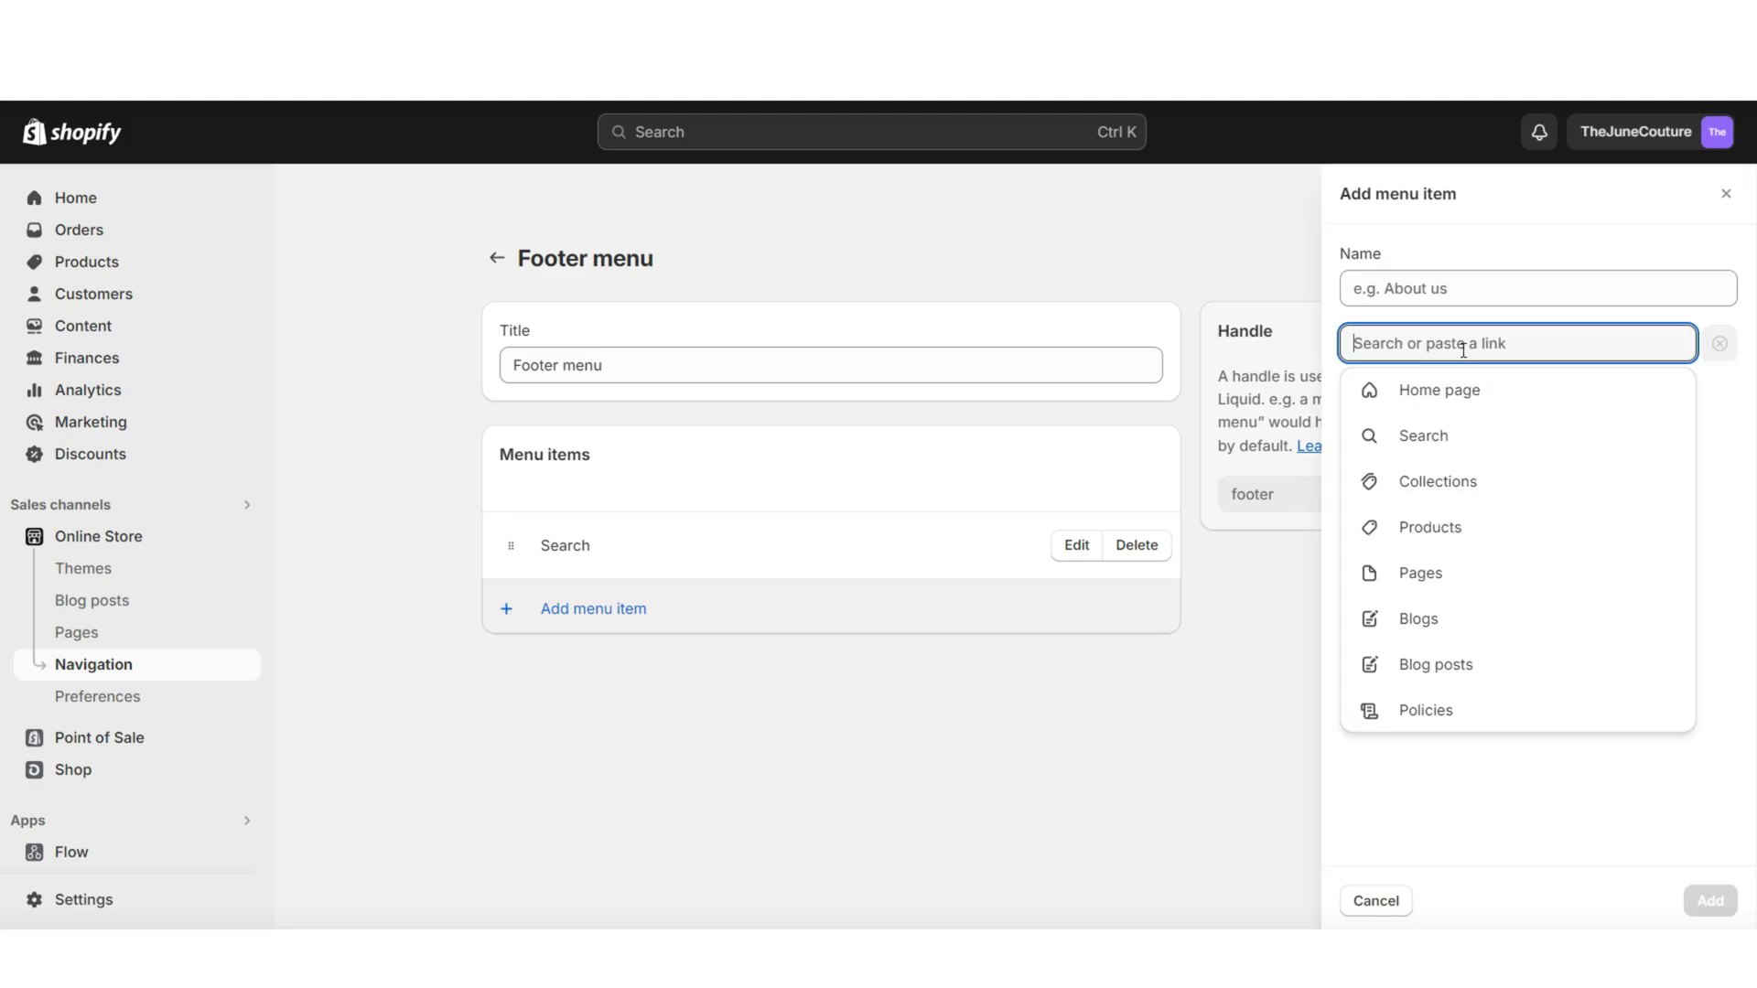
click(1464, 389)
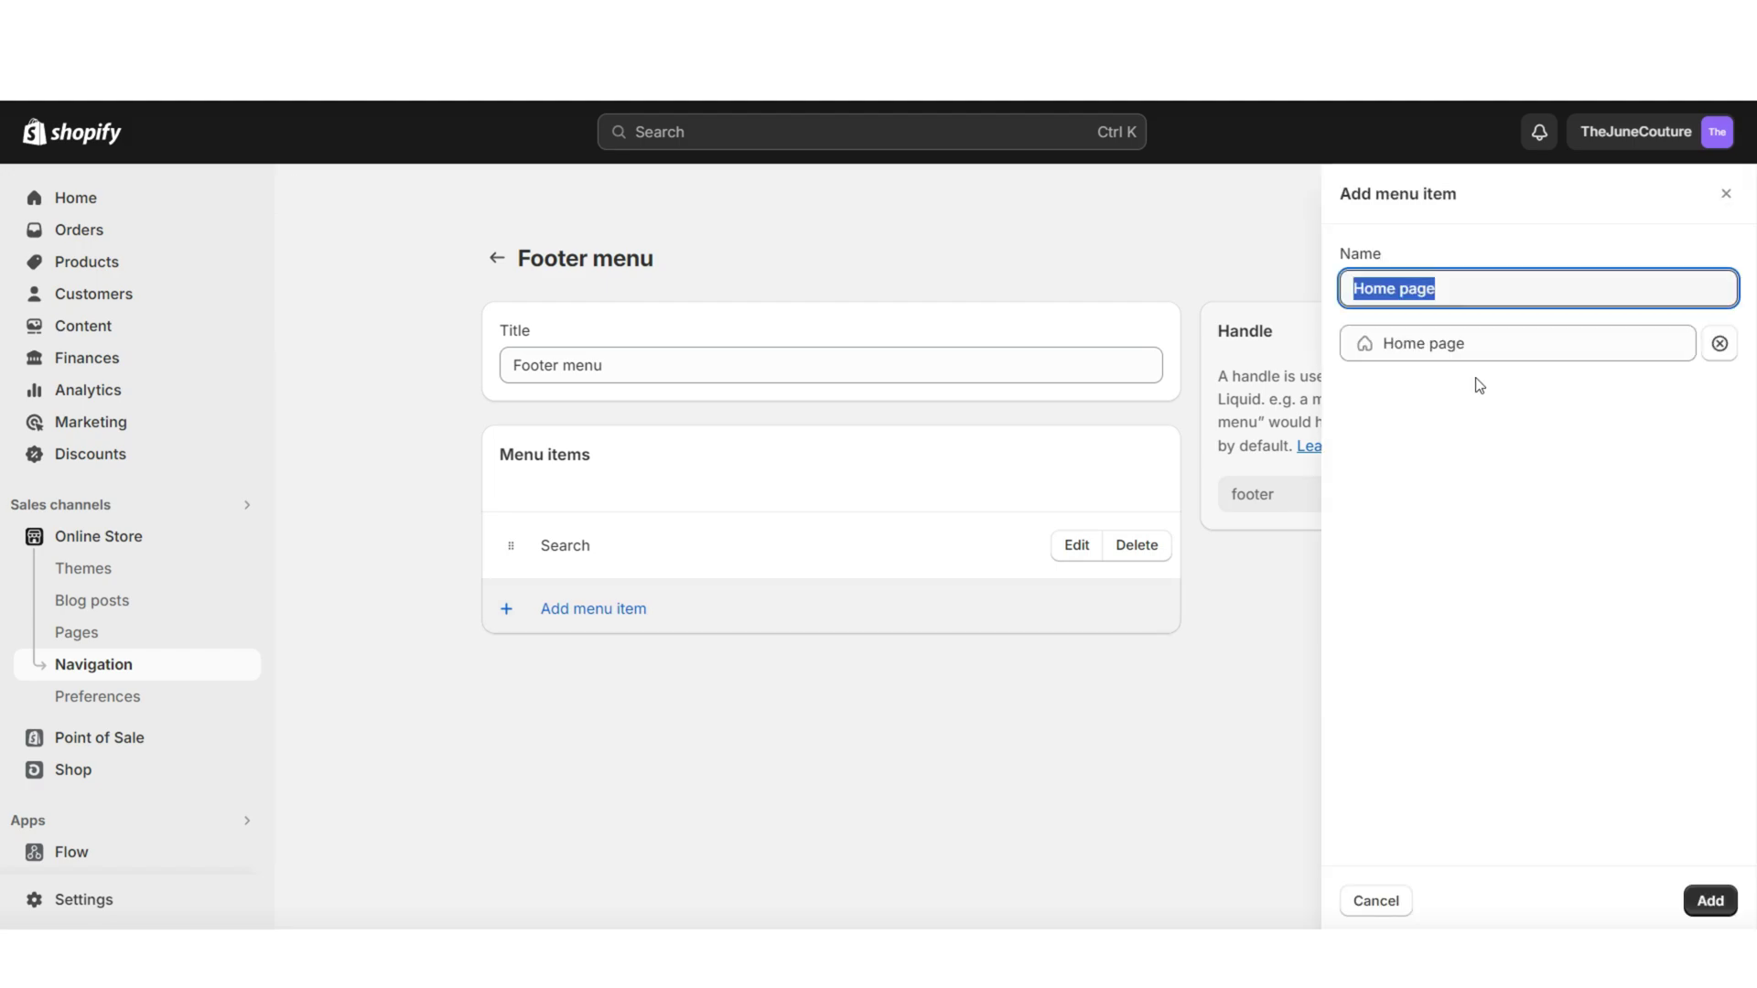
click(1476, 288)
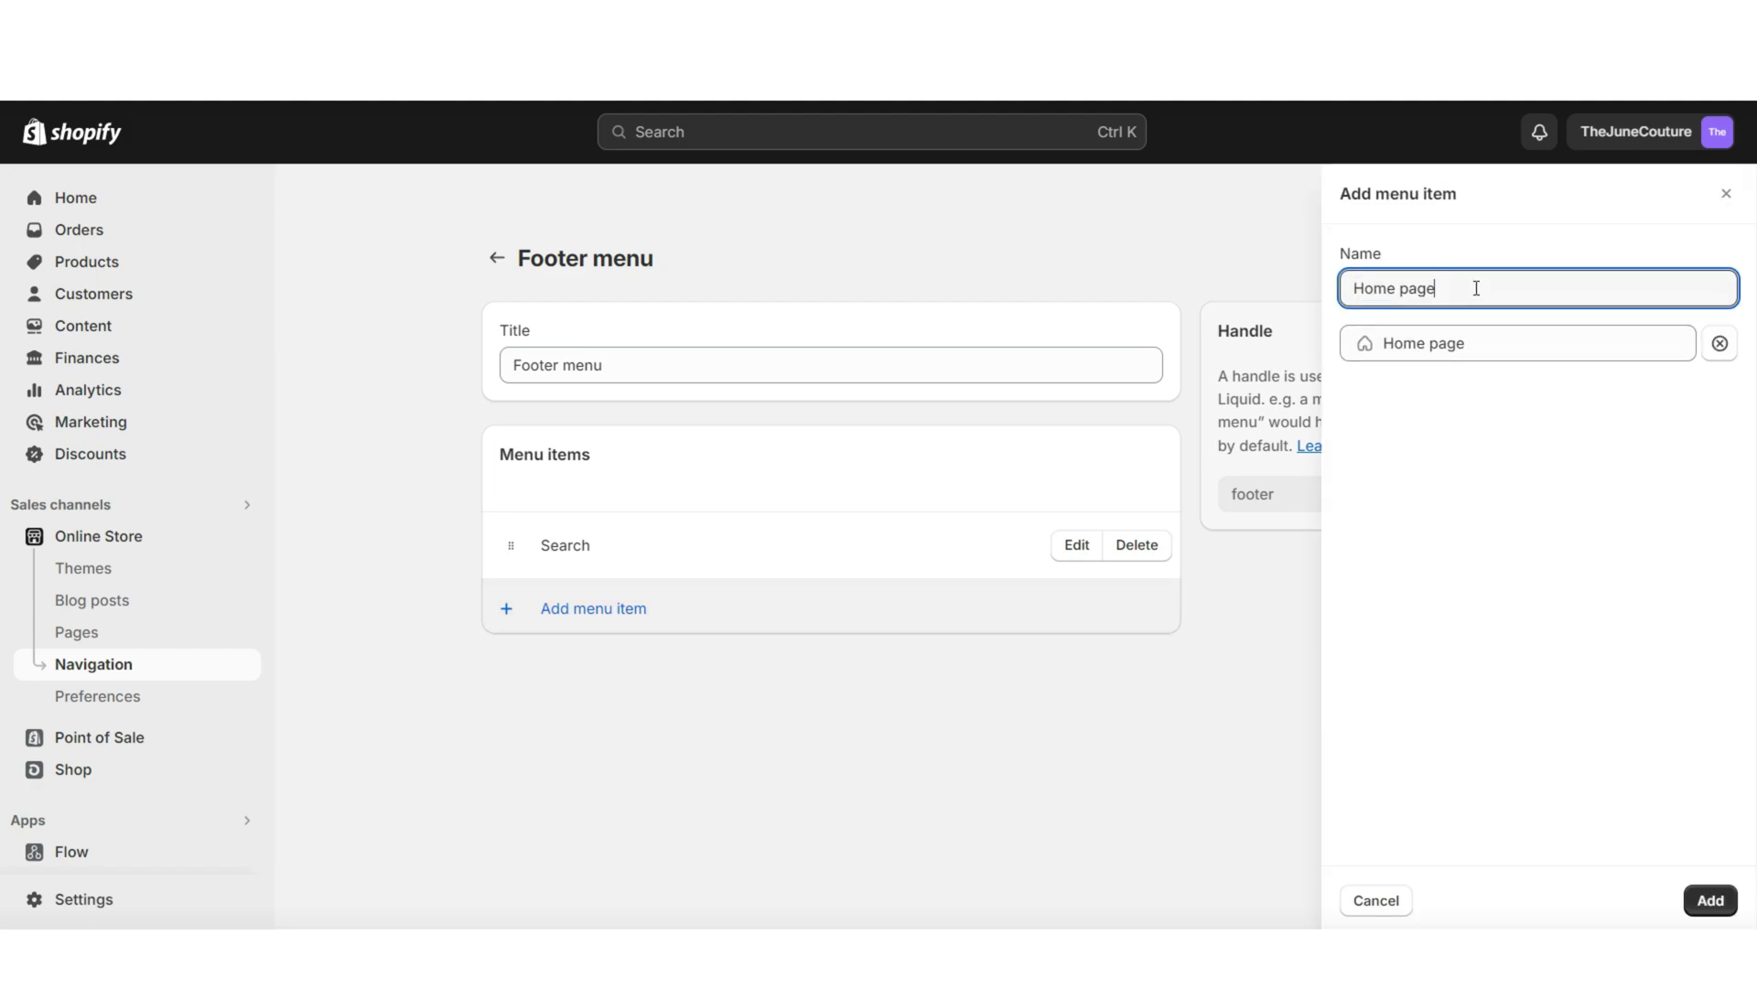
double_click(1429, 286)
key(BackSpace)
key(Return)
Add the All collections and Contact page links to the footer menu.
click(1388, 437)
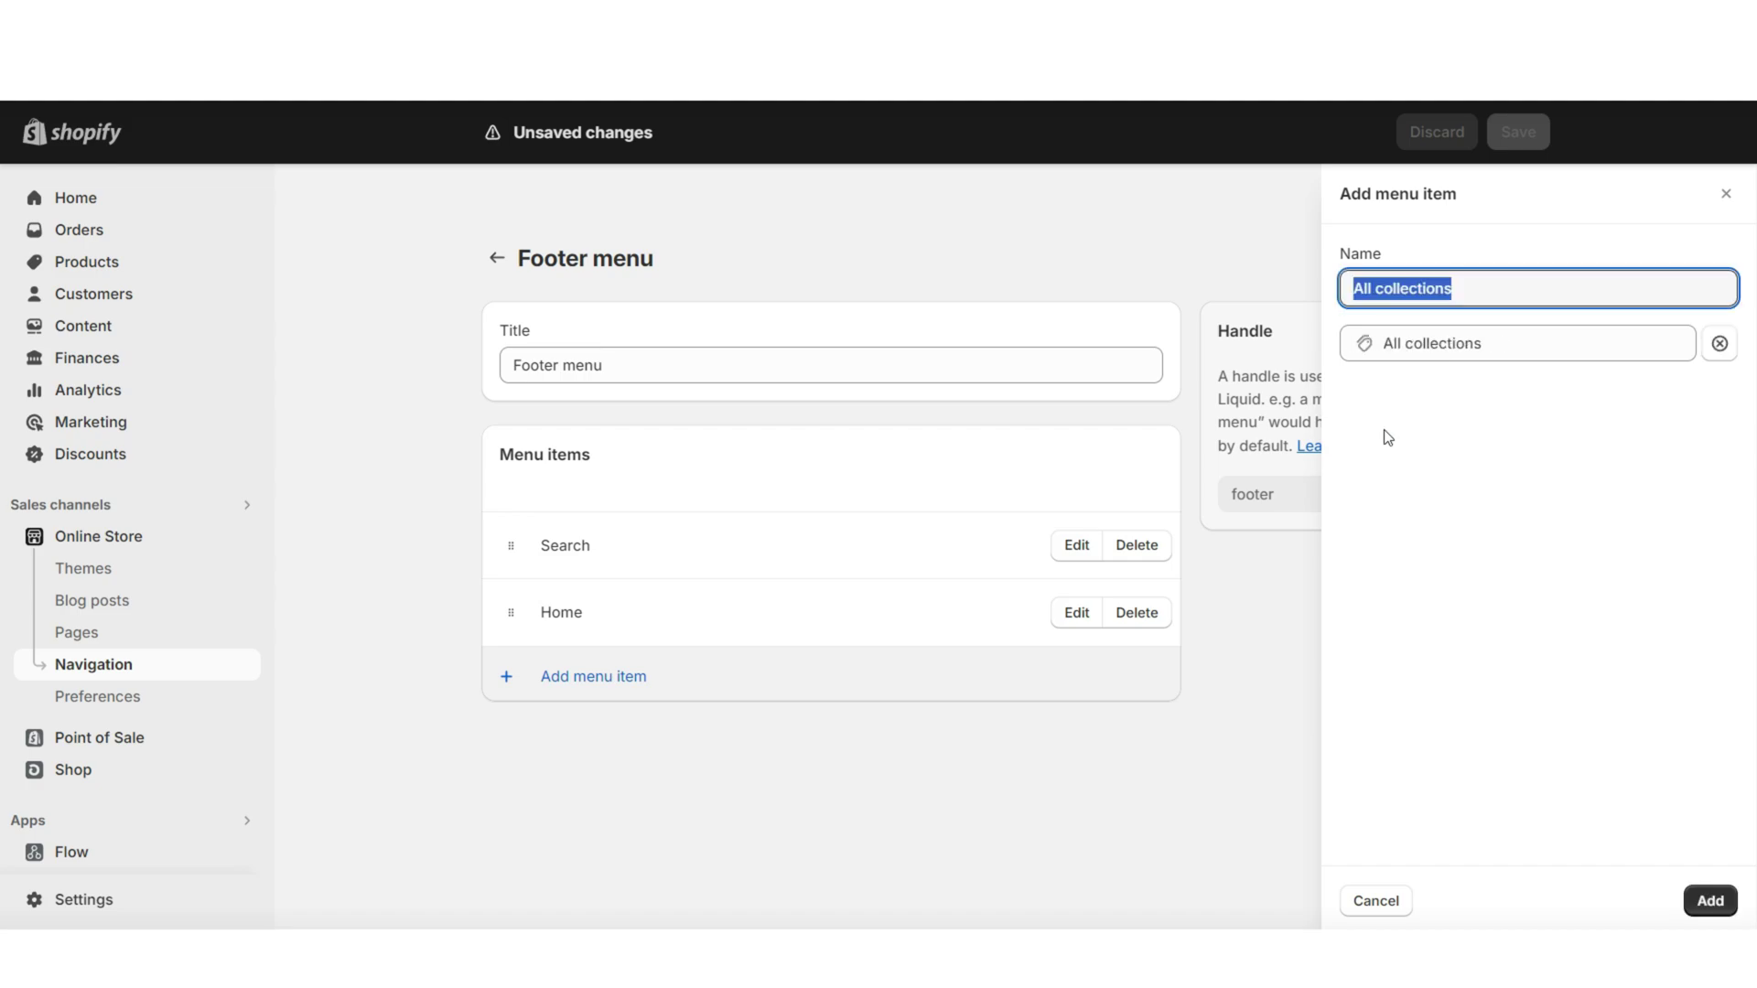
key(Return)
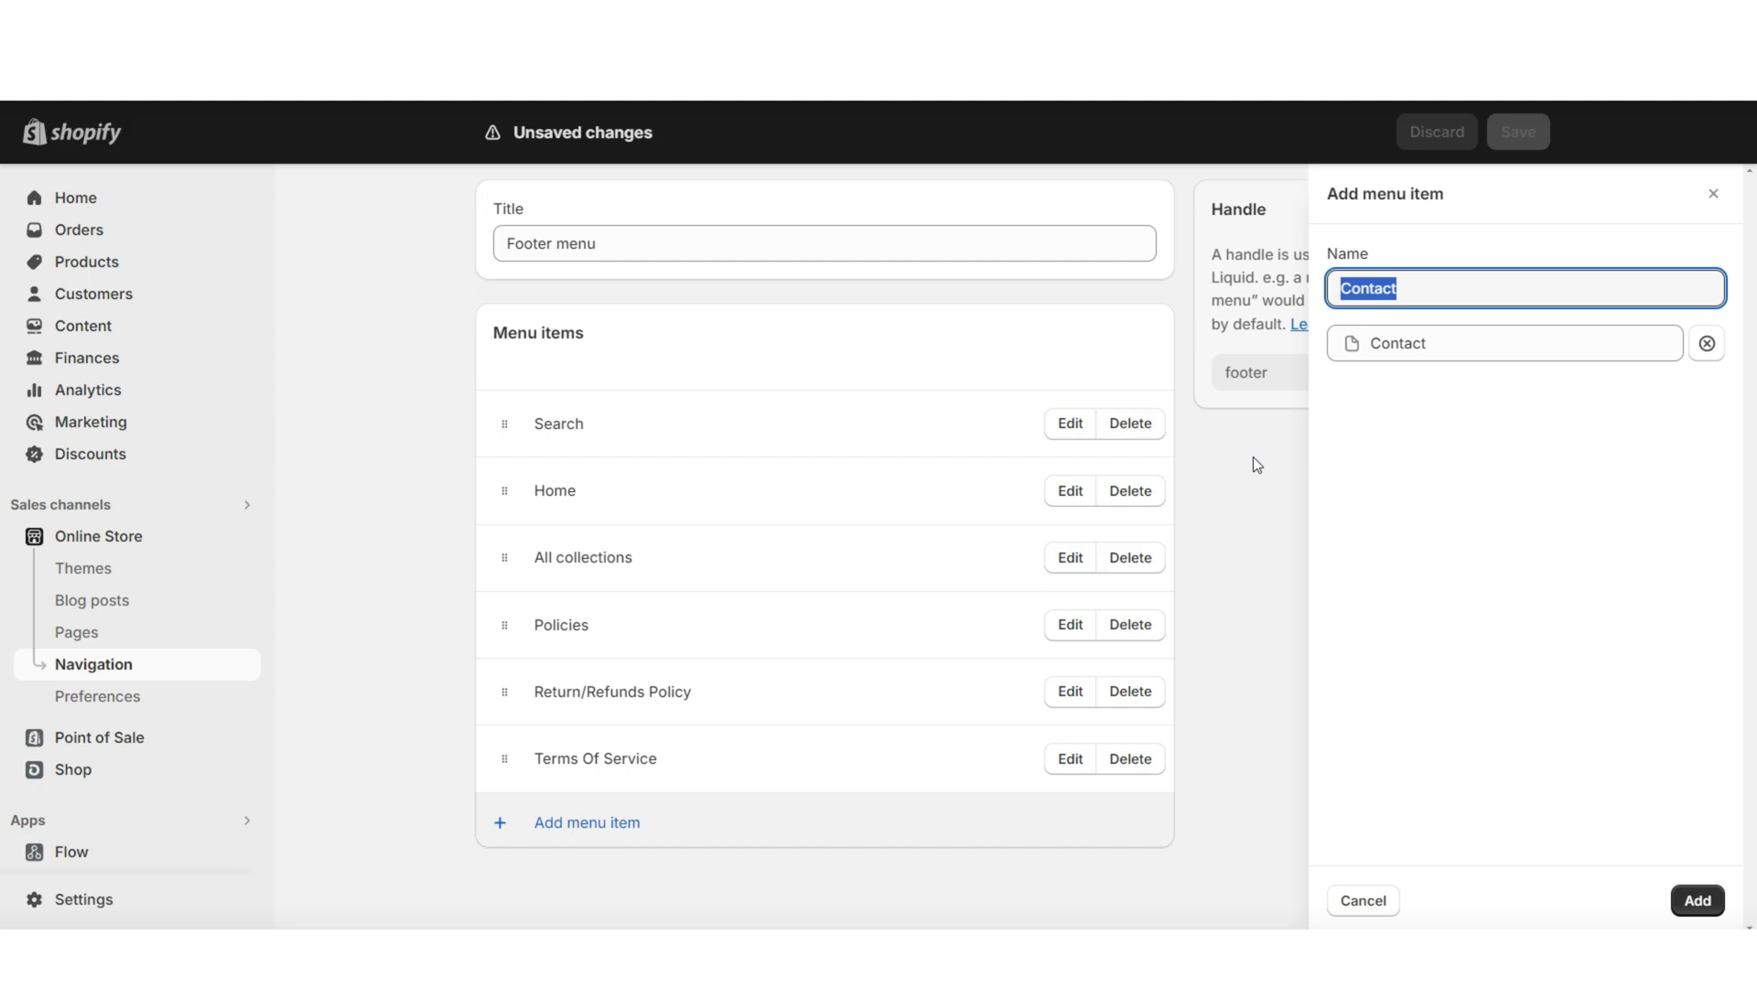
key(Return)
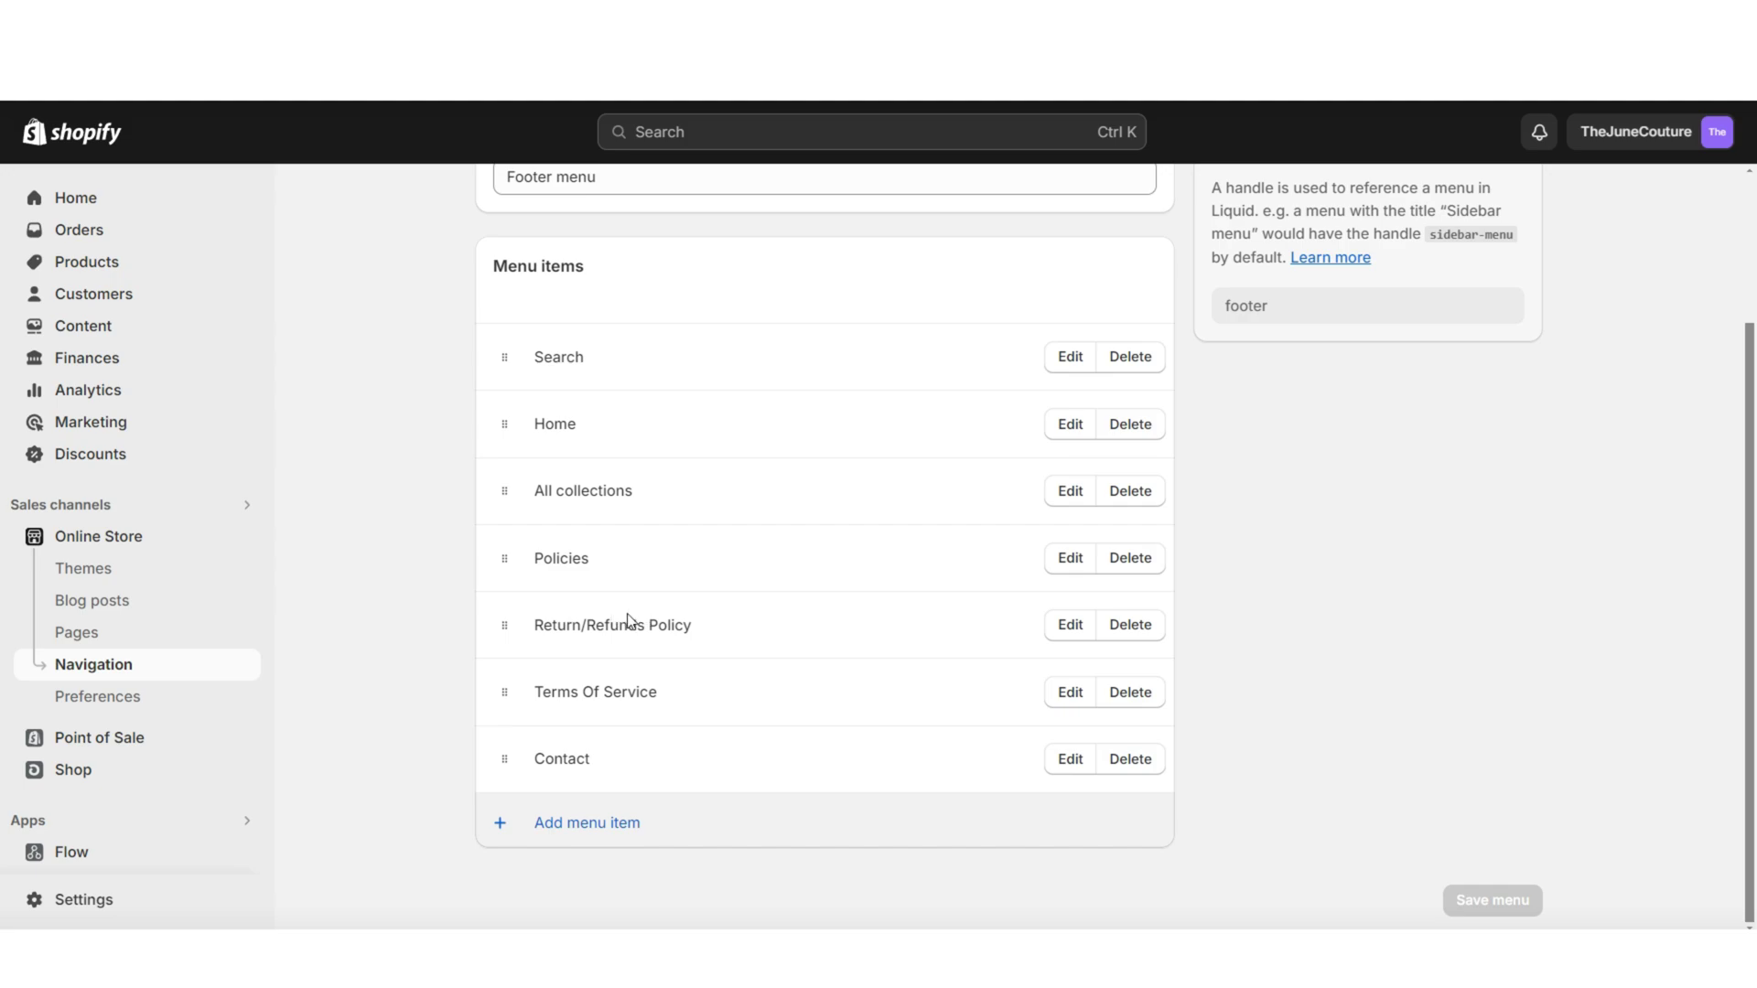
Review the store's policy settings, including the return and refund, privacy, terms of service and shipping policy sections.
click(95, 901)
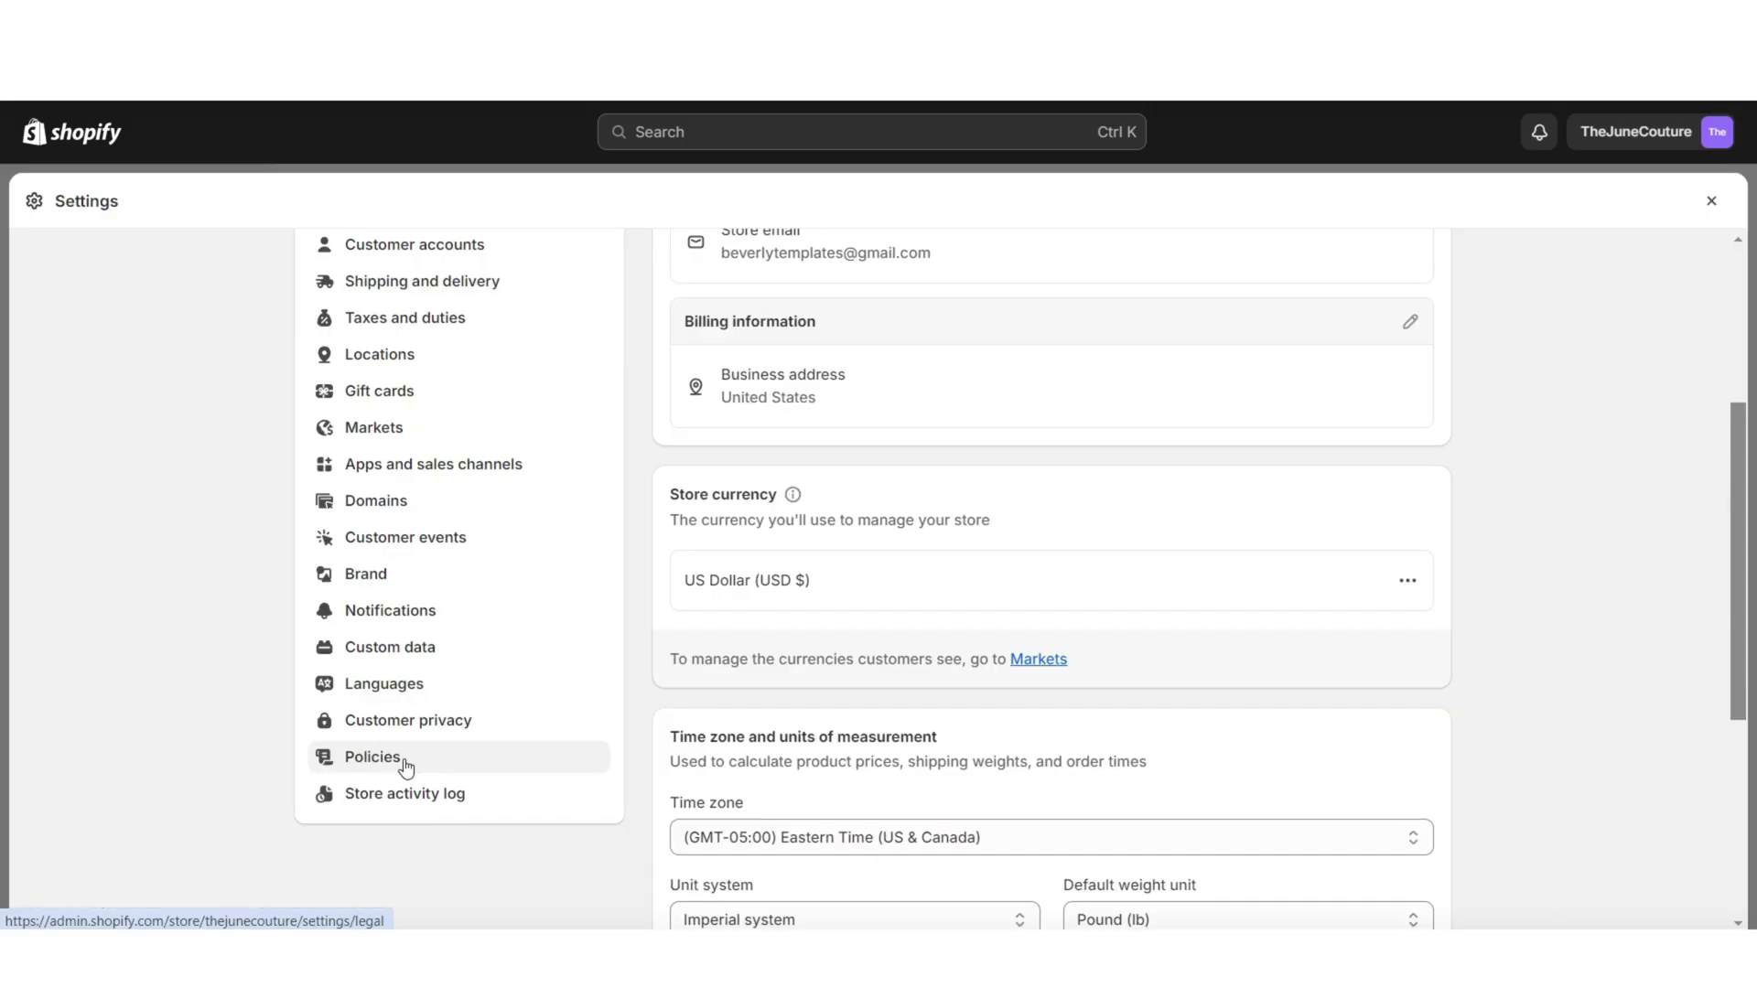
click(405, 759)
scroll(1461, 491, down, 6)
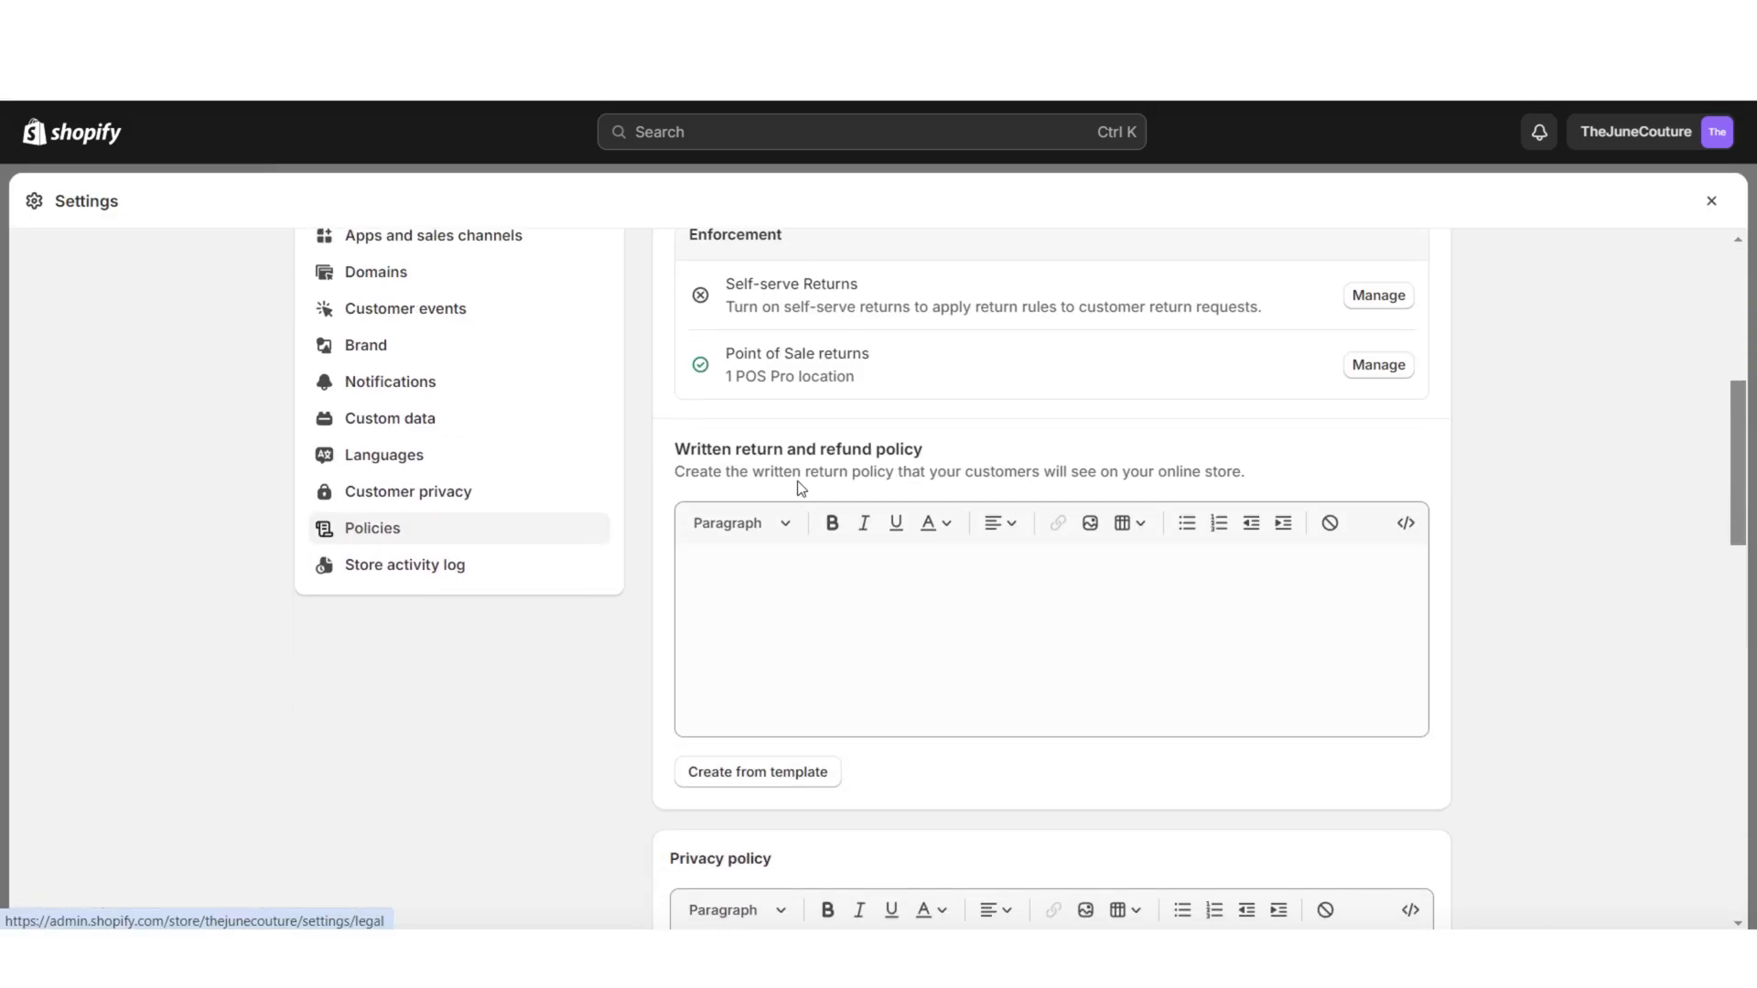
scroll(799, 487, down, 1)
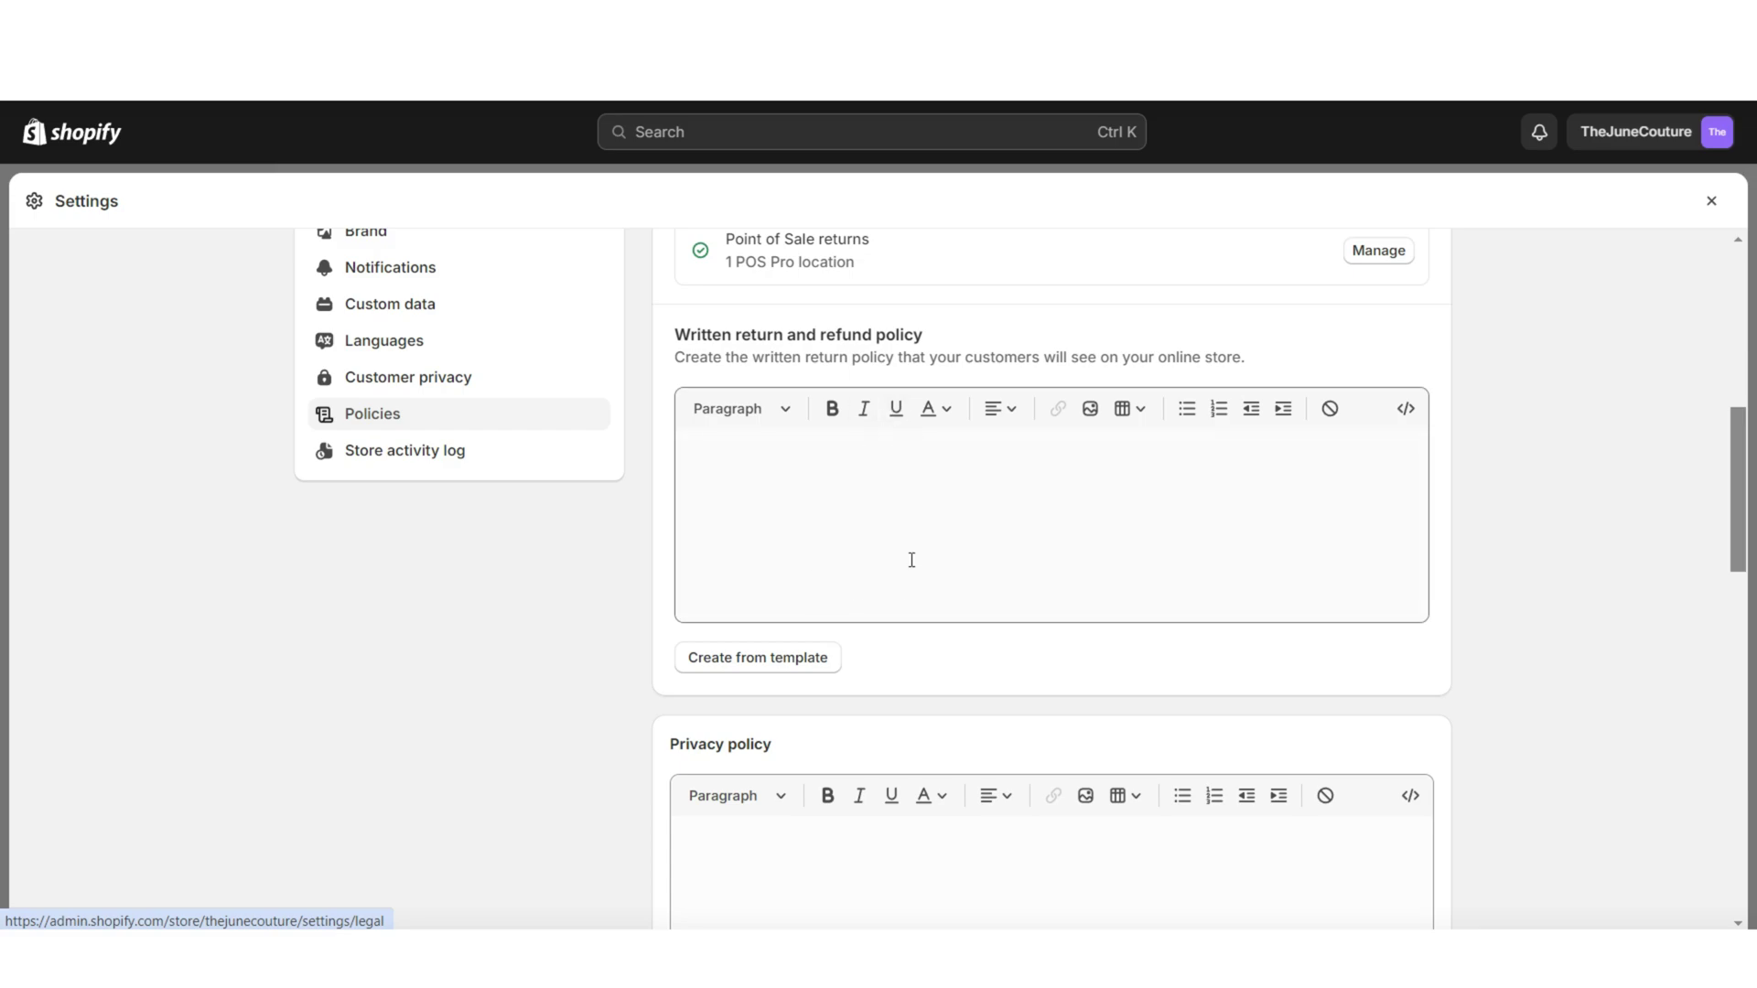
scroll(909, 556, down, 4)
scroll(1447, 623, down, 8)
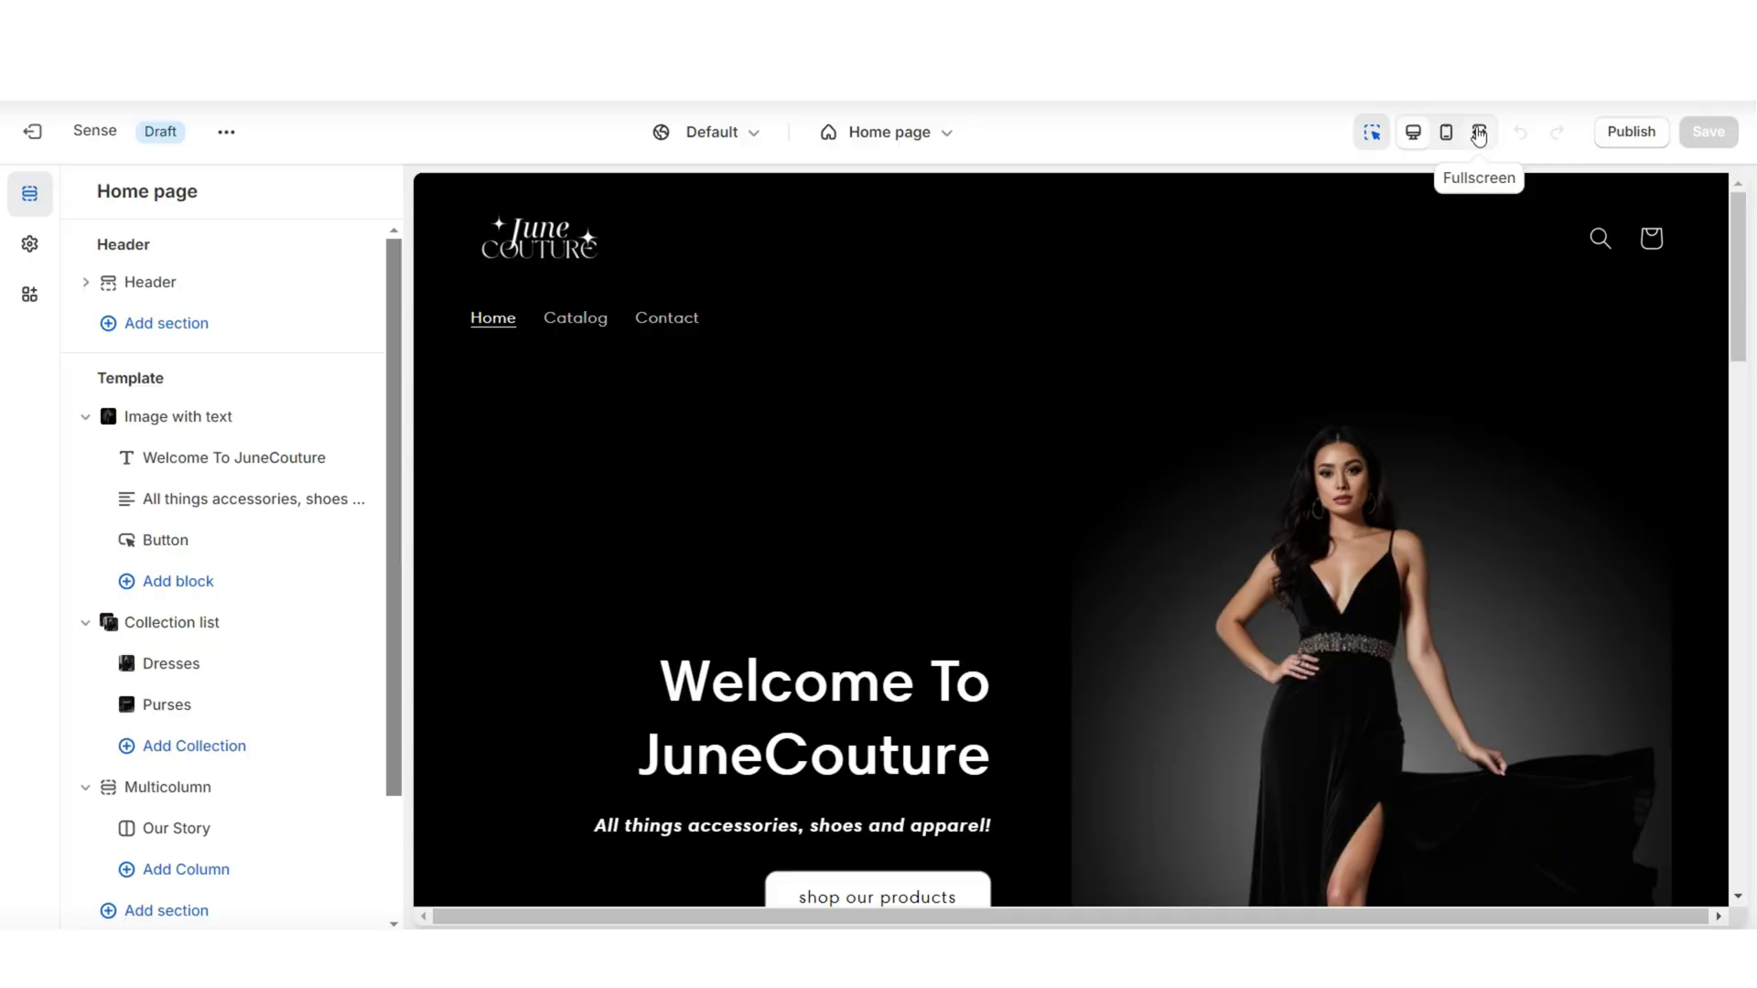
Add a menu block to the home page footer and have it show the Footer menu links.
click(1479, 132)
scroll(1742, 375, down, 15)
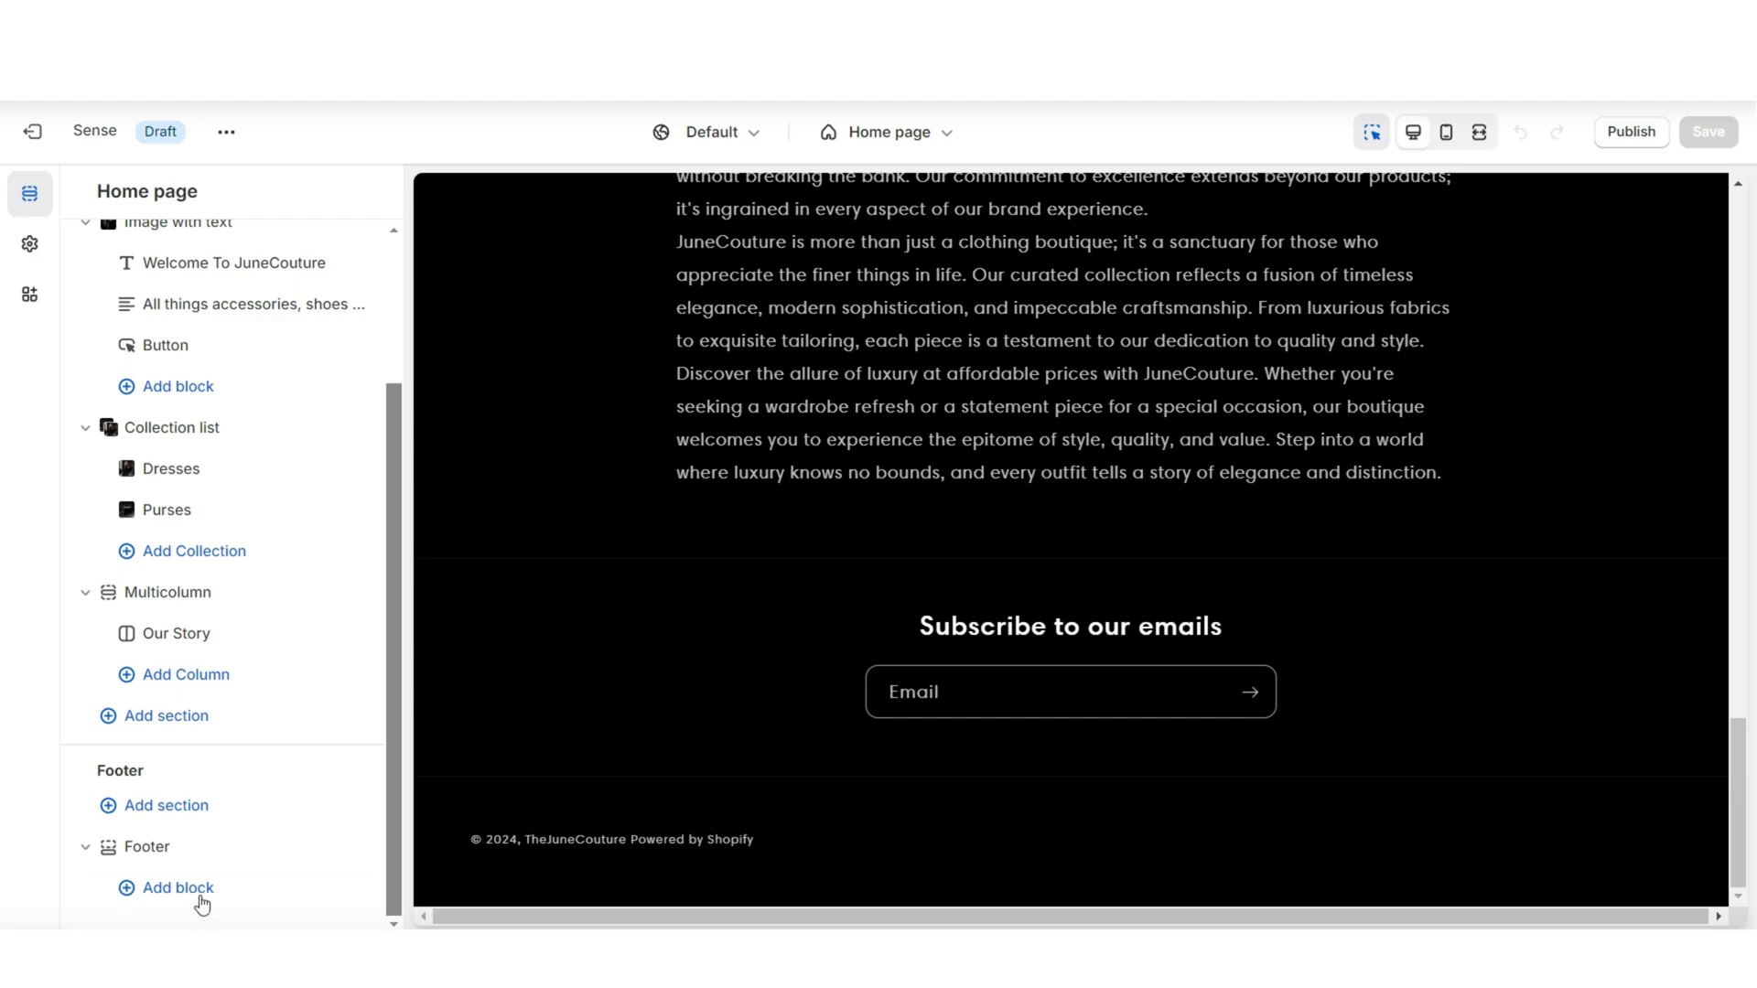
click(202, 904)
click(481, 780)
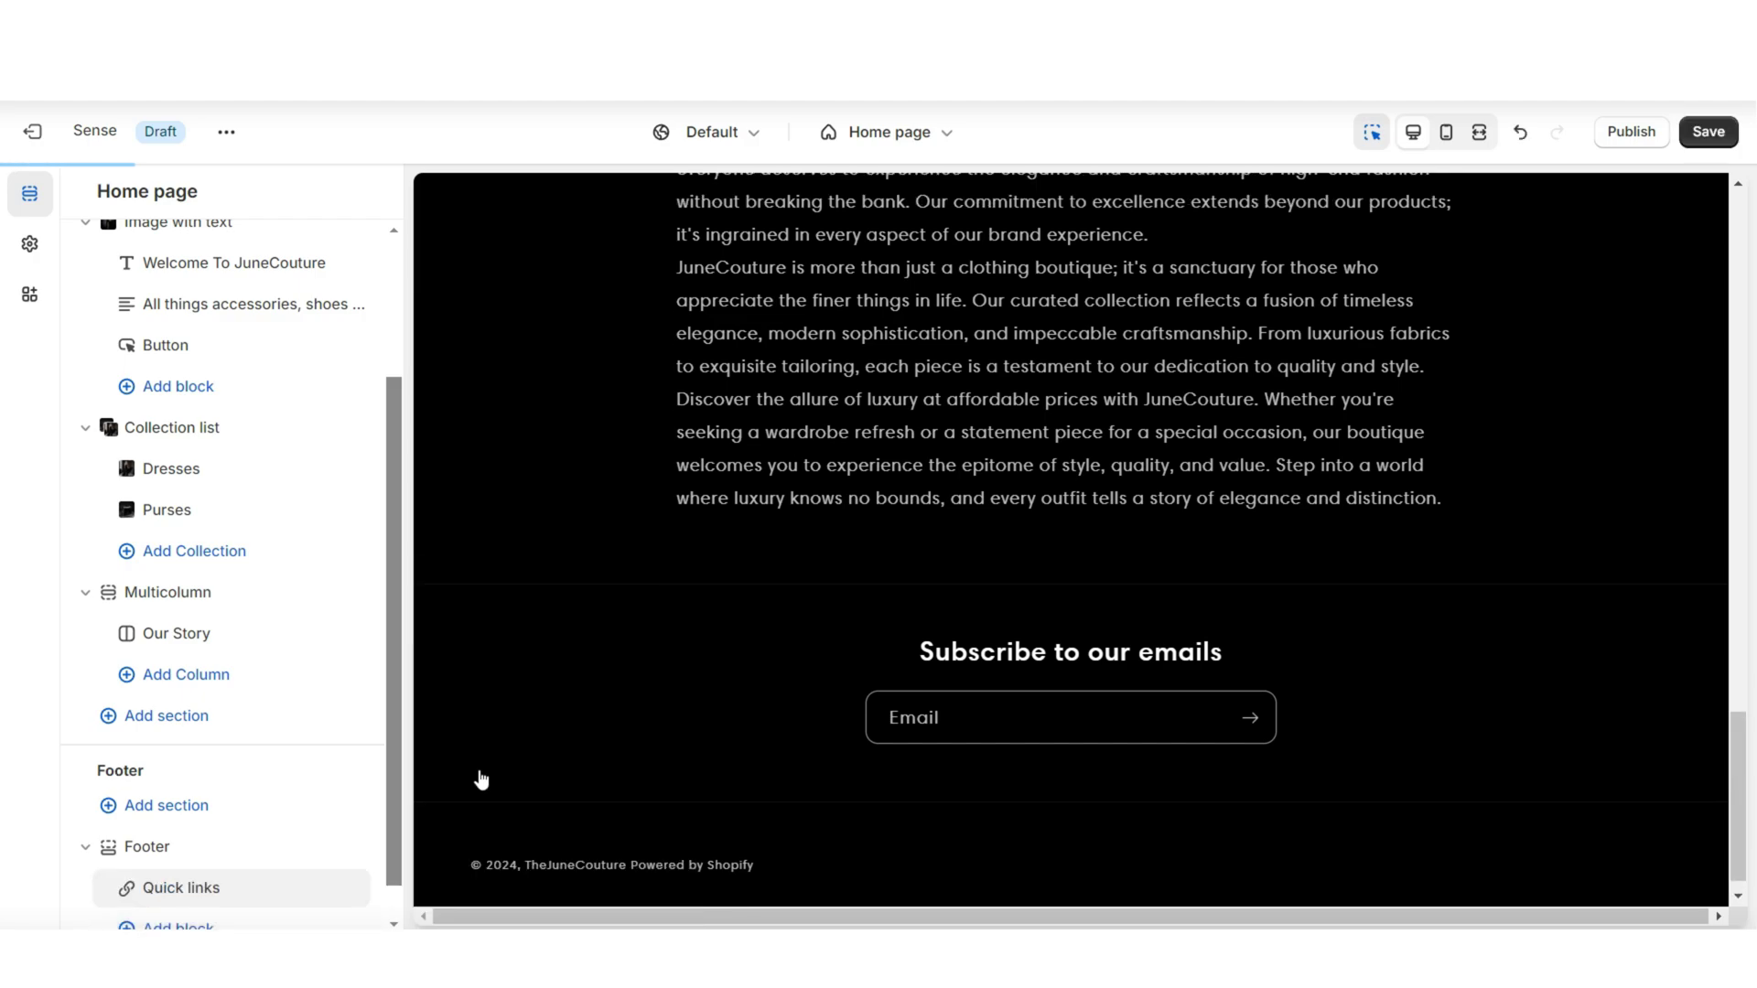
click(659, 555)
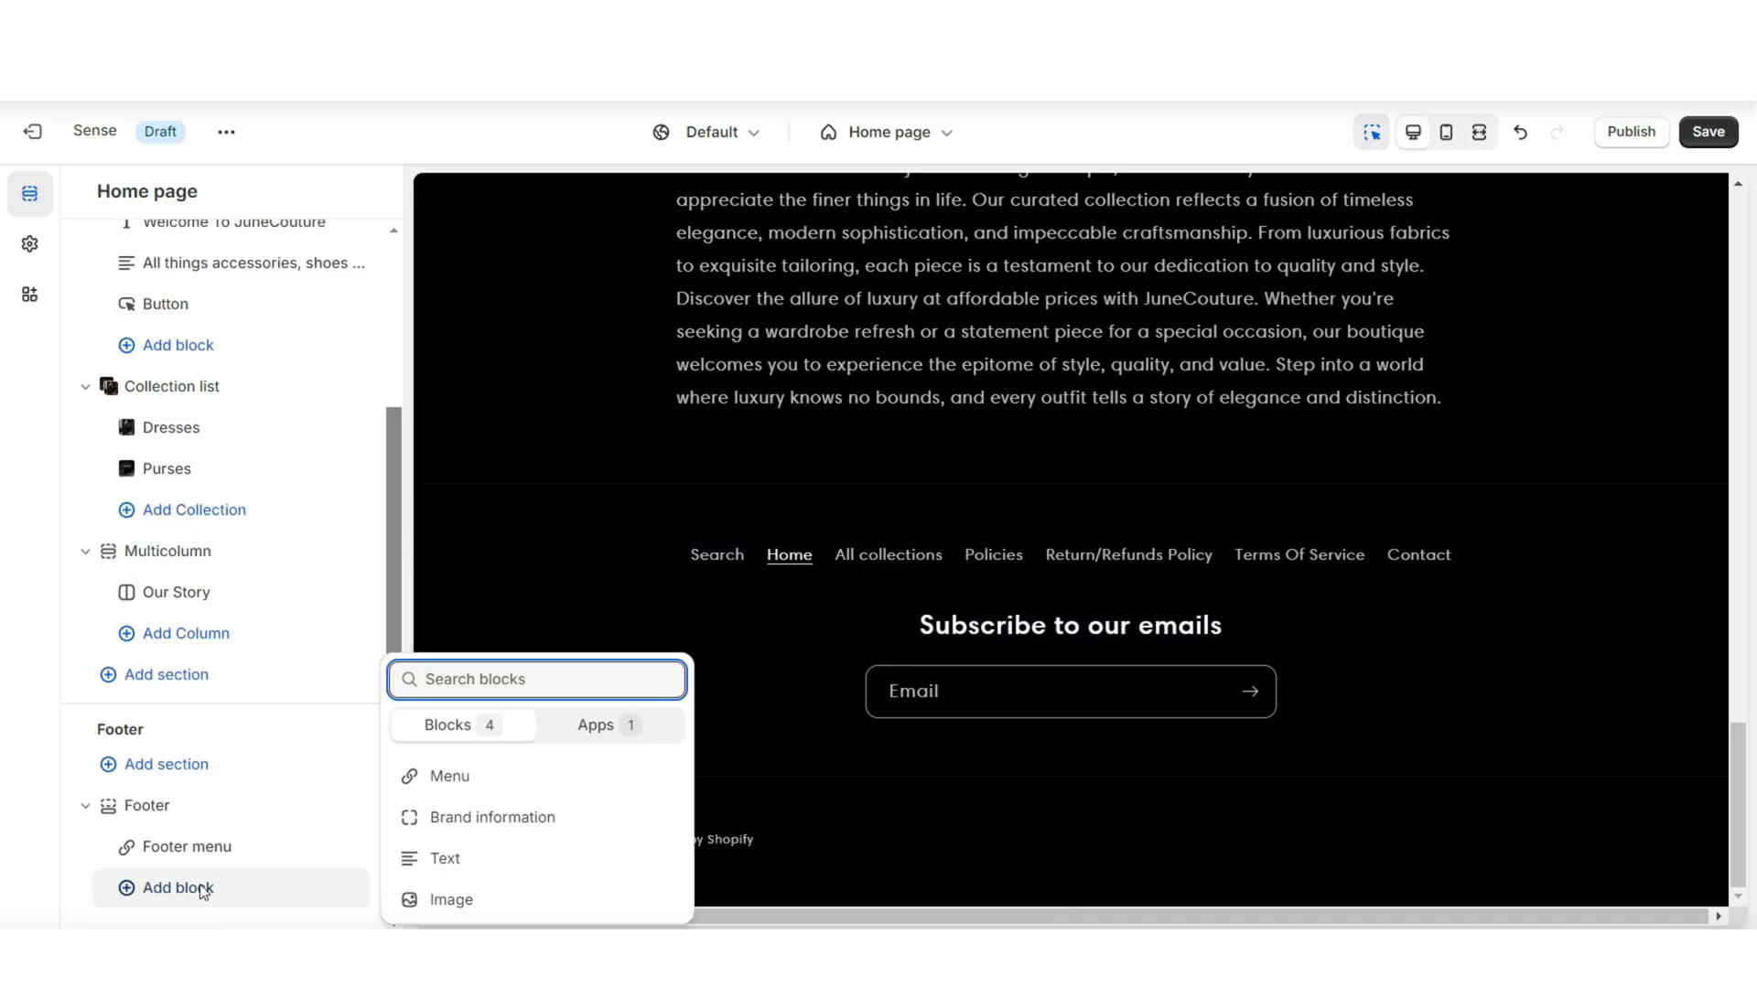
Add an image block with the June Couture logo to the footer and enlarge the image width.
click(451, 900)
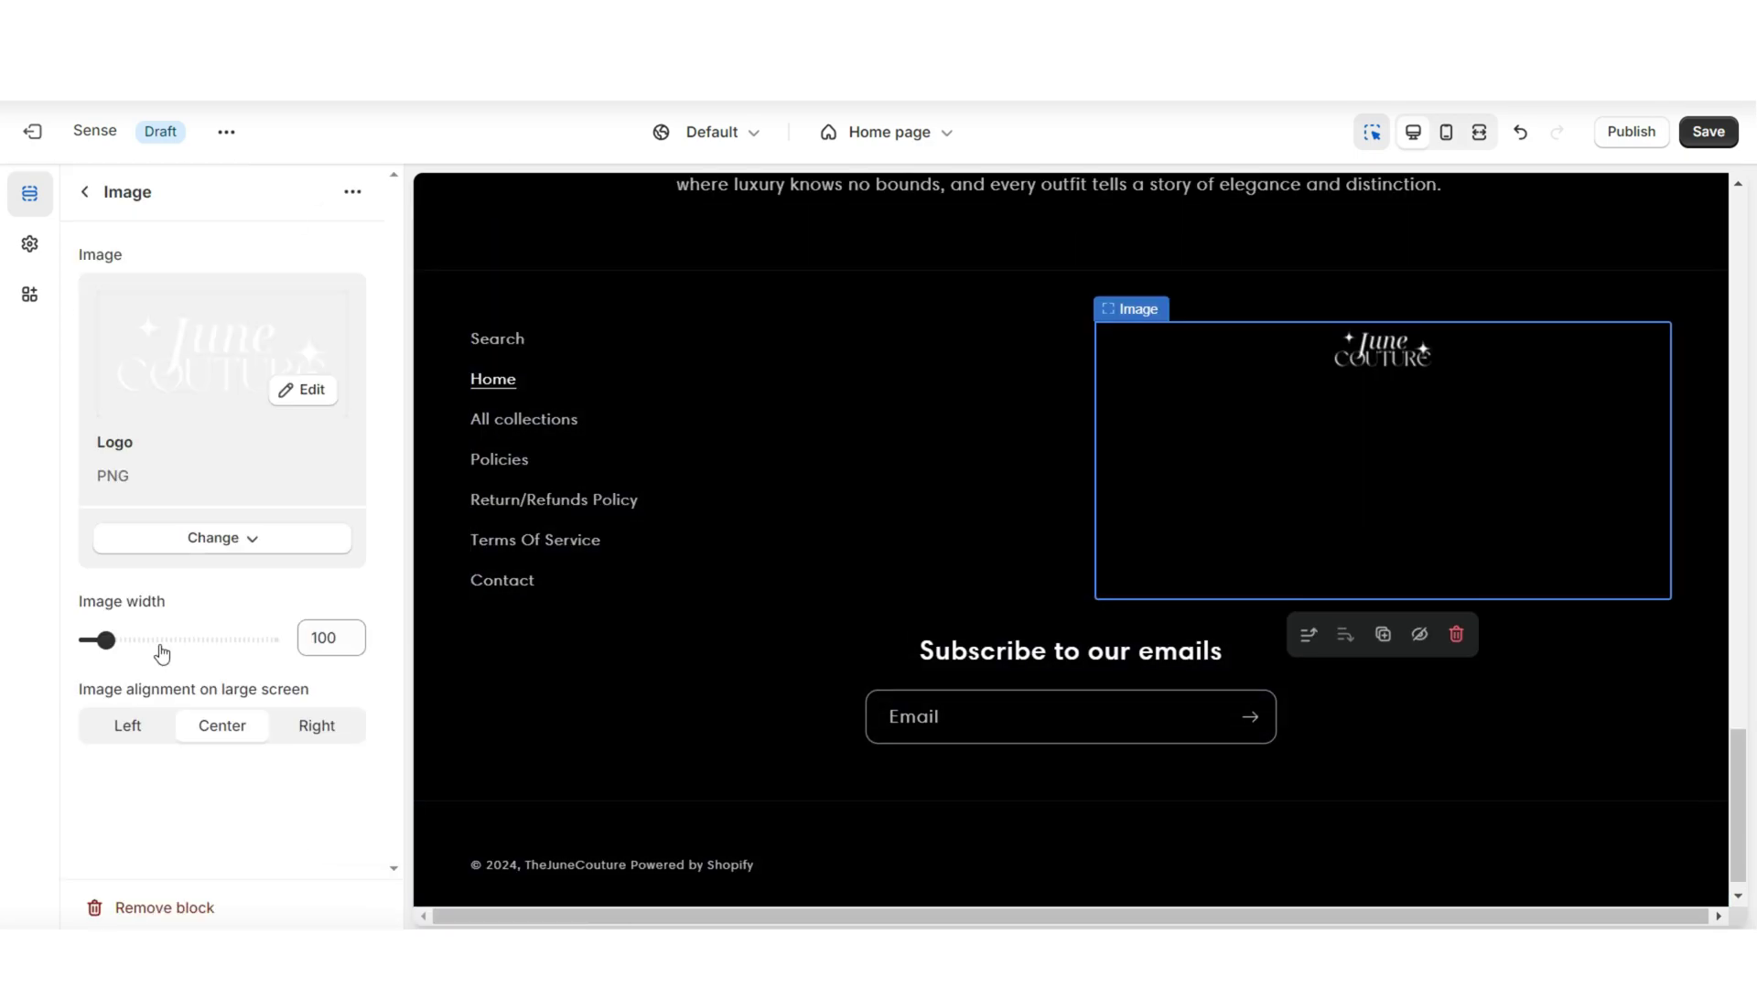
drag(101, 638, 139, 638)
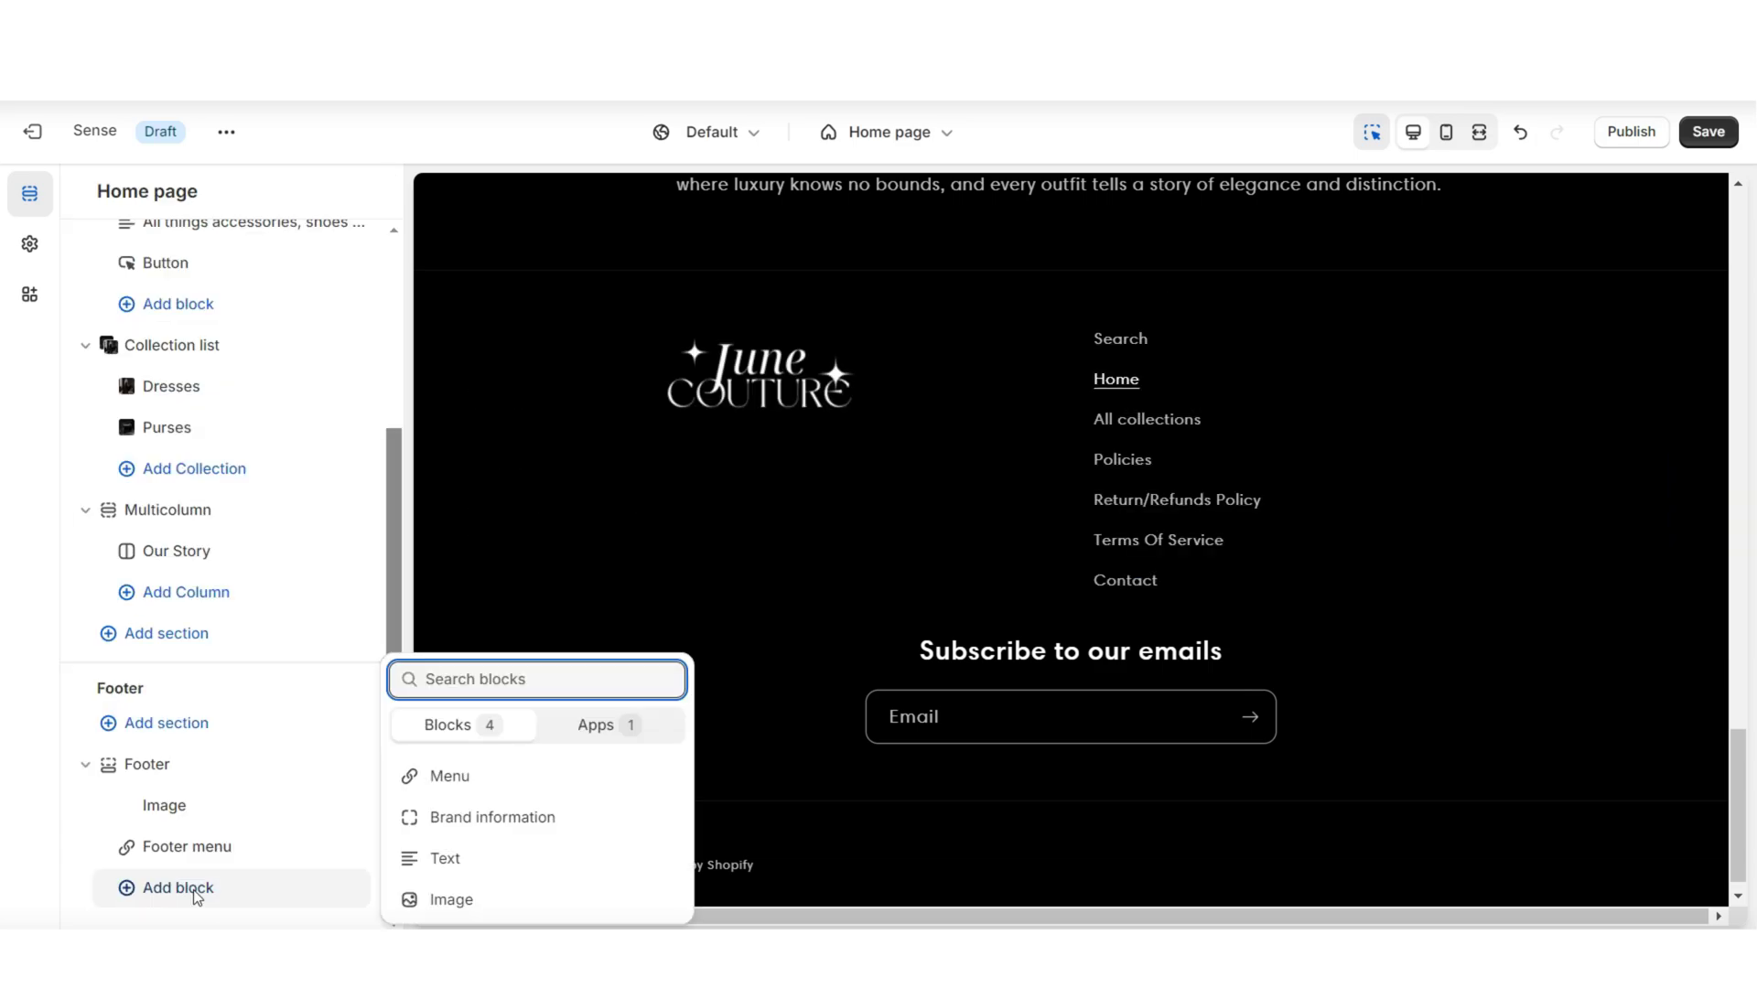